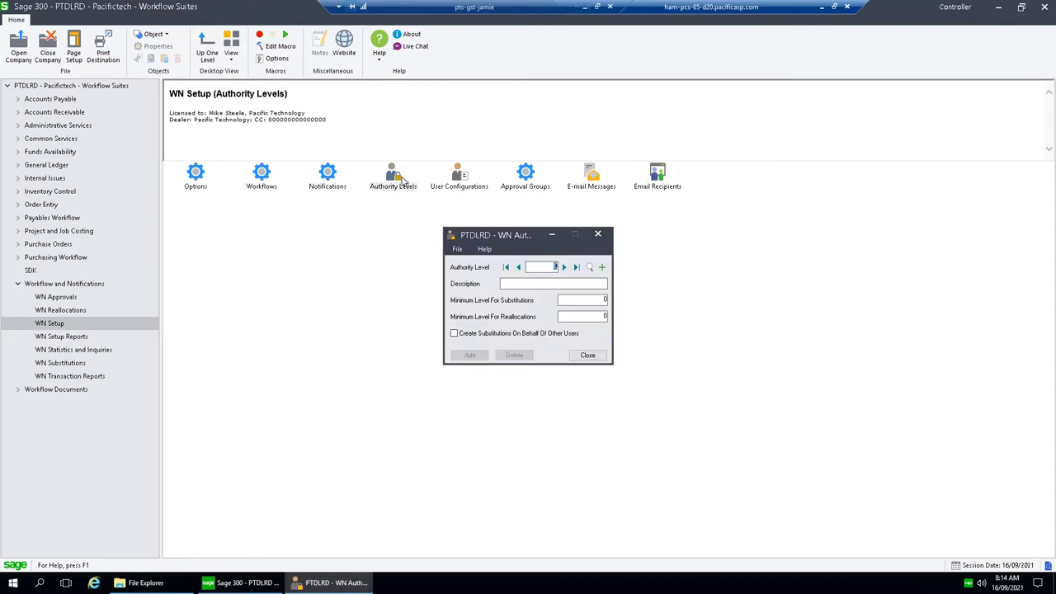
# Step: Step through authority levels Board, CEO and COO, CFO (10, 20, 30), then close the window
pyautogui.click(565, 268)
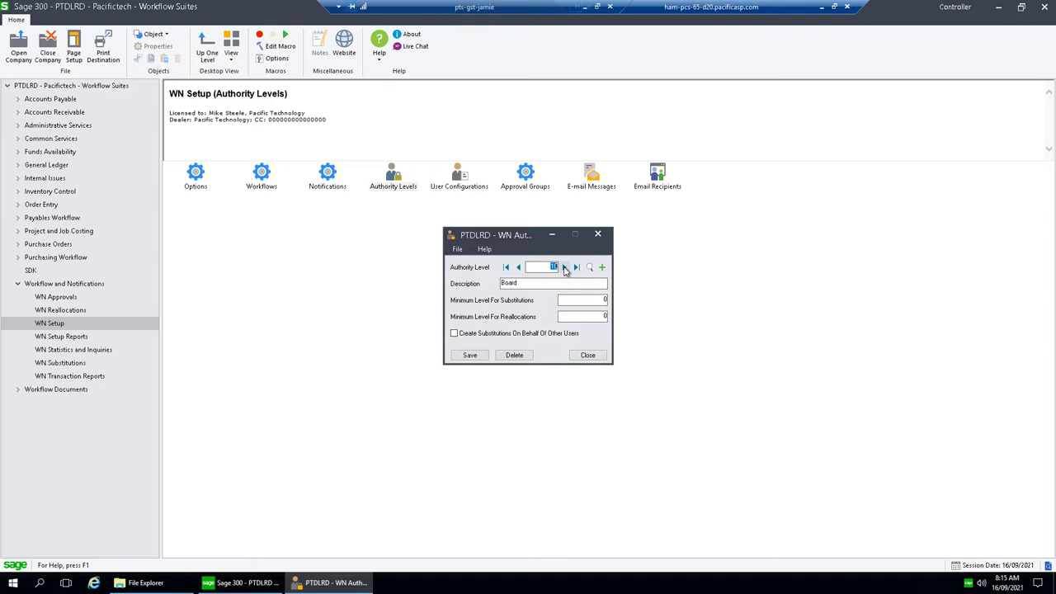
pyautogui.click(566, 268)
pyautogui.click(566, 268)
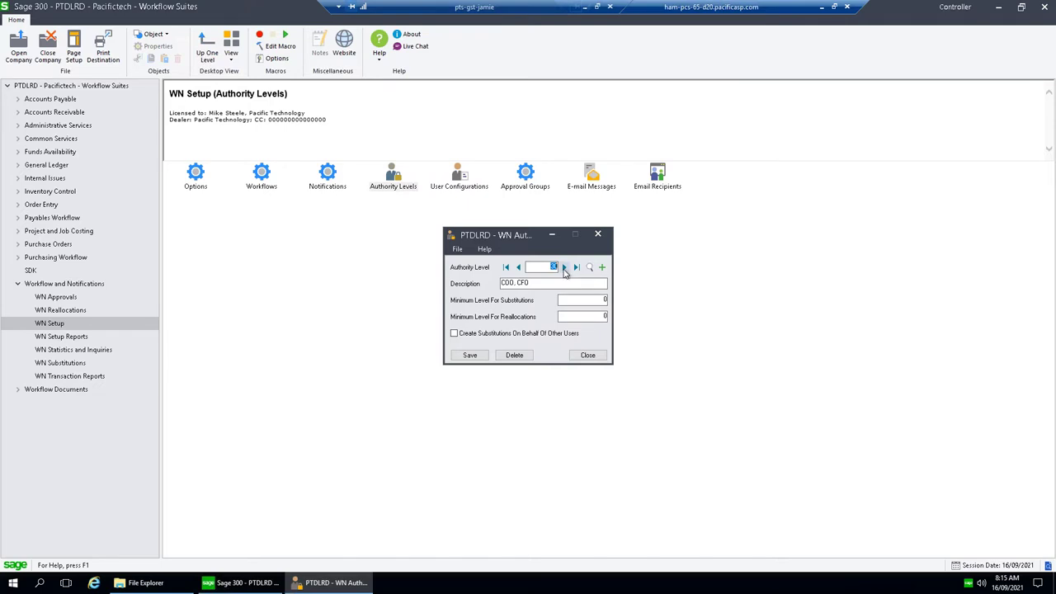
pyautogui.click(600, 236)
# Step: Load user CONTROLL's configuration, confirm authority level 30 reporting to CEO, then close it
pyautogui.doubleClick(459, 177)
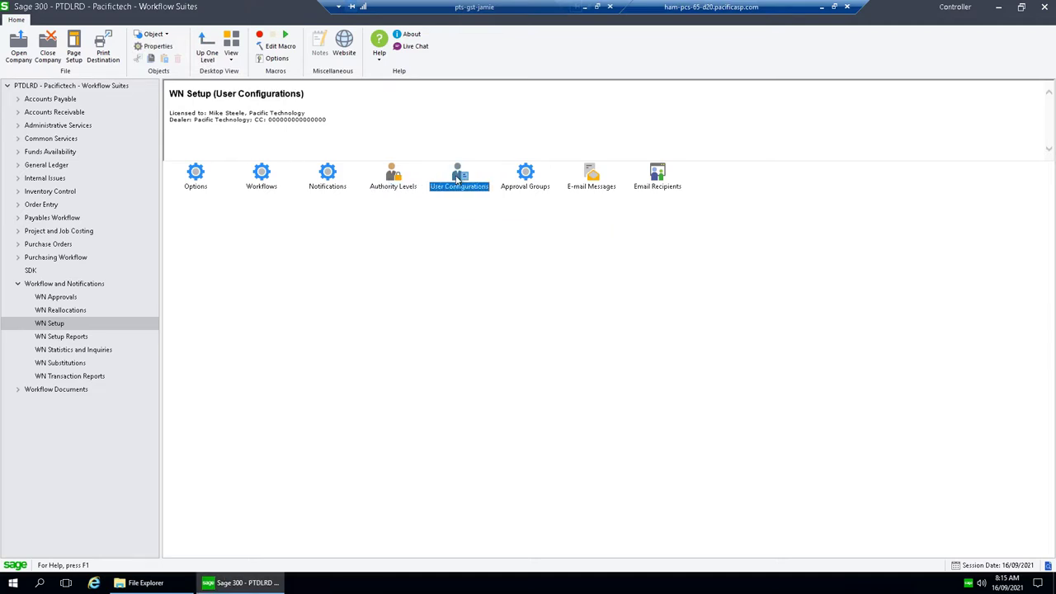
pyautogui.write('CONTROLL')
pyautogui.press('Tab')
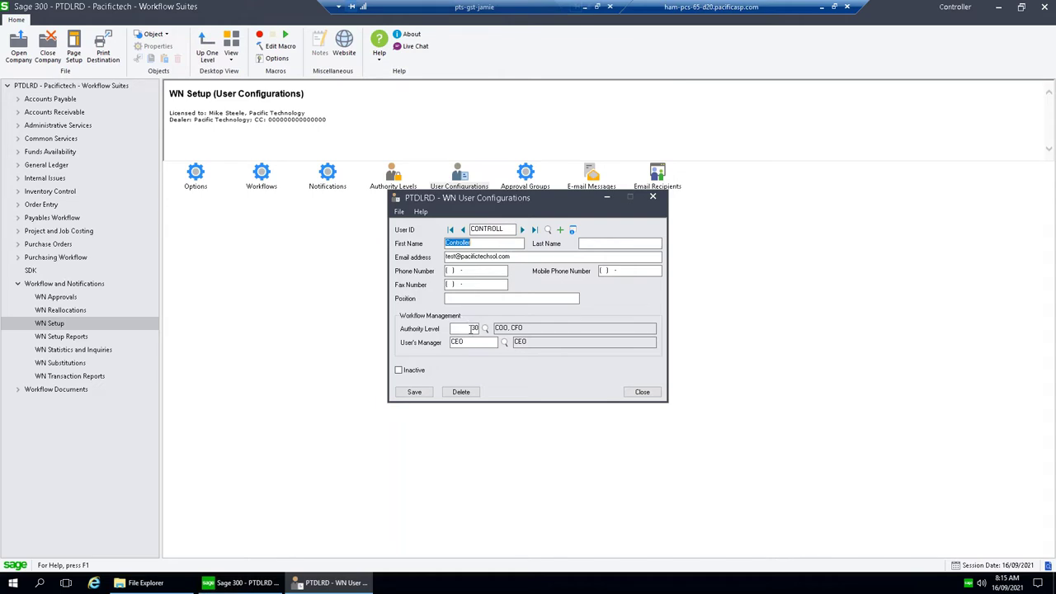
pyautogui.click(468, 342)
pyautogui.click(653, 198)
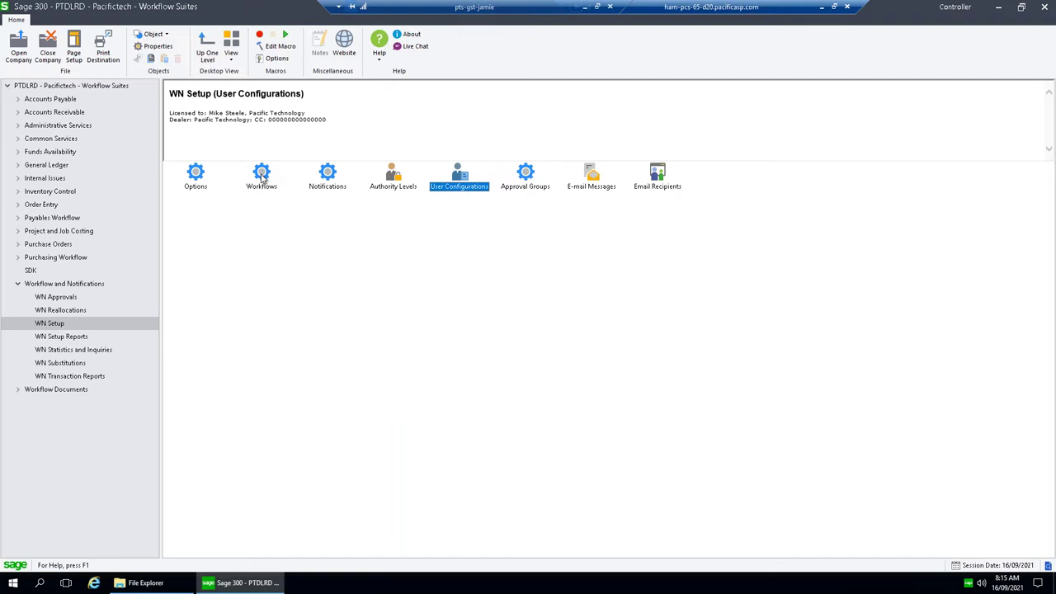
# Step: Create a new workflow ZZ and set its workflow type to I/C Account Sets
pyautogui.doubleClick(263, 176)
pyautogui.write('ZZ')
pyautogui.press('Tab')
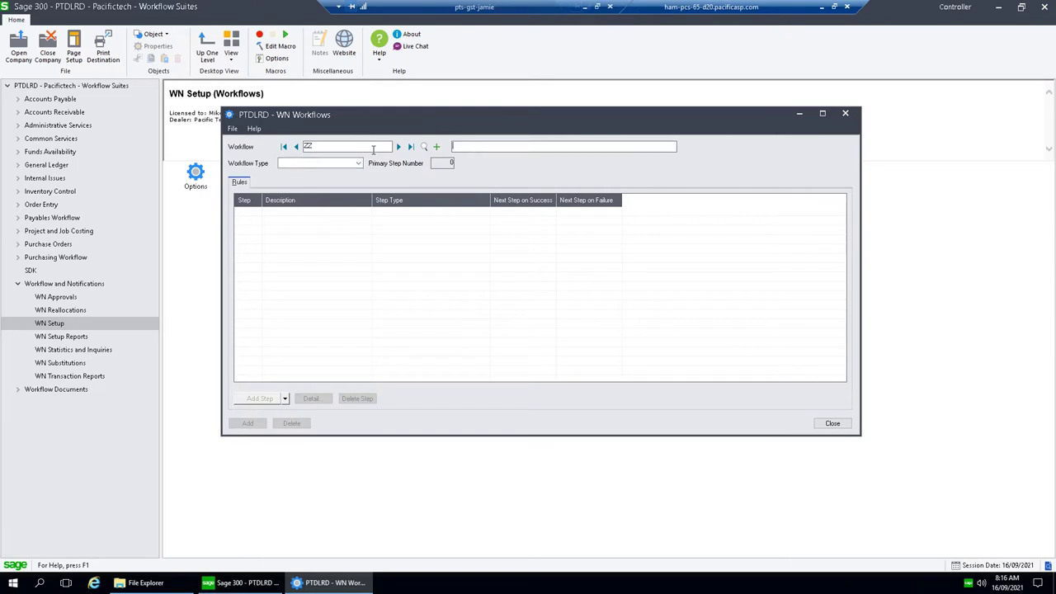
pyautogui.click(358, 163)
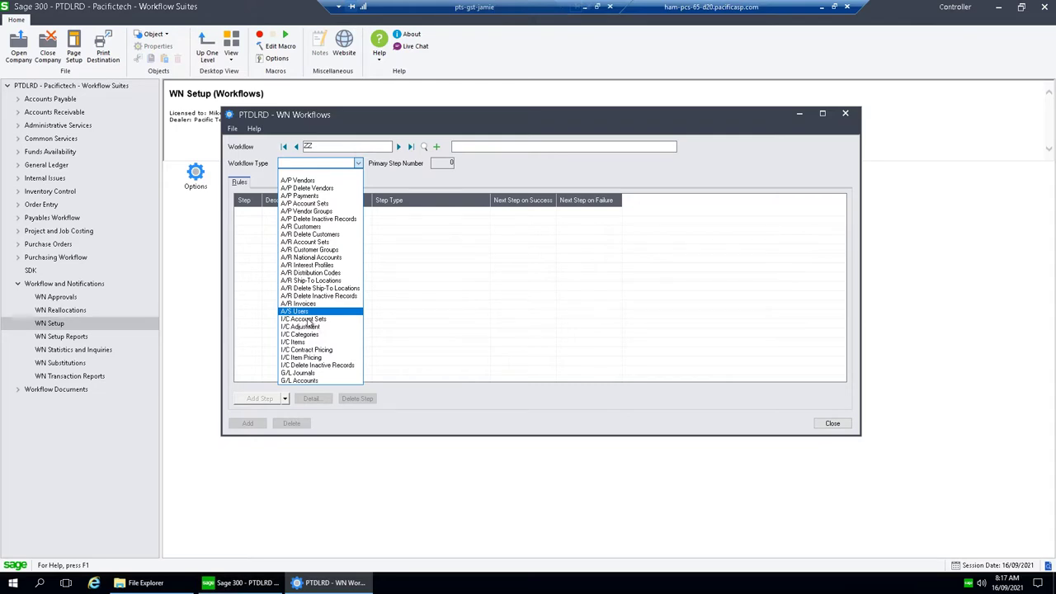
pyautogui.click(308, 320)
pyautogui.hotkey('alt', 'Down')
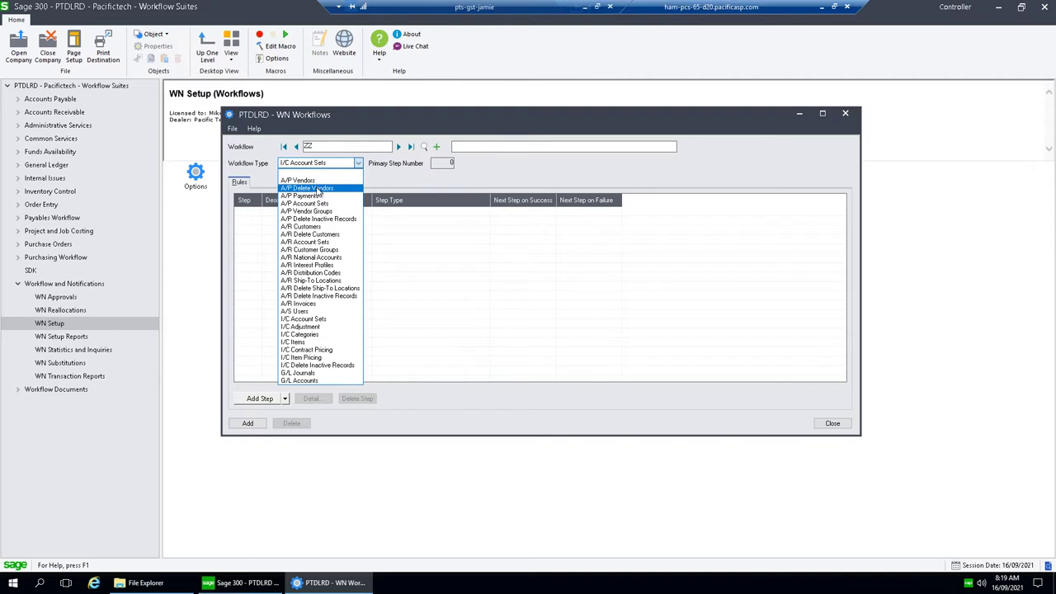
pyautogui.click(423, 146)
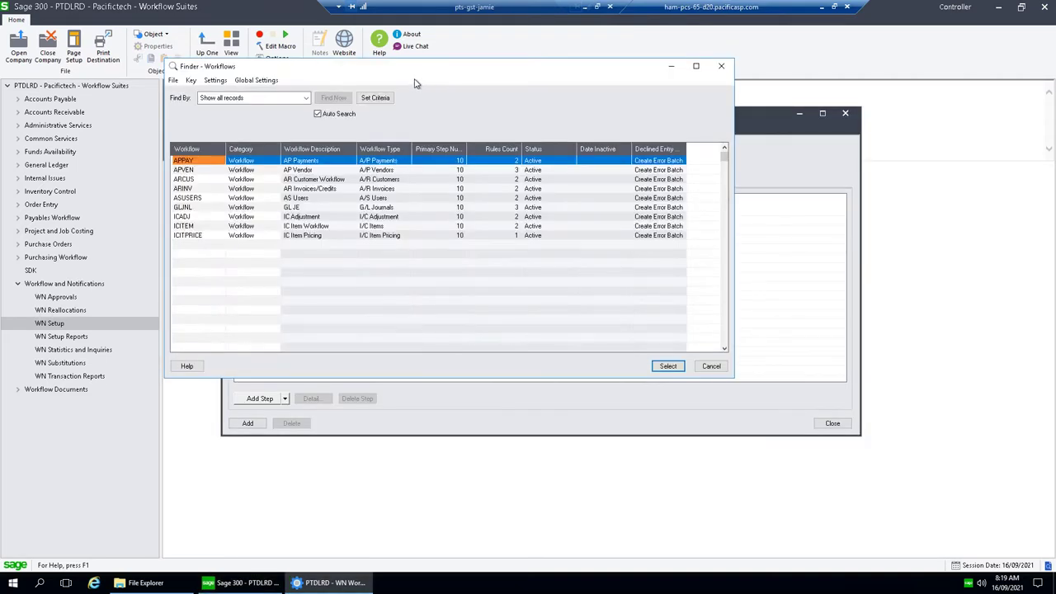
# Step: Load the ARCUS workflow from the finder, discarding the unsaved ZZ workflow
pyautogui.click(199, 180)
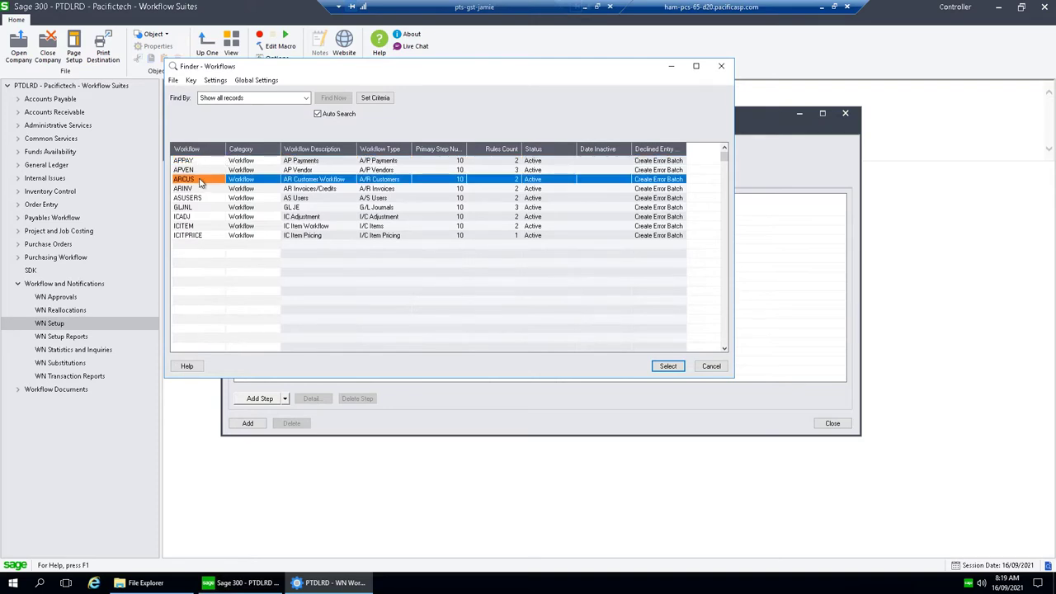
pyautogui.doubleClick(199, 179)
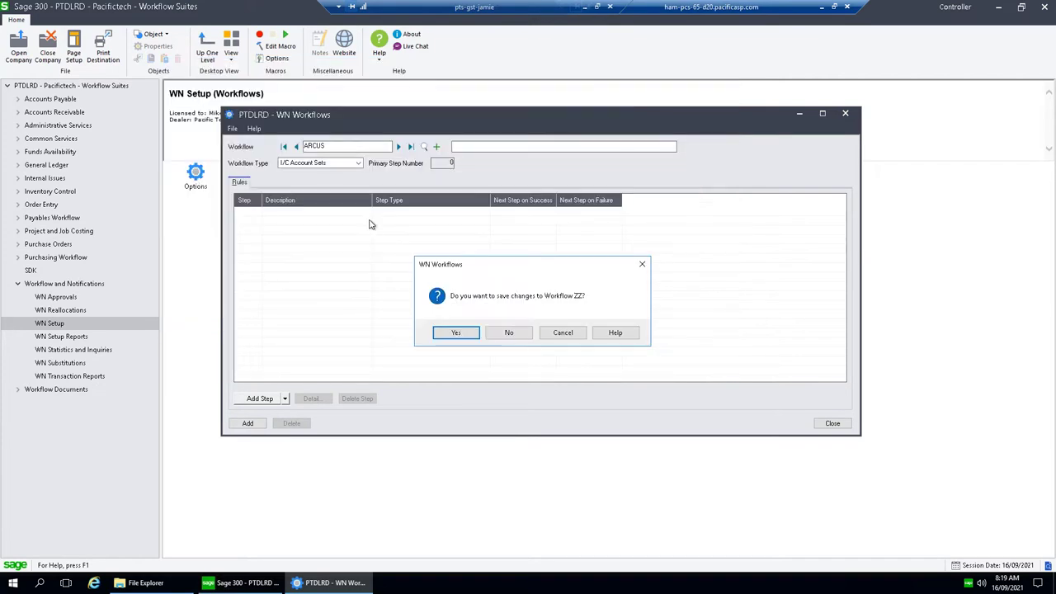
pyautogui.click(512, 333)
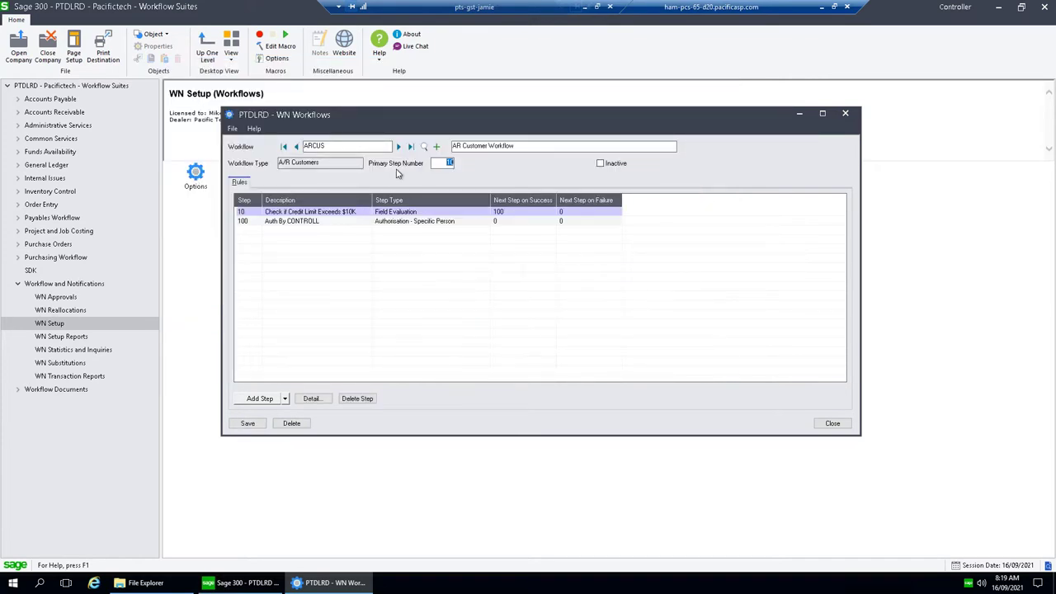
pyautogui.moveTo(451, 114); pyautogui.dragTo(453, 104)
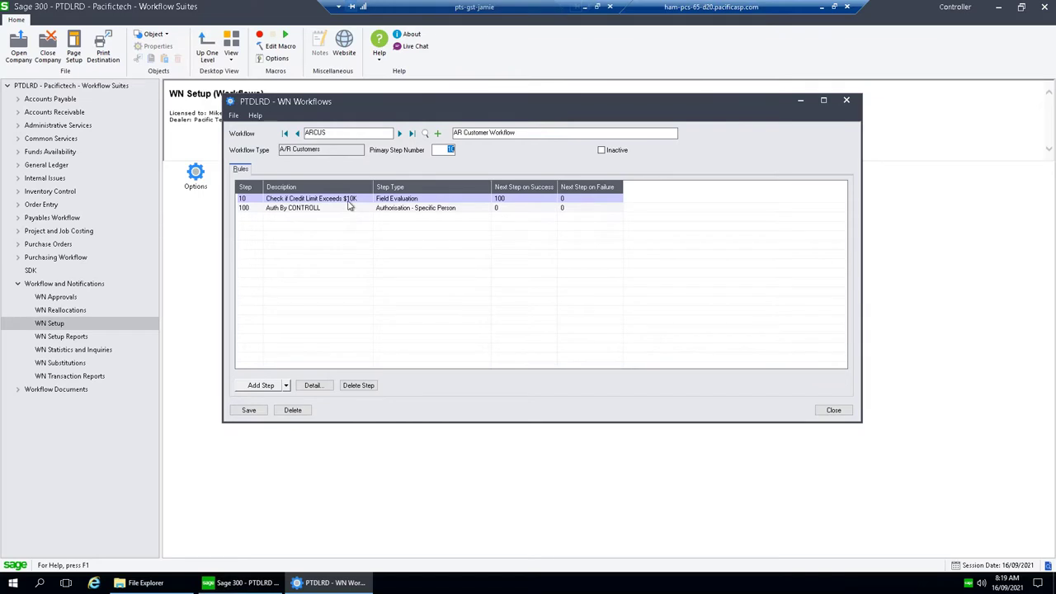
# Step: Review ARCUS step 10's credit limit Field Evaluation, its next steps, and authorisation step 100
pyautogui.click(350, 200)
pyautogui.click(350, 209)
pyautogui.click(353, 200)
pyautogui.click(349, 208)
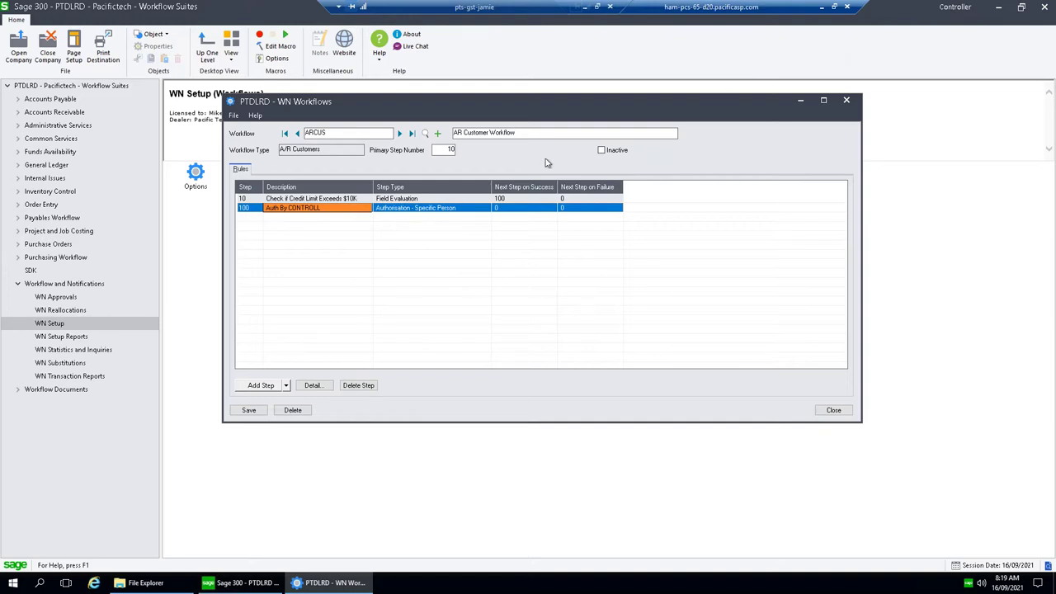
pyautogui.click(327, 199)
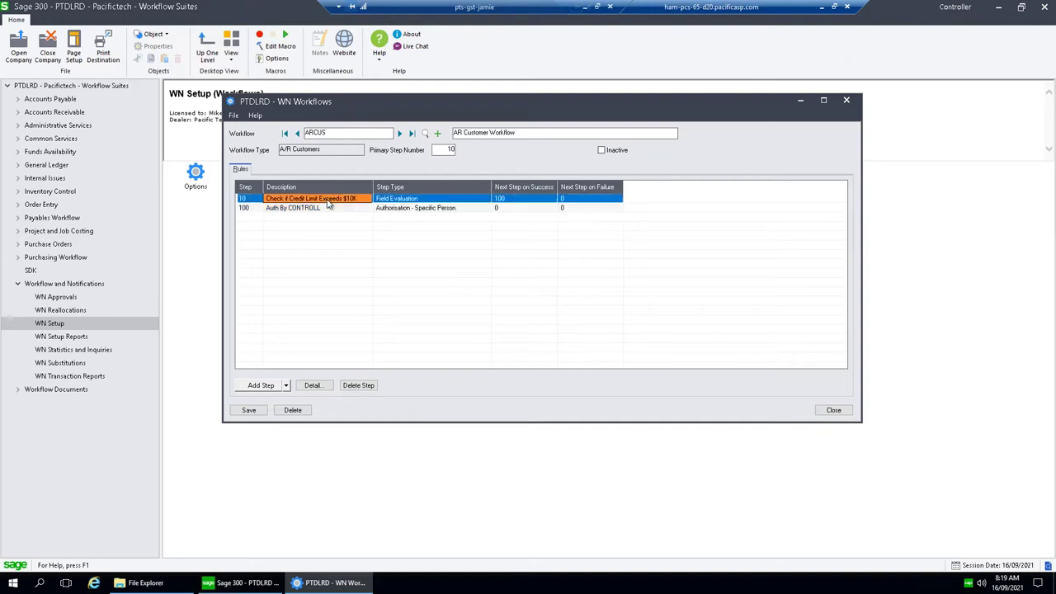
pyautogui.click(328, 208)
pyautogui.click(321, 200)
pyautogui.click(402, 203)
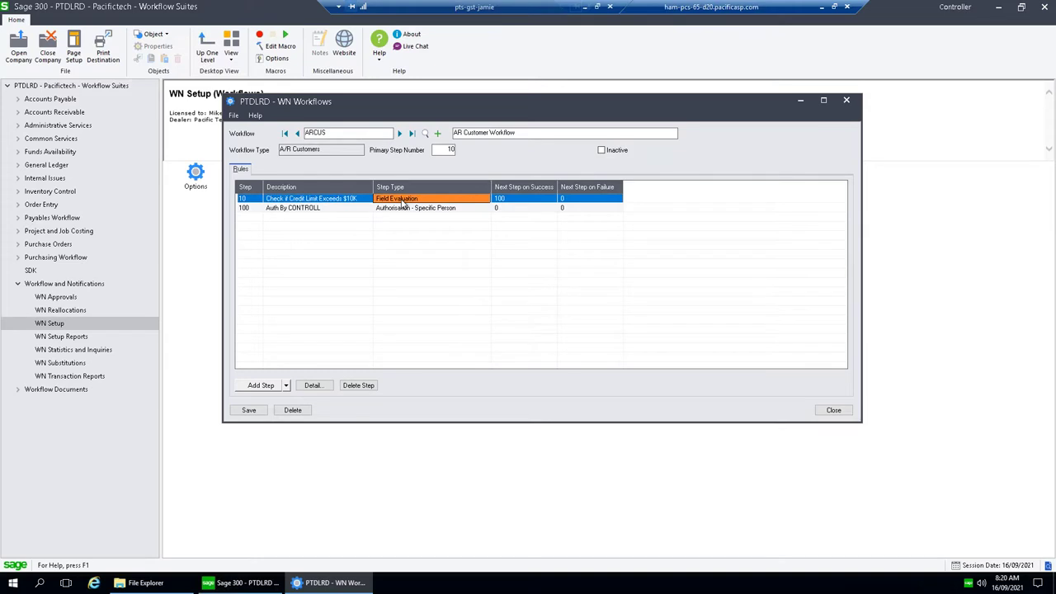
pyautogui.click(509, 203)
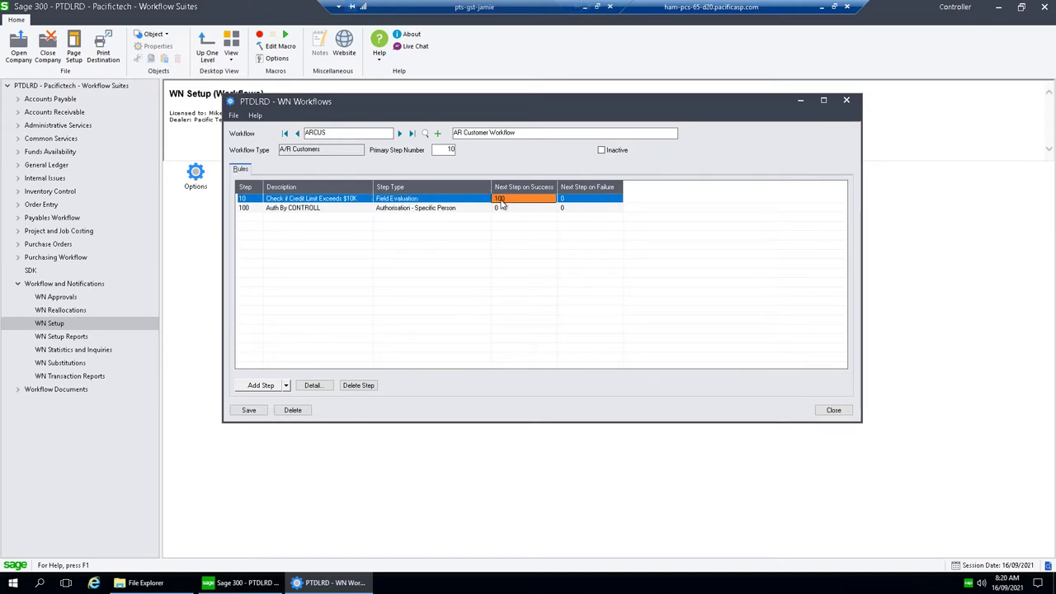
pyautogui.click(334, 209)
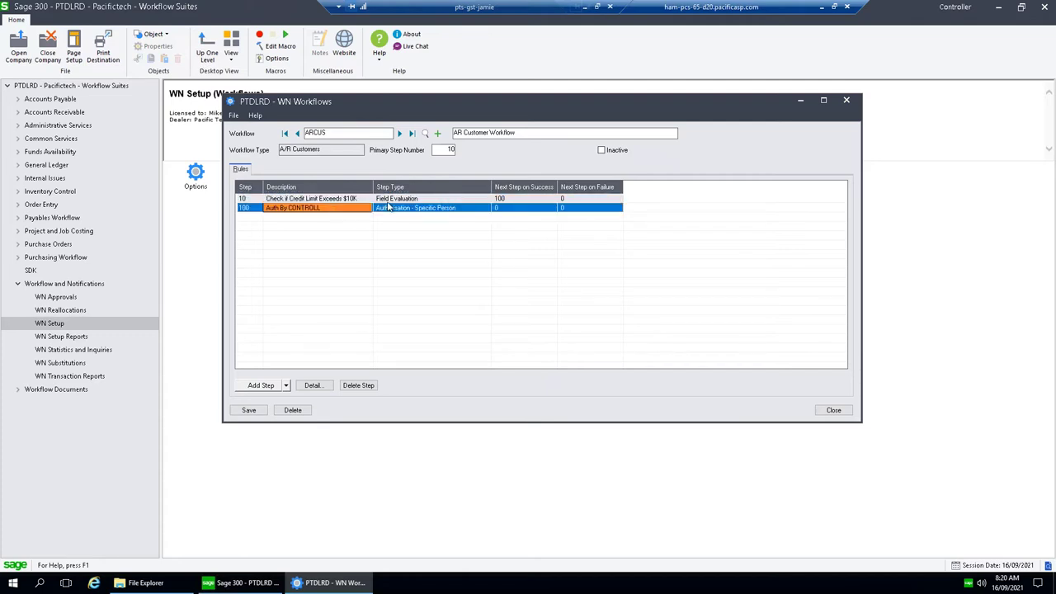
pyautogui.click(580, 199)
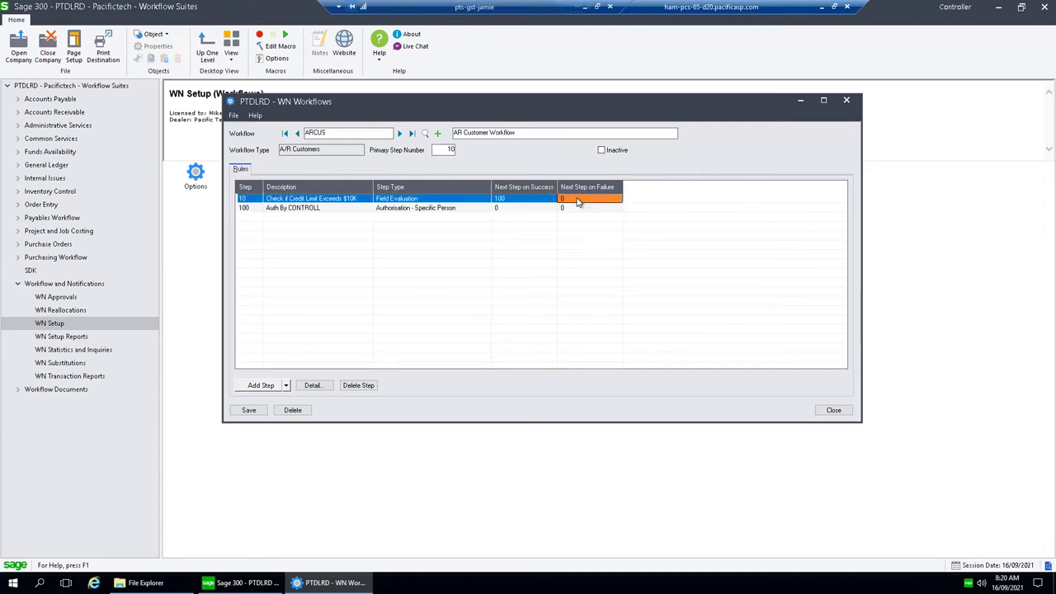
# Step: Open step 10's rule details and its criteria: Credit Limit > 10000.000
pyautogui.click(313, 385)
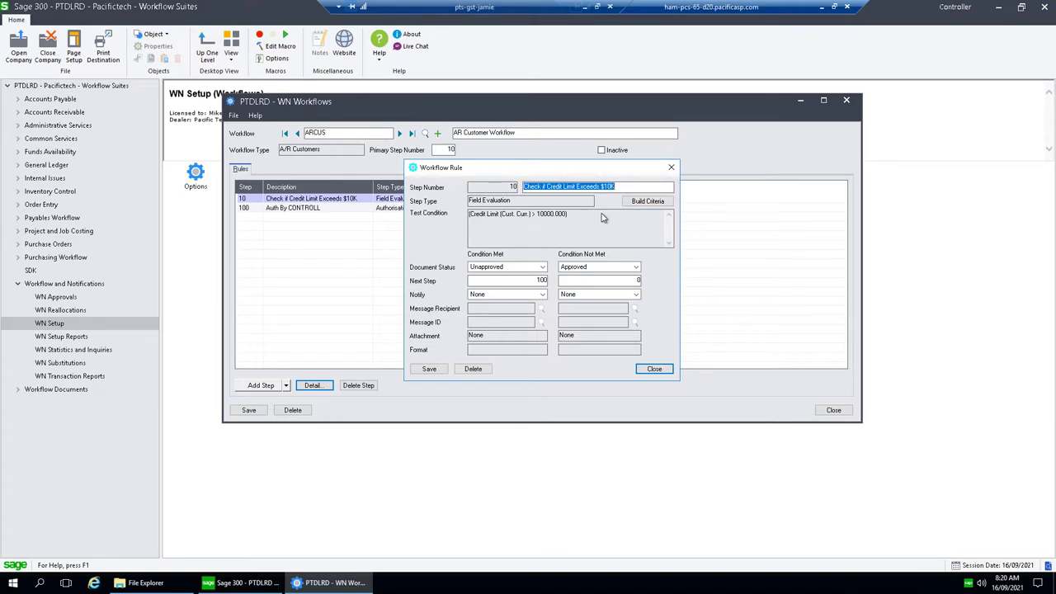
pyautogui.click(648, 201)
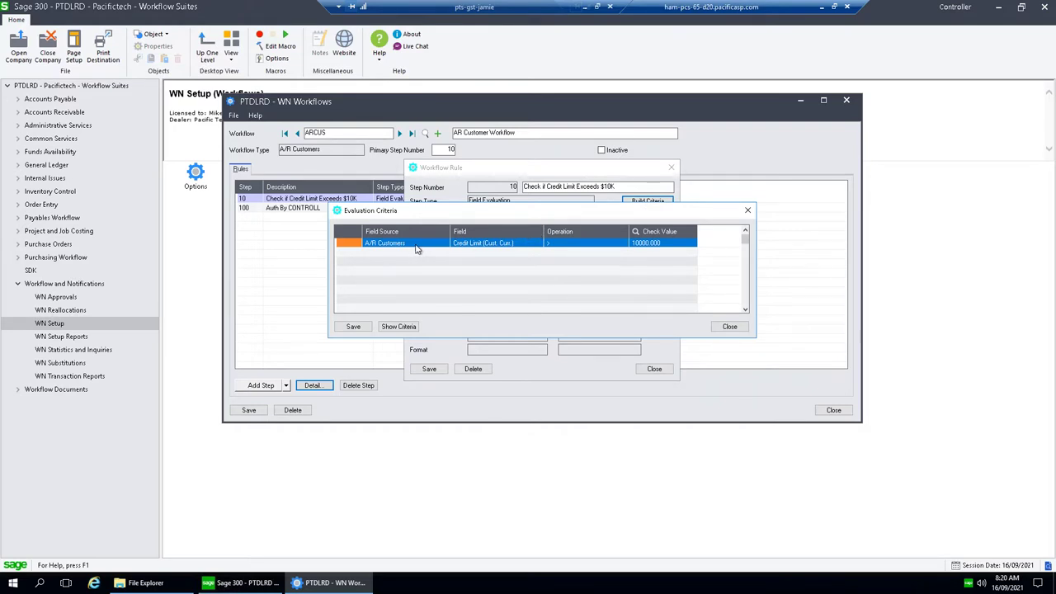
pyautogui.click(516, 247)
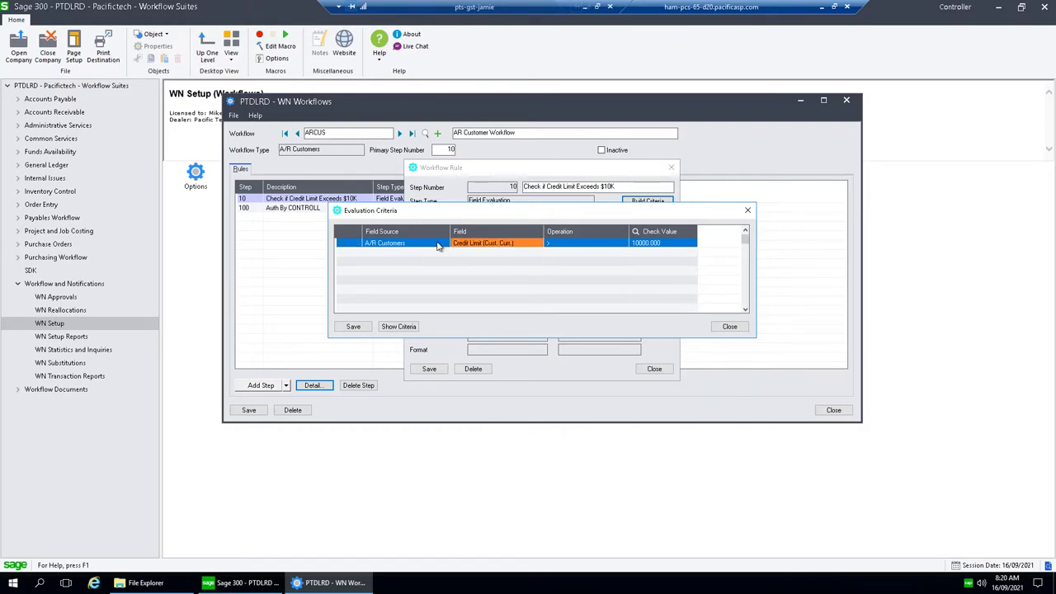
pyautogui.click(559, 246)
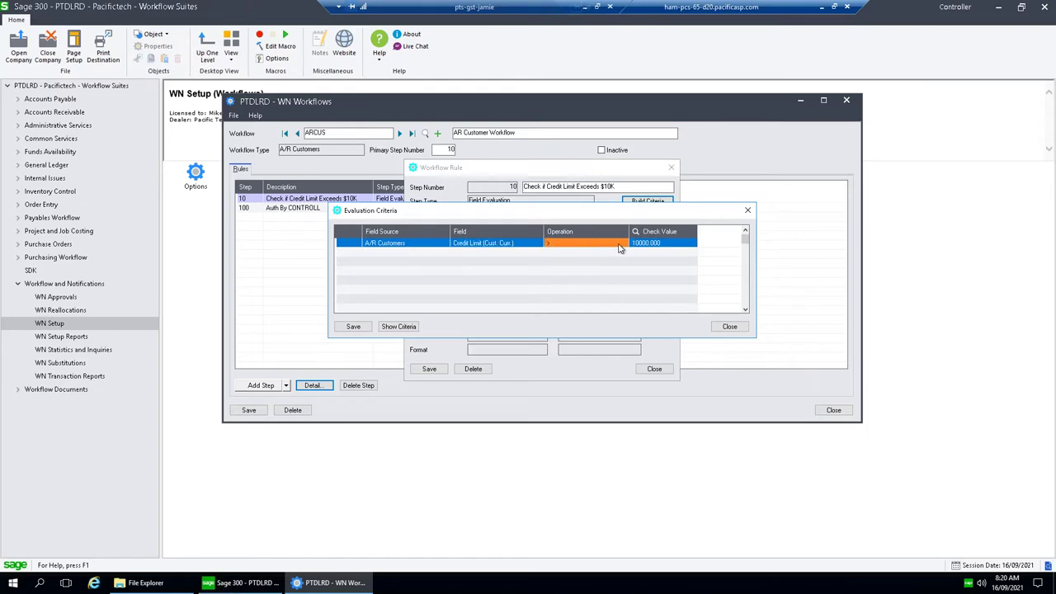
pyautogui.click(537, 245)
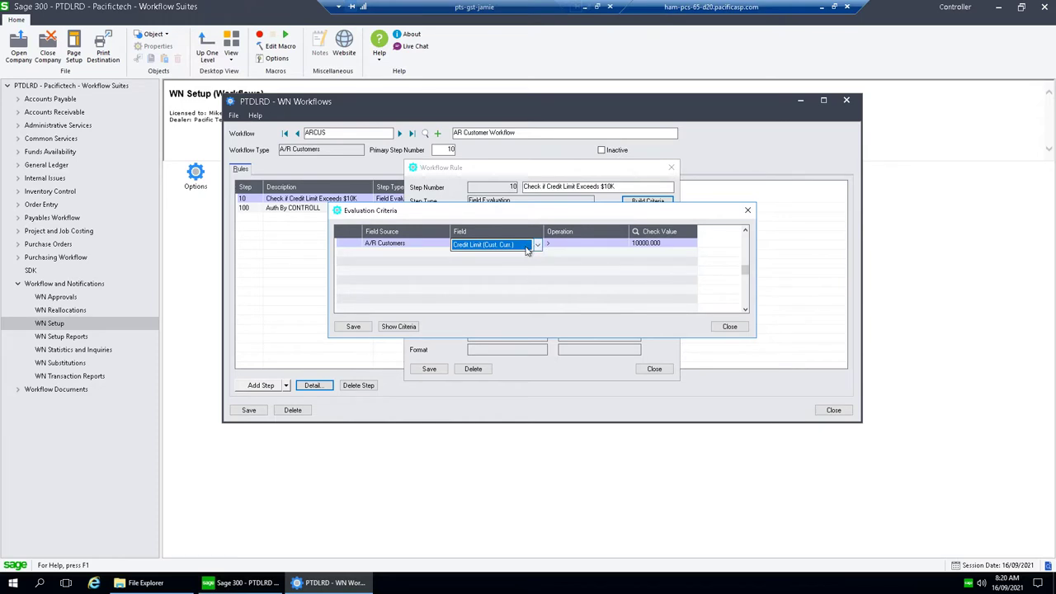
pyautogui.click(445, 245)
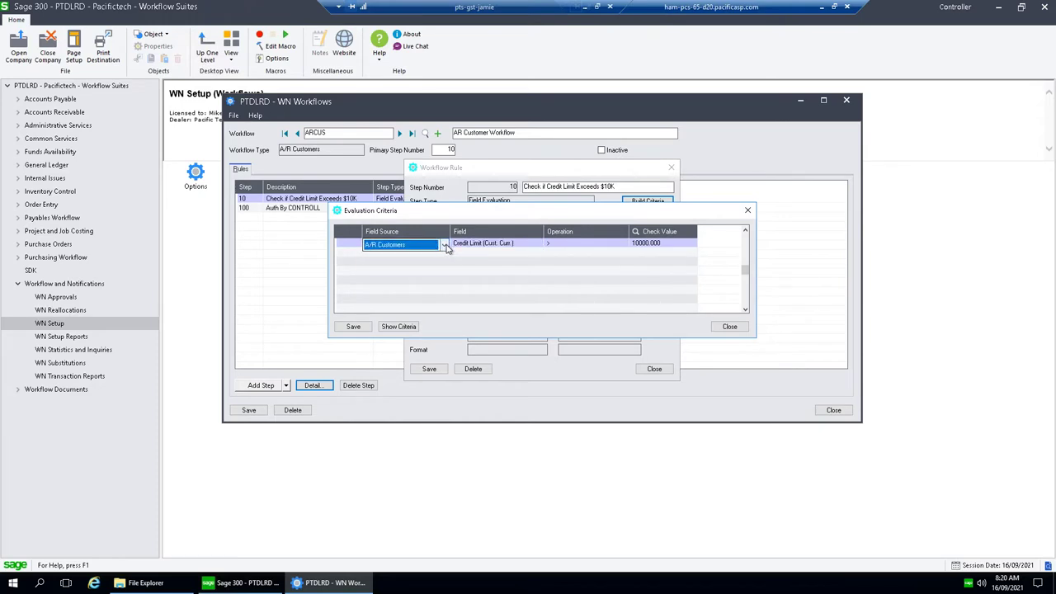
pyautogui.click(445, 246)
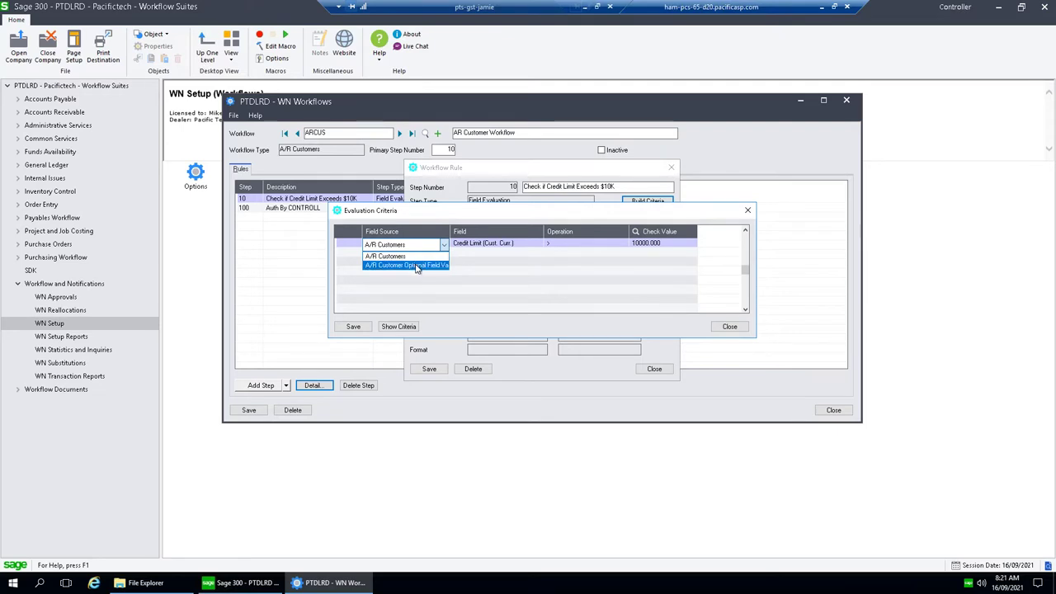
pyautogui.click(419, 257)
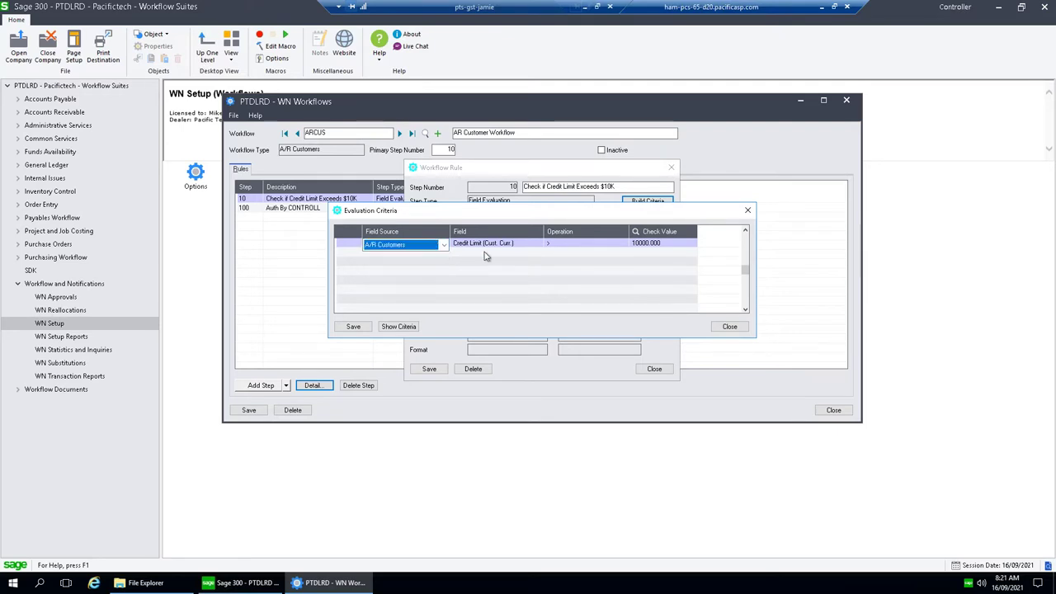
pyautogui.click(497, 246)
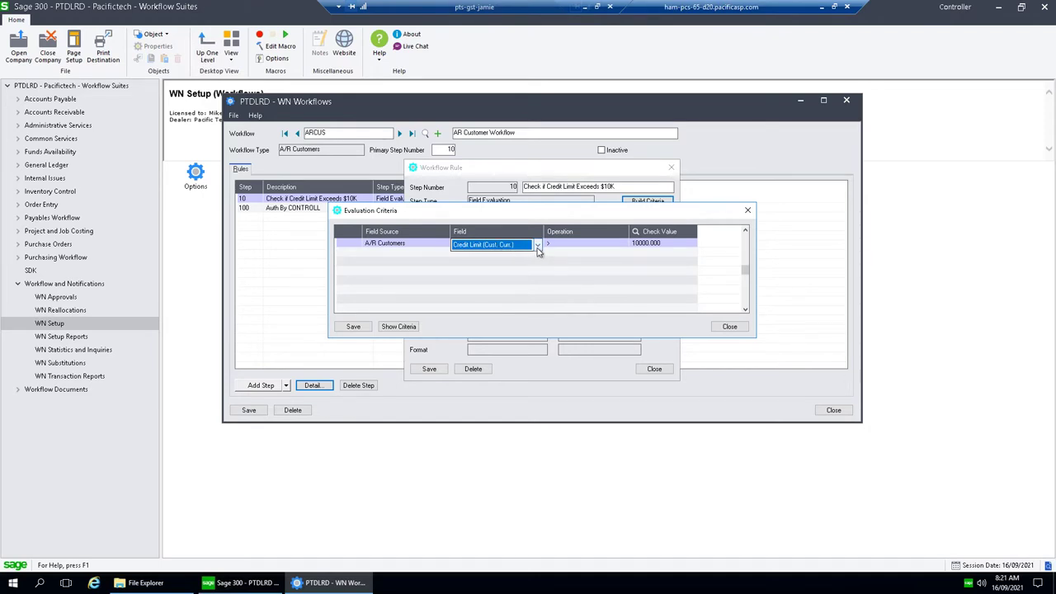
pyautogui.click(537, 246)
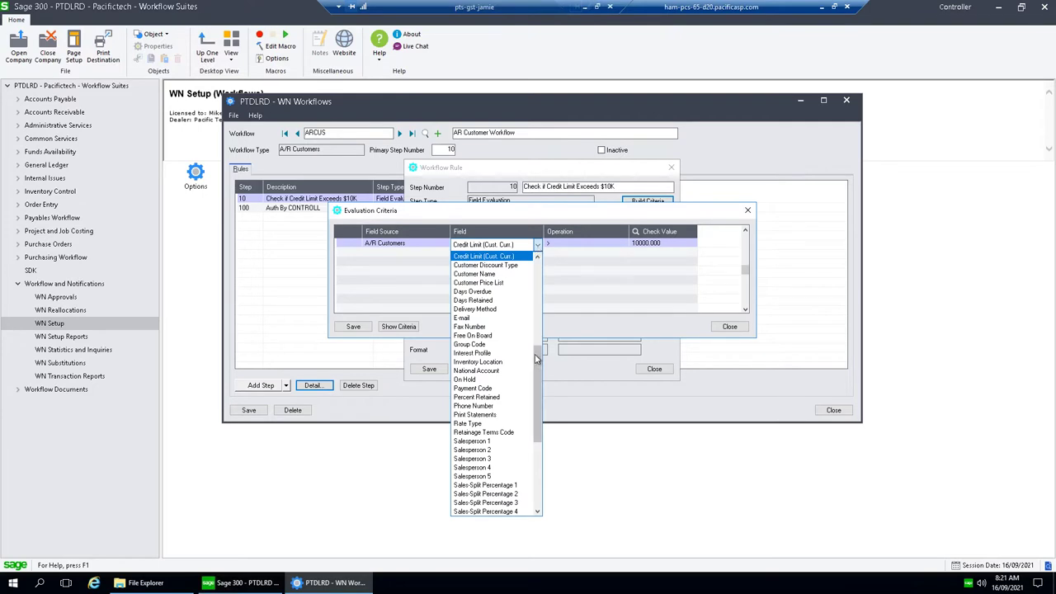
pyautogui.moveTo(537, 353); pyautogui.dragTo(539, 326)
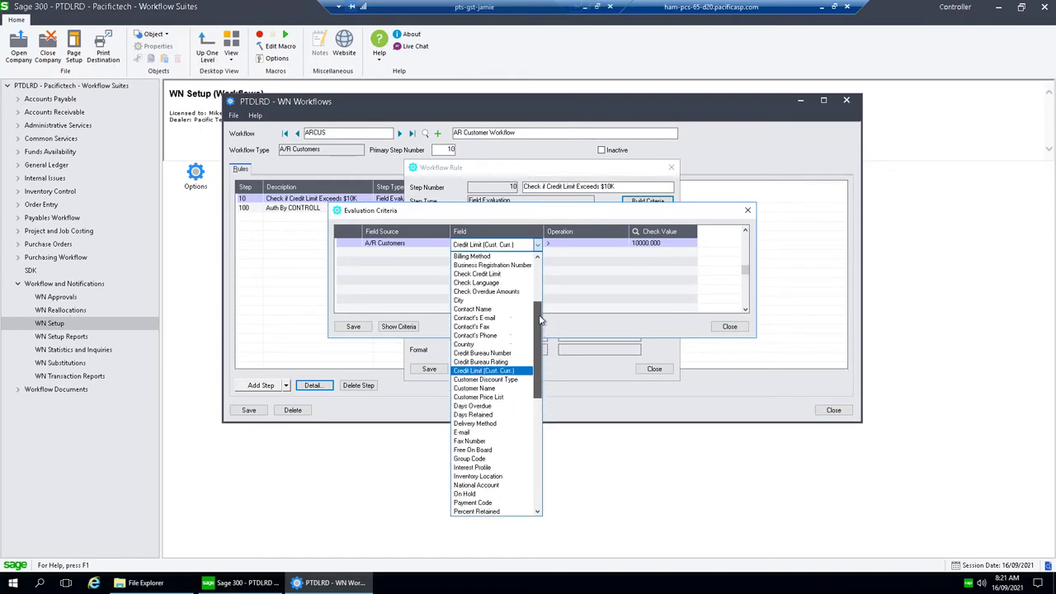
pyautogui.click(487, 363)
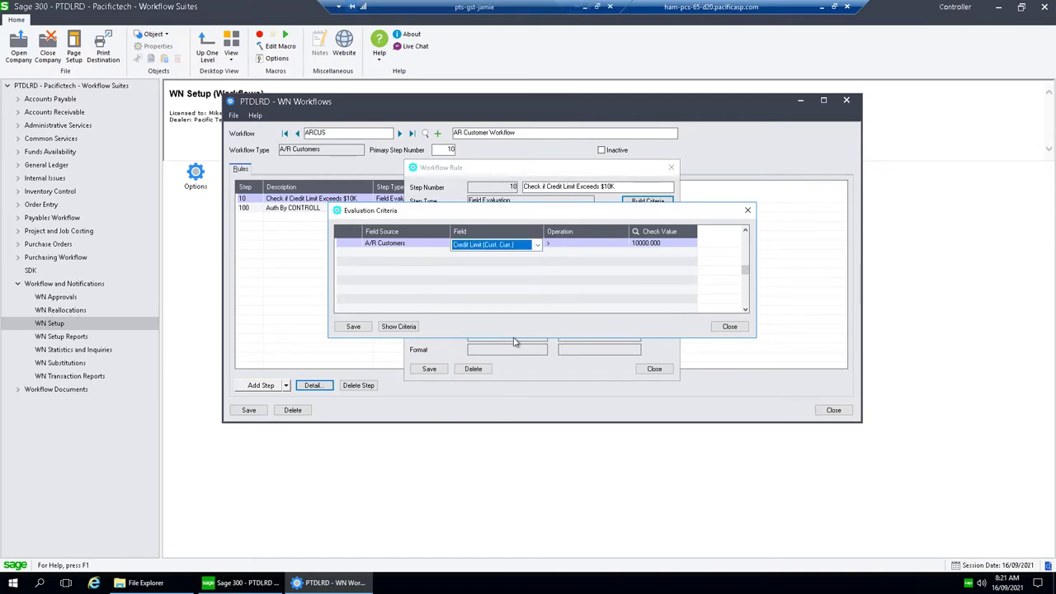
pyautogui.click(583, 250)
pyautogui.click(622, 245)
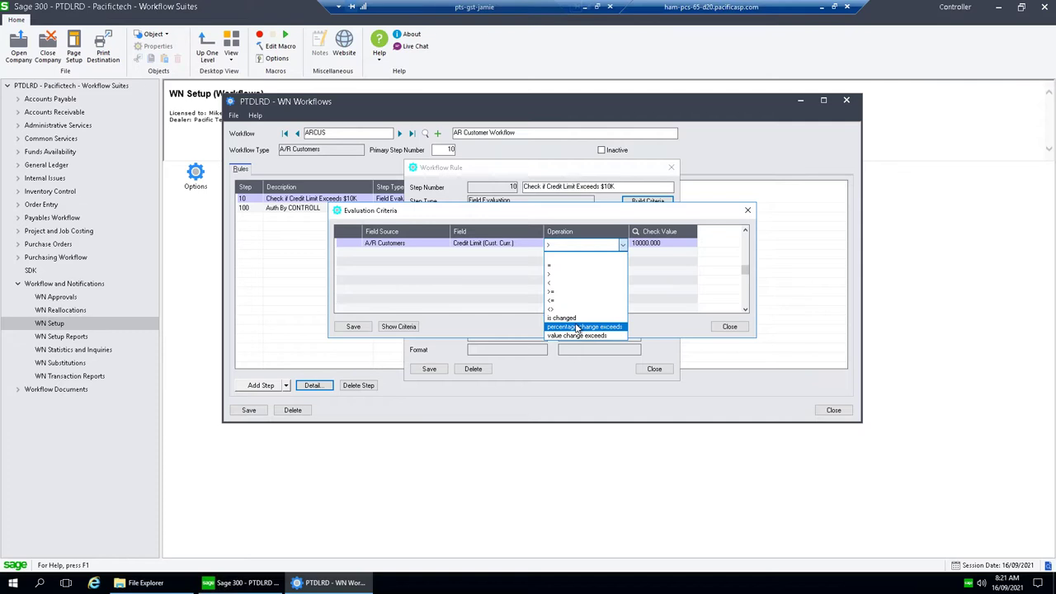
pyautogui.click(660, 247)
pyautogui.click(665, 243)
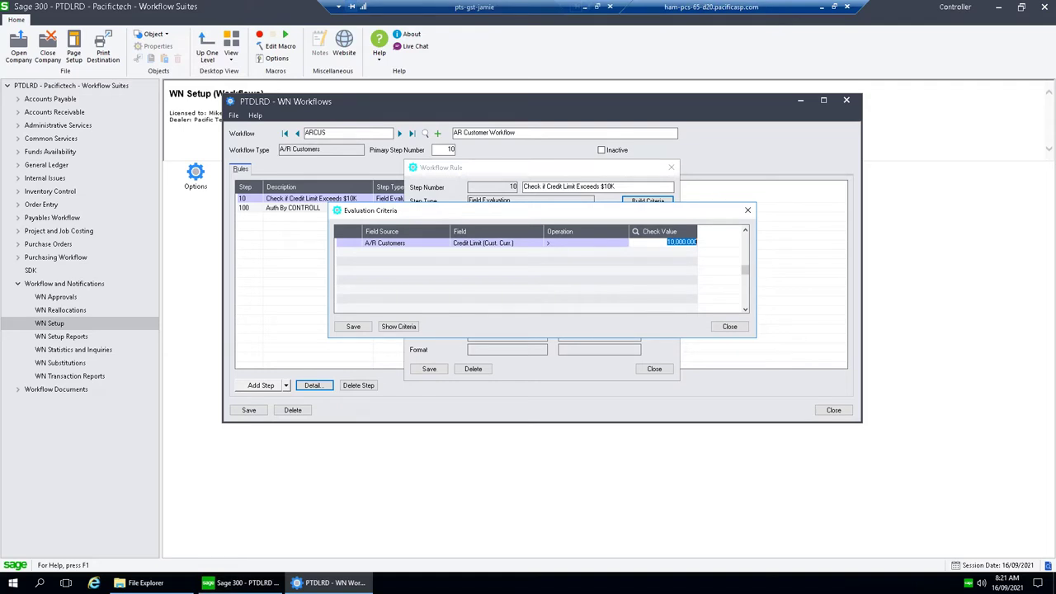
pyautogui.click(665, 243)
# Step: Add a second criterion joined with AND on the Account Set field
pyautogui.click(550, 255)
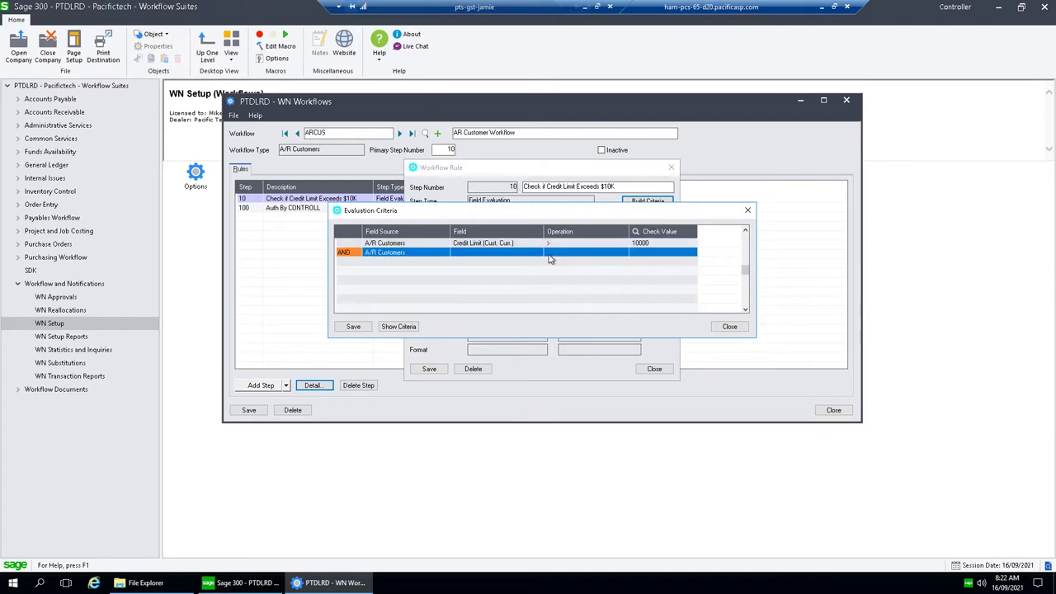
pyautogui.click(353, 255)
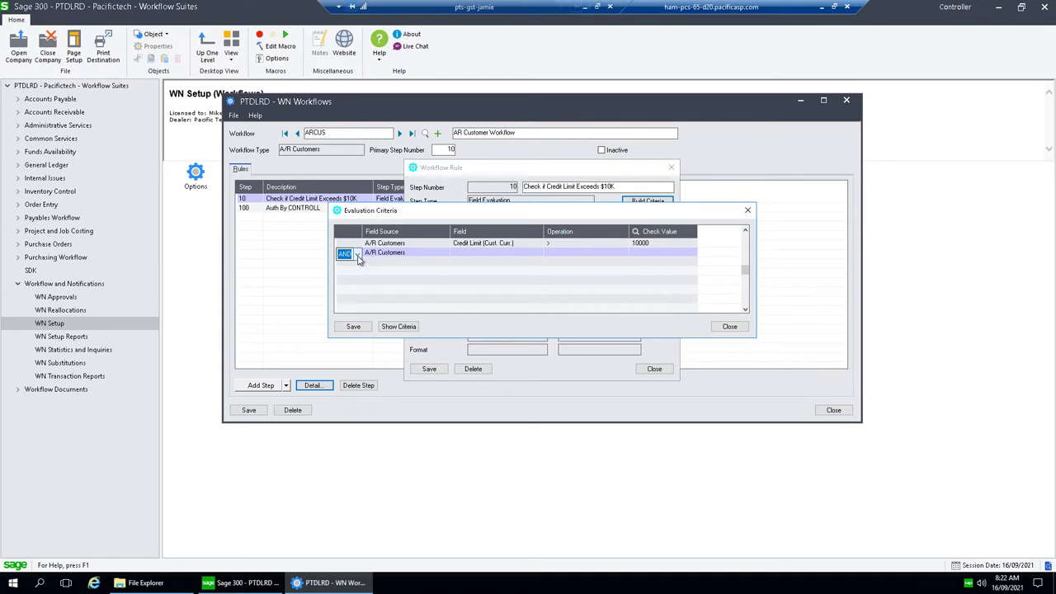
pyautogui.click(358, 256)
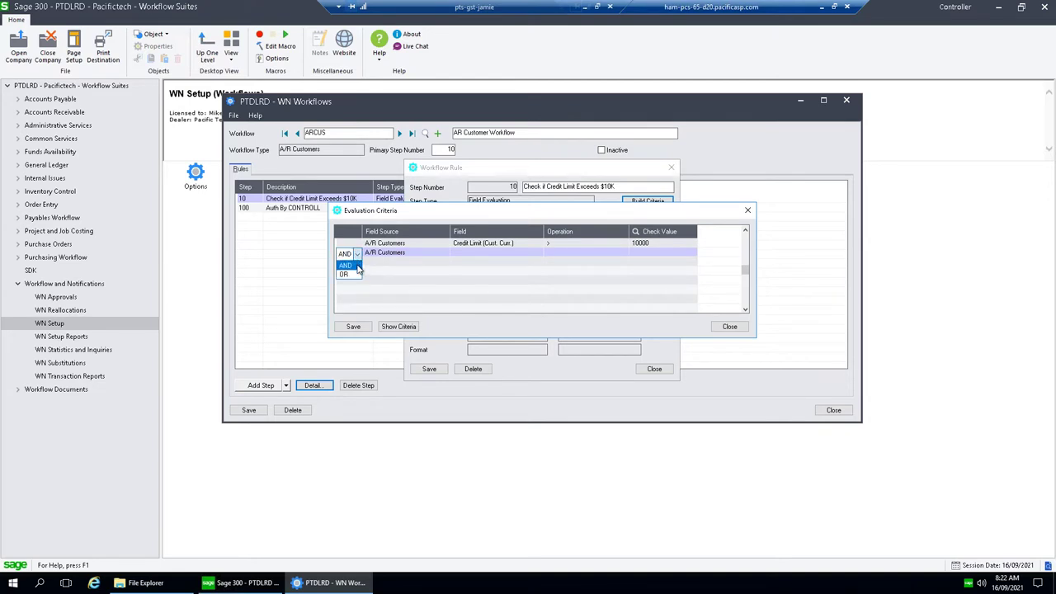
pyautogui.click(388, 256)
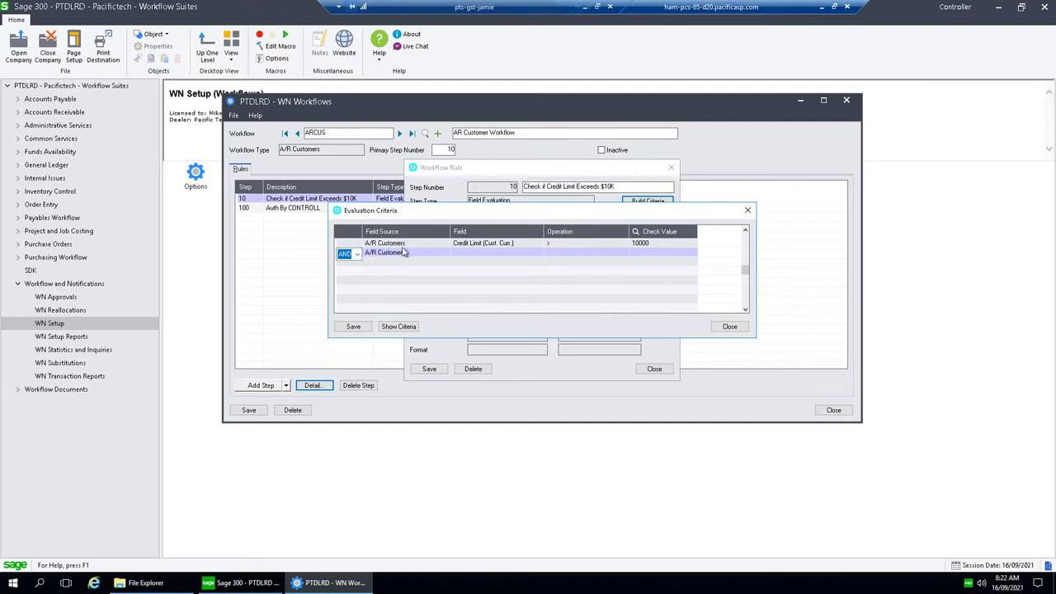
pyautogui.click(464, 258)
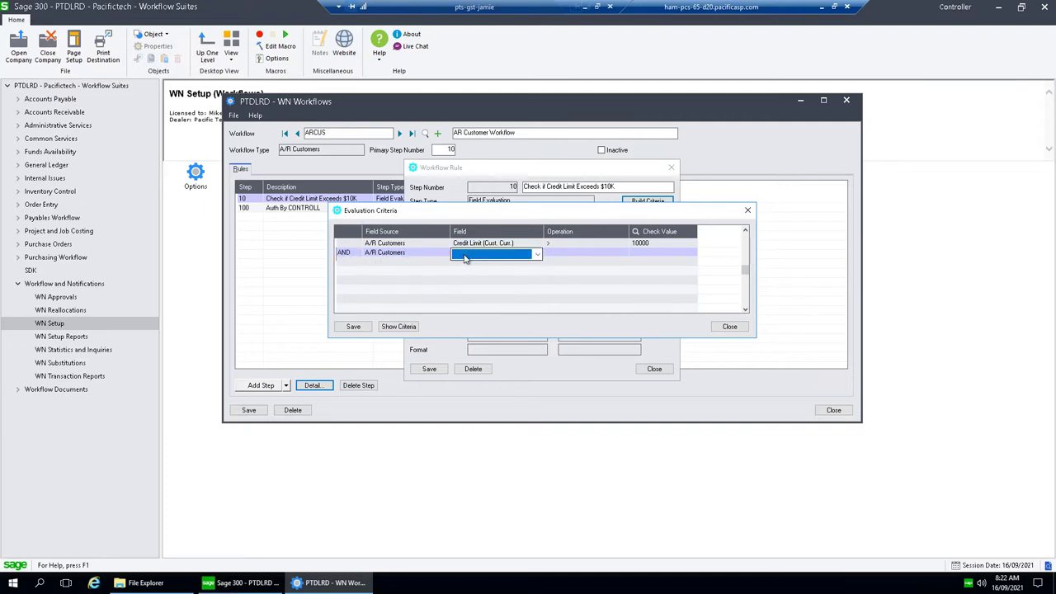
pyautogui.click(538, 257)
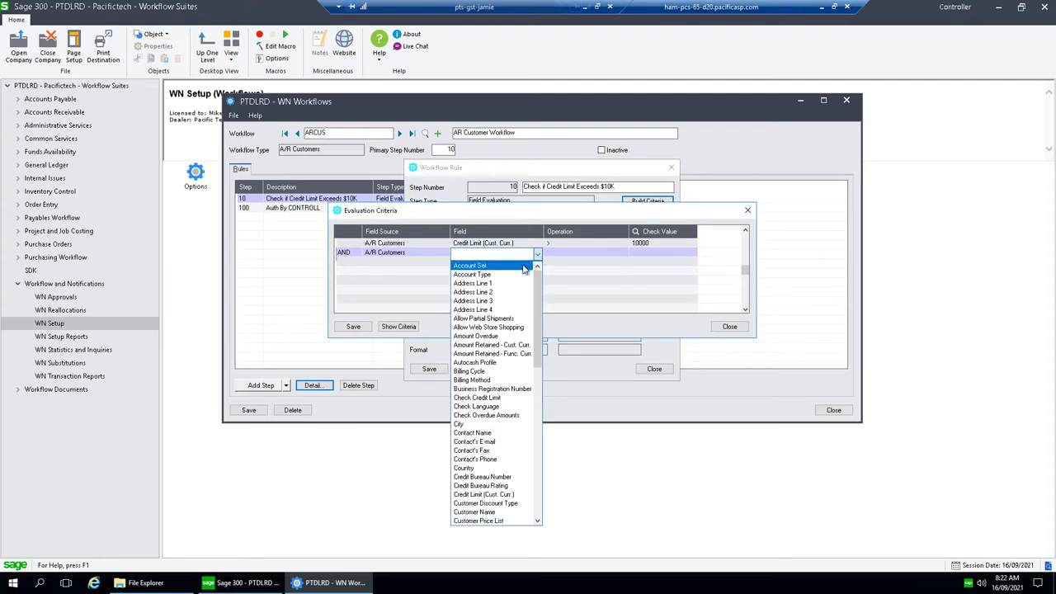
pyautogui.click(527, 266)
# Step: Set the Account Set operation to '<>' and bring up the account sets list
pyautogui.click(624, 258)
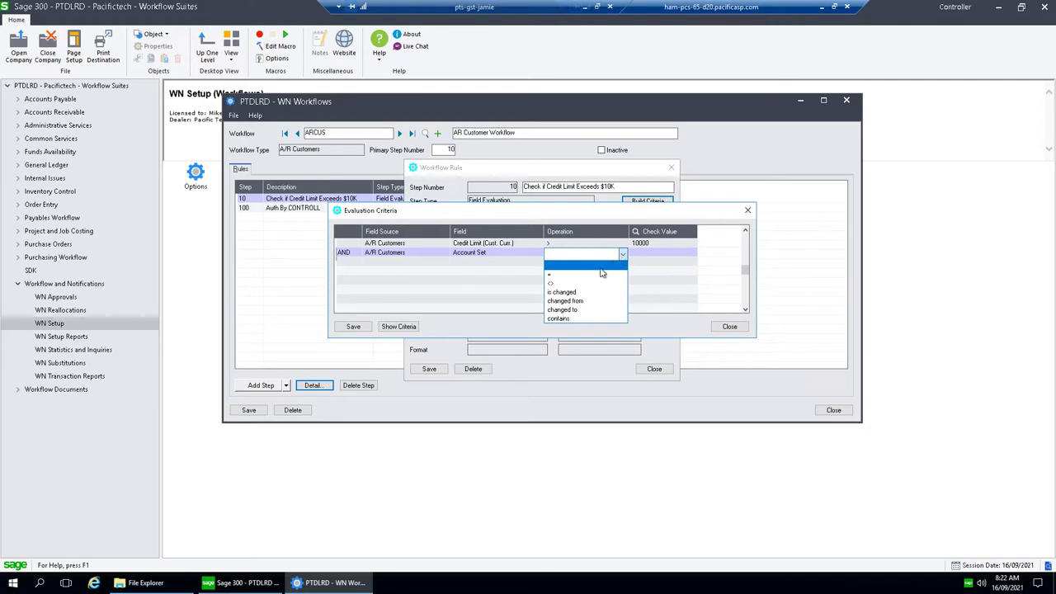
pyautogui.click(593, 283)
pyautogui.click(660, 254)
pyautogui.press('F5')
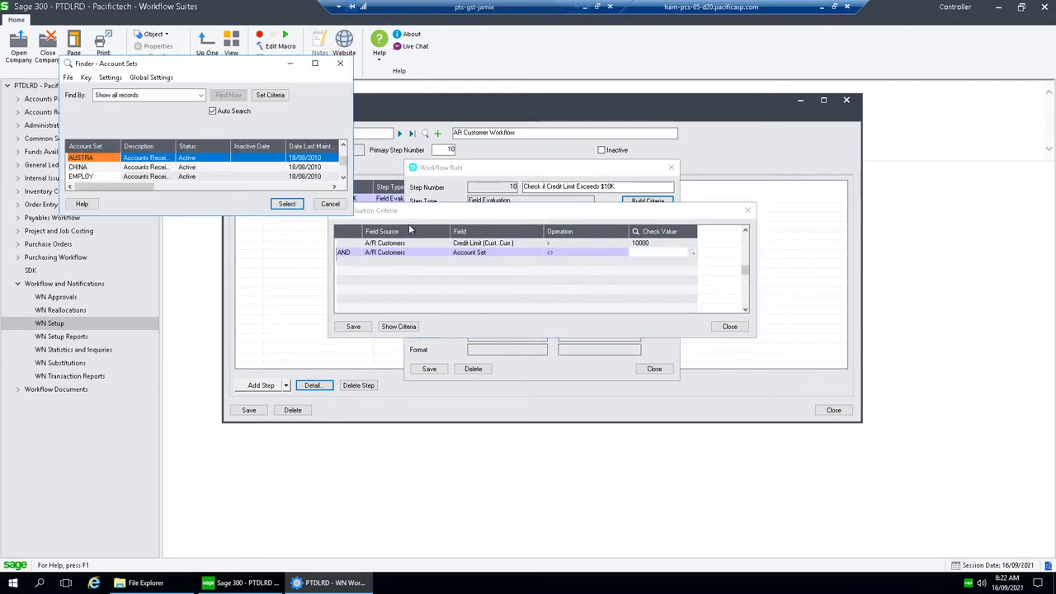
pyautogui.moveTo(355, 216); pyautogui.dragTo(506, 287)
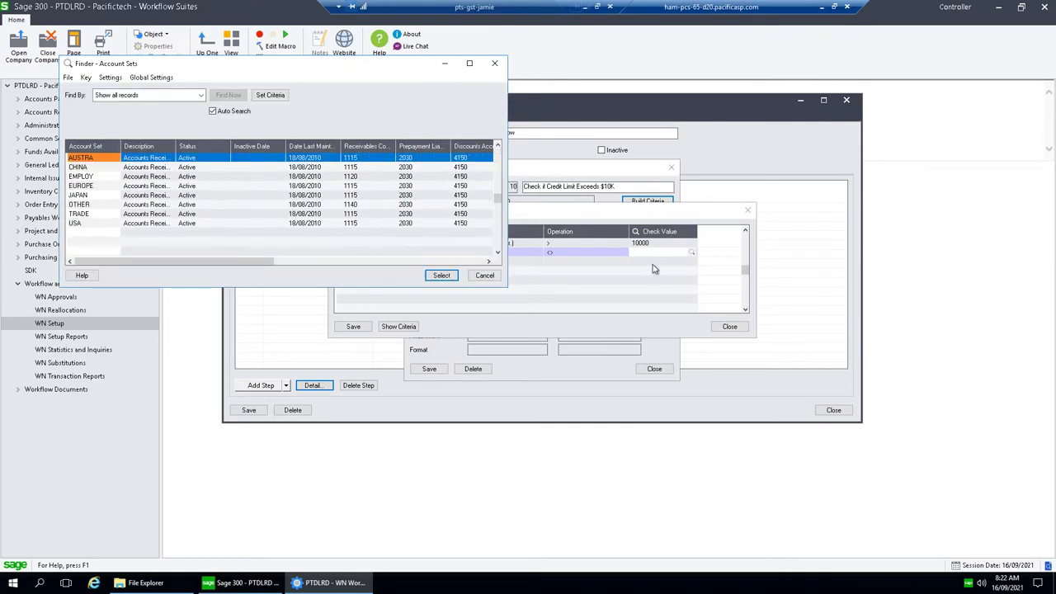
# Step: Choose EUROPE as the Account Set check value, keeping Account Set as the field
pyautogui.click(485, 275)
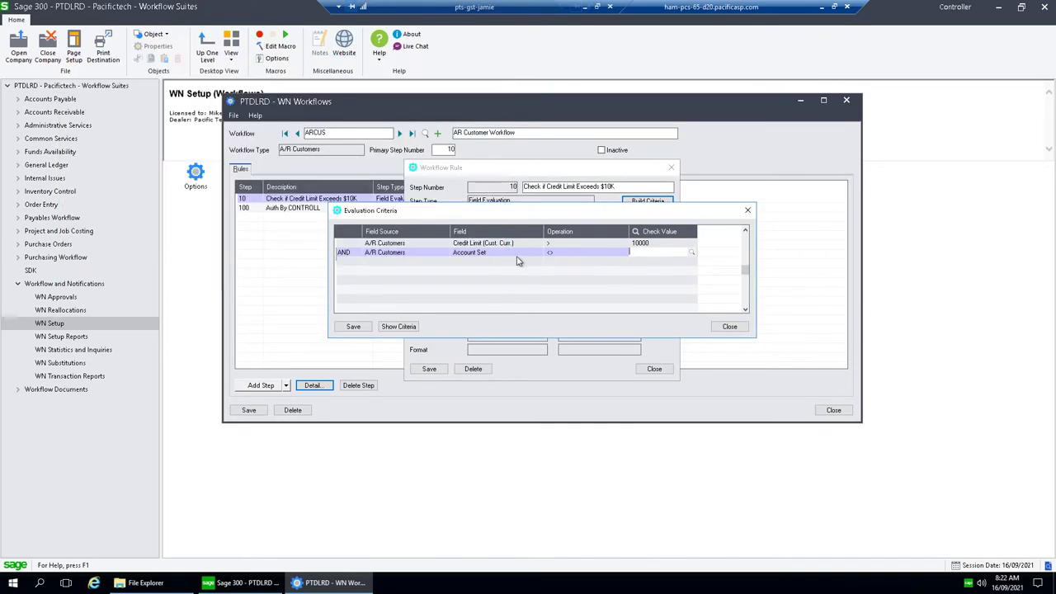
pyautogui.click(508, 257)
pyautogui.click(658, 256)
pyautogui.press('F5')
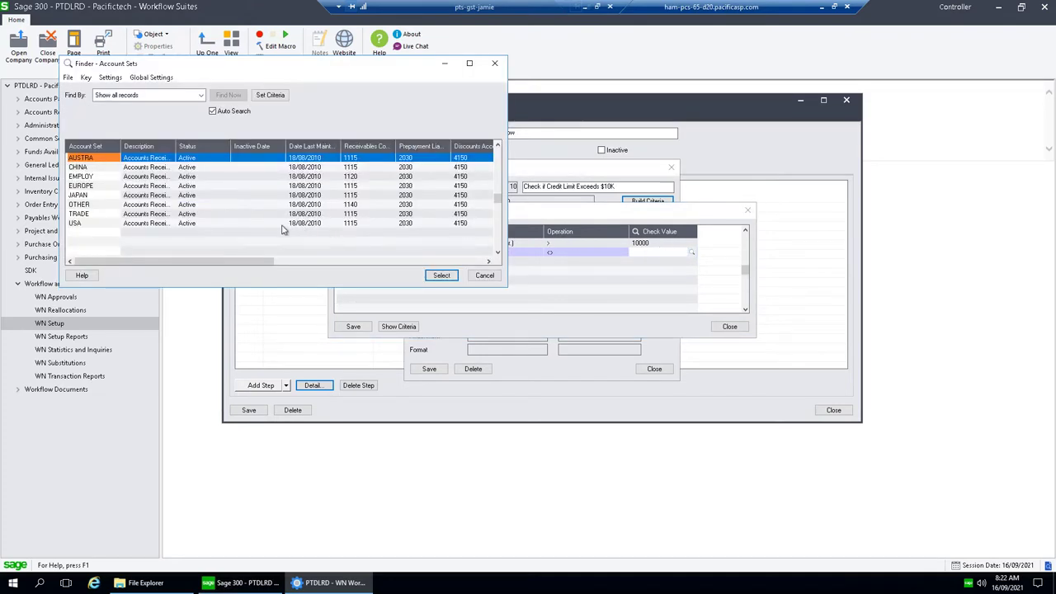
pyautogui.doubleClick(280, 186)
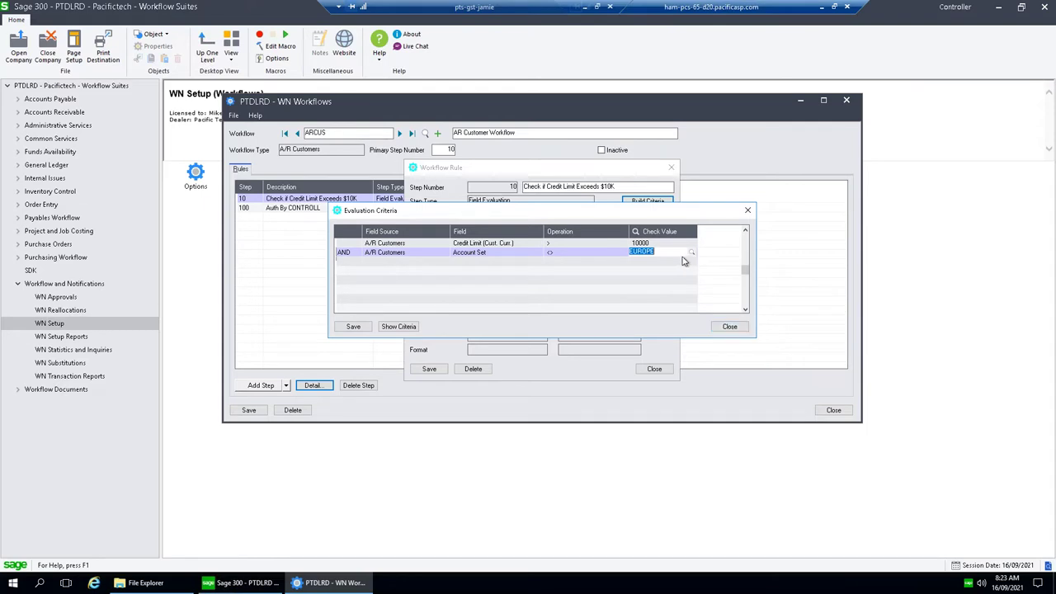
pyautogui.click(534, 254)
pyautogui.click(537, 254)
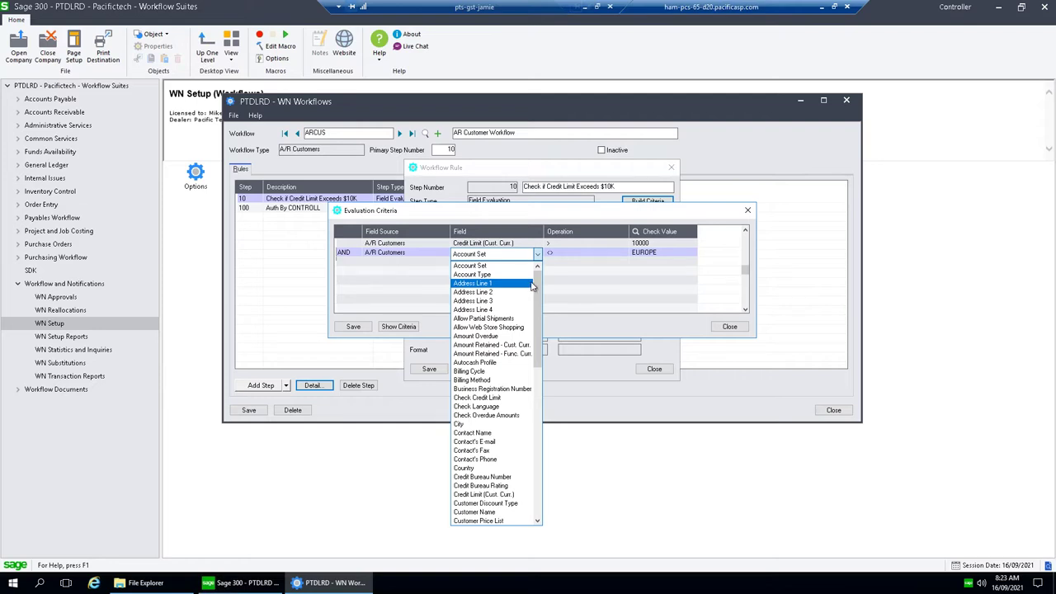
pyautogui.click(583, 262)
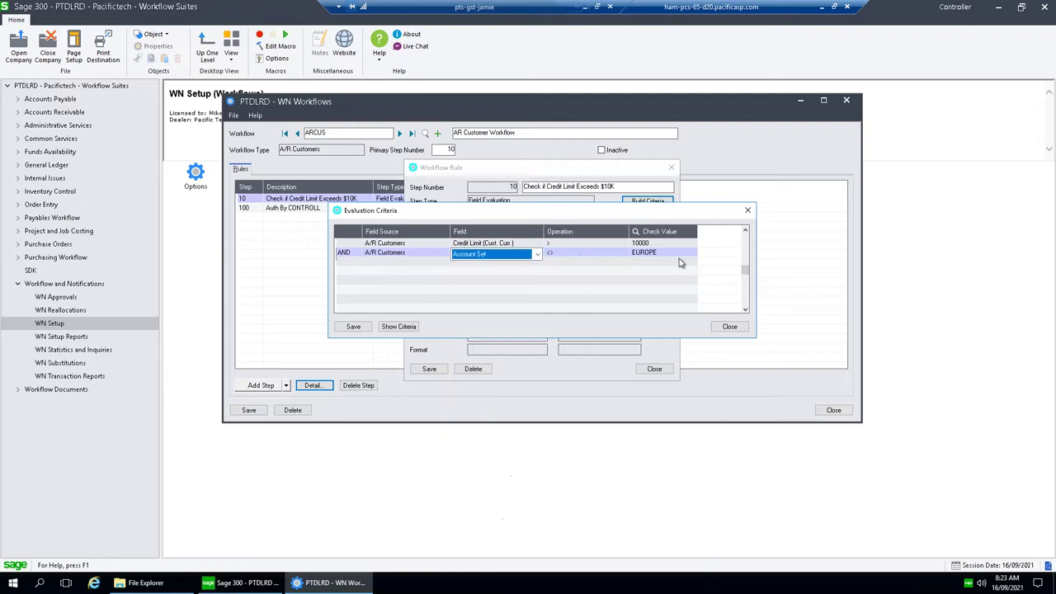
# Step: Close the criteria, confirm step 10 goes to 100 on success and 0 on failure, and save
pyautogui.click(730, 327)
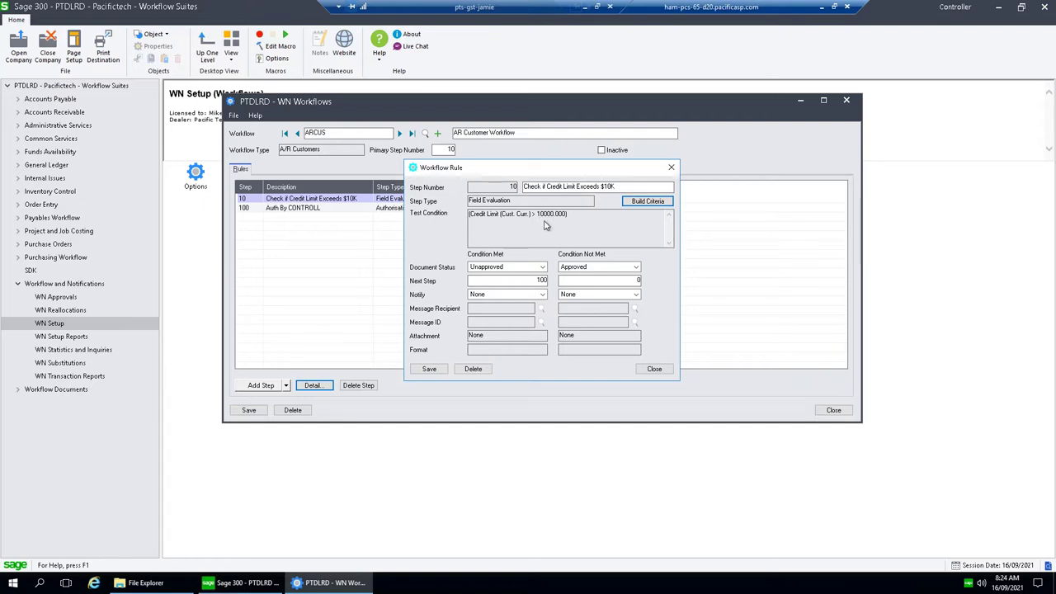
pyautogui.click(531, 270)
pyautogui.press('Tab')
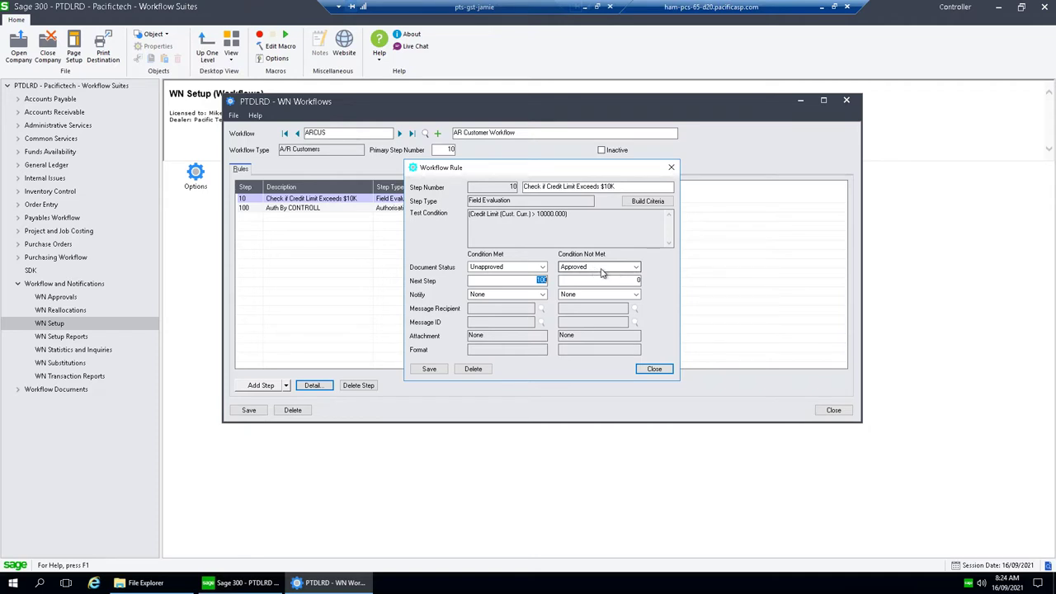
pyautogui.click(631, 282)
pyautogui.click(655, 370)
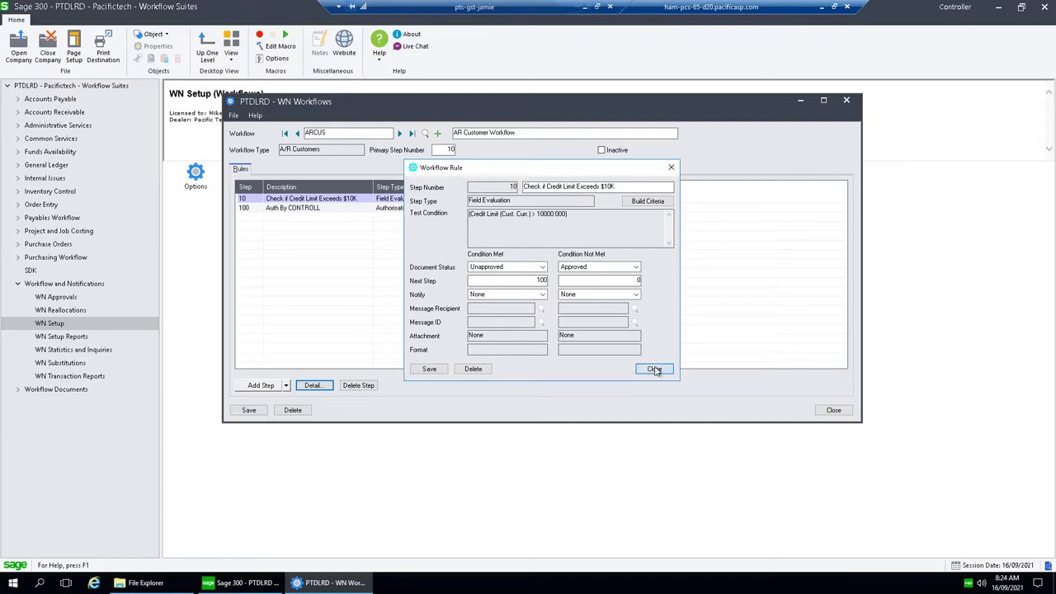
pyautogui.click(509, 334)
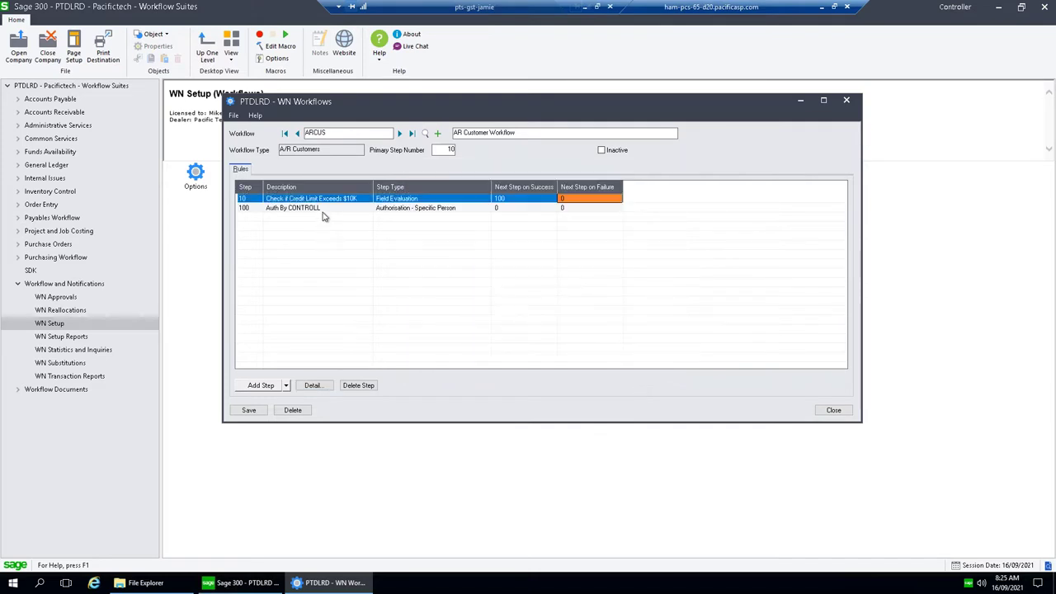
# Step: Enable Notify Actioner on step 100, adjust its response timeframe, and save the rule
pyautogui.click(322, 211)
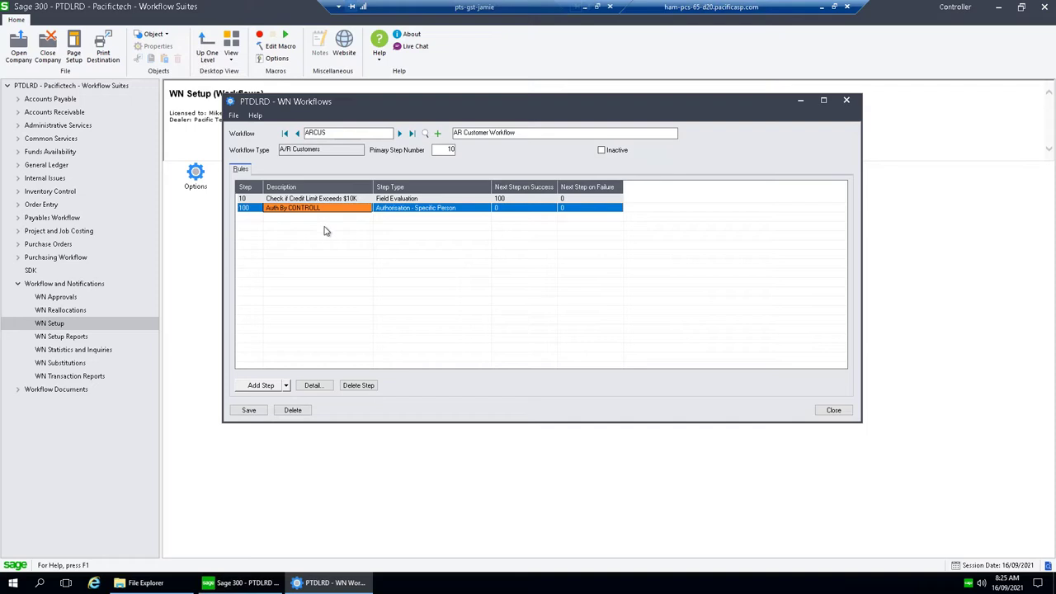
pyautogui.click(312, 385)
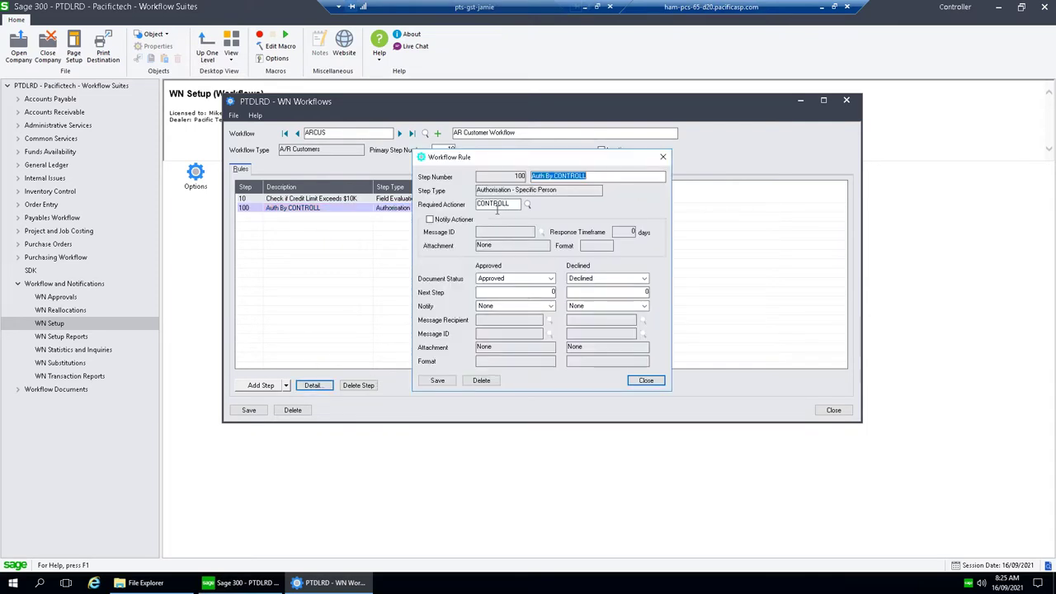
pyautogui.click(517, 204)
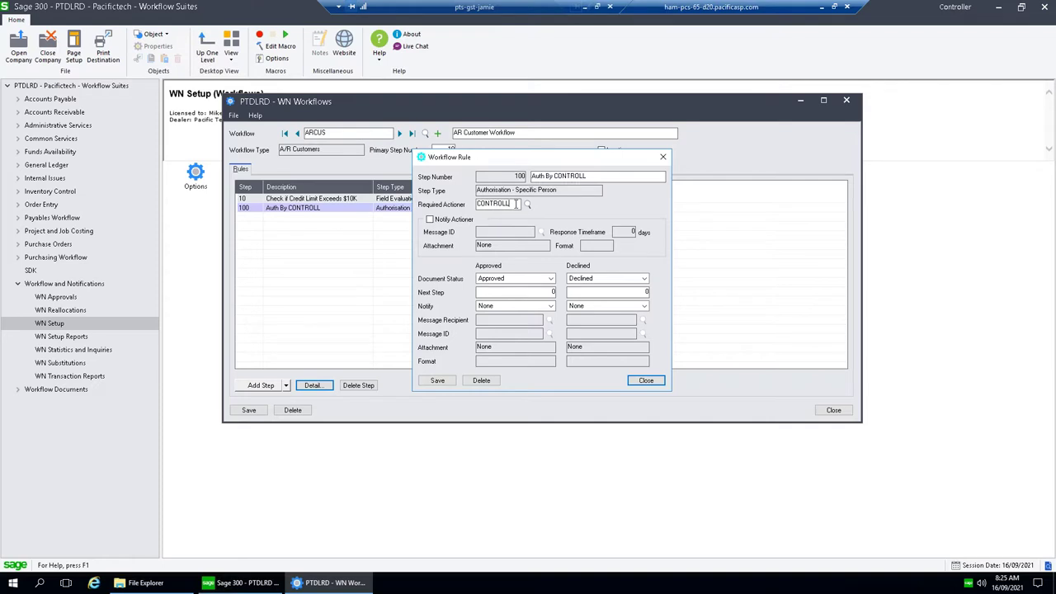
pyautogui.click(430, 220)
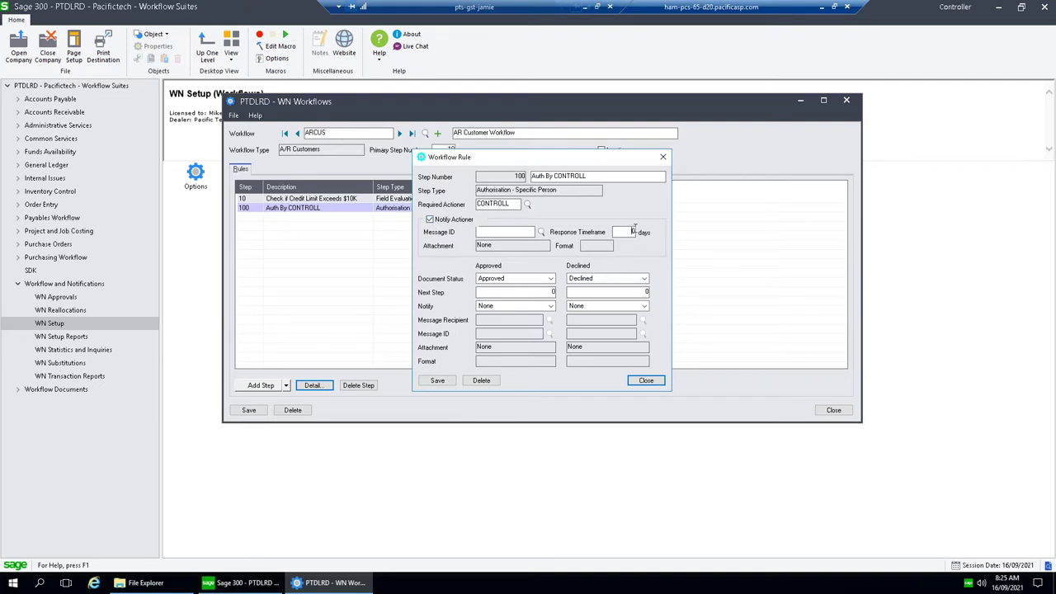
pyautogui.click(631, 232)
pyautogui.click(646, 380)
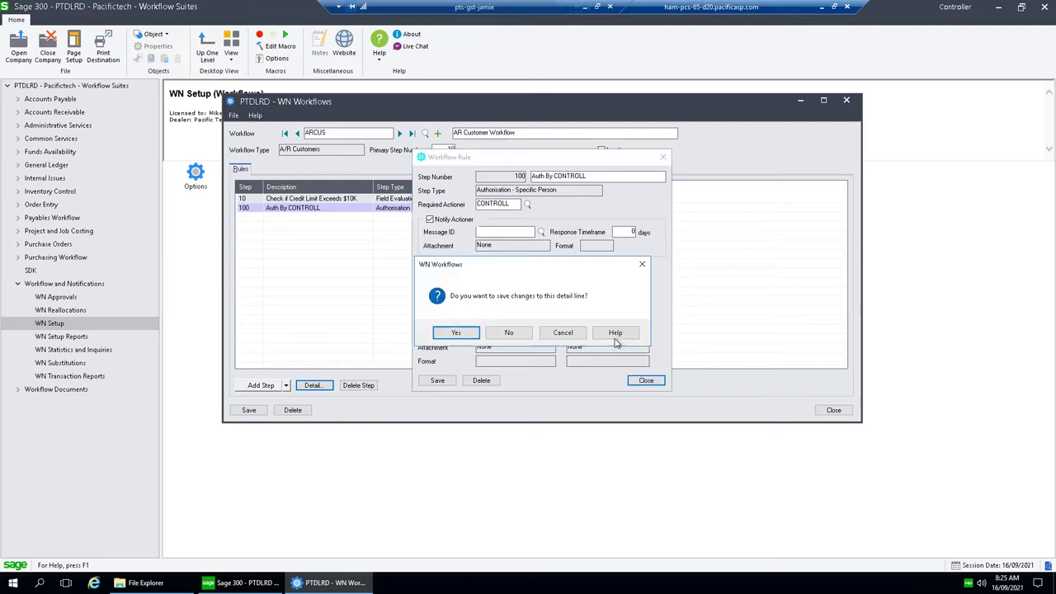
pyautogui.click(521, 327)
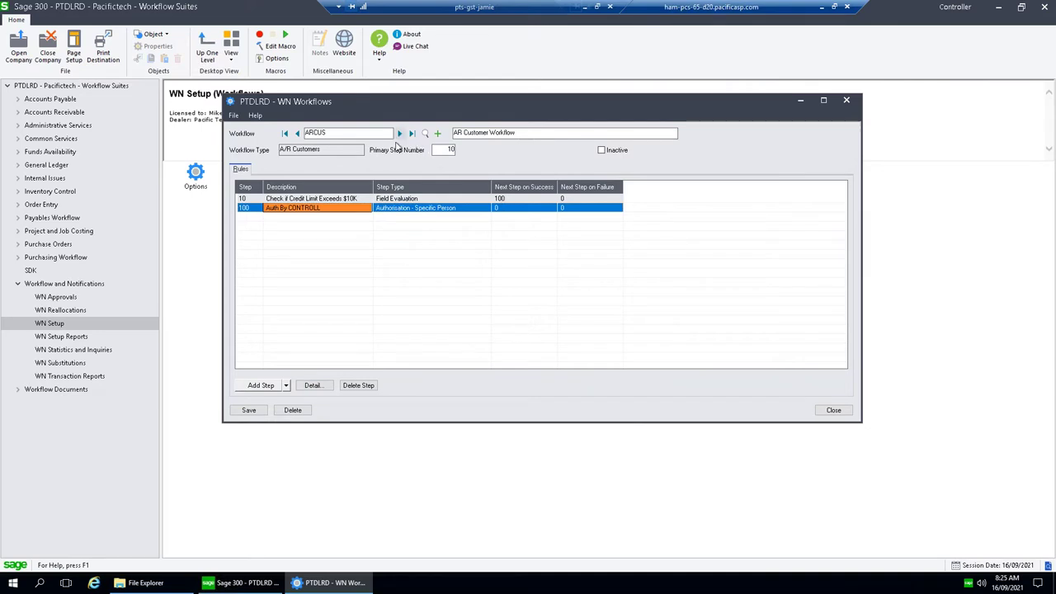
# Step: Load the APVEN workflow, discarding ARCUS changes, and review steps 10, 20 and 100
pyautogui.write('AP')
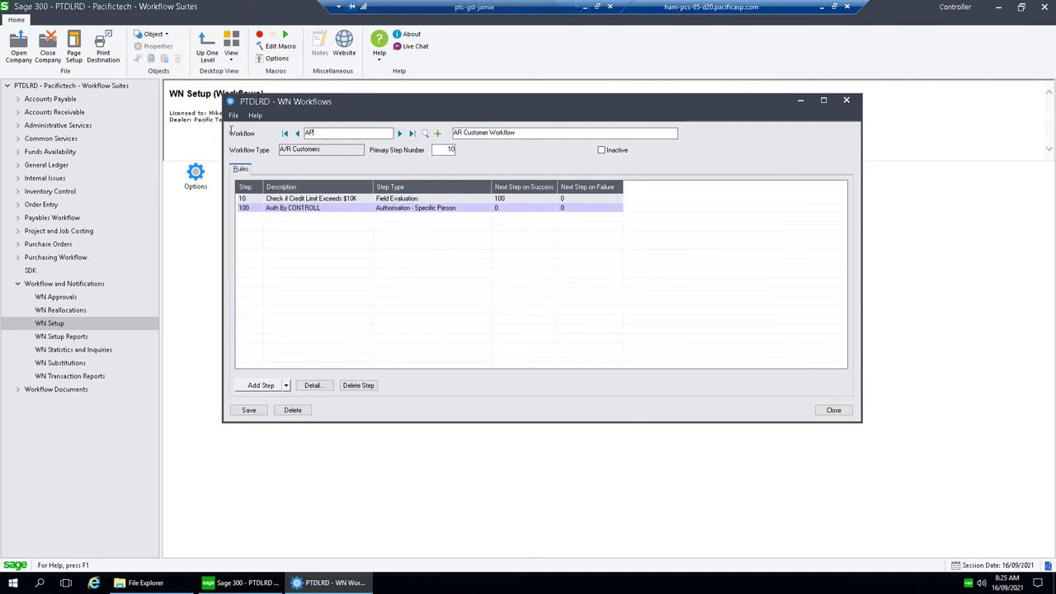
pyautogui.write('NEN')
pyautogui.press('Tab')
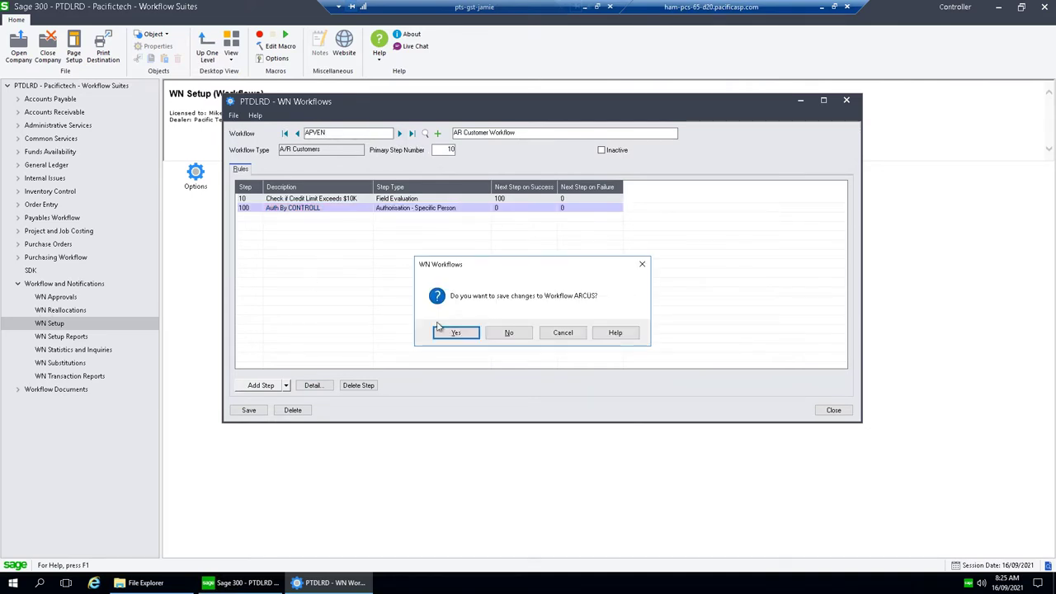
pyautogui.click(509, 334)
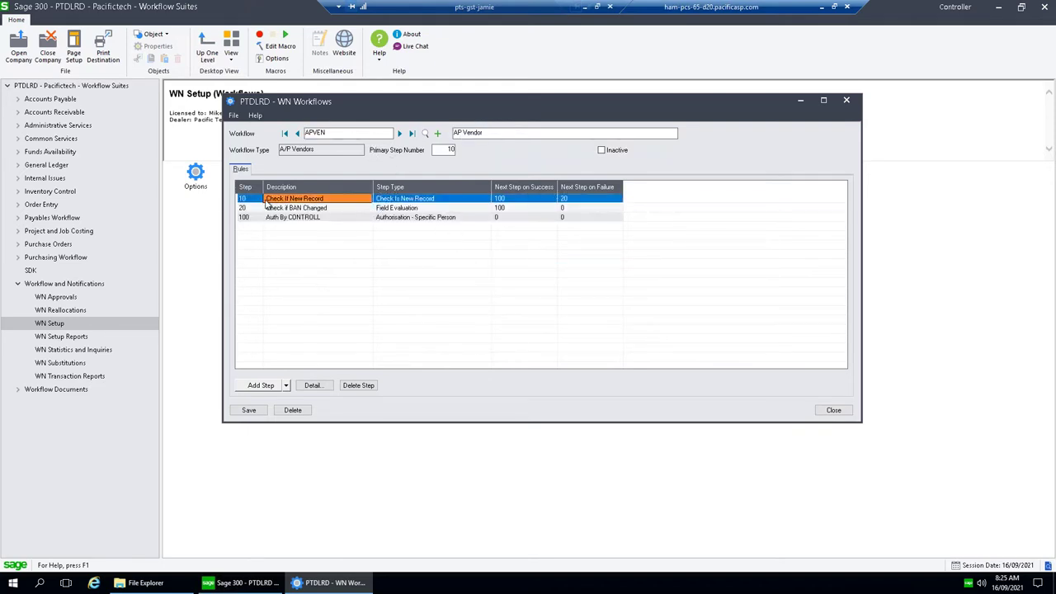
pyautogui.click(442, 200)
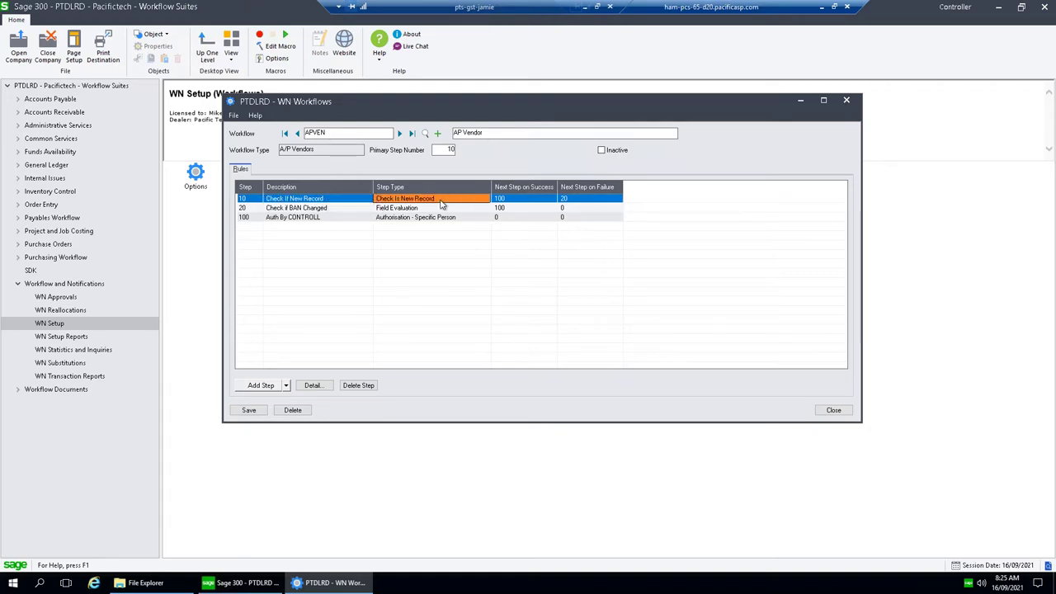
pyautogui.click(505, 200)
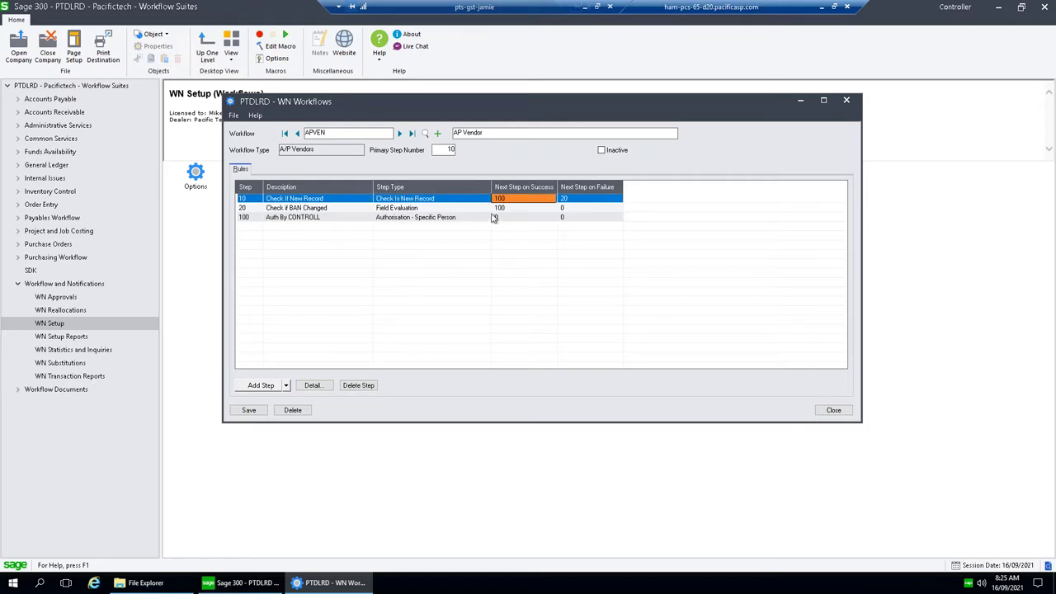
pyautogui.click(333, 208)
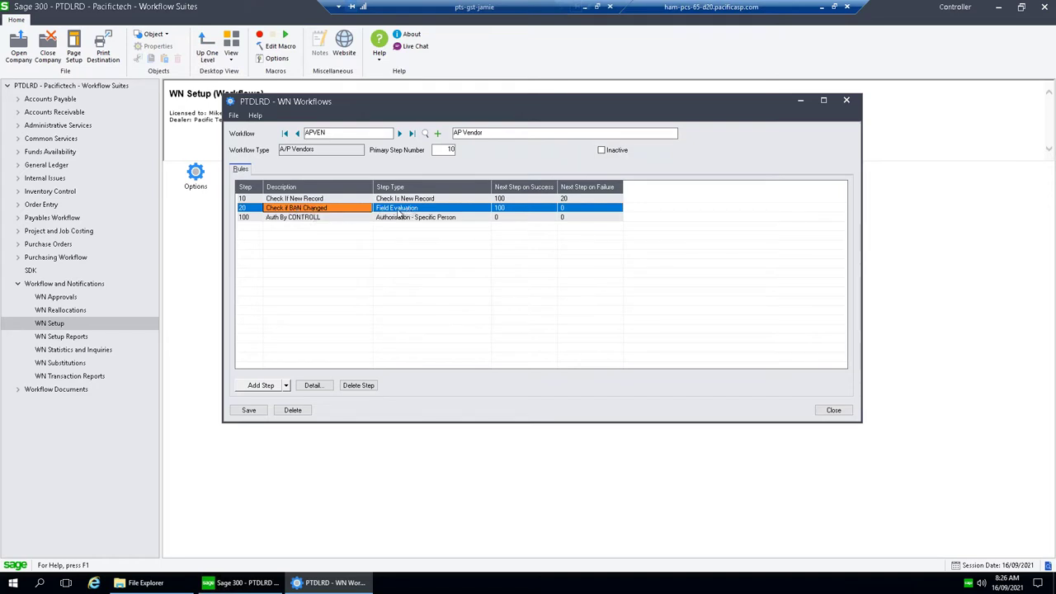
pyautogui.click(341, 219)
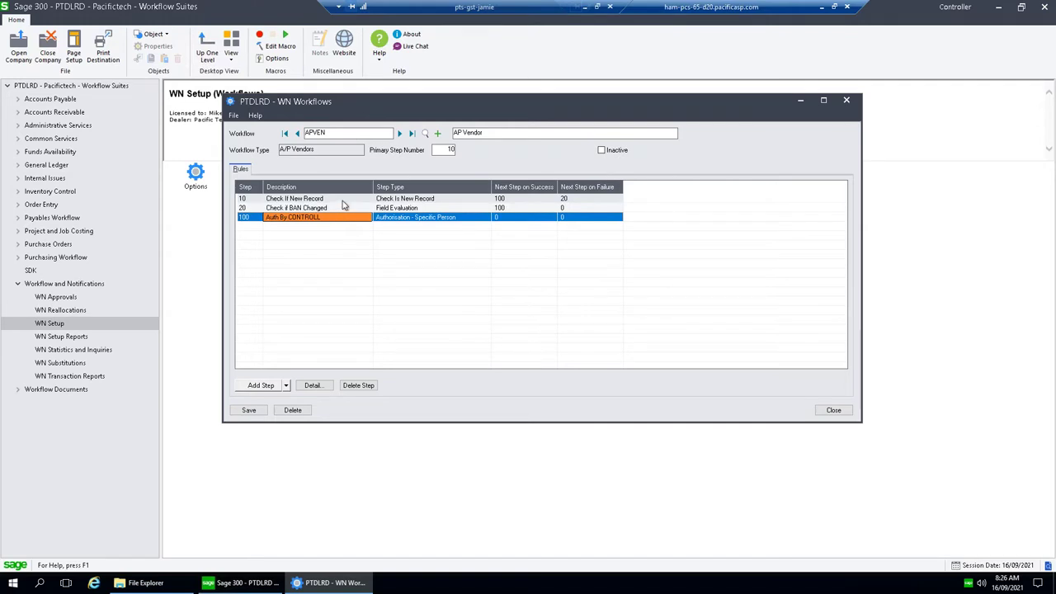
pyautogui.click(343, 200)
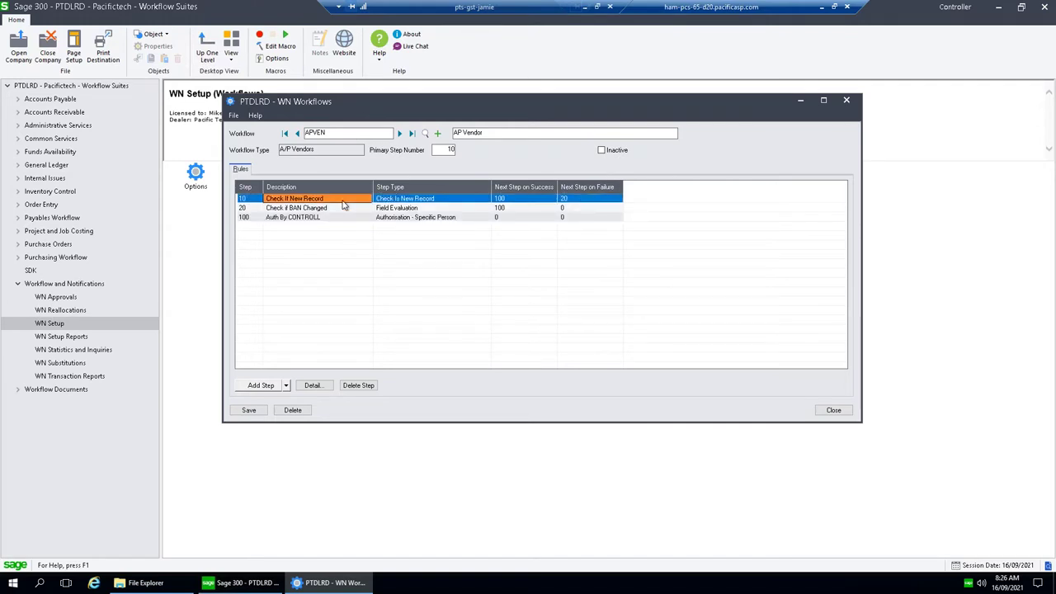
pyautogui.click(338, 209)
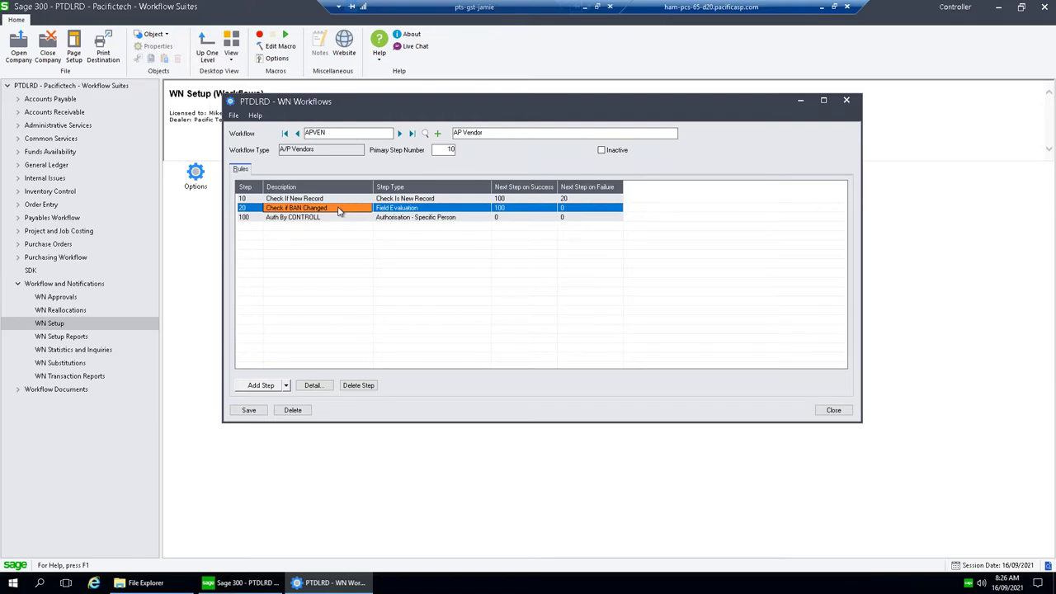
# Step: Load the APPAY workflow by entering APPAY as the workflow code
pyautogui.click(345, 135)
pyautogui.write('APPAY')
pyautogui.press('Tab')
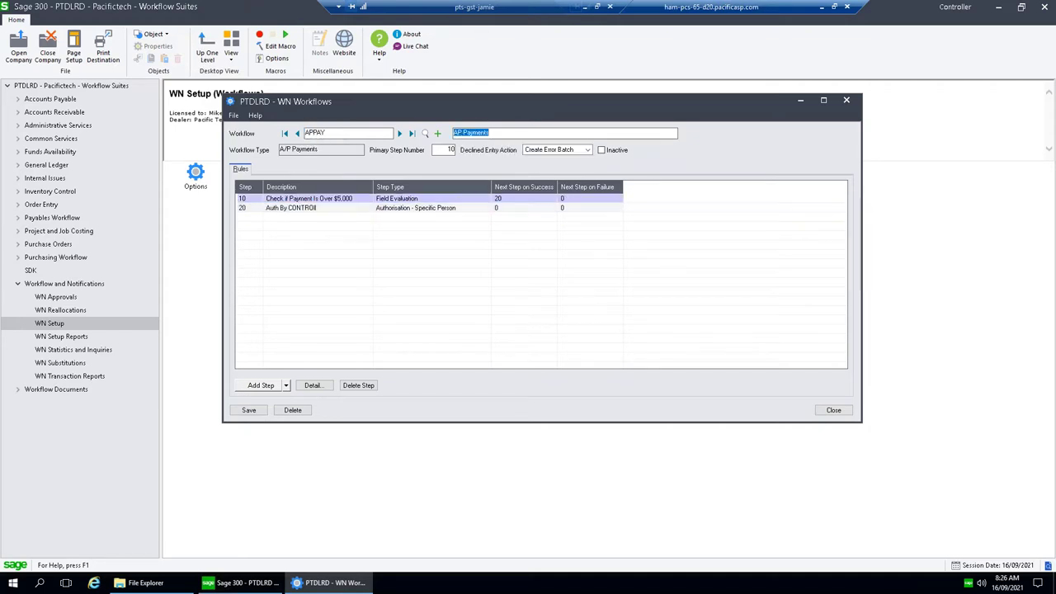
# Step: Review AP Payments workflow steps 10 and 20, then enter GLJNL as the workflow code
pyautogui.click(327, 201)
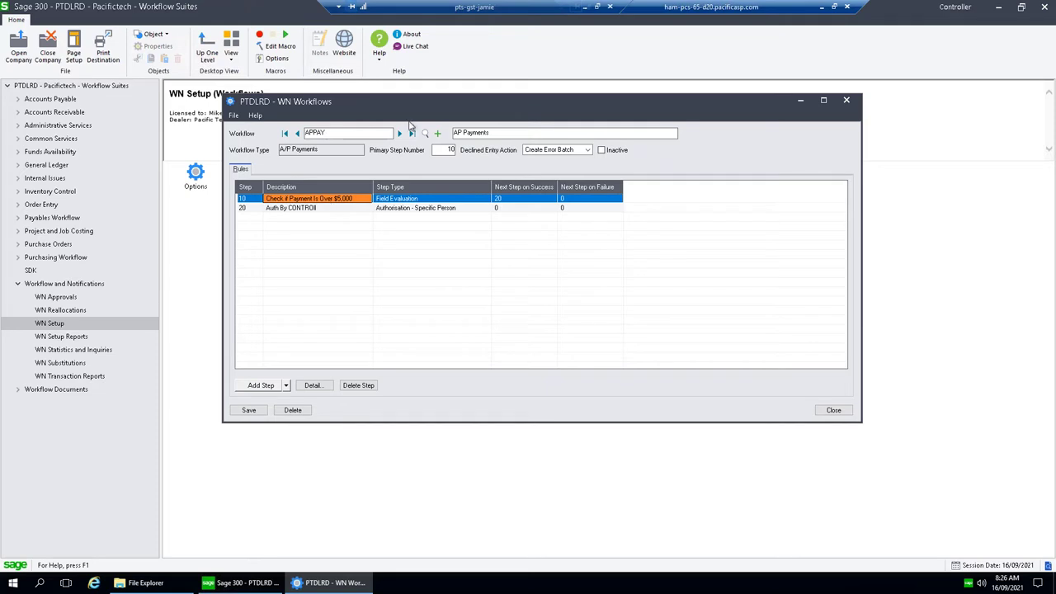
pyautogui.click(359, 209)
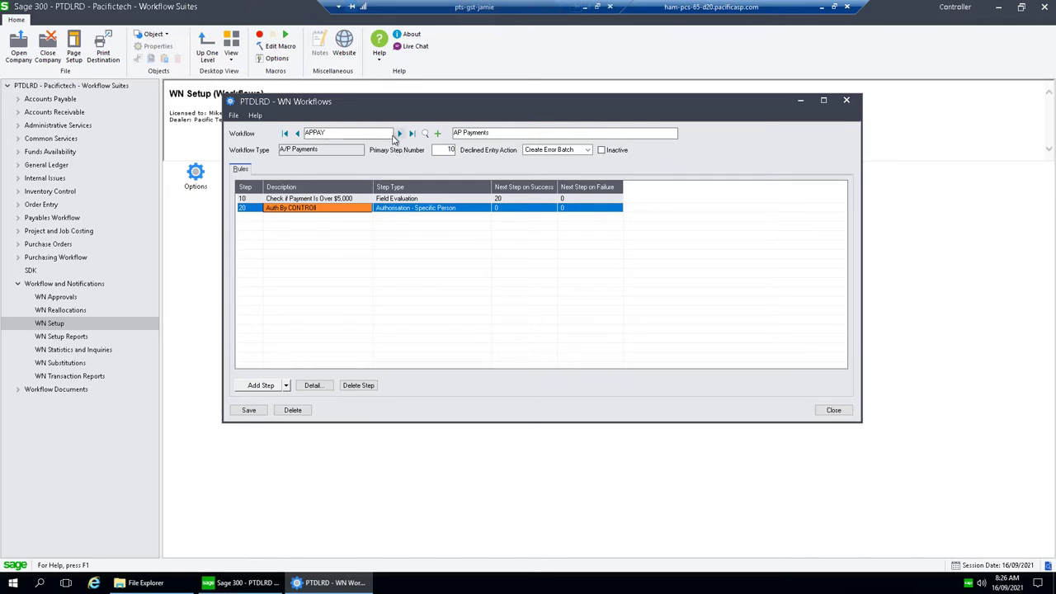
pyautogui.click(355, 133)
pyautogui.write('GLJNL')
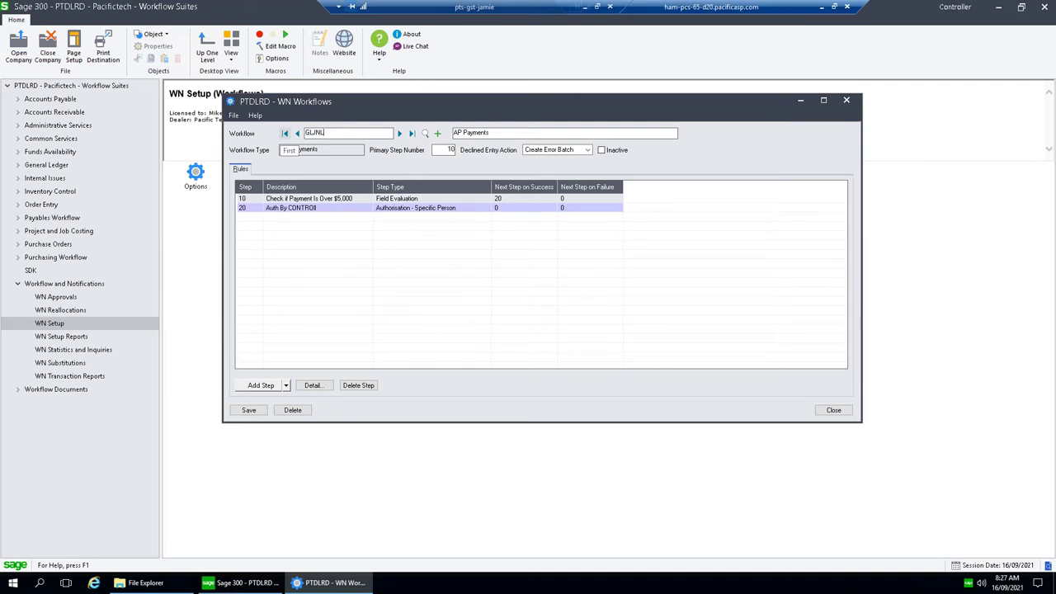
# Step: Load GLJNL, widen the Description column, review journal steps 10, 20 and 30, then close
pyautogui.press('Tab')
pyautogui.click(318, 199)
pyautogui.moveTo(375, 191); pyautogui.dragTo(392, 191)
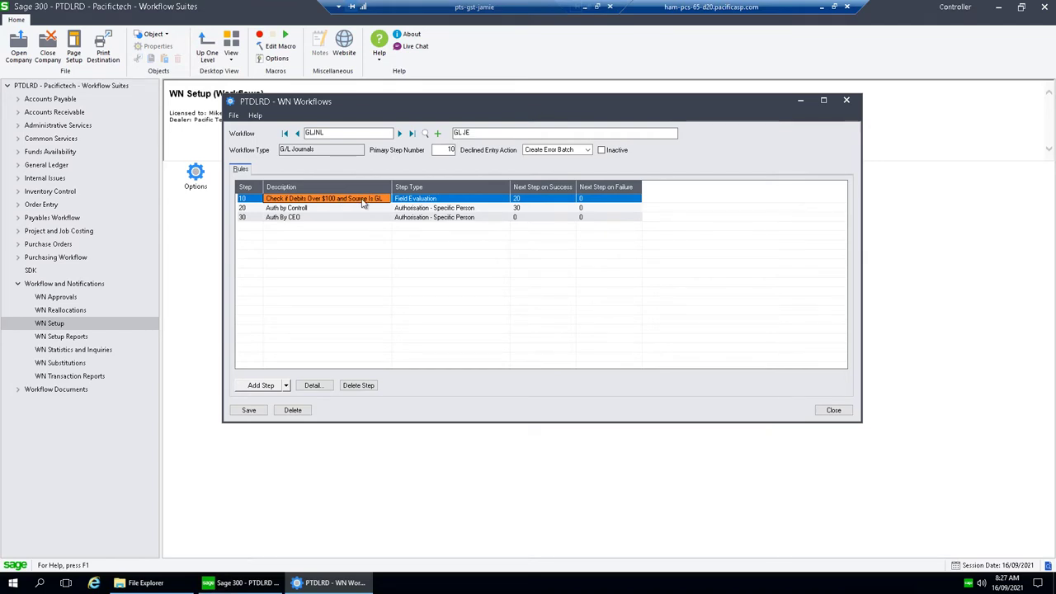
pyautogui.click(361, 208)
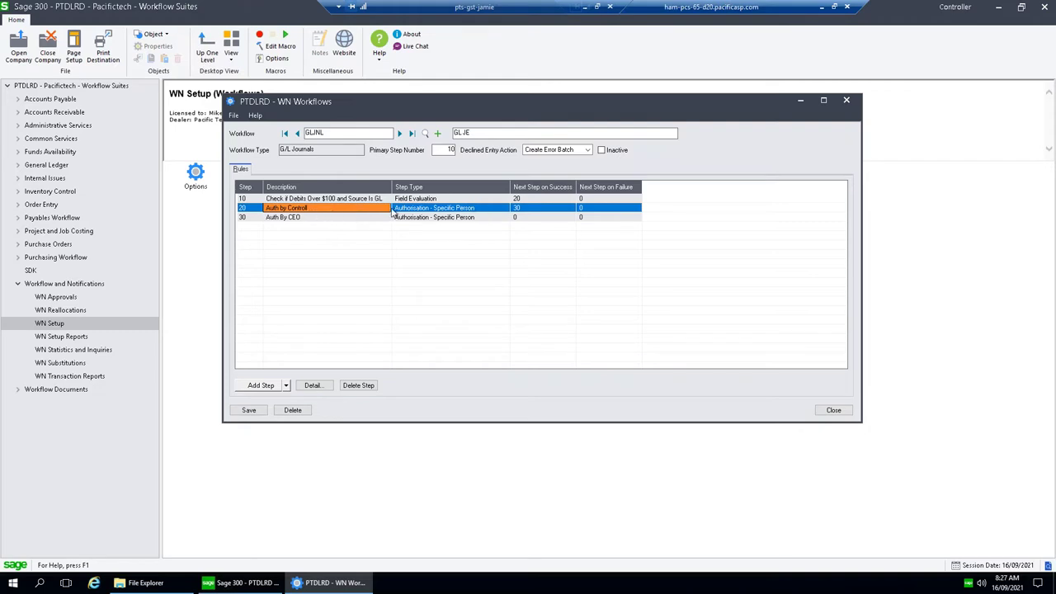
pyautogui.click(327, 217)
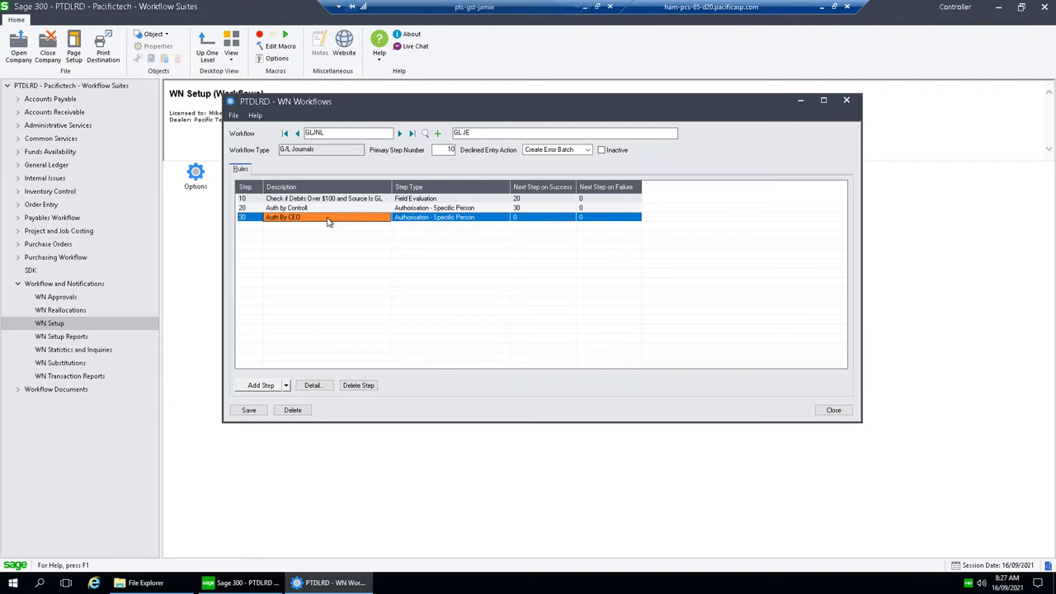
pyautogui.click(326, 210)
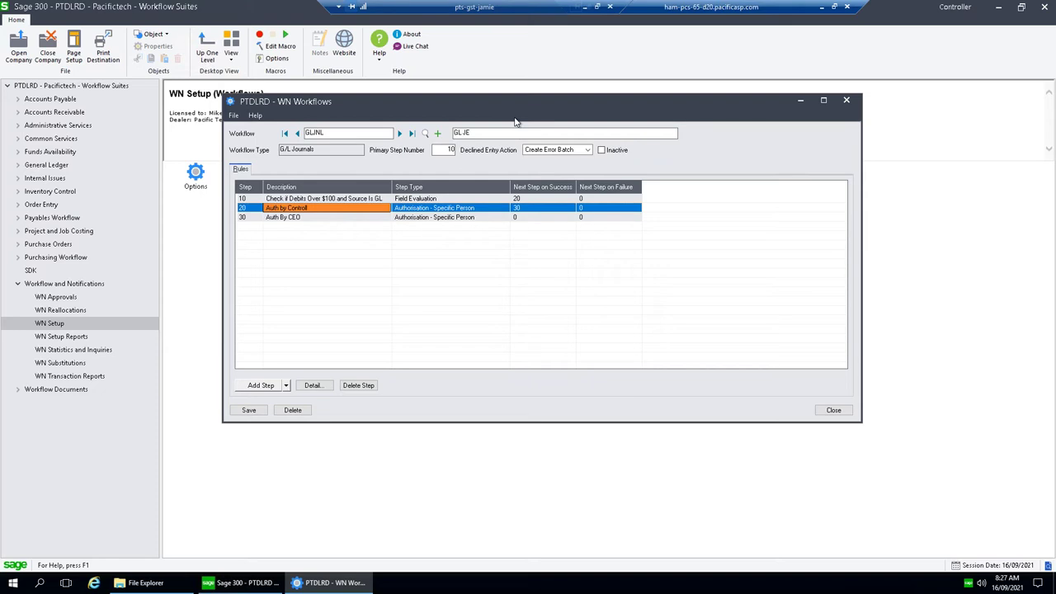
pyautogui.click(848, 102)
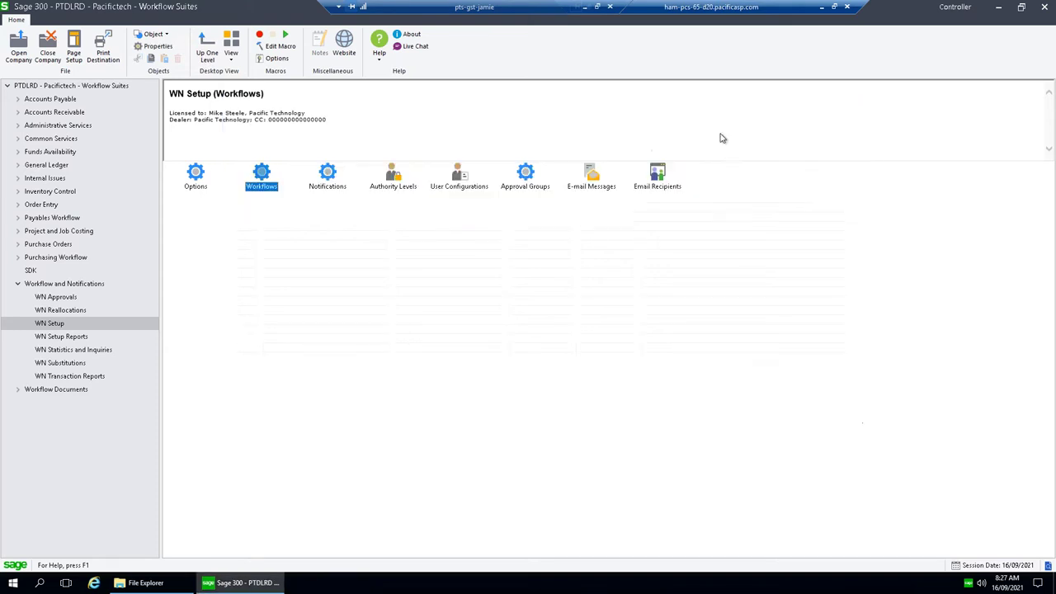
# Step: Reopen the company signed in with user ID STAFF
pyautogui.click(18, 49)
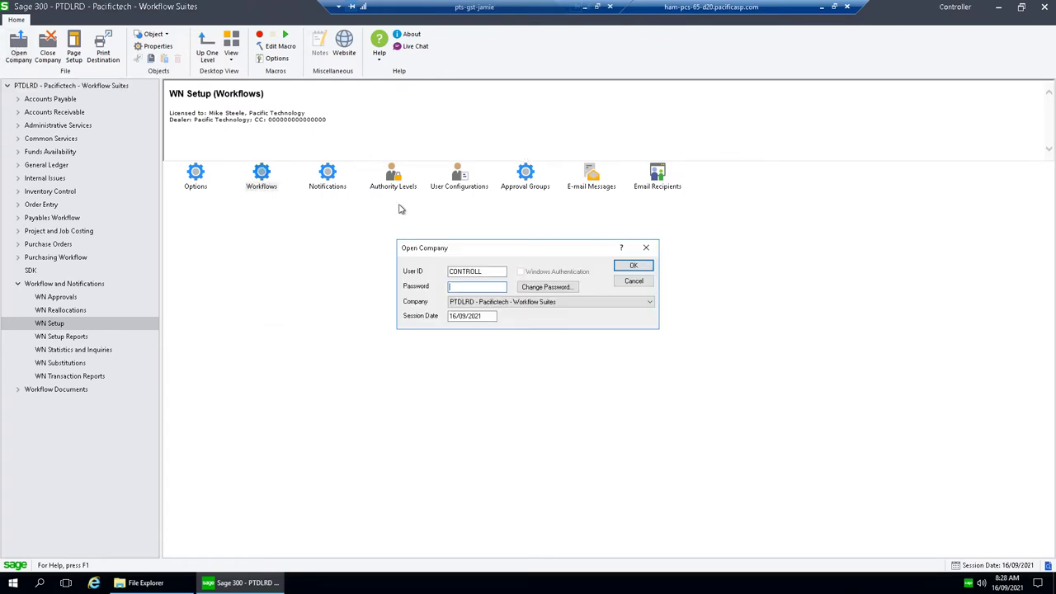
pyautogui.doubleClick(488, 273)
pyautogui.write('STAFF')
pyautogui.press('Return')
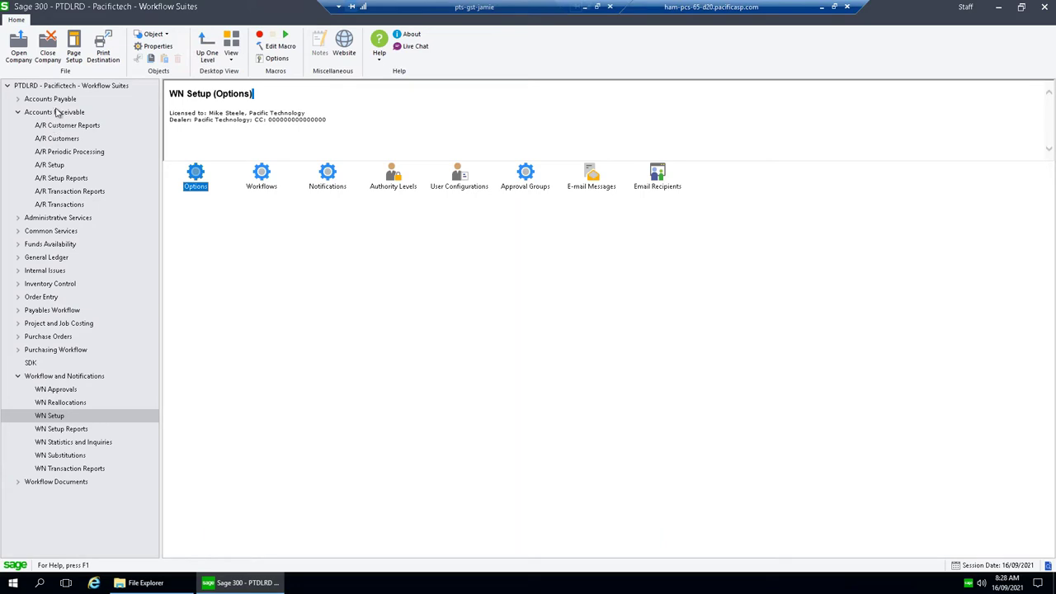
# Step: Open A/R Customers maintenance and load The Paper Hangers 2 record
pyautogui.click(58, 139)
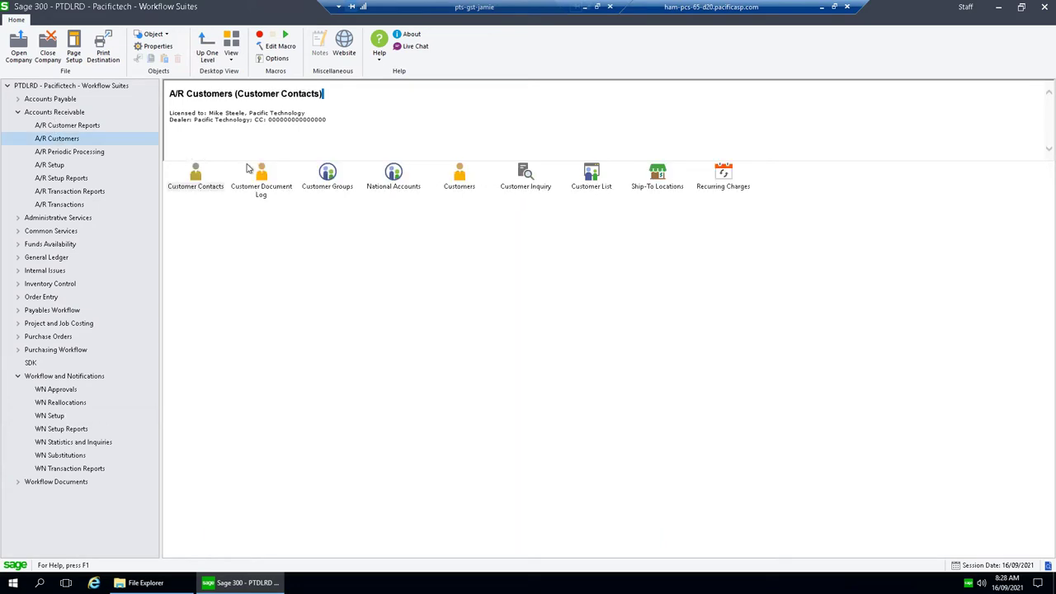
pyautogui.doubleClick(464, 180)
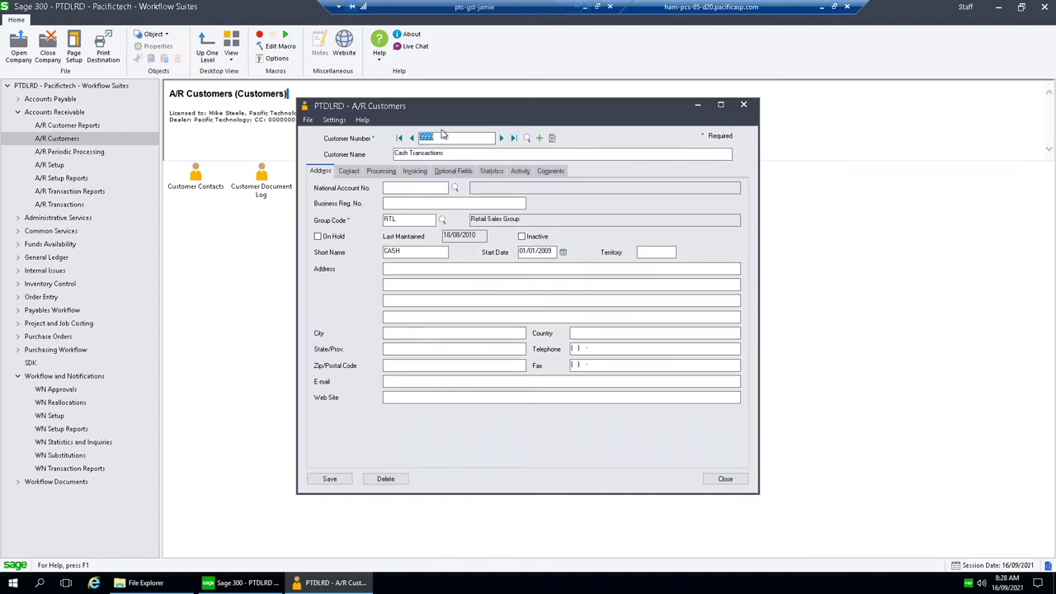
pyautogui.click(411, 138)
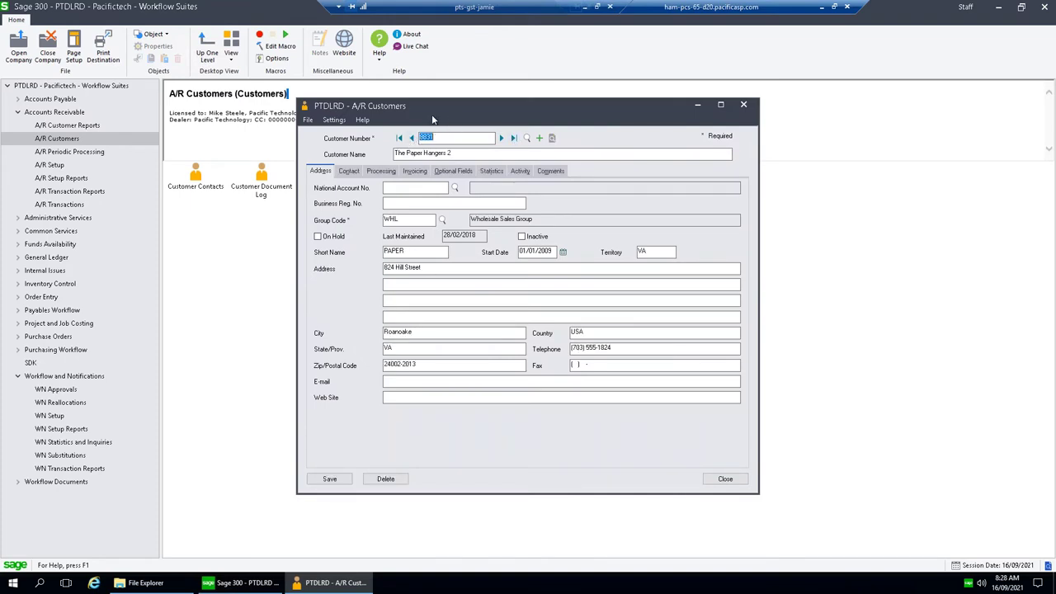
# Step: Raise the credit limit to 30,000 on the Processing tab and save for approval
pyautogui.click(415, 172)
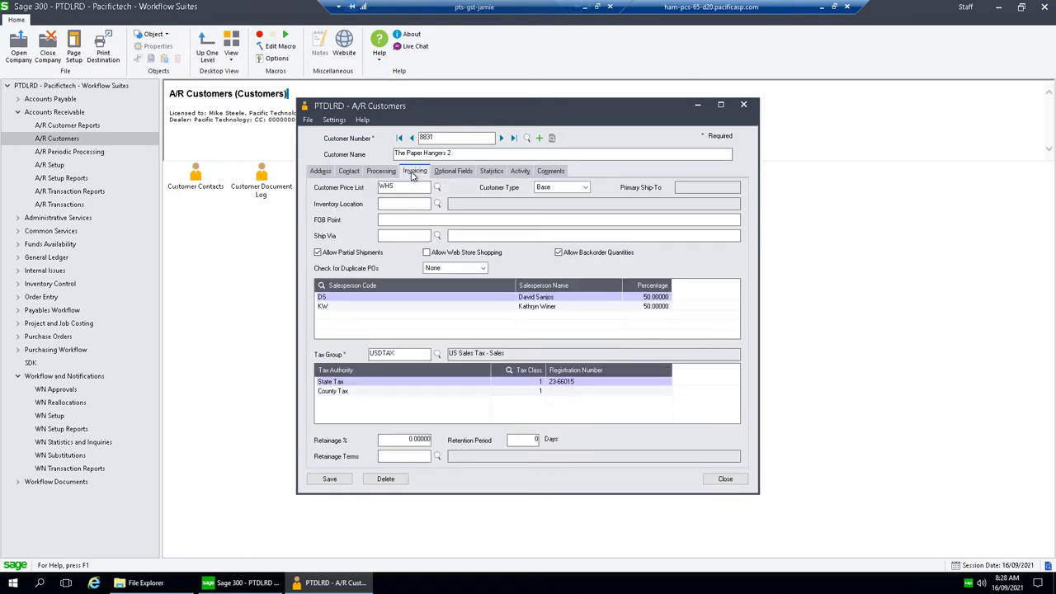
pyautogui.click(381, 171)
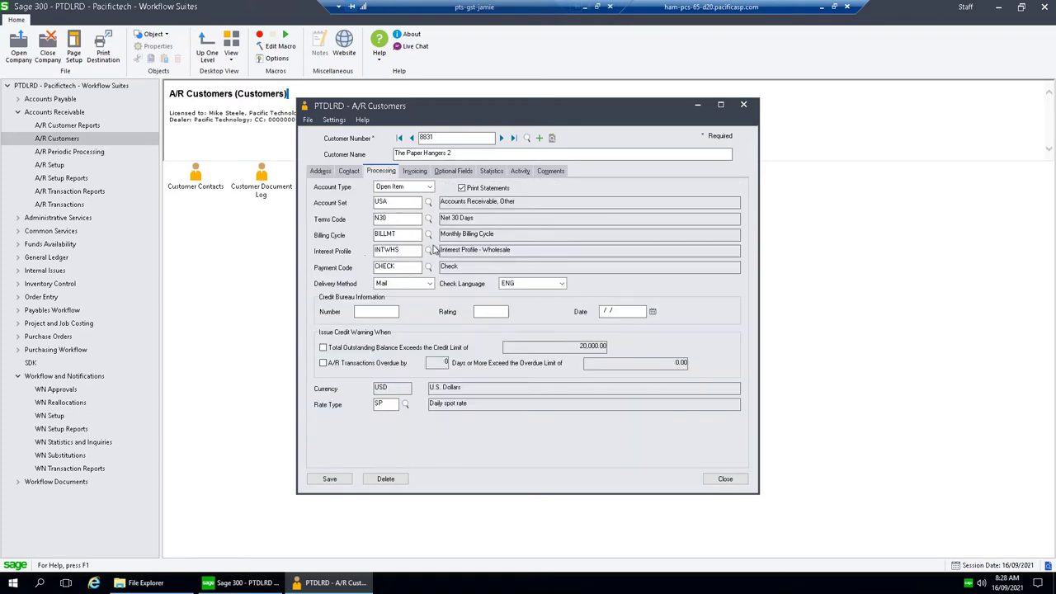
pyautogui.click(584, 348)
pyautogui.write('3')
pyautogui.press('Tab')
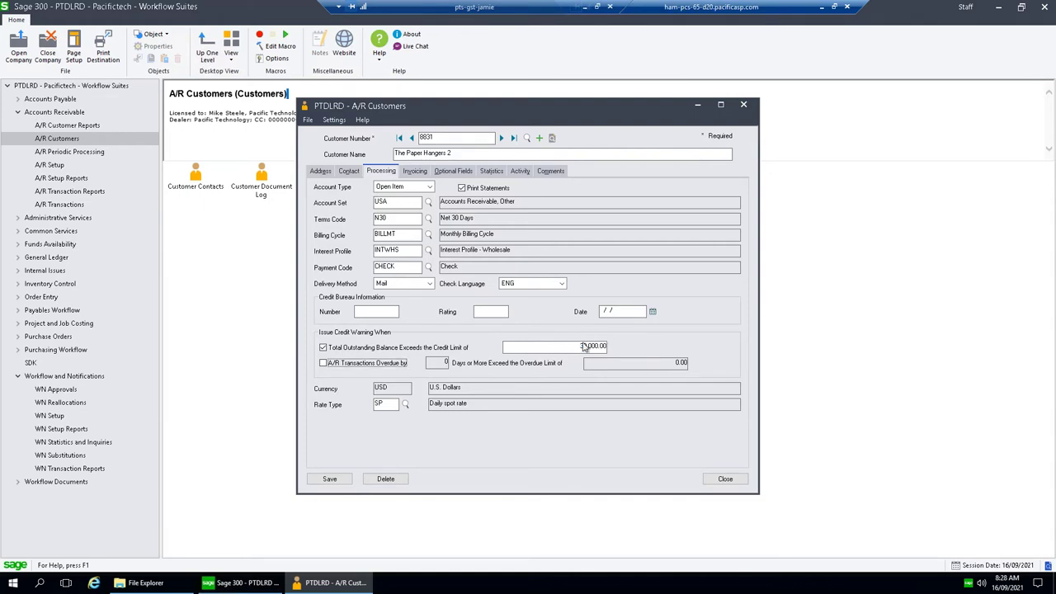
pyautogui.click(343, 480)
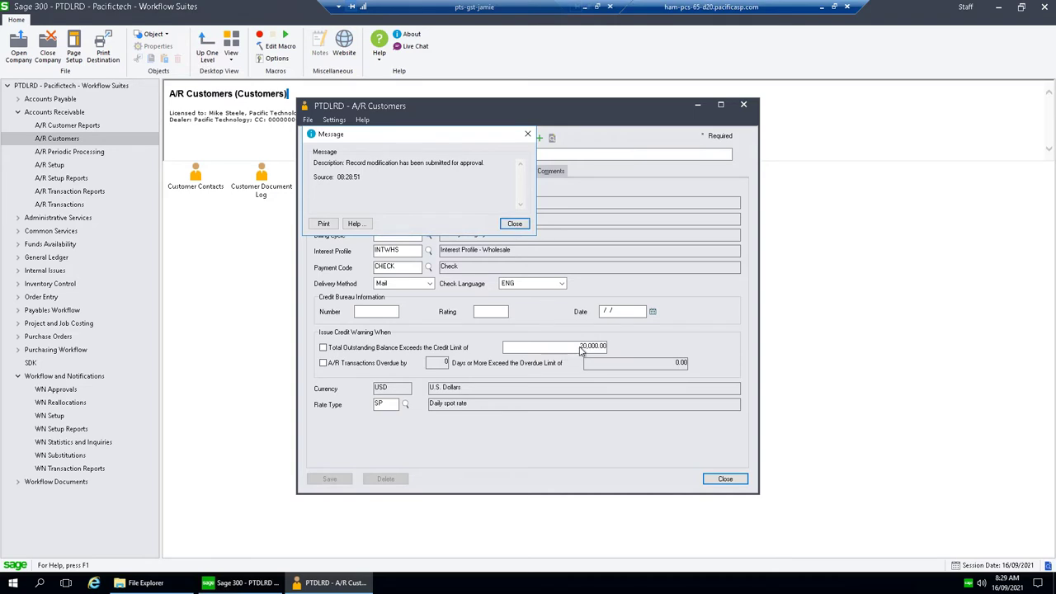
# Step: Dismiss the submitted-for-approval message and close the A/R Customers window
pyautogui.click(515, 224)
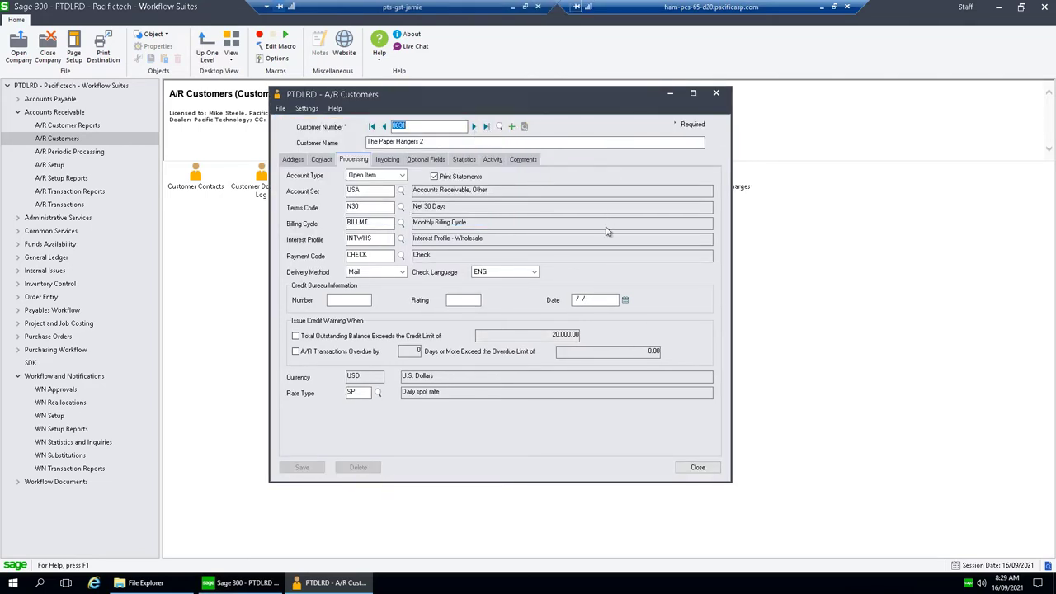
pyautogui.click(716, 95)
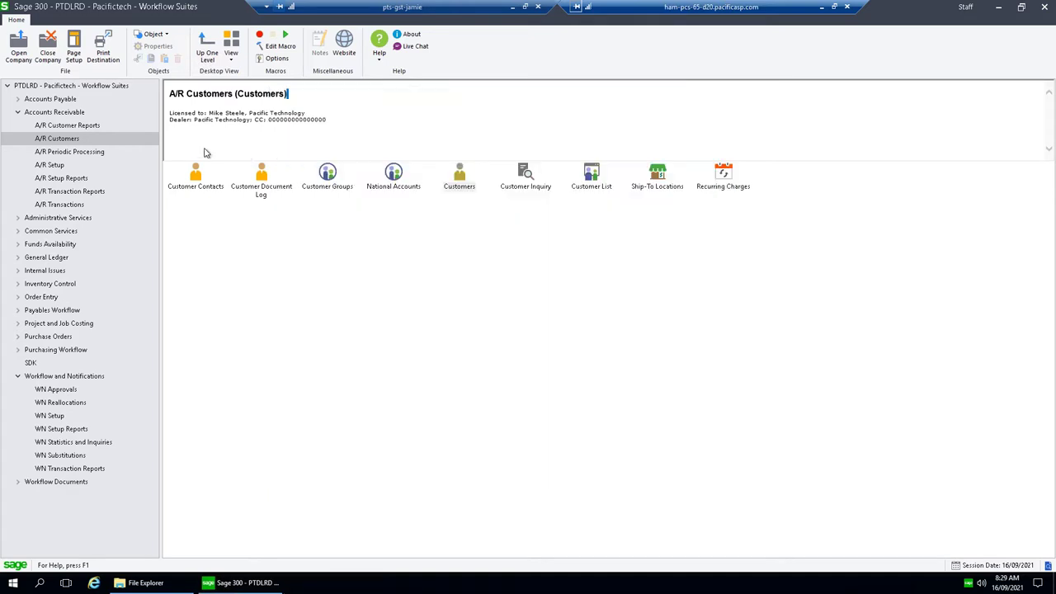
# Step: Open A/P Vendors maintenance on the last vendor record
pyautogui.click(18, 99)
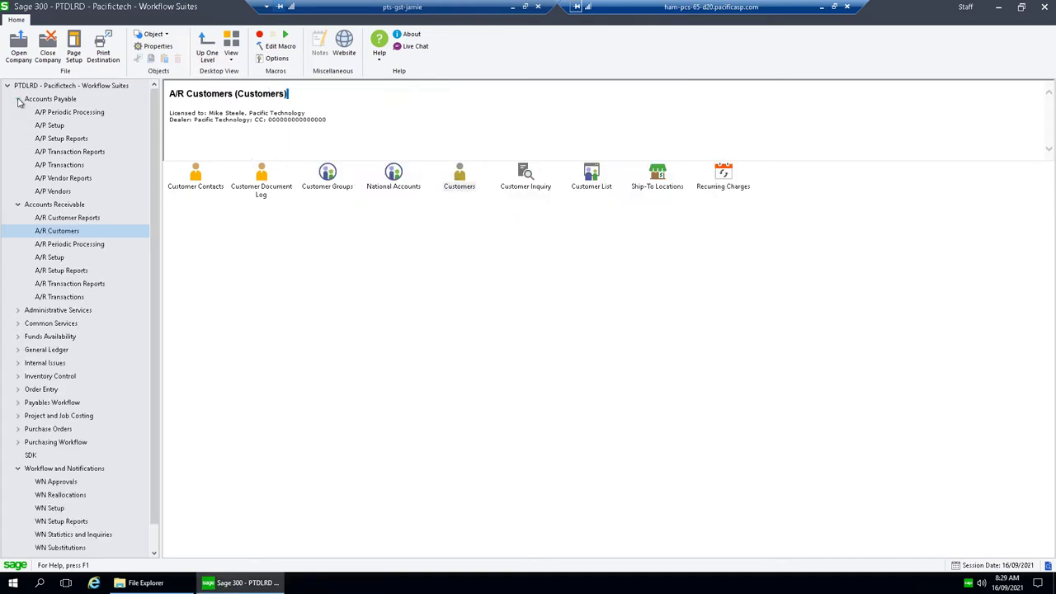
pyautogui.click(63, 192)
pyautogui.doubleClick(396, 177)
pyautogui.click(512, 136)
pyautogui.moveTo(569, 98); pyautogui.dragTo(567, 83)
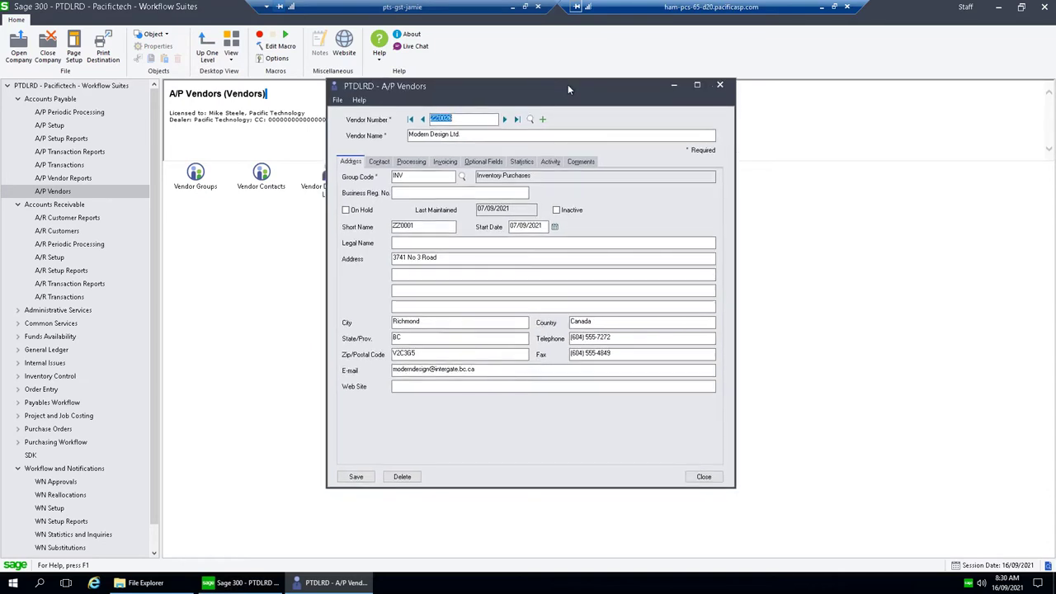
# Step: Add new vendor ZZ0027 Modern Design Ltd and dismiss the approval notice
pyautogui.click(473, 116)
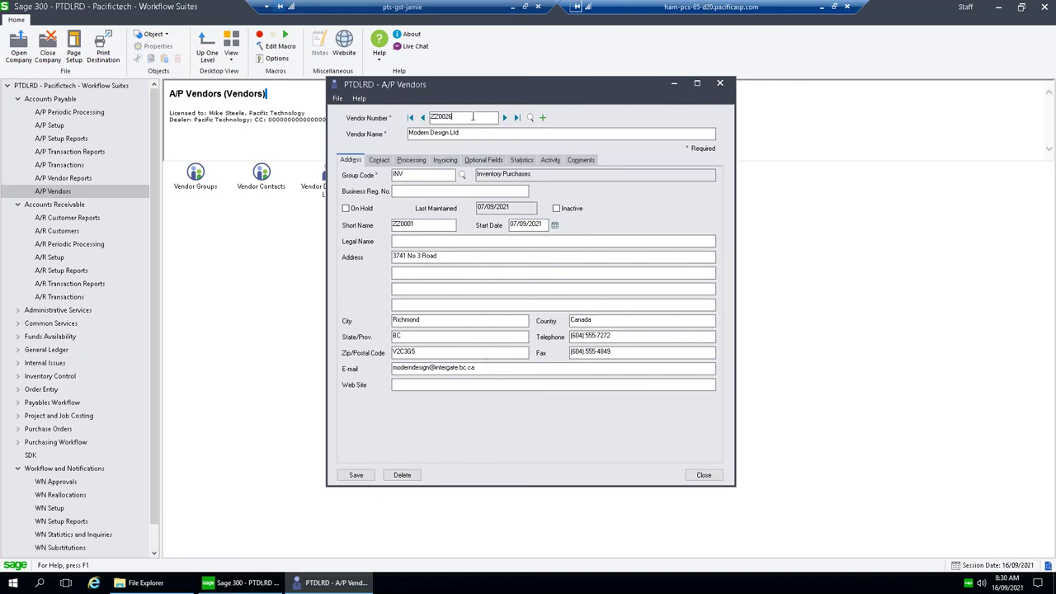
pyautogui.press('BackSpace')
pyautogui.write('7')
pyautogui.press('Tab')
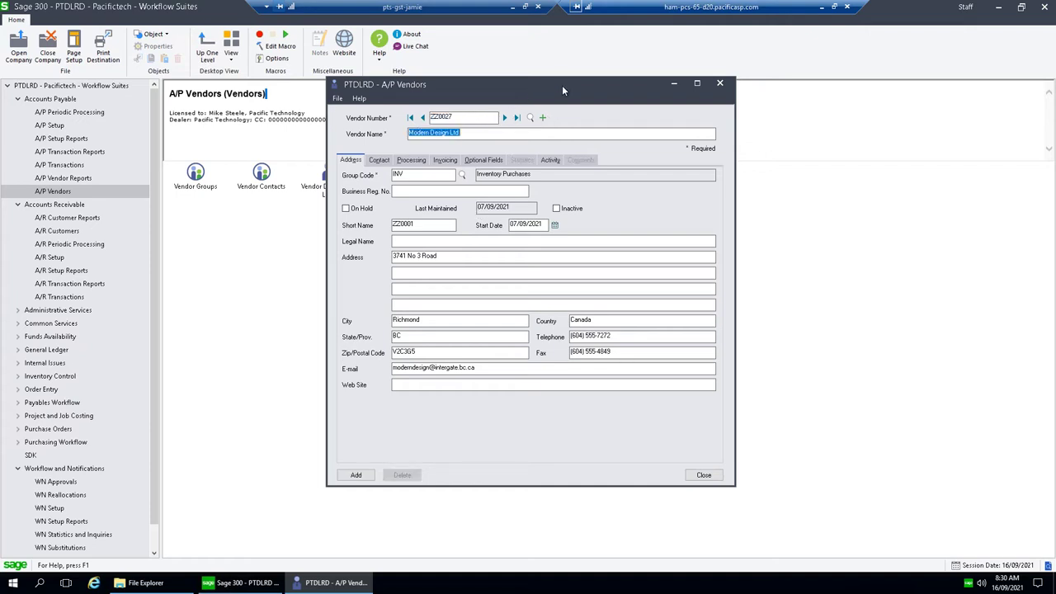
pyautogui.moveTo(562, 85); pyautogui.dragTo(571, 76)
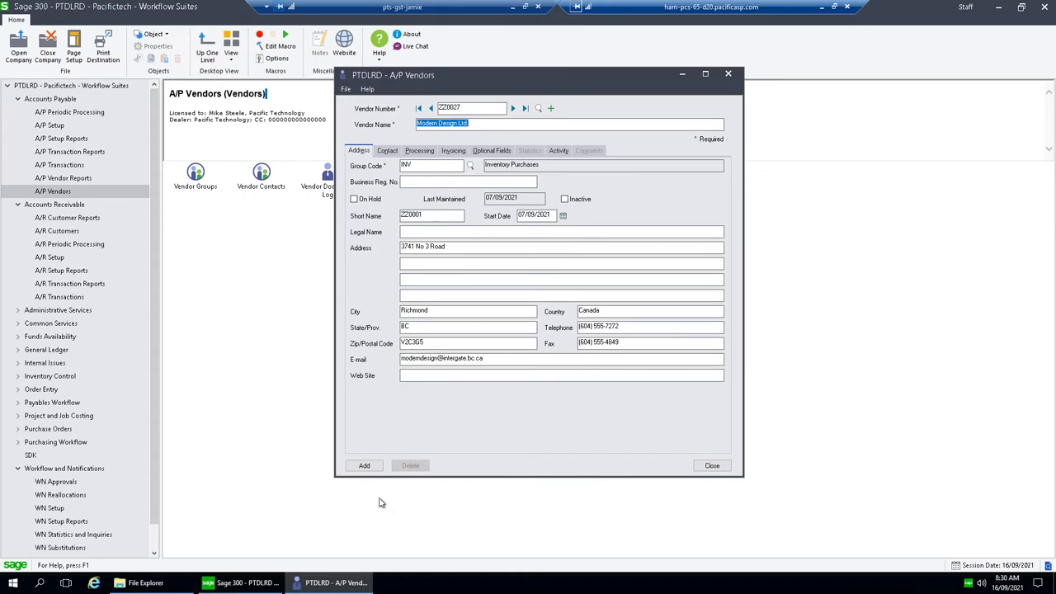
pyautogui.click(364, 466)
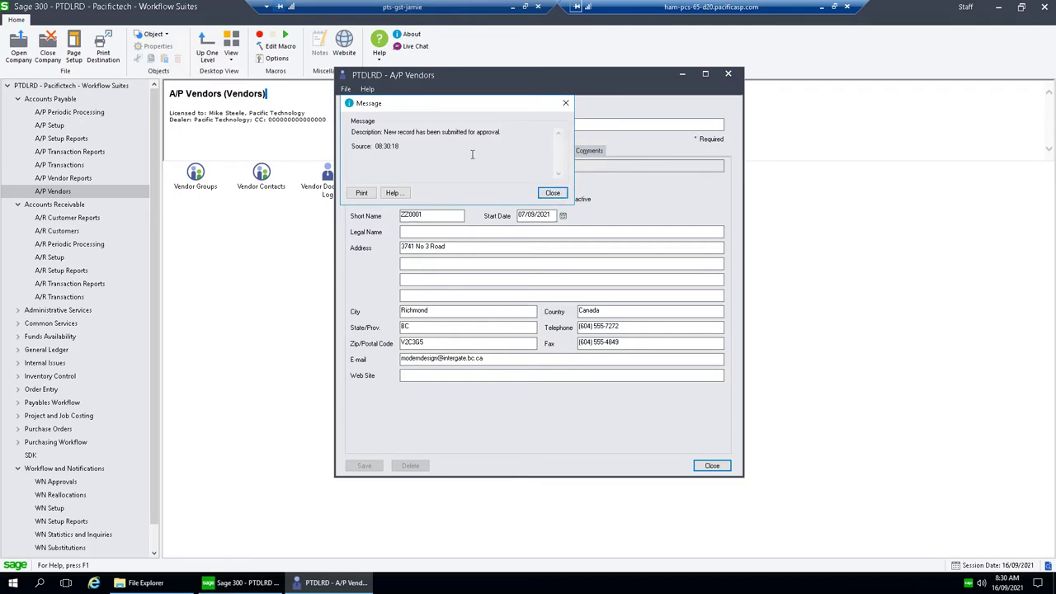
pyautogui.click(552, 192)
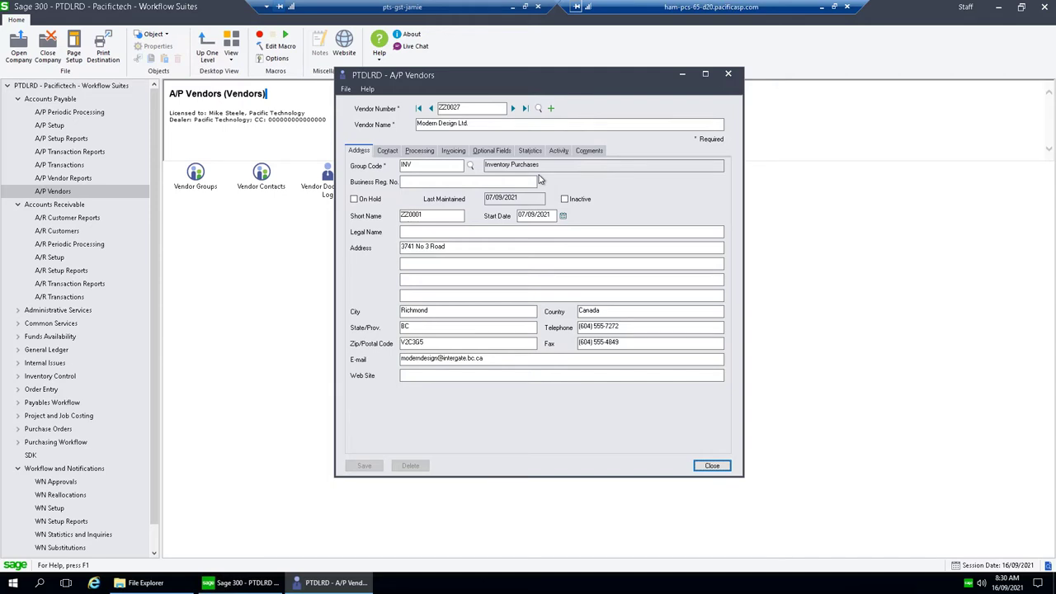
# Step: Bring up vendor 1200 Chloride Systems and show its optional fields
pyautogui.click(431, 109)
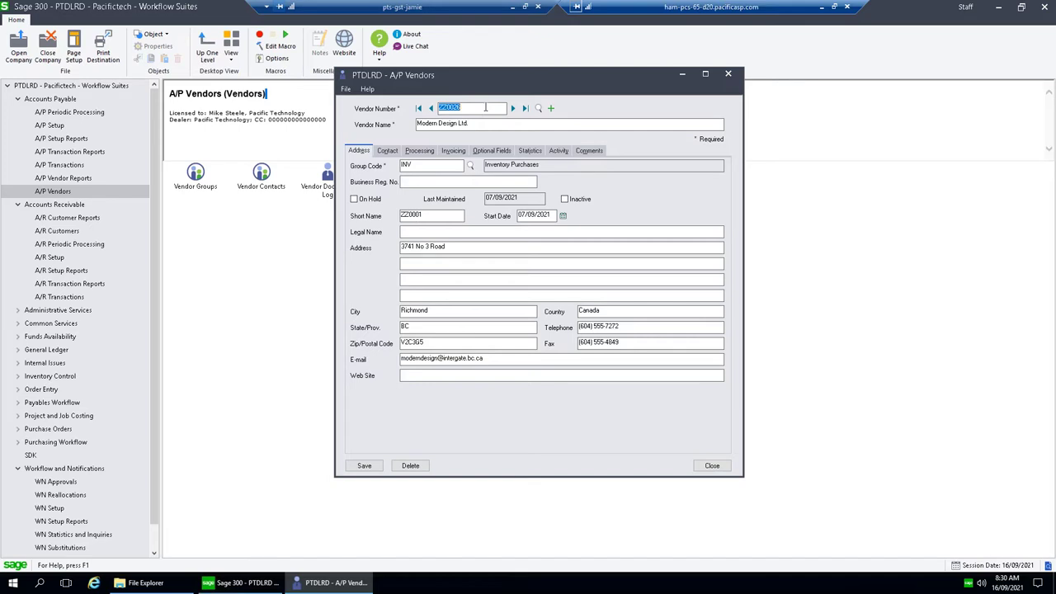
pyautogui.click(431, 108)
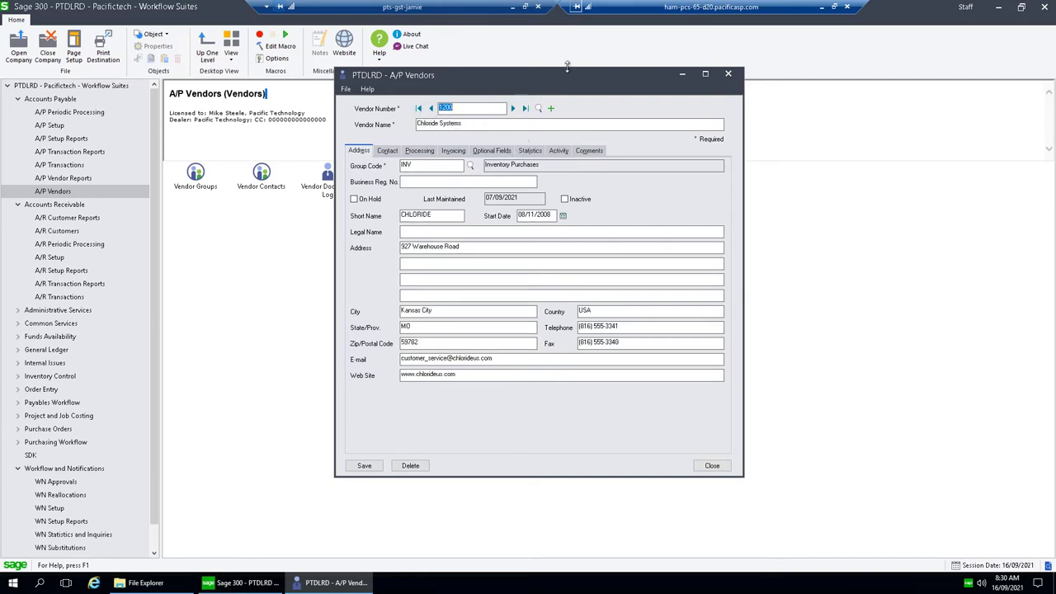
pyautogui.click(489, 151)
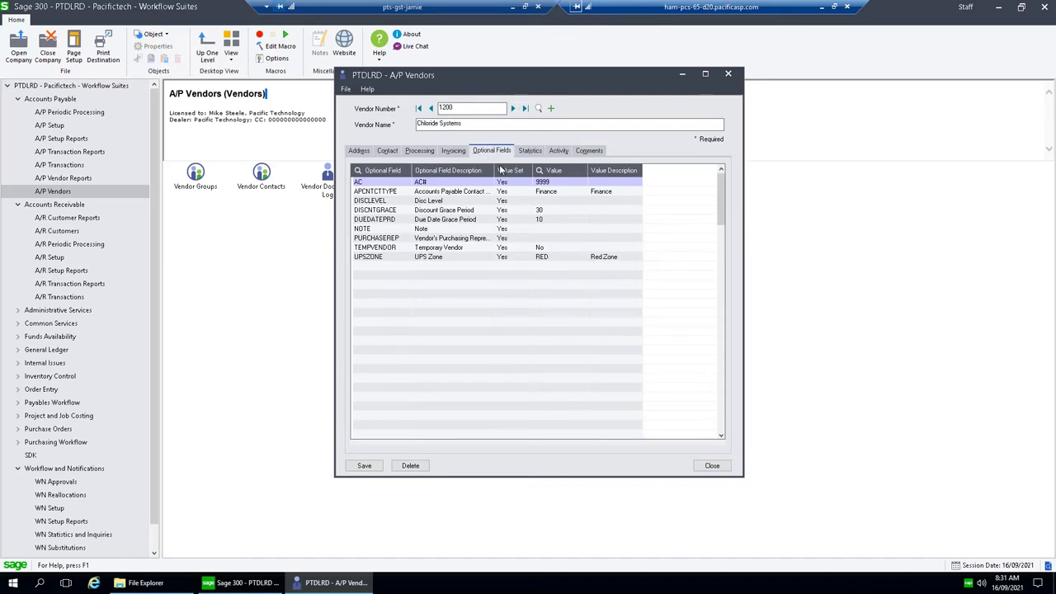
# Step: Change the AC optional field from 9999 to 8888, save for approval, and close
pyautogui.click(475, 183)
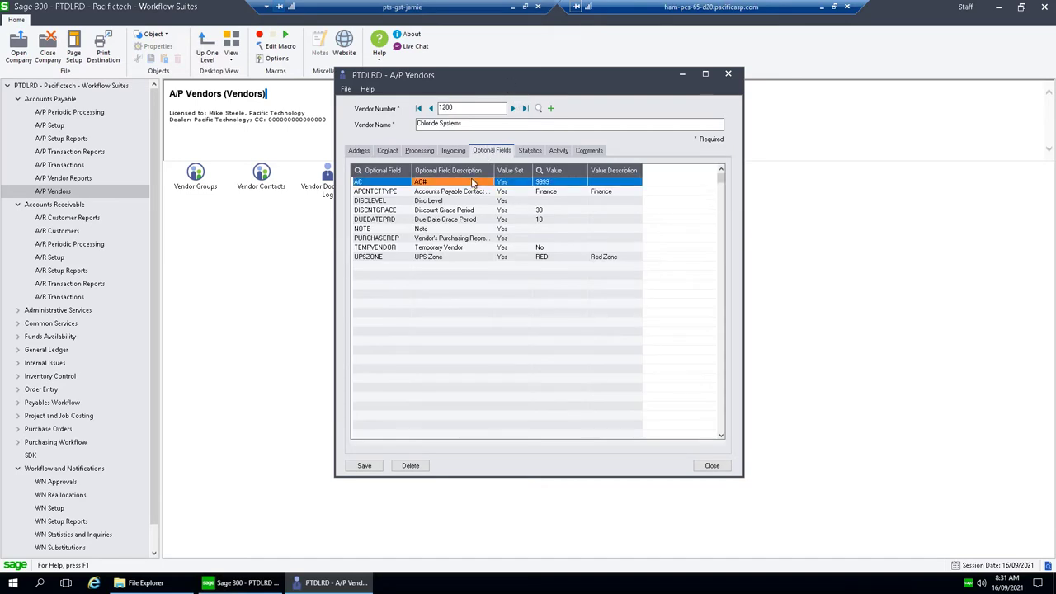
pyautogui.click(553, 184)
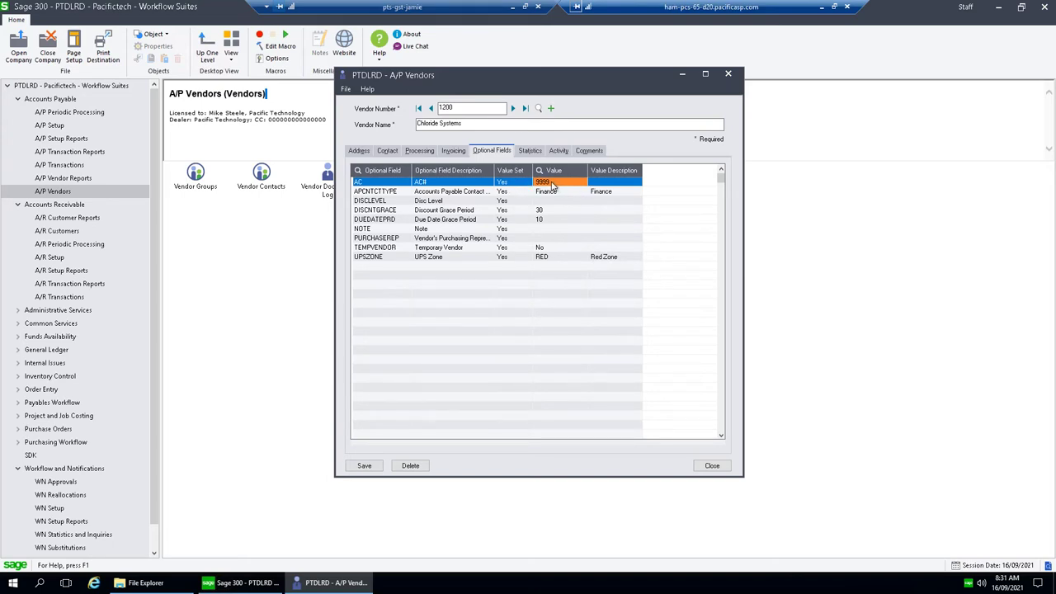
pyautogui.click(552, 183)
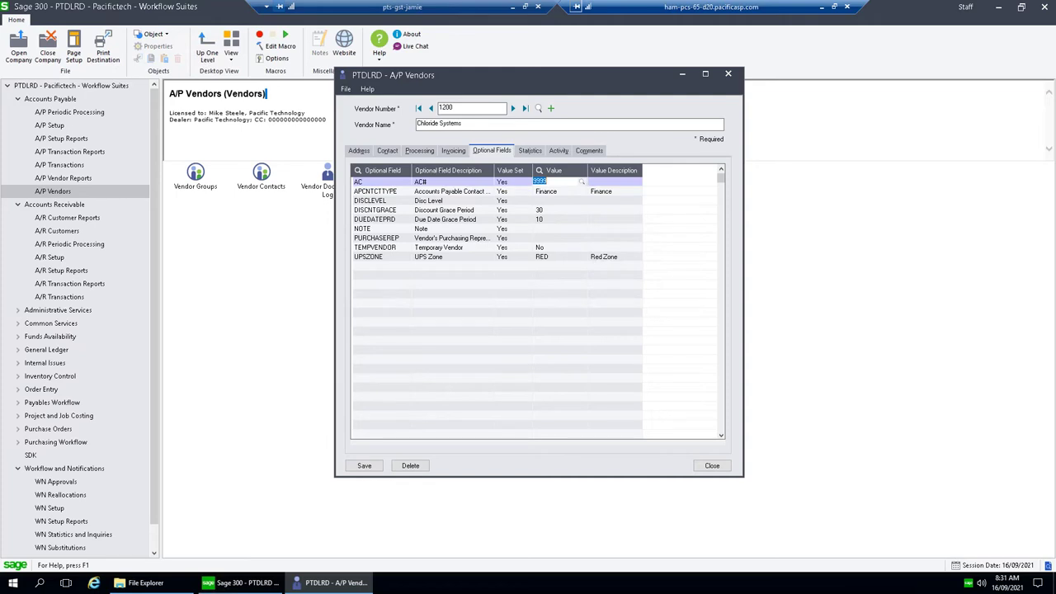
pyautogui.click(546, 181)
pyautogui.press('Down')
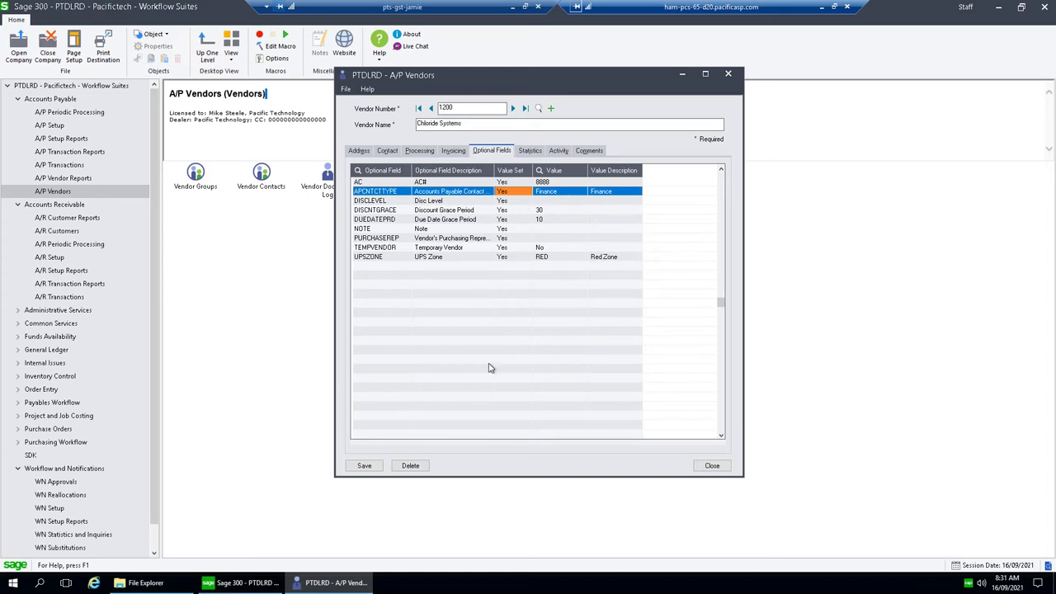
pyautogui.click(367, 467)
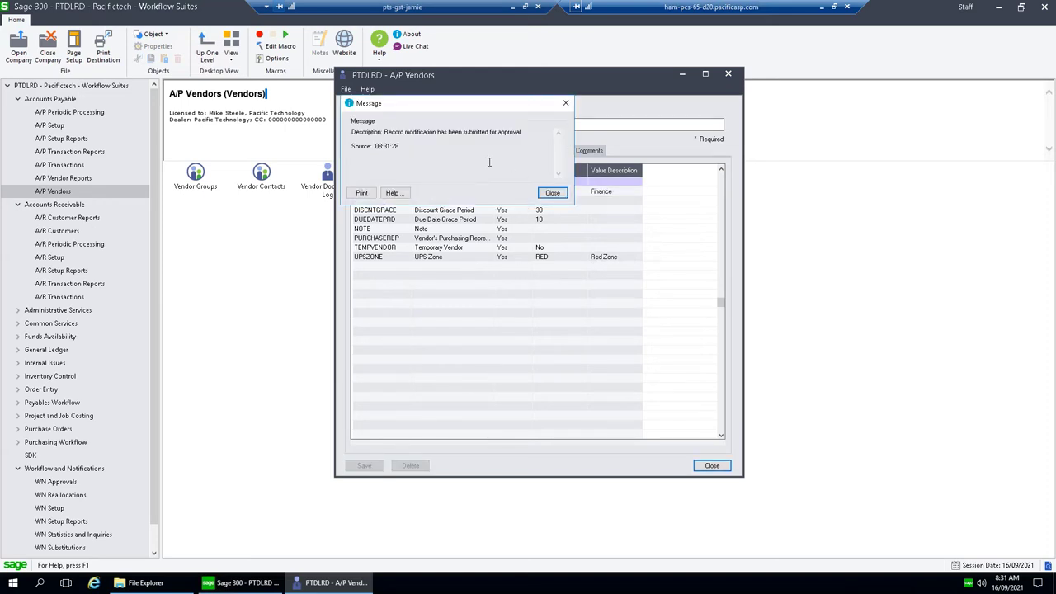
pyautogui.click(553, 193)
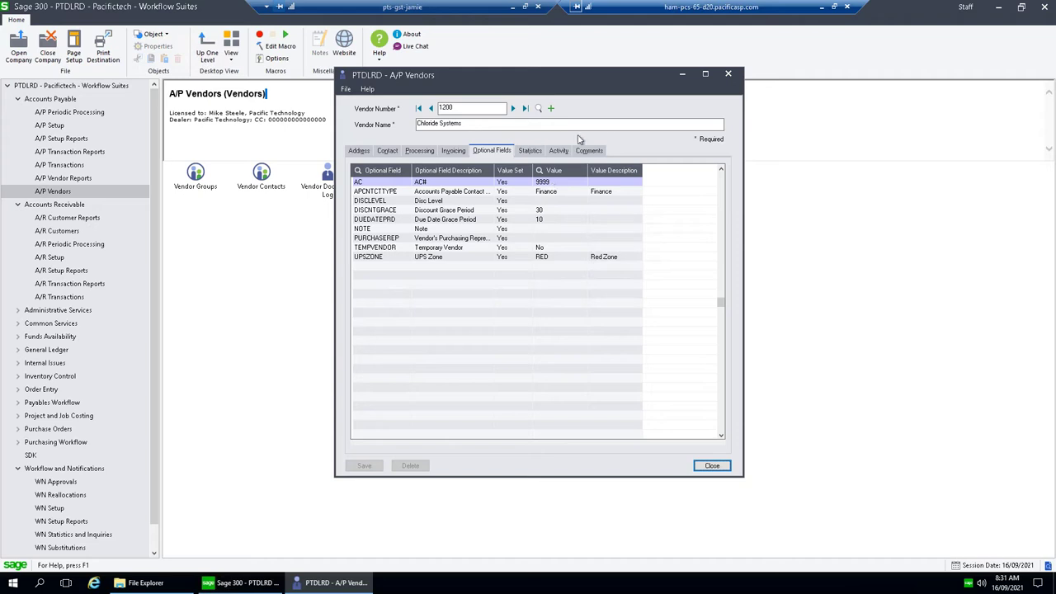
pyautogui.click(728, 73)
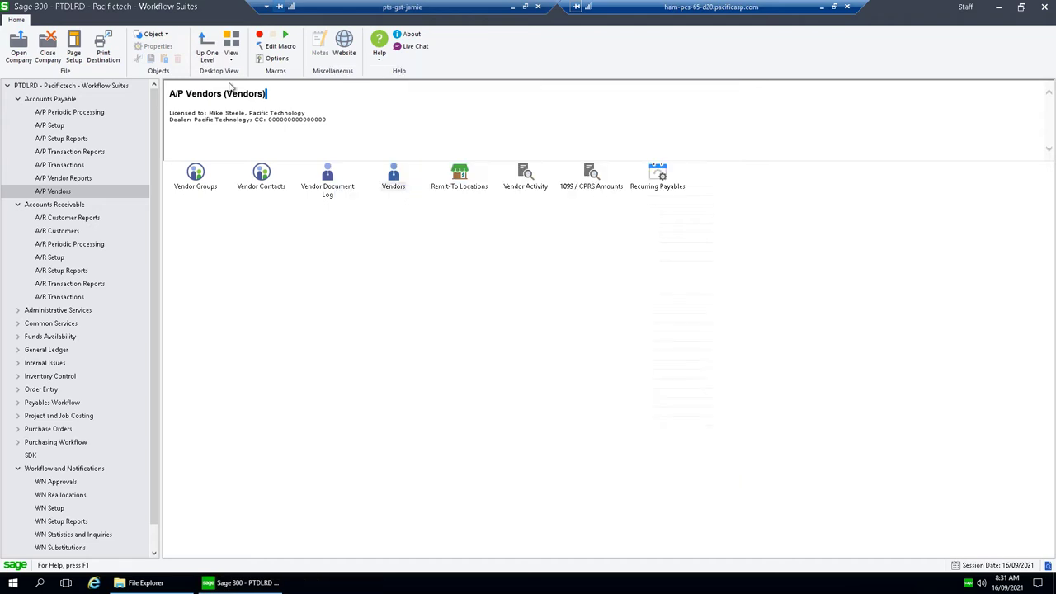
# Step: Open the G/L Batch List from General Ledger > G/L Transactions
pyautogui.click(17, 205)
pyautogui.click(17, 99)
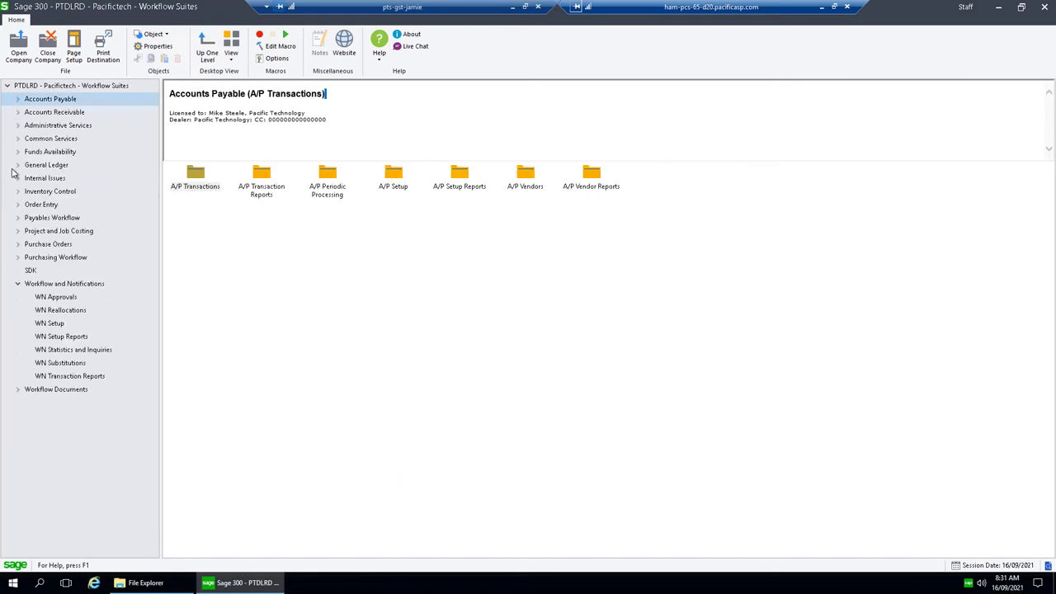
pyautogui.click(18, 165)
pyautogui.click(71, 244)
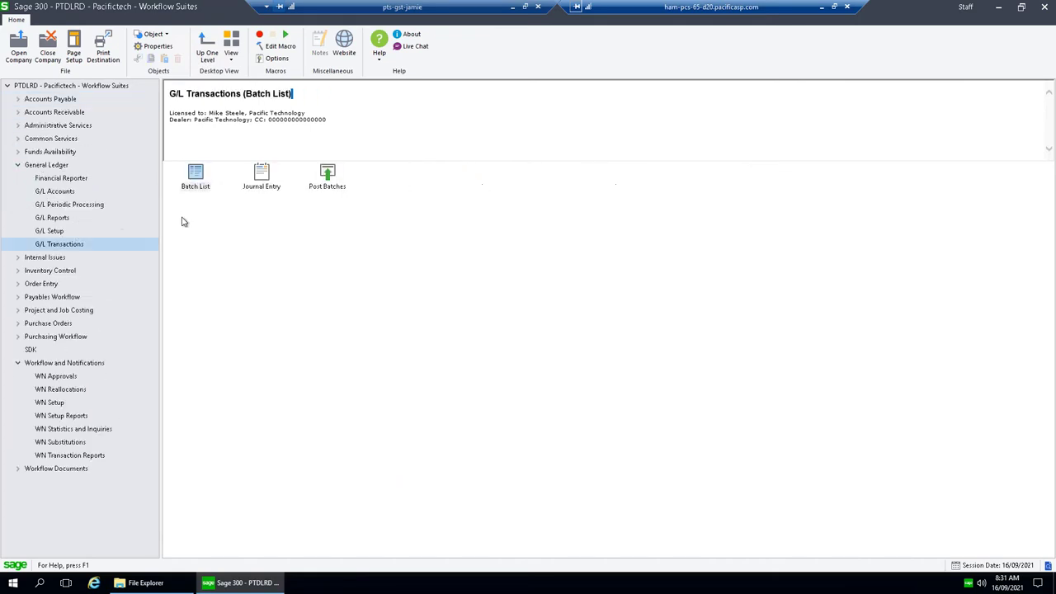
pyautogui.doubleClick(196, 175)
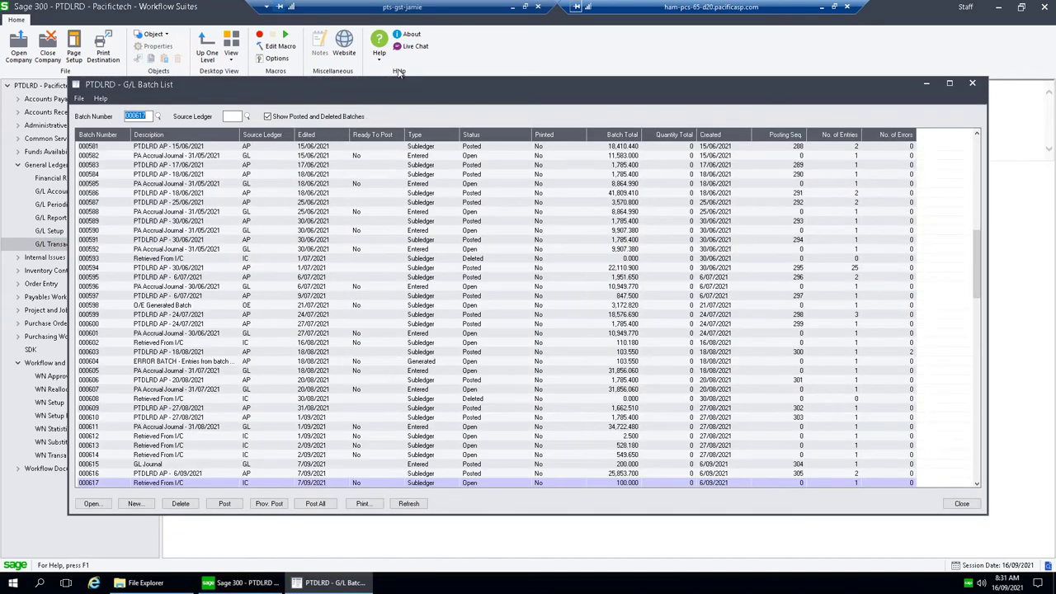
pyautogui.moveTo(393, 87); pyautogui.dragTo(401, 57)
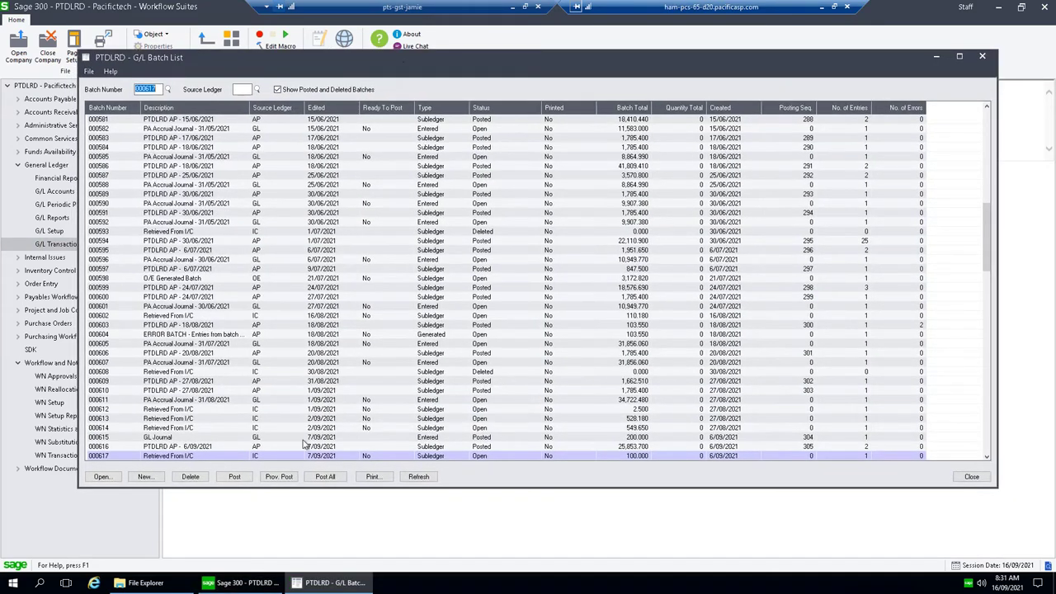
pyautogui.moveTo(687, 57); pyautogui.dragTo(608, 3)
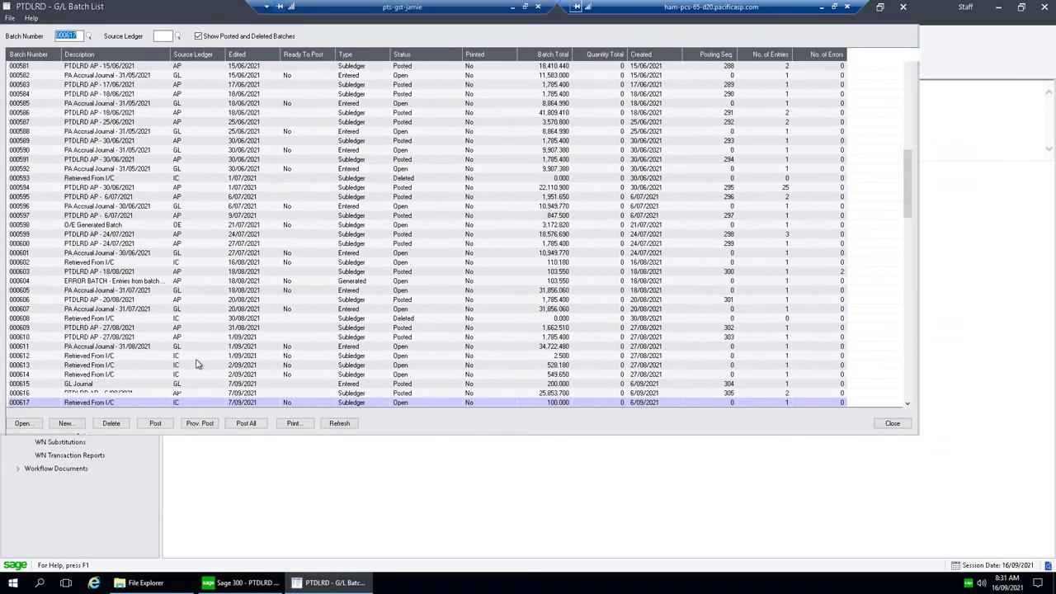
# Step: Create new journal batch 000618 with batch description WN Demo
pyautogui.click(65, 562)
pyautogui.click(407, 195)
pyautogui.press('Tab')
# Step: Give the entry description WN Demo and source code GL-JE
pyautogui.click(402, 231)
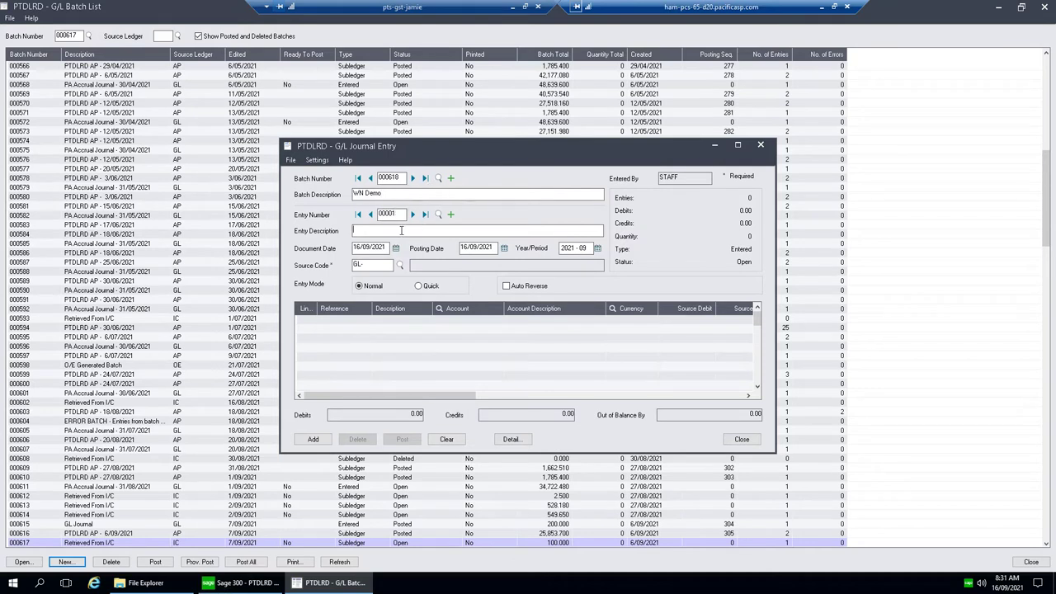
pyautogui.write('WN Demo')
pyautogui.press('Tab')
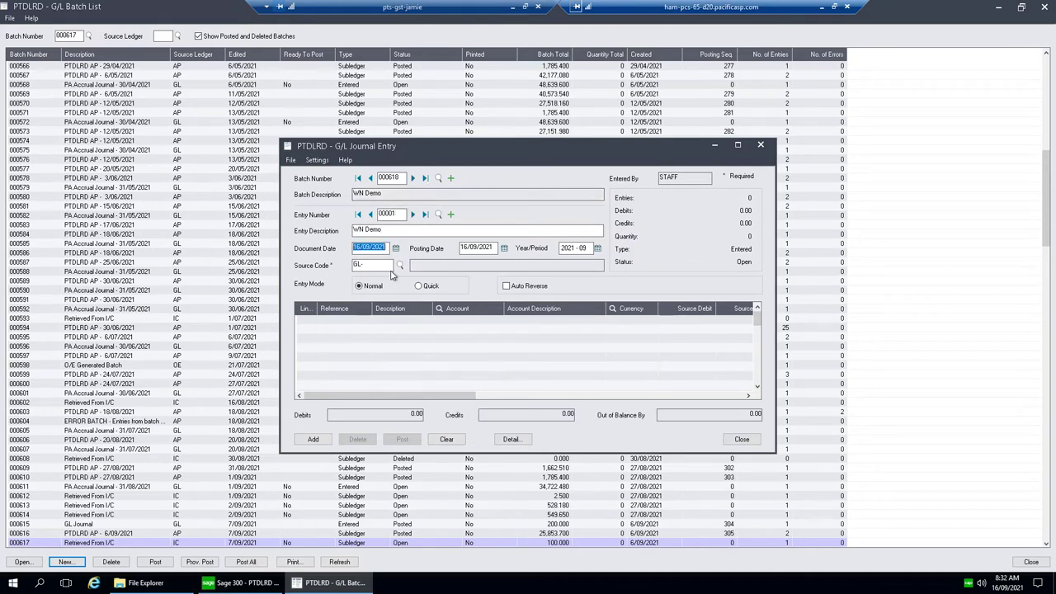
pyautogui.click(384, 264)
pyautogui.write('JE')
pyautogui.press('Tab')
pyautogui.moveTo(483, 148); pyautogui.dragTo(386, 111)
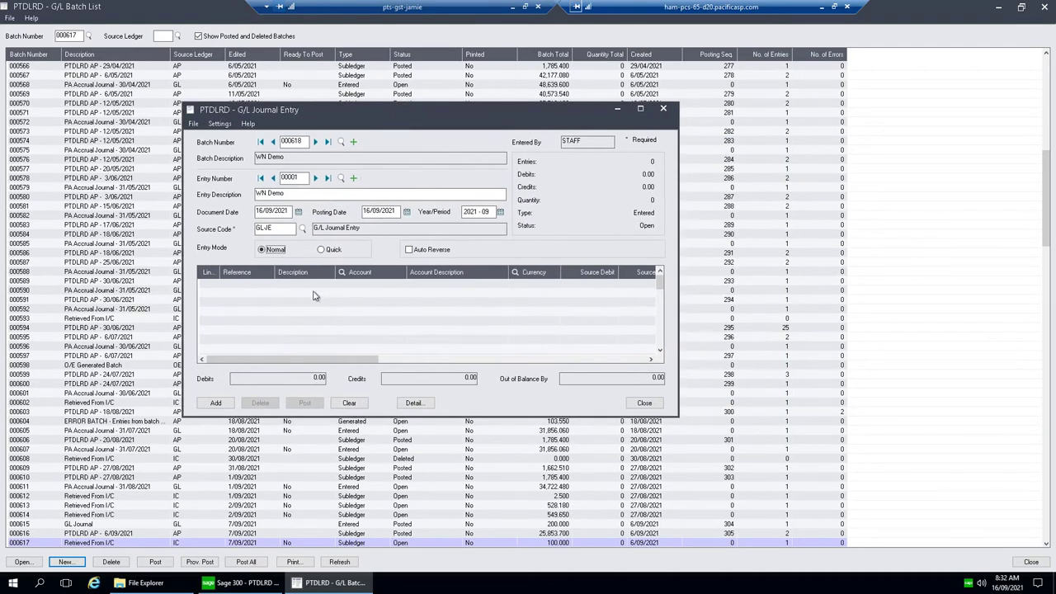
# Step: Add lines debiting 1200 and crediting 1300 for 1,000.00, save the entry, and close
pyautogui.click(314, 285)
pyautogui.press('Tab')
pyautogui.write('1')
pyautogui.press('Tab')
pyautogui.write('1000')
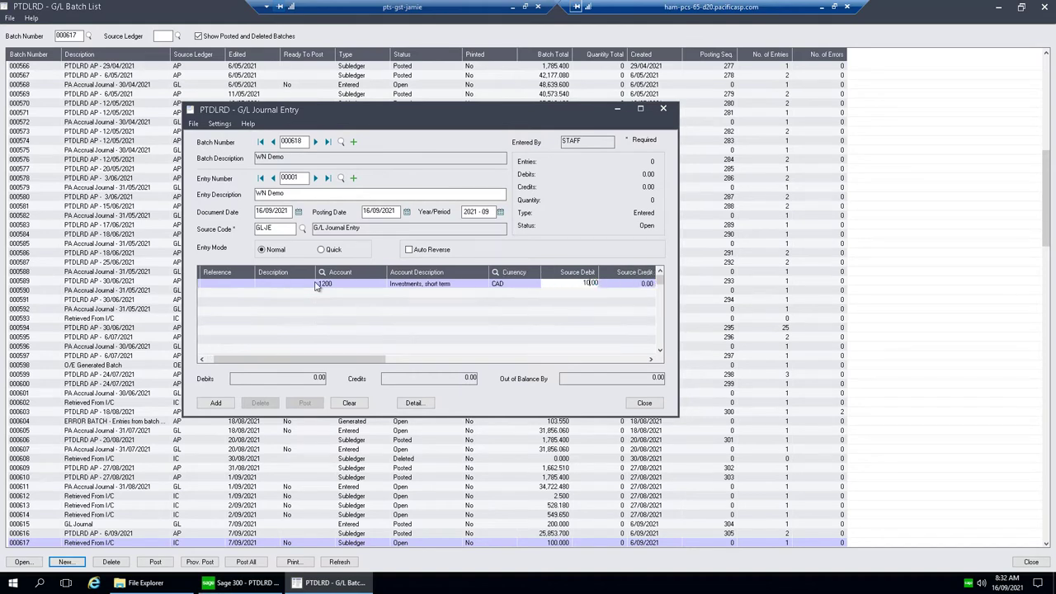
pyautogui.press('Insert')
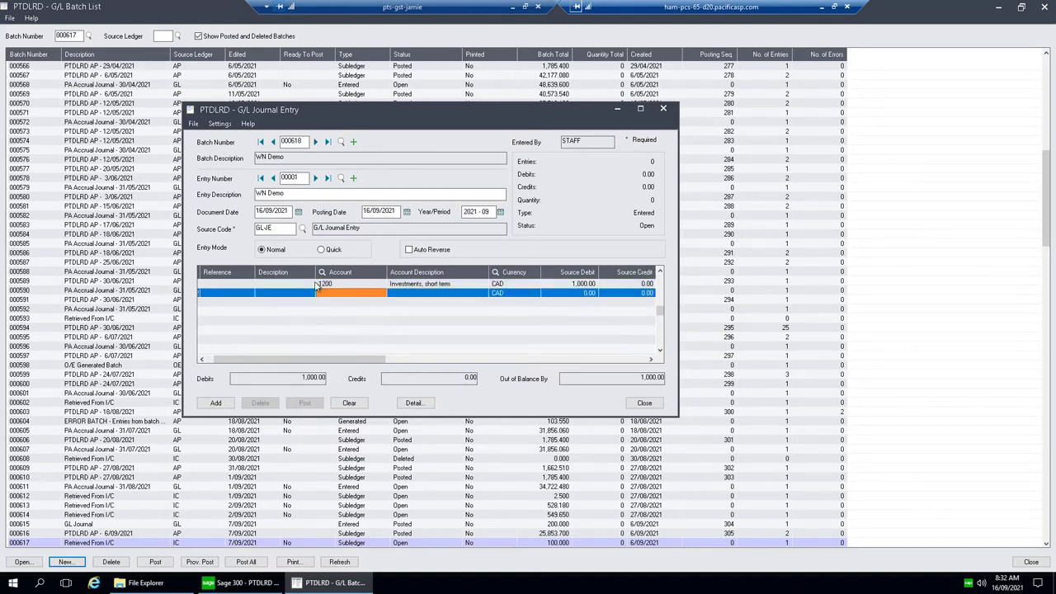
pyautogui.write('1300')
pyautogui.press('Tab')
pyautogui.press('Tab')
pyautogui.write('1000')
pyautogui.click(317, 285)
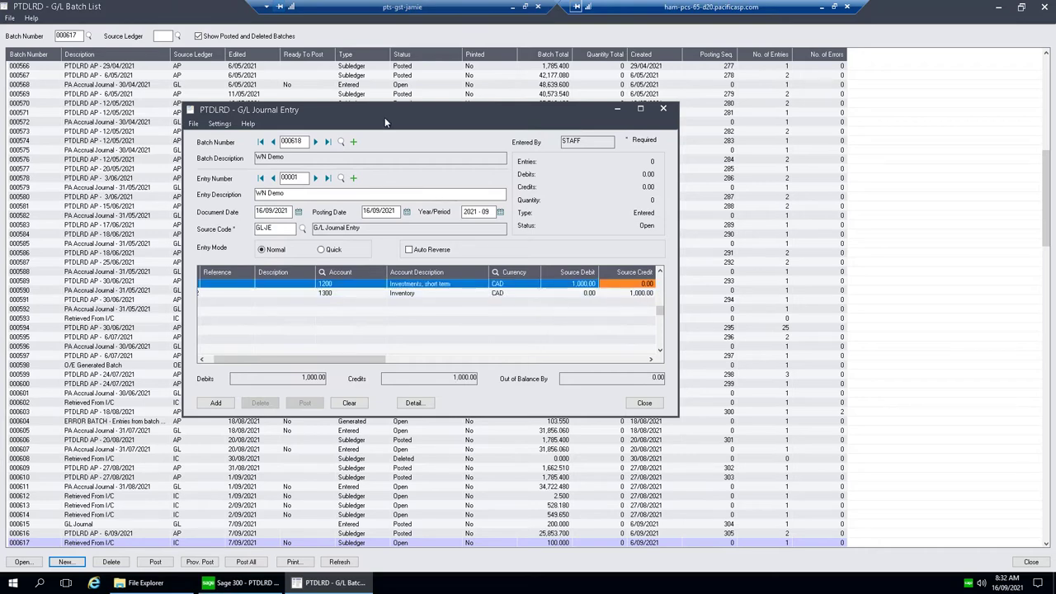
pyautogui.click(228, 405)
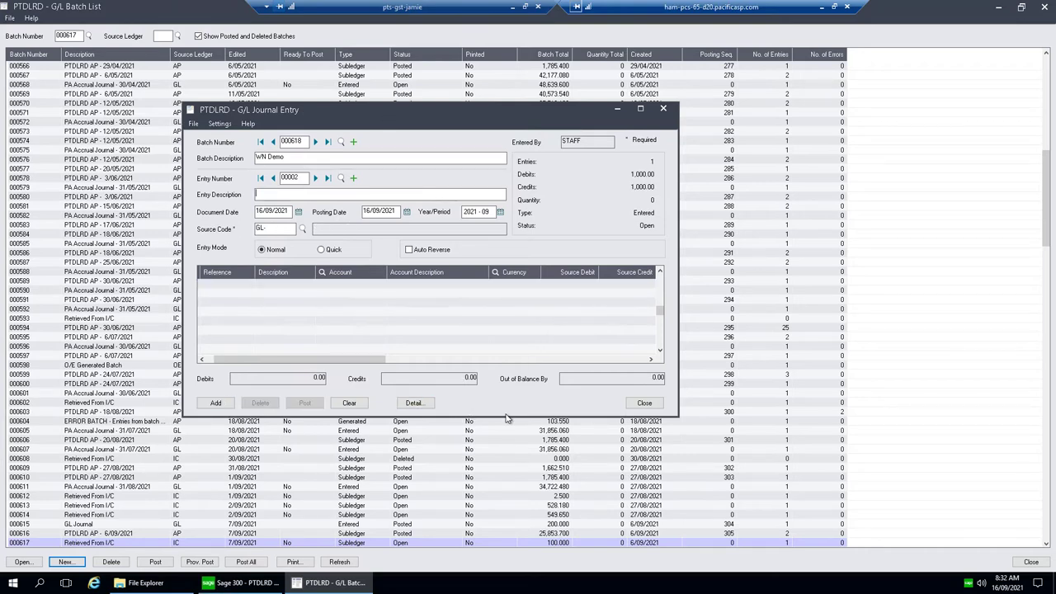
pyautogui.click(644, 402)
# Step: Post batch 000618 for approval, dismiss the messages, and close the G/L Batch List
pyautogui.click(154, 564)
pyautogui.click(567, 333)
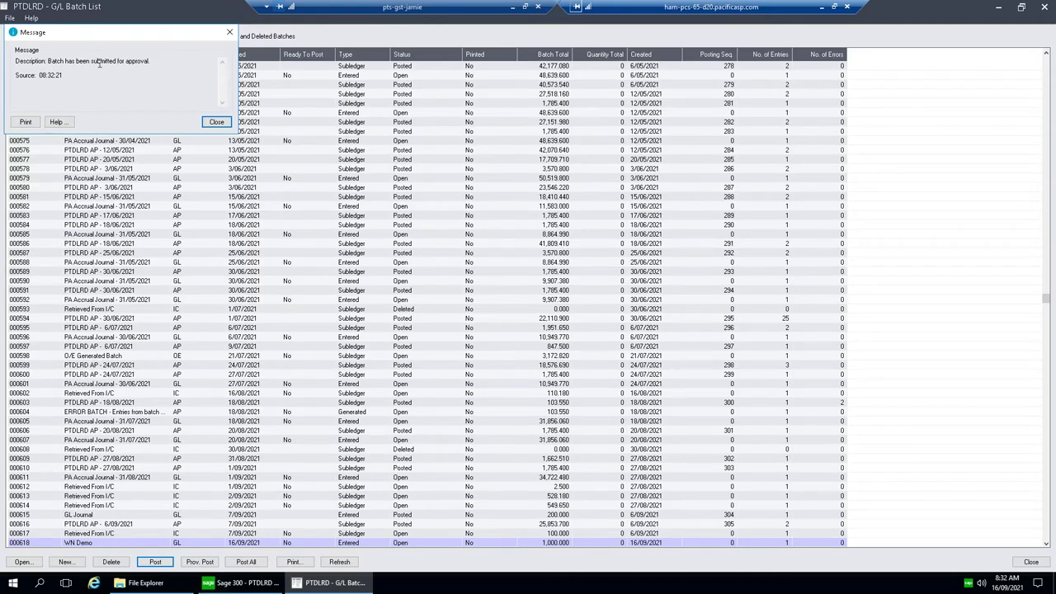
pyautogui.click(217, 122)
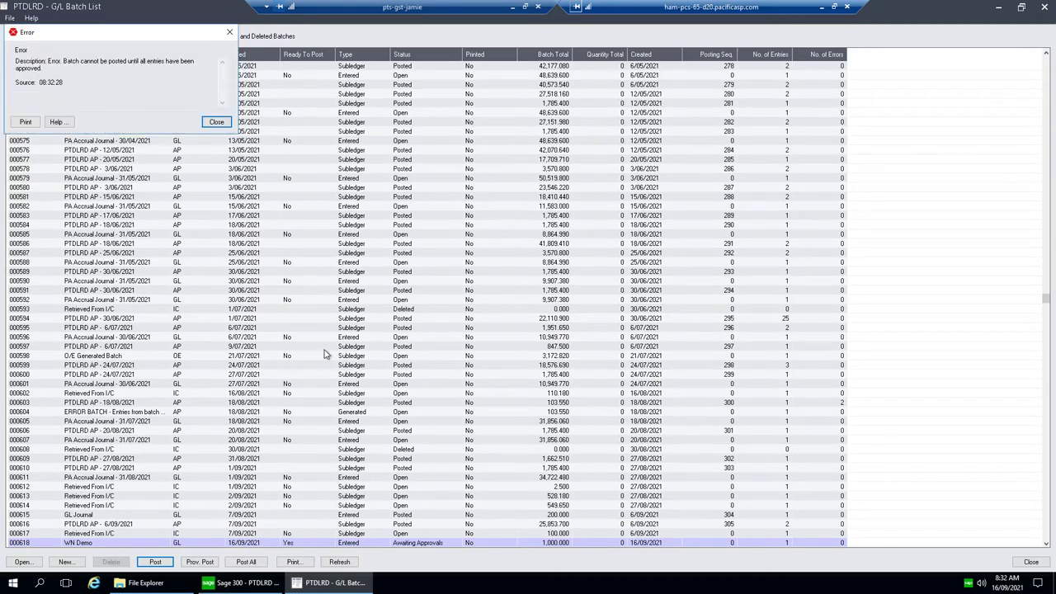
pyautogui.click(216, 122)
pyautogui.click(441, 544)
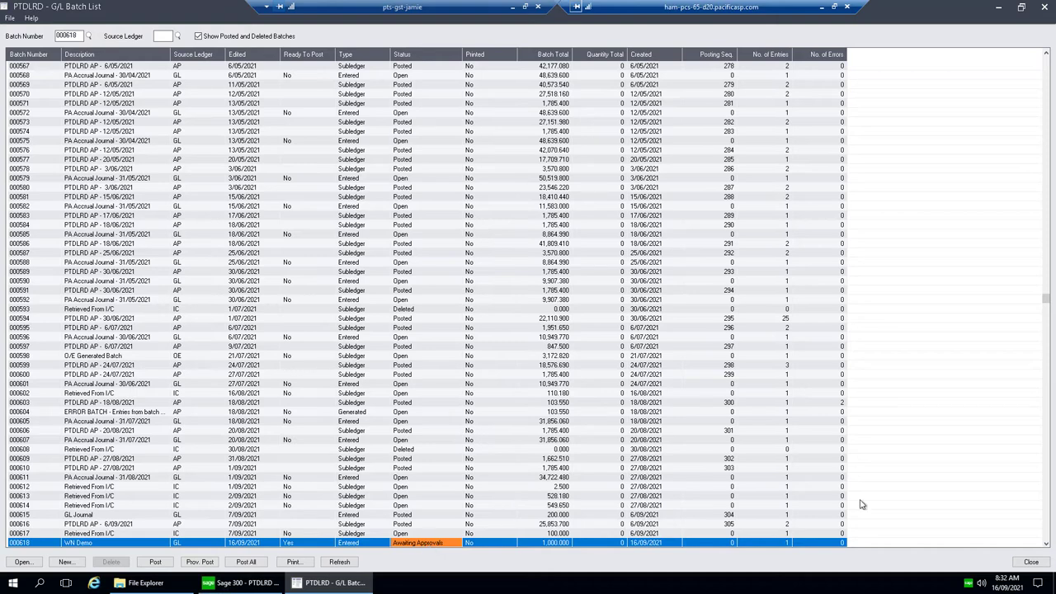
pyautogui.click(1032, 562)
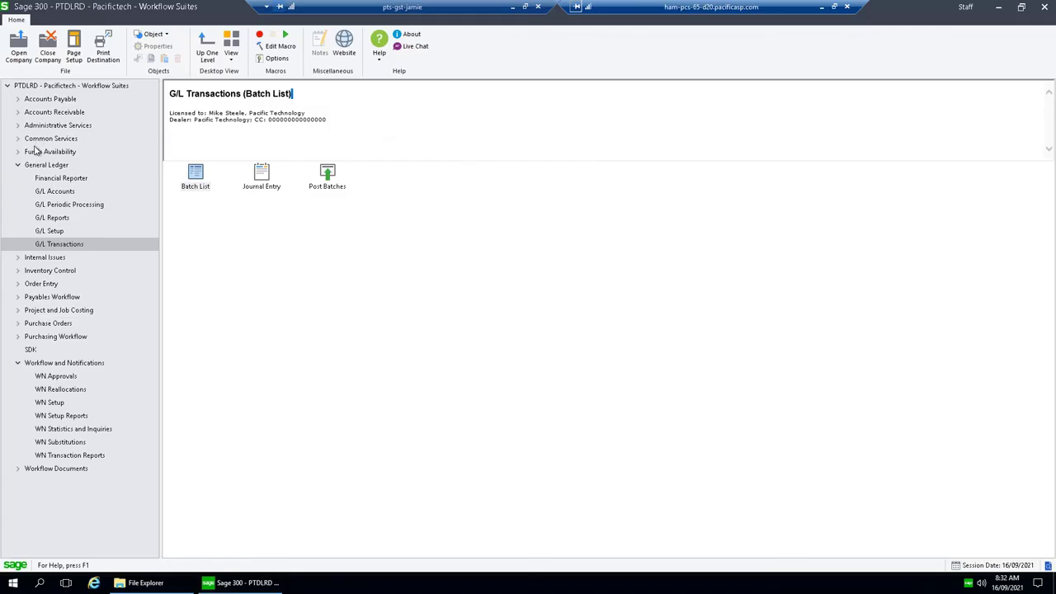
# Step: Open the A/P payment batch list and start a new batch described 'WN Demo'
pyautogui.click(18, 99)
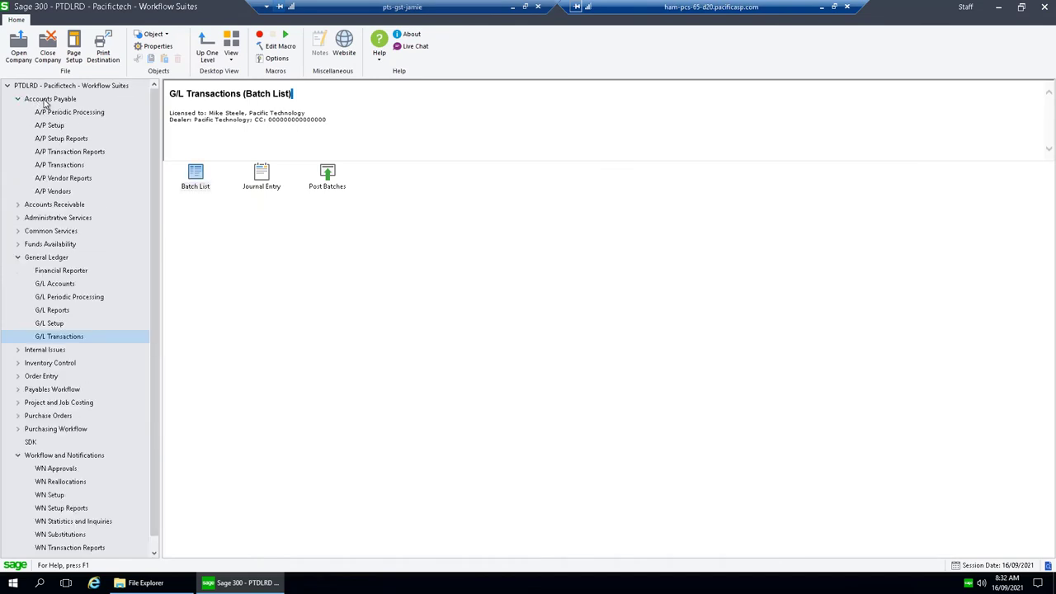
pyautogui.click(46, 100)
pyautogui.click(66, 166)
pyautogui.doubleClick(310, 187)
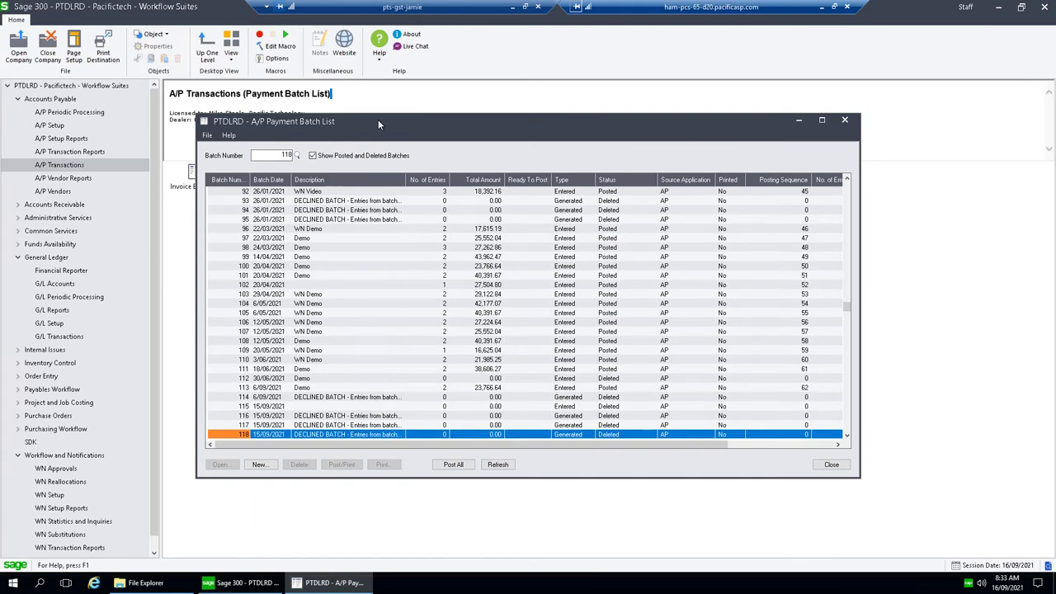
pyautogui.moveTo(378, 119); pyautogui.dragTo(397, 1)
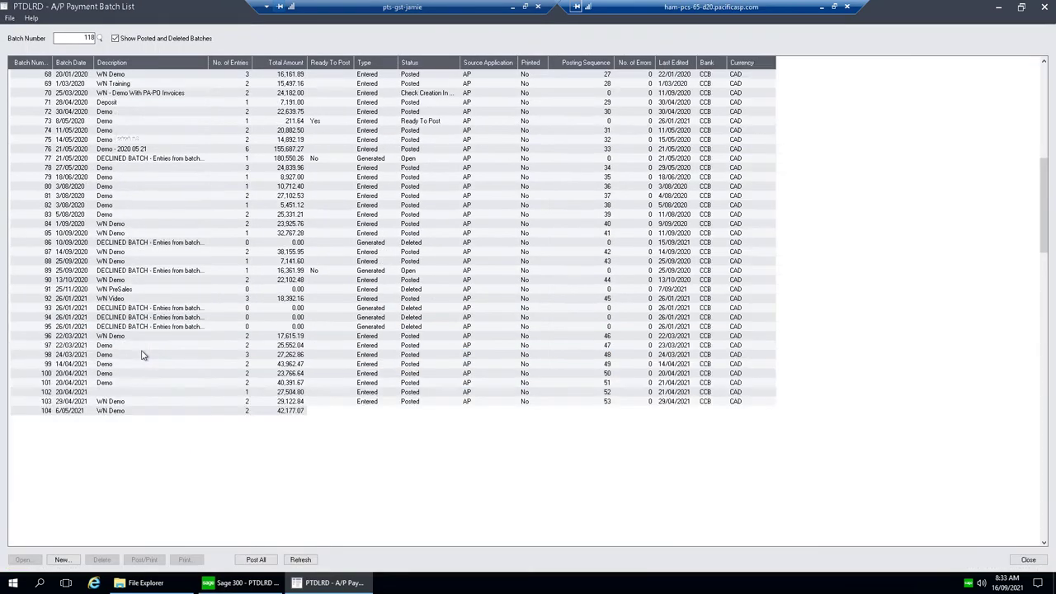
pyautogui.click(63, 561)
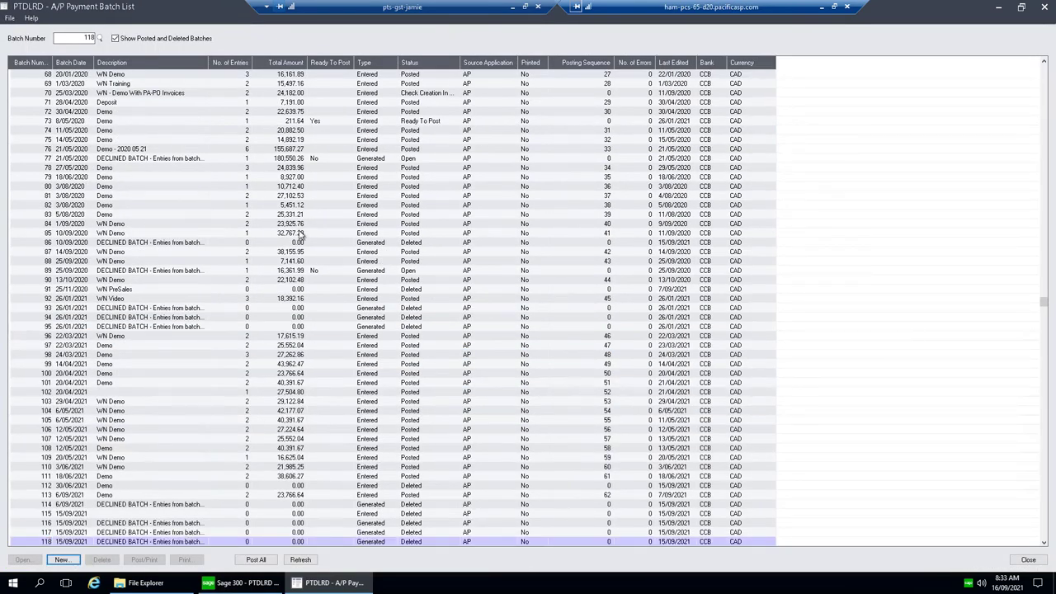
pyautogui.click(476, 142)
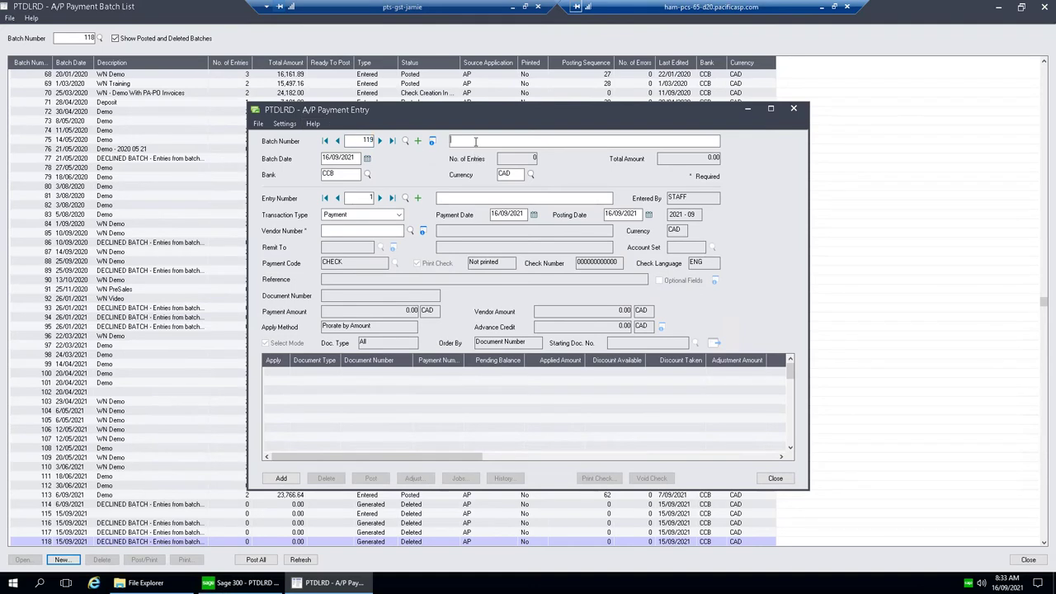
pyautogui.write('WN Demo')
pyautogui.press('Tab')
# Step: Add a payment to vendor 1200, Chloride Systems, applied to its invoice
pyautogui.click(367, 231)
pyautogui.write('1200')
pyautogui.press('Tab')
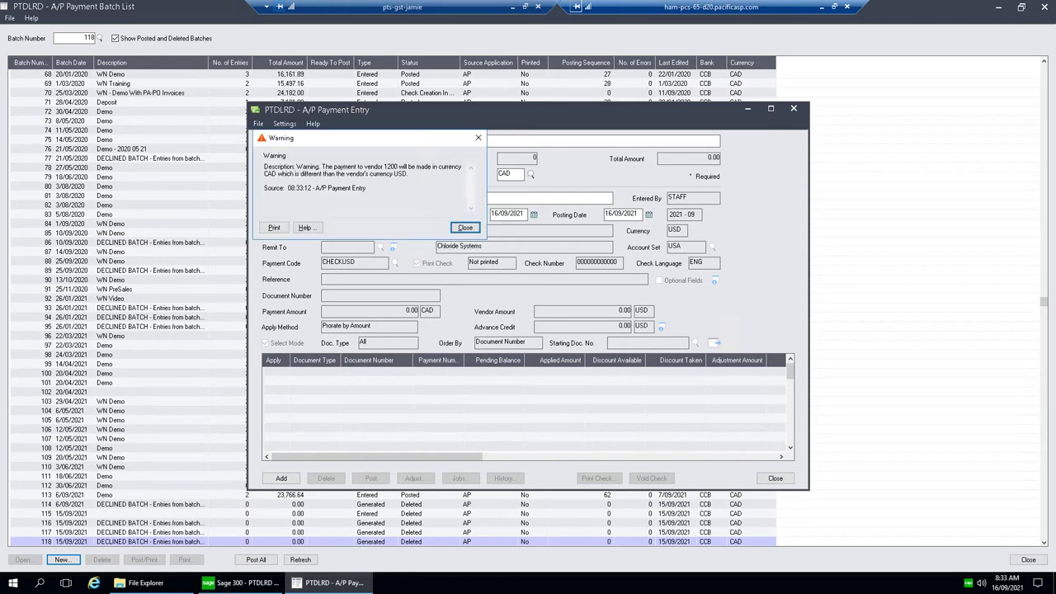
pyautogui.click(464, 228)
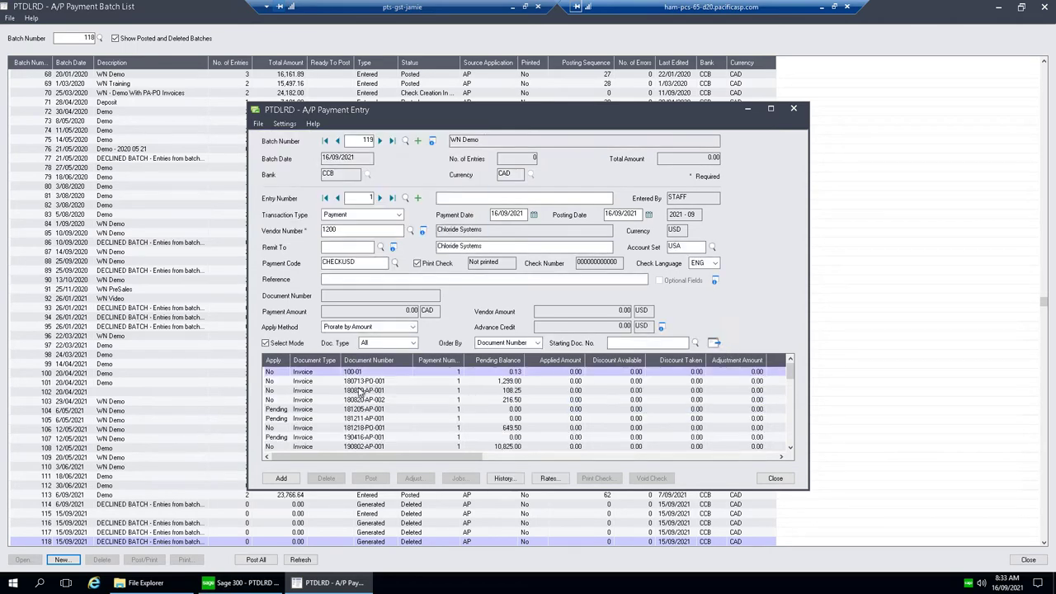
pyautogui.click(411, 413)
pyautogui.hotkey('ctrl', 'End')
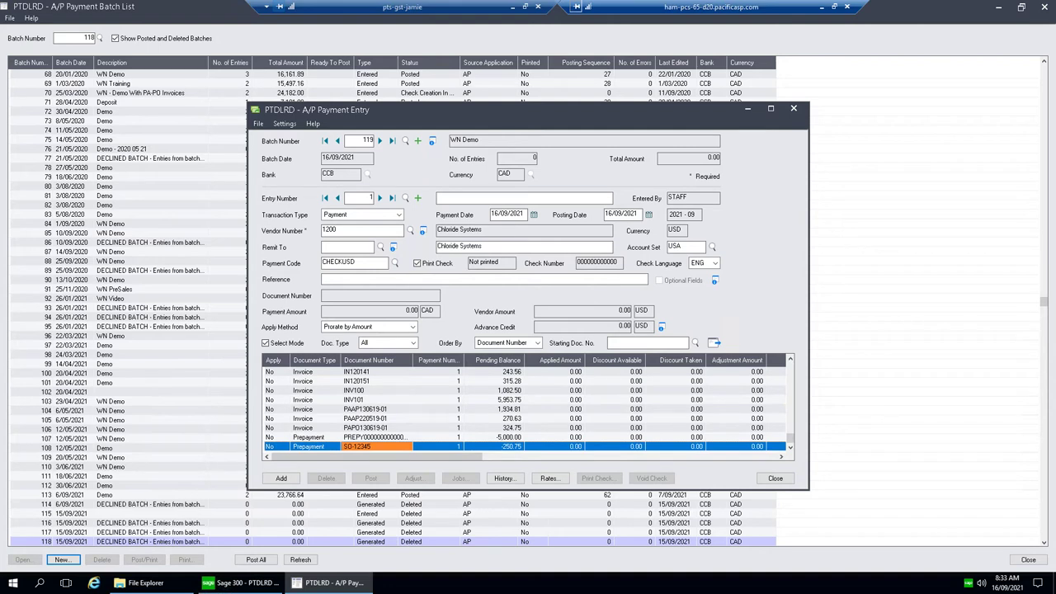
pyautogui.hotkey('ctrl', 'Home')
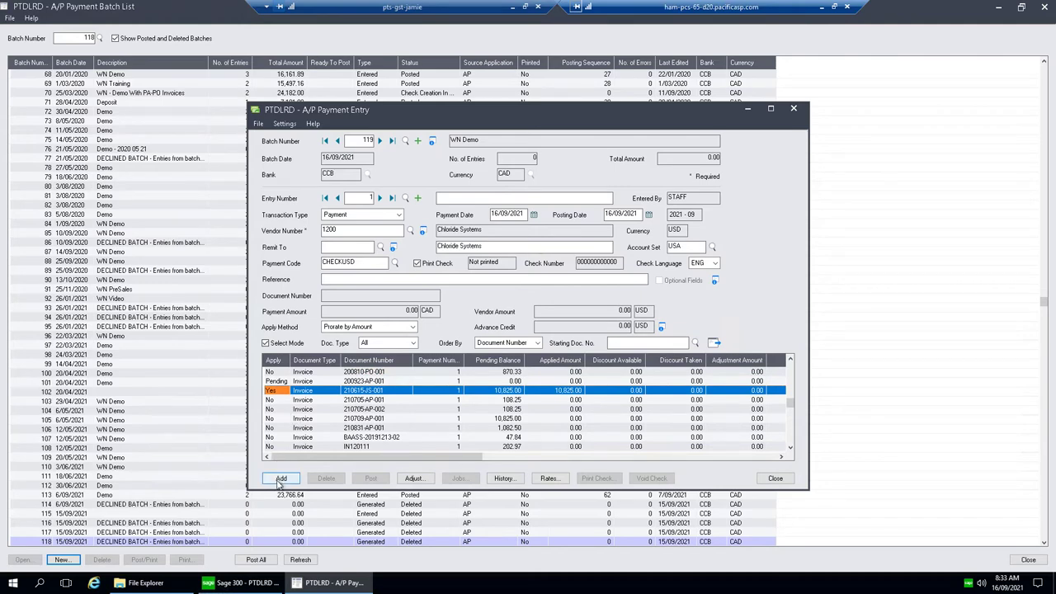
pyautogui.click(282, 477)
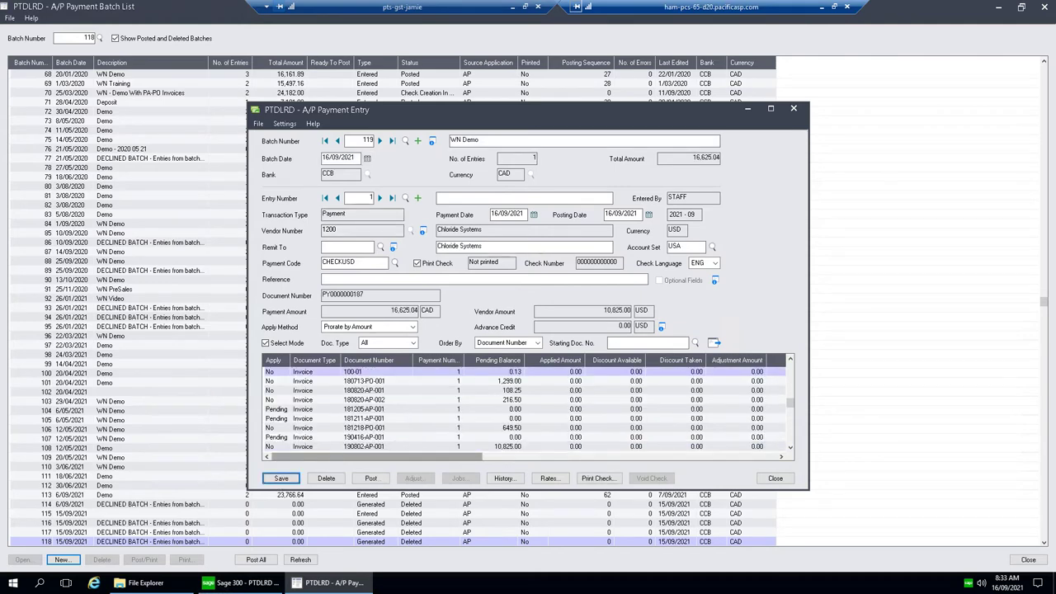
# Step: Add a 7,141.60 payment to vendor 2800, Modern Design Ltd., applied to its four MODERN invoices
pyautogui.click(382, 234)
pyautogui.write('2800')
pyautogui.press('Tab')
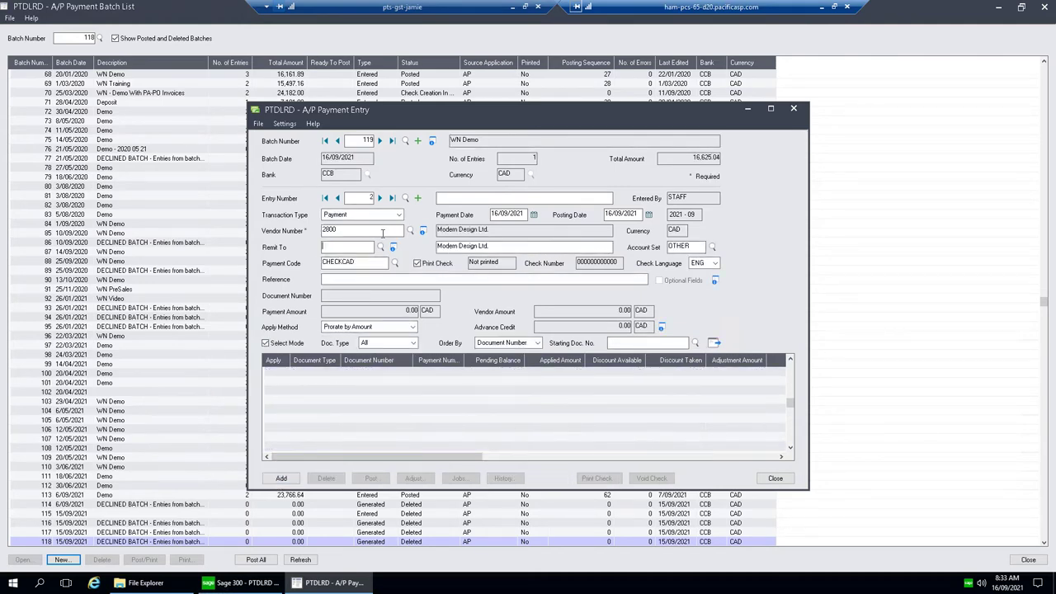
pyautogui.click(715, 343)
pyautogui.click(273, 410)
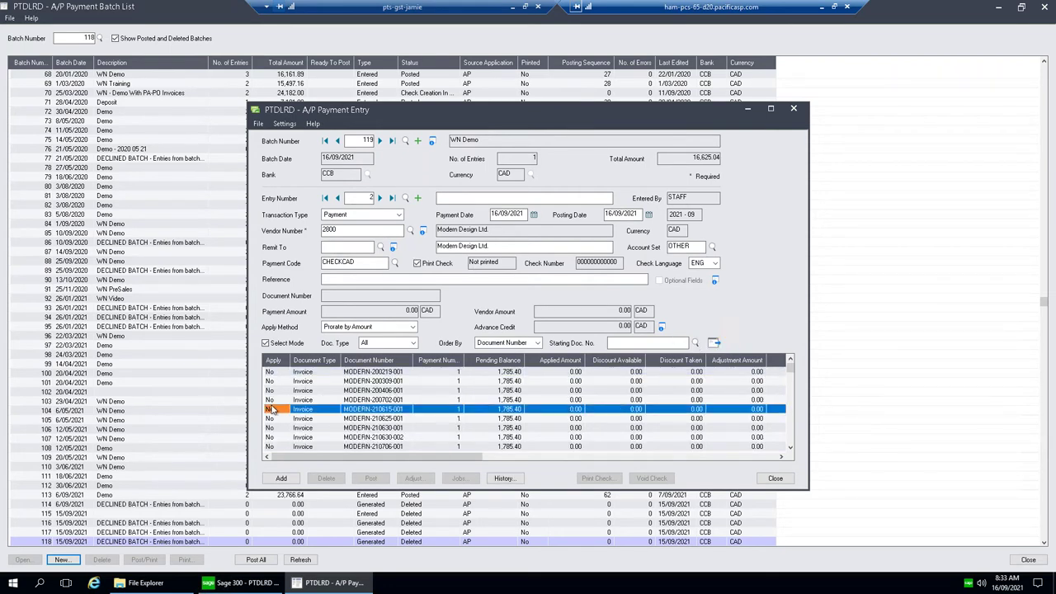
pyautogui.click(275, 427)
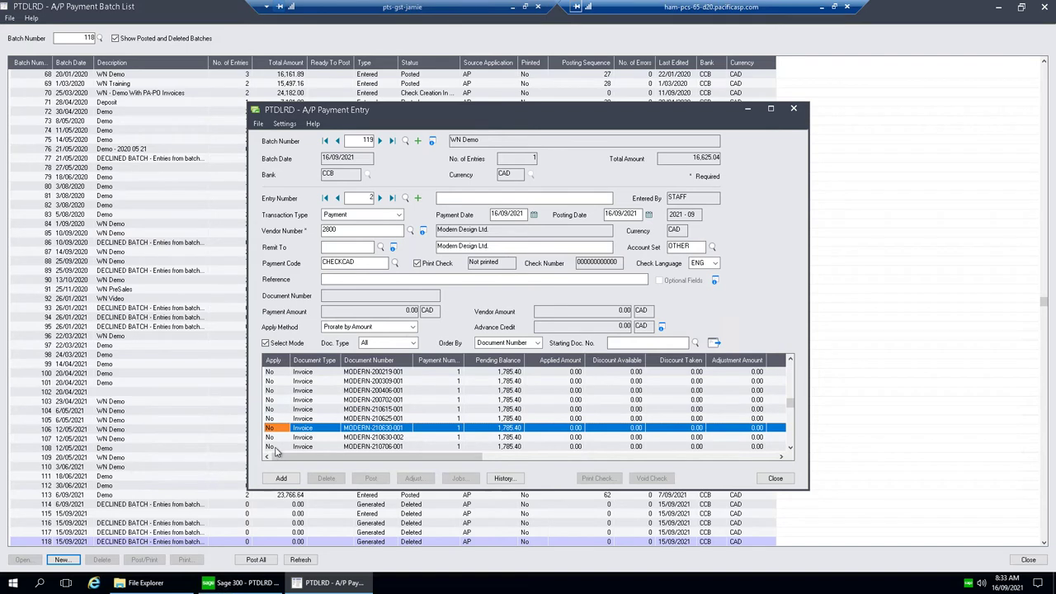
pyautogui.doubleClick(275, 437)
pyautogui.doubleClick(279, 429)
pyautogui.doubleClick(281, 419)
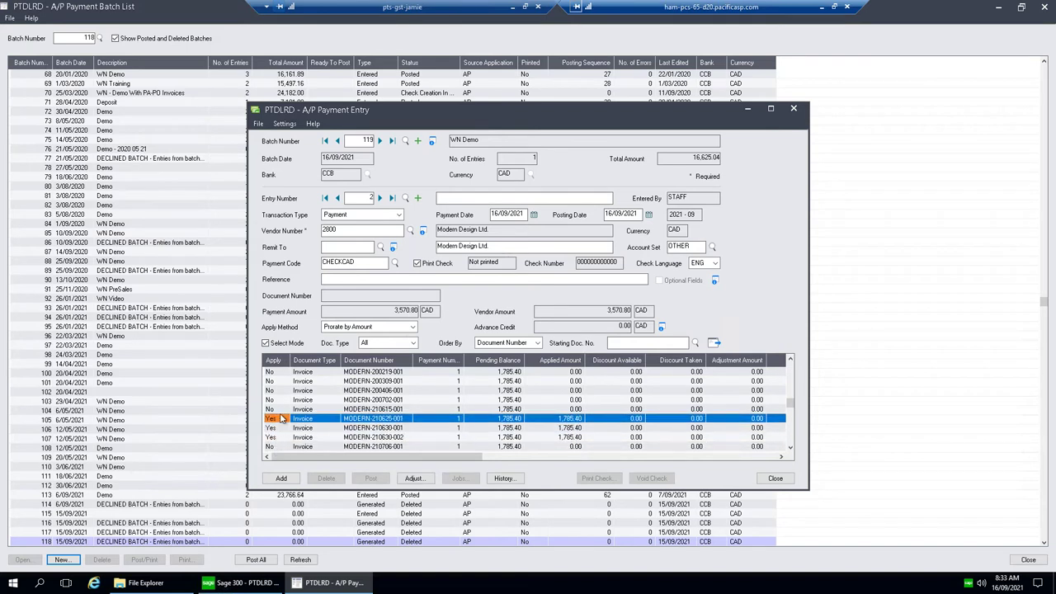
pyautogui.doubleClick(281, 409)
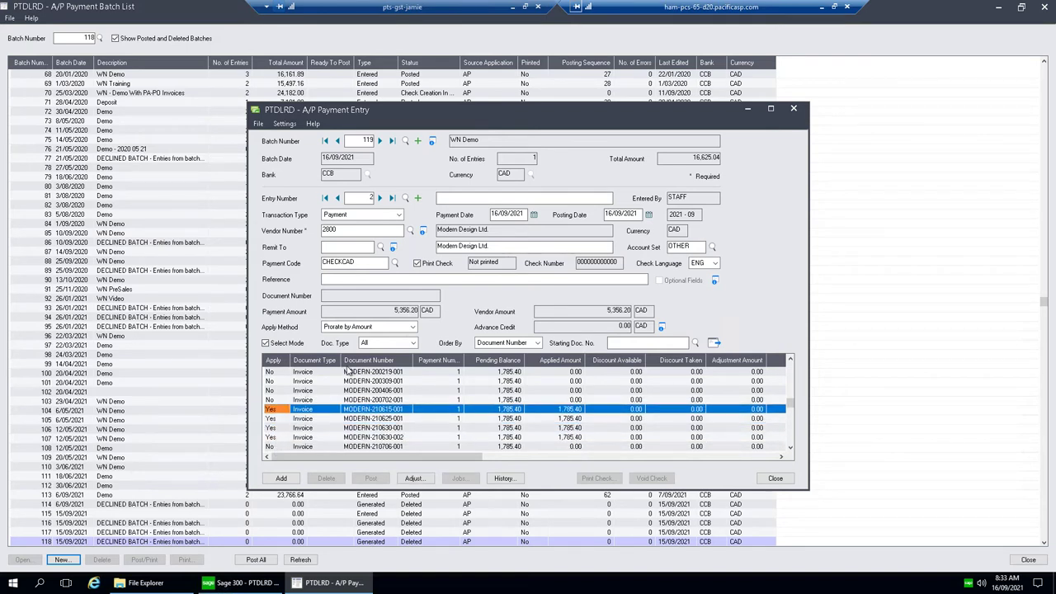
pyautogui.click(272, 438)
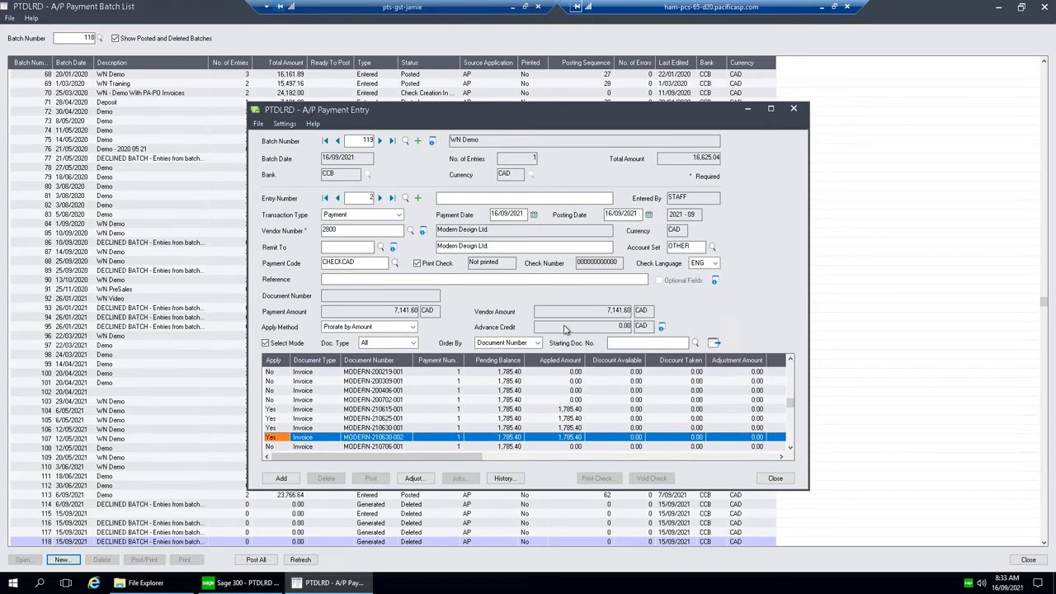
pyautogui.click(282, 478)
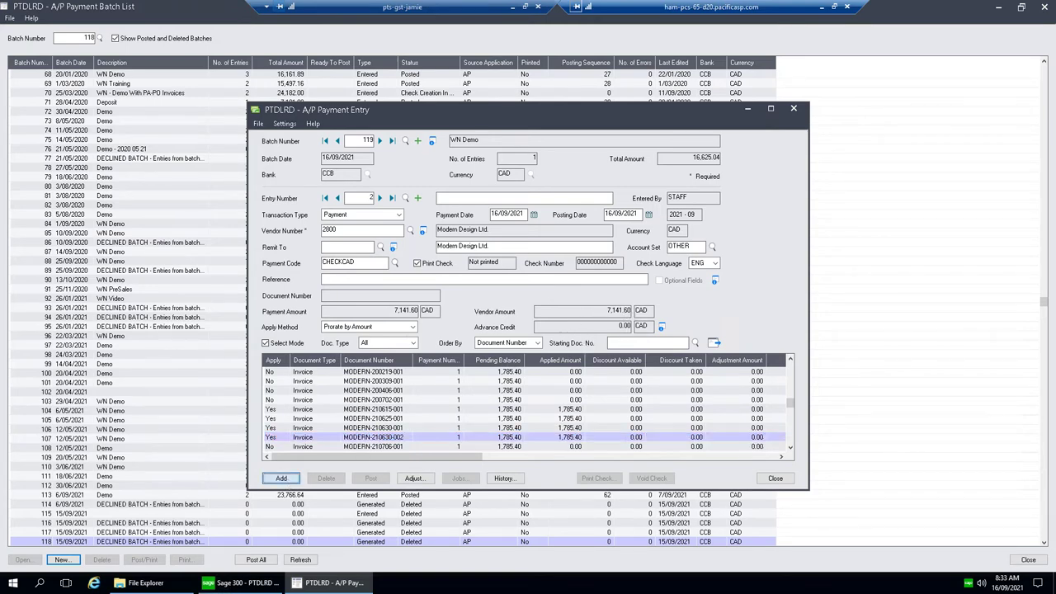
# Step: Add a payment to vendor 1350, Exide Industrial Batteries, applied to invoice IN135122
pyautogui.click(410, 232)
pyautogui.doubleClick(107, 167)
pyautogui.click(464, 226)
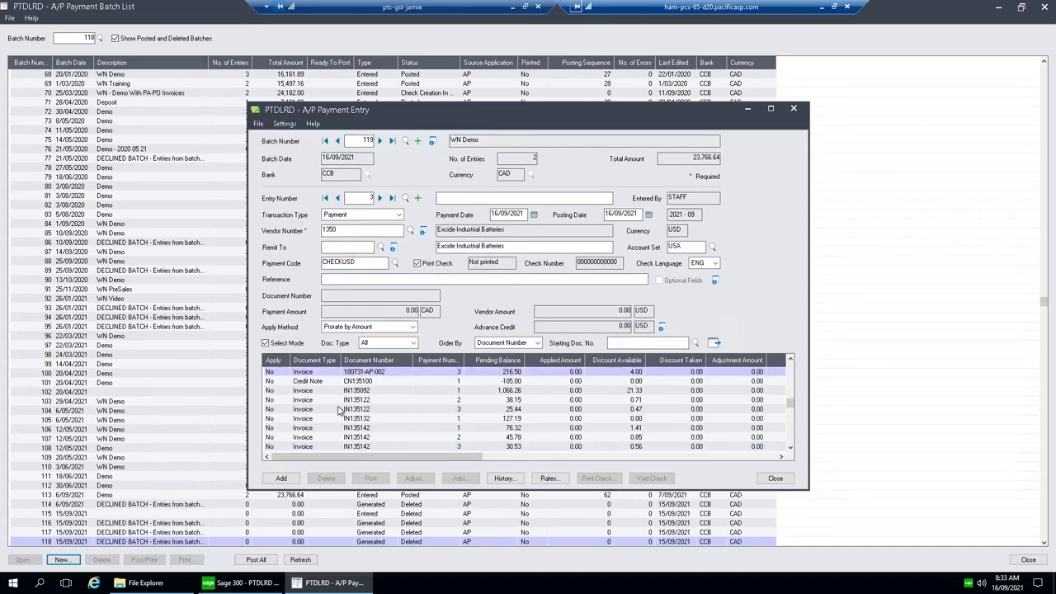
pyautogui.doubleClick(270, 410)
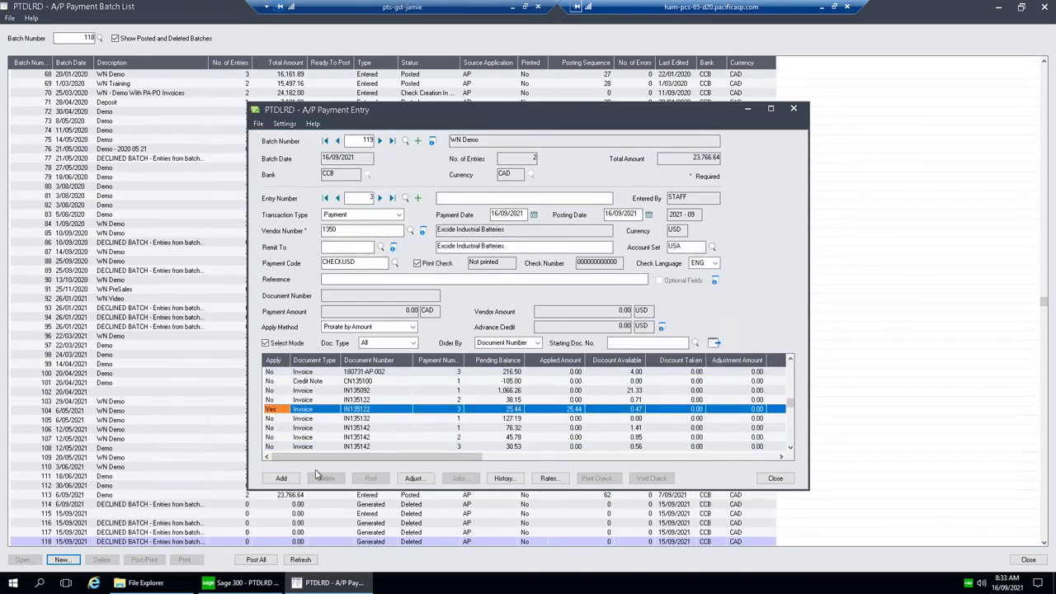
pyautogui.click(282, 478)
# Step: Post batch 119 so it is submitted and awaits approval
pyautogui.click(776, 478)
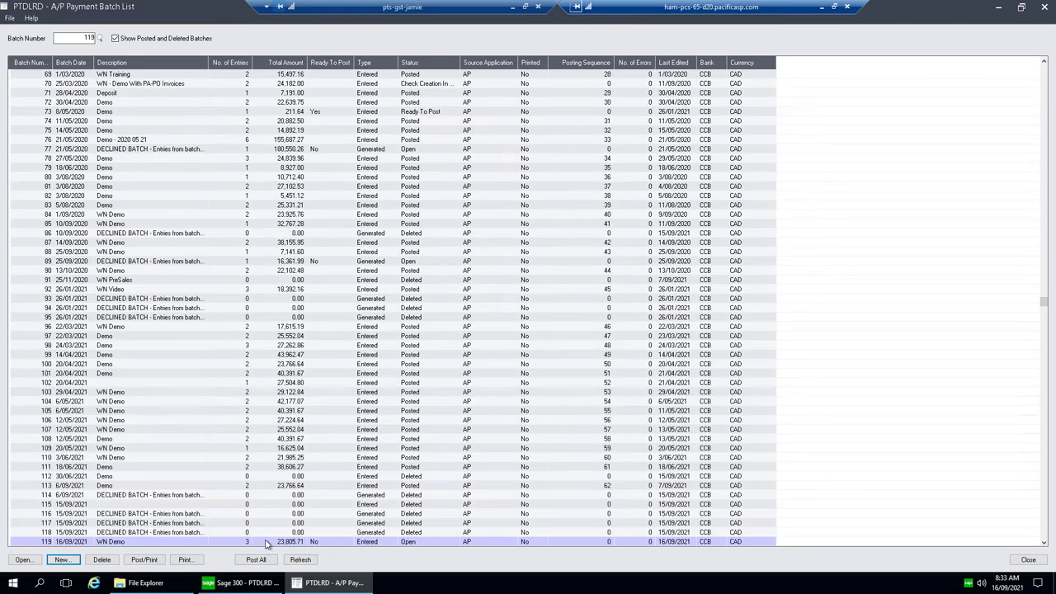
pyautogui.click(144, 560)
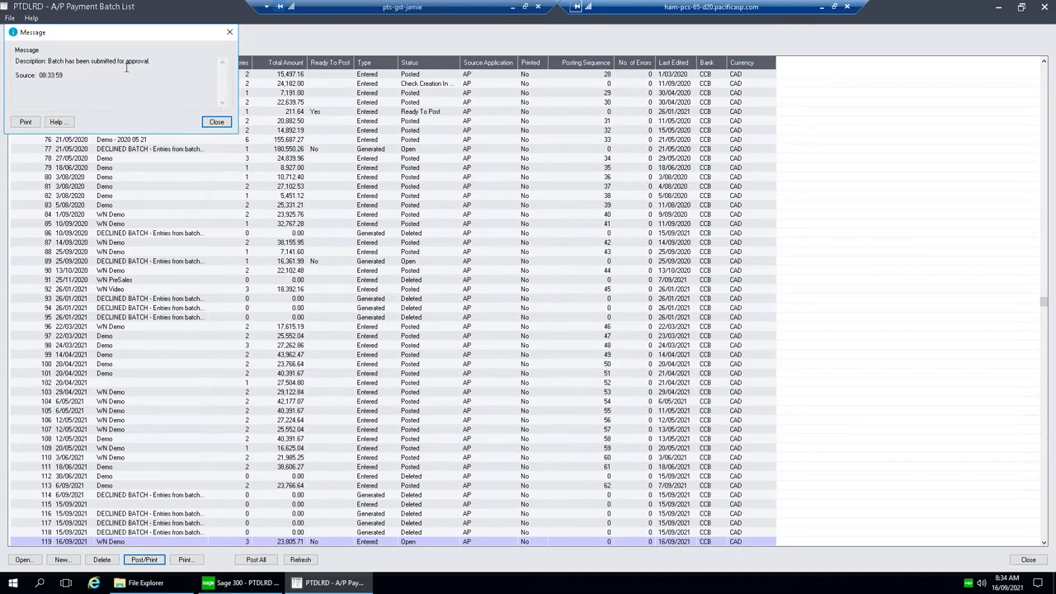
pyautogui.click(220, 125)
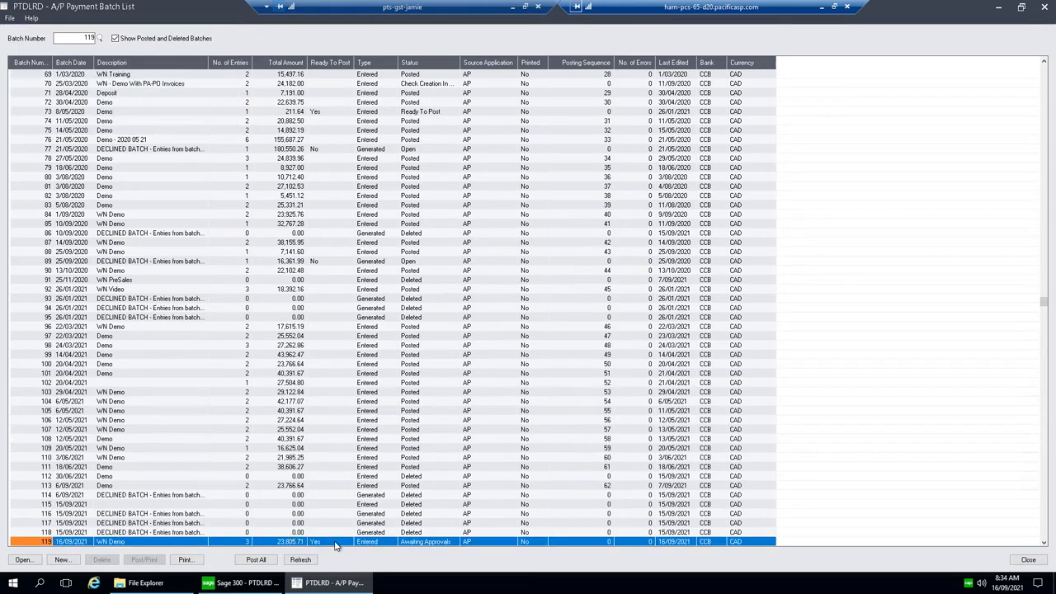
# Step: Close the batch list and reopen the company with user ID CON, the controller
pyautogui.click(1036, 563)
pyautogui.click(18, 99)
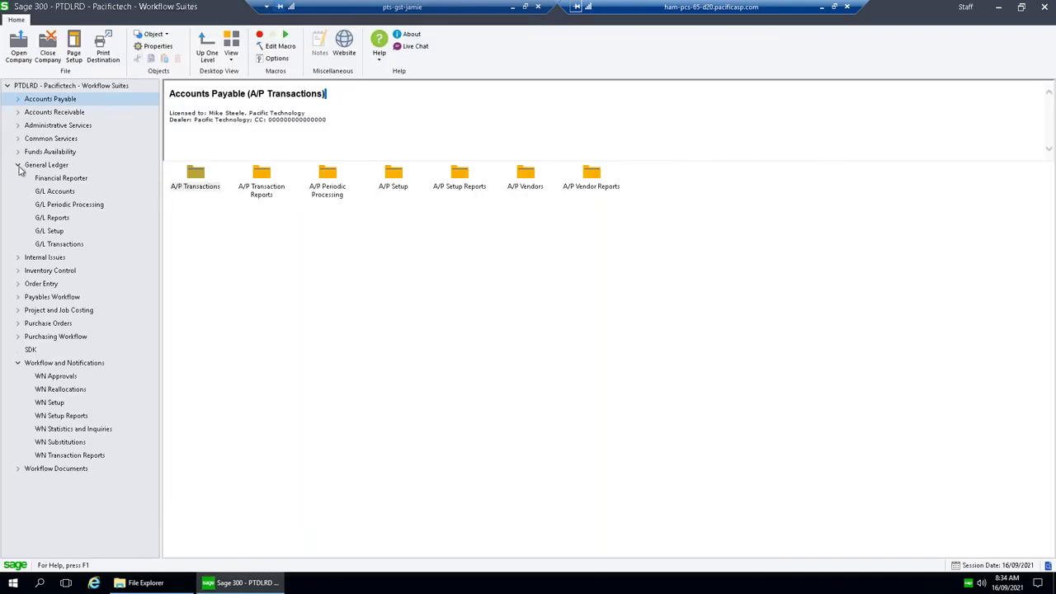
pyautogui.click(17, 164)
pyautogui.click(18, 54)
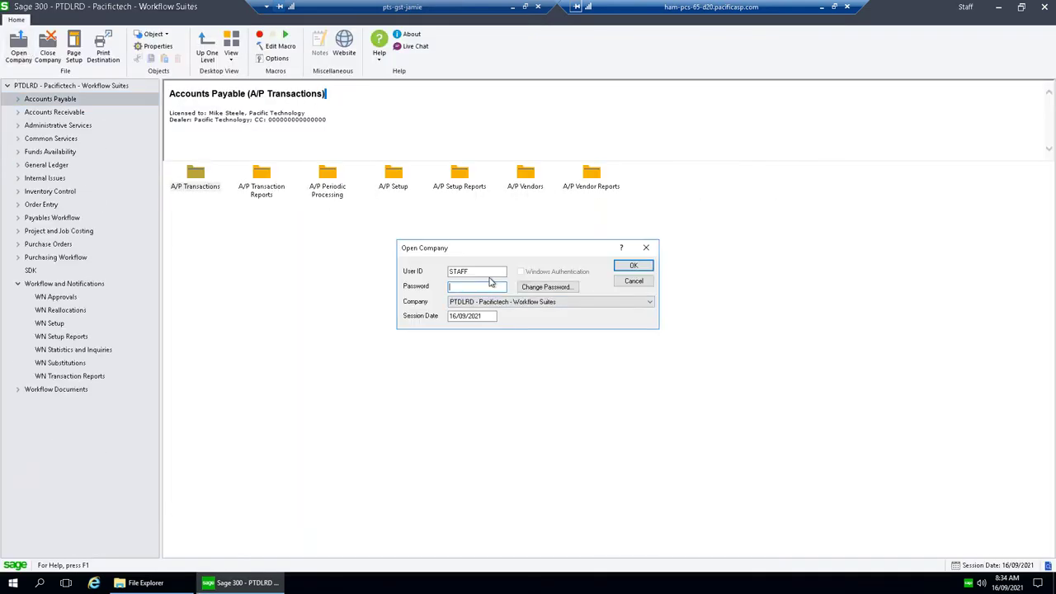
pyautogui.write('CON')
pyautogui.click(634, 265)
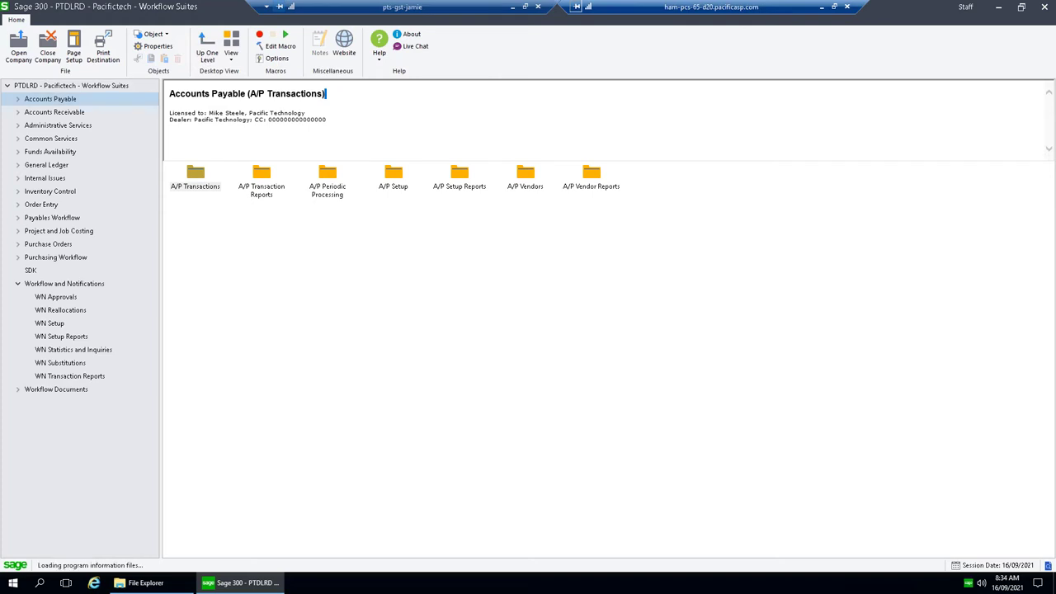
# Step: Open WN Approvals full screen and inspect vendor requests ZZ0027 and 1200 under A/P Vendors
pyautogui.click(65, 298)
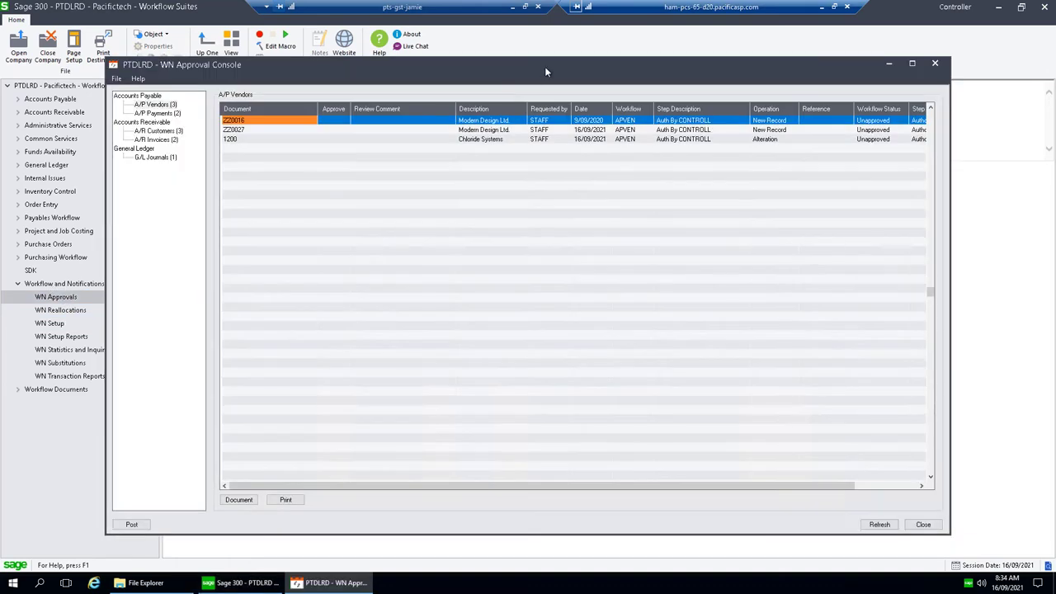
pyautogui.doubleClick(545, 66)
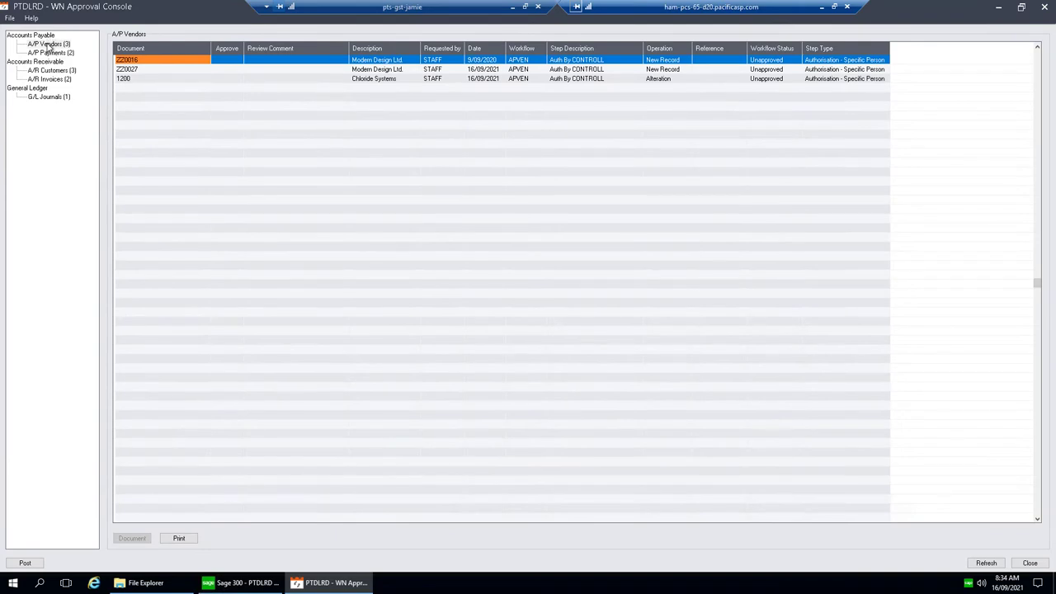
pyautogui.click(48, 45)
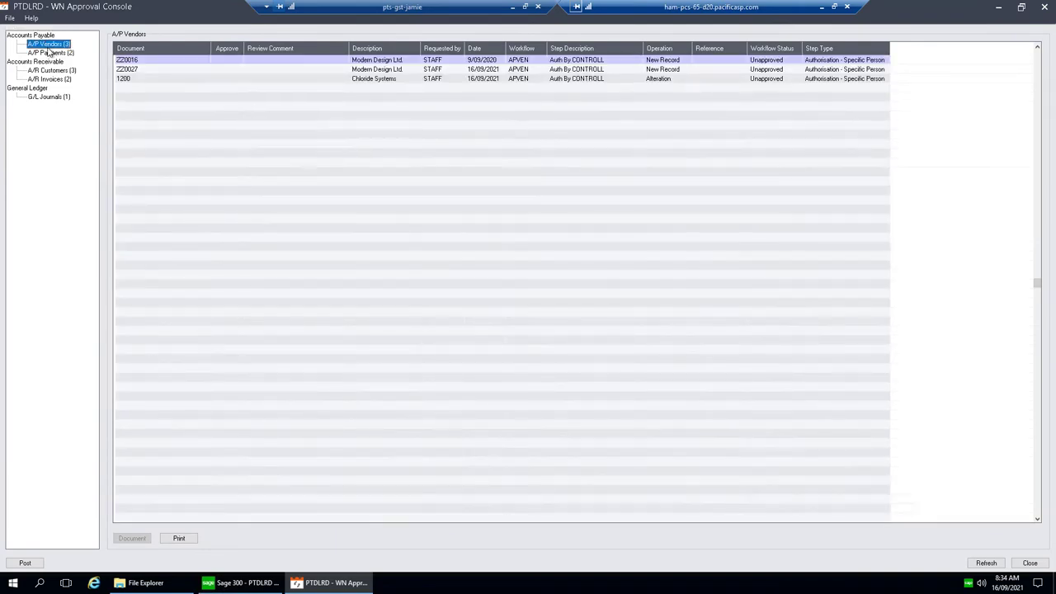
pyautogui.click(50, 52)
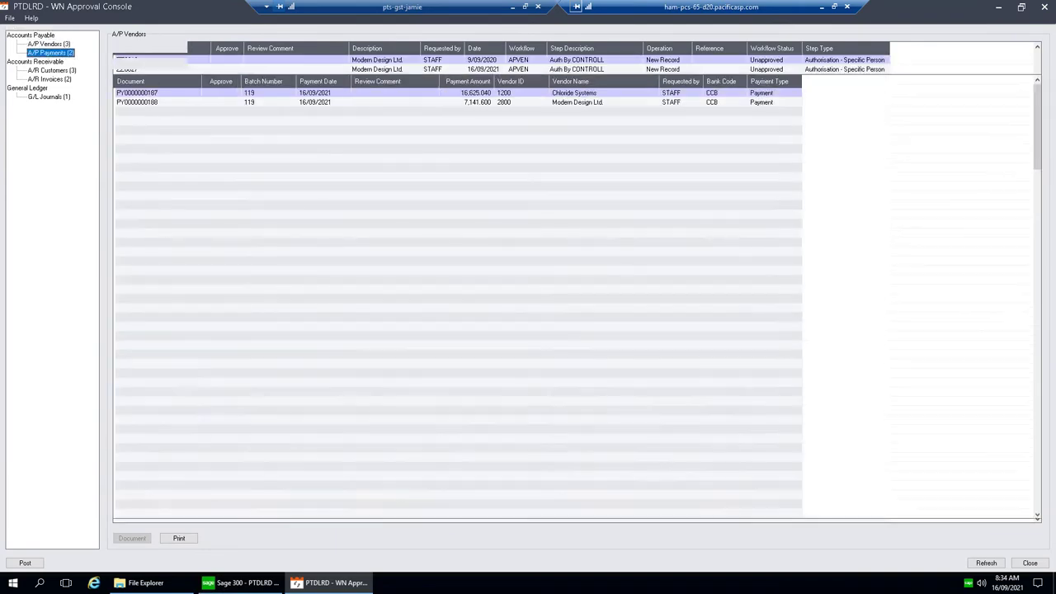
pyautogui.click(49, 44)
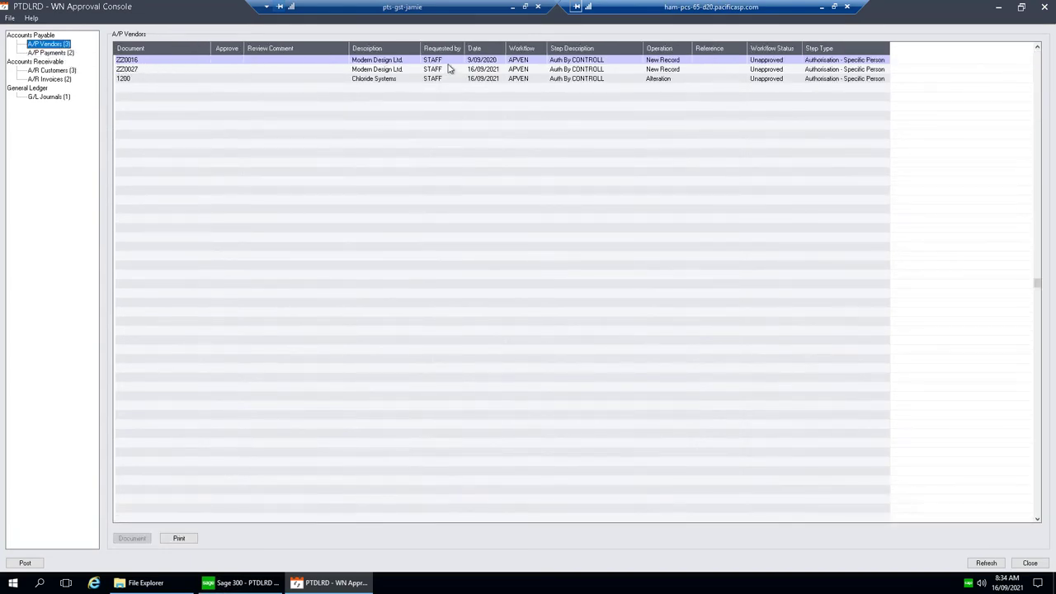
pyautogui.click(480, 71)
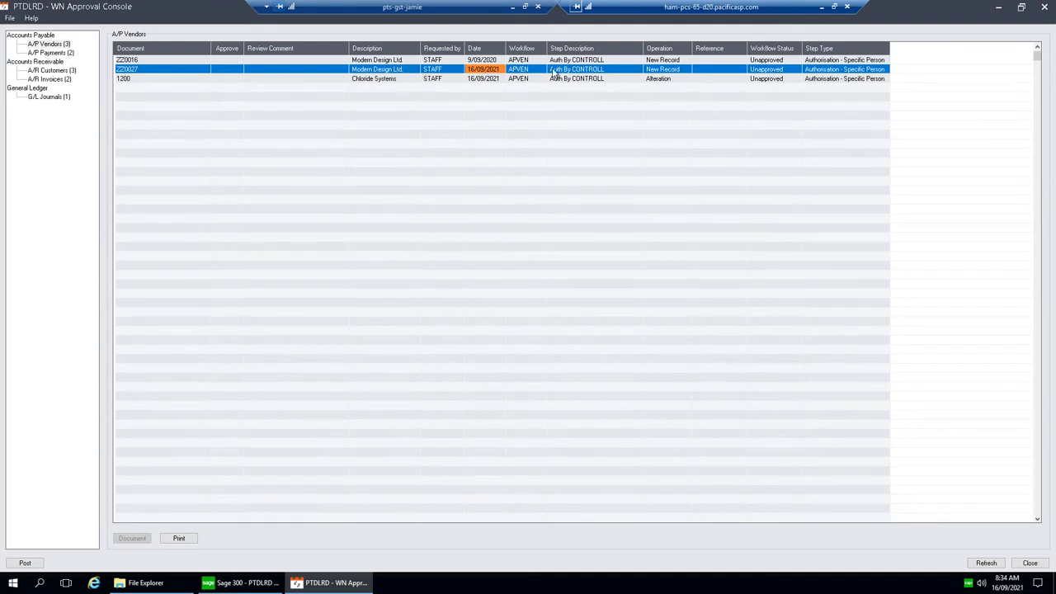
pyautogui.click(161, 72)
pyautogui.click(678, 72)
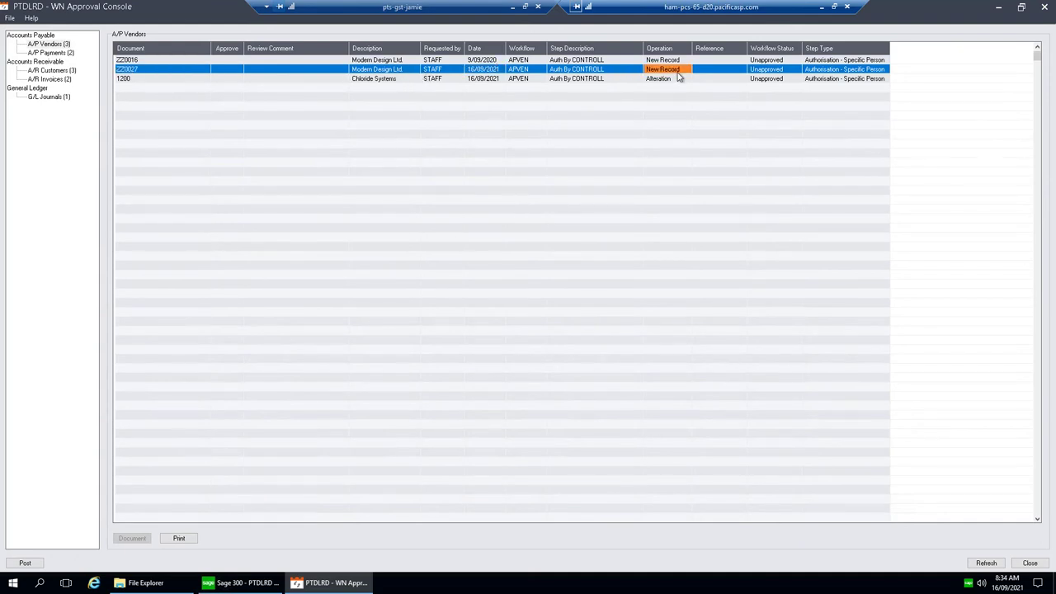
pyautogui.click(151, 79)
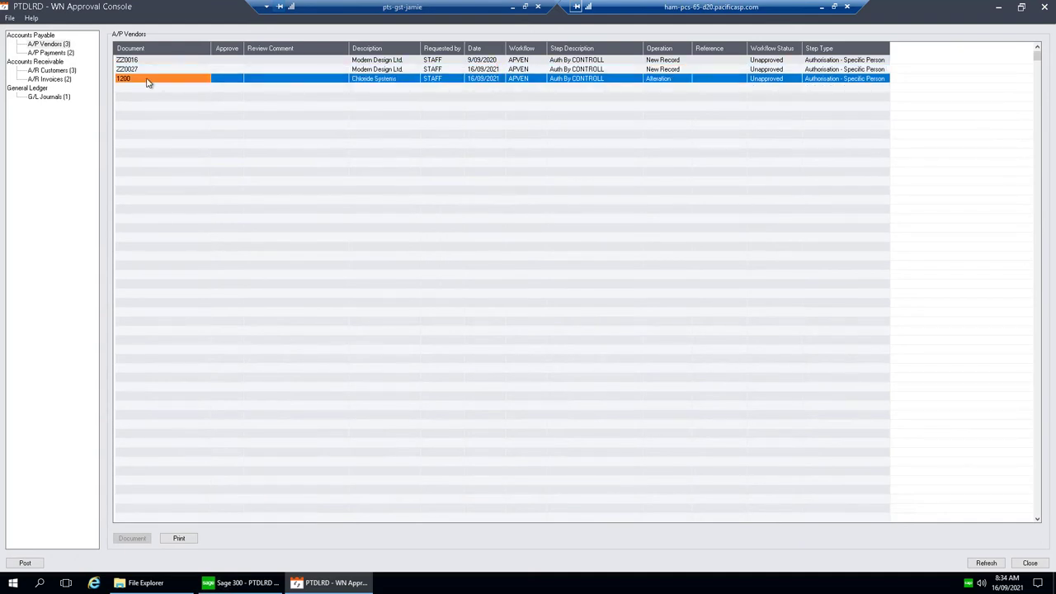
pyautogui.click(672, 80)
# Step: Review pending A/P payment, A/R customer, A/R invoice and G/L journal approvals, then minimise the session
pyautogui.click(50, 52)
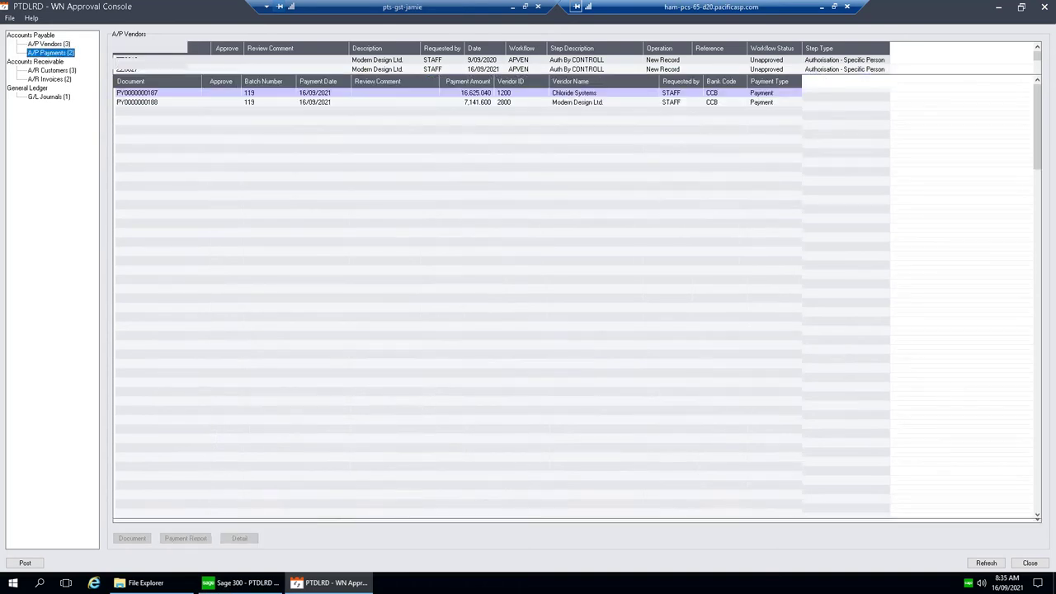
pyautogui.click(444, 95)
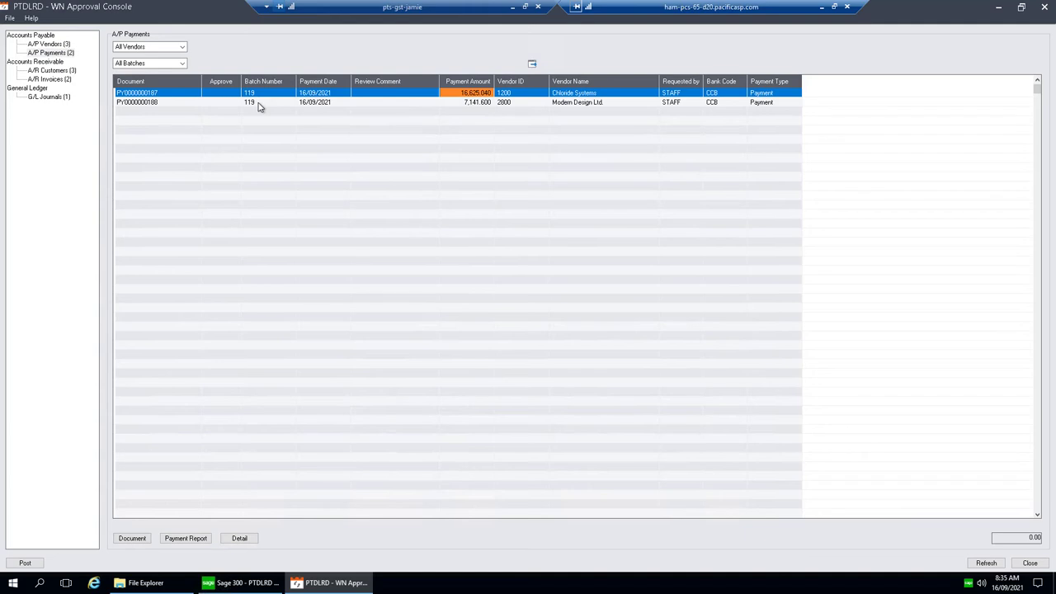
pyautogui.click(69, 73)
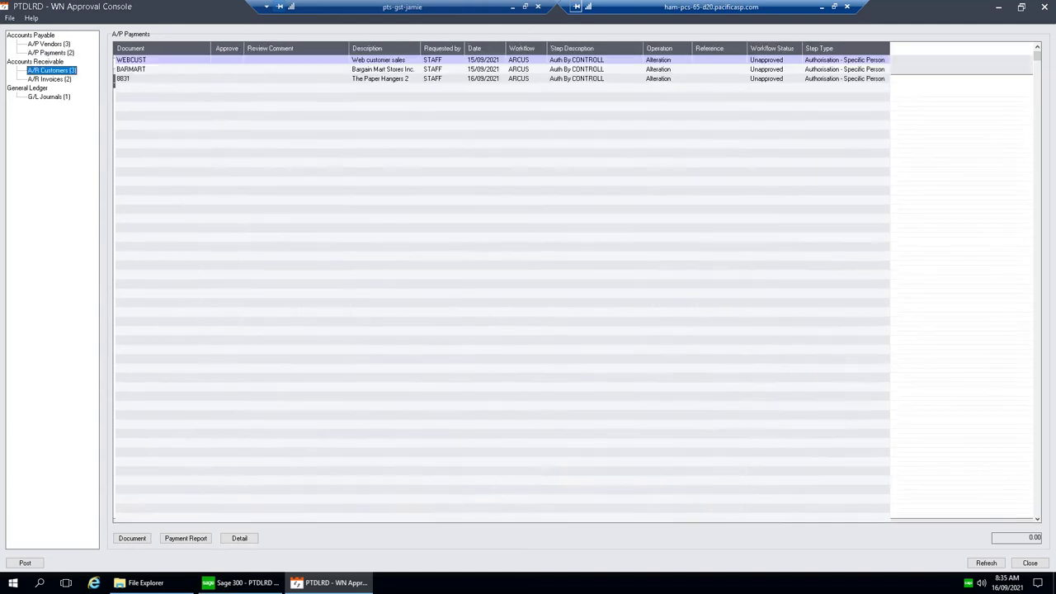
pyautogui.click(429, 81)
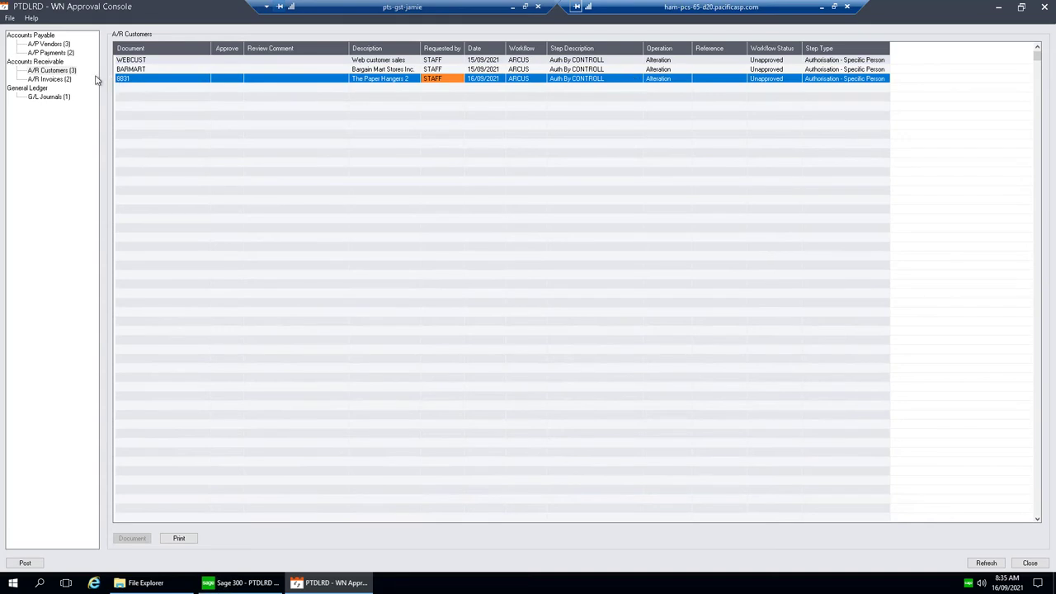
pyautogui.click(58, 80)
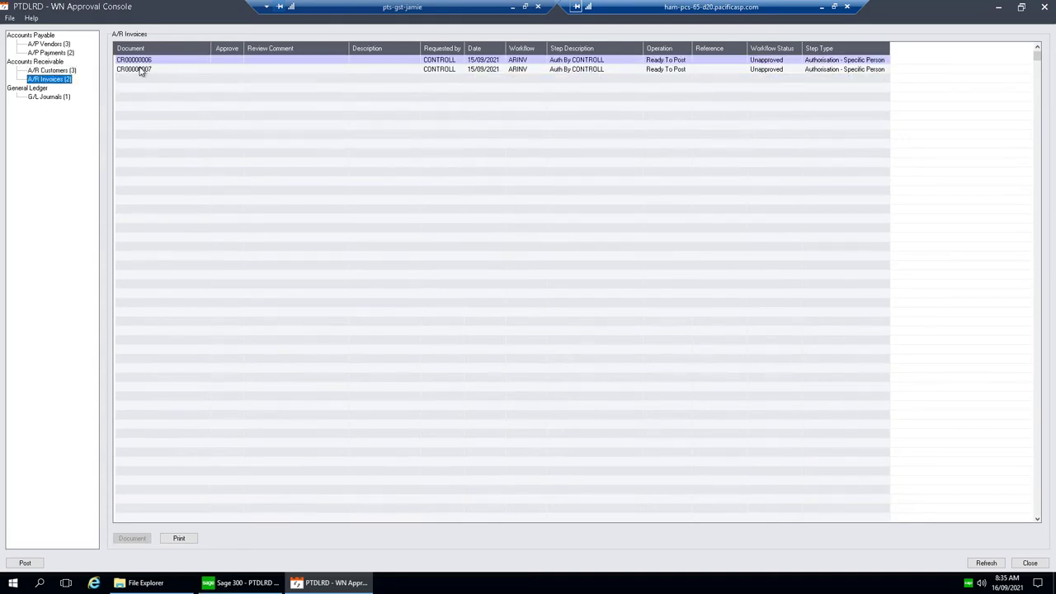
pyautogui.click(52, 98)
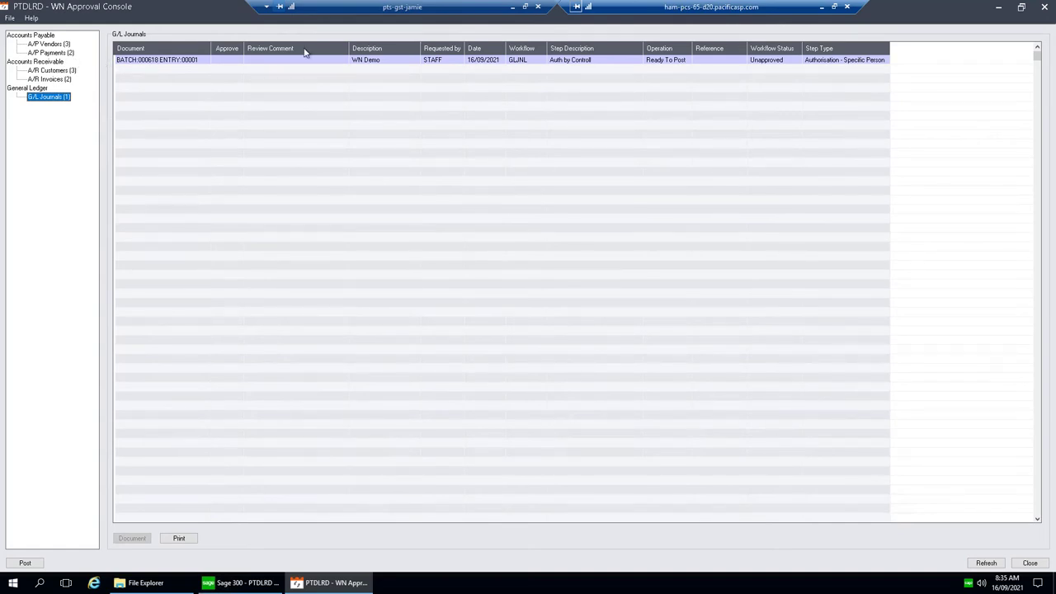
pyautogui.click(822, 8)
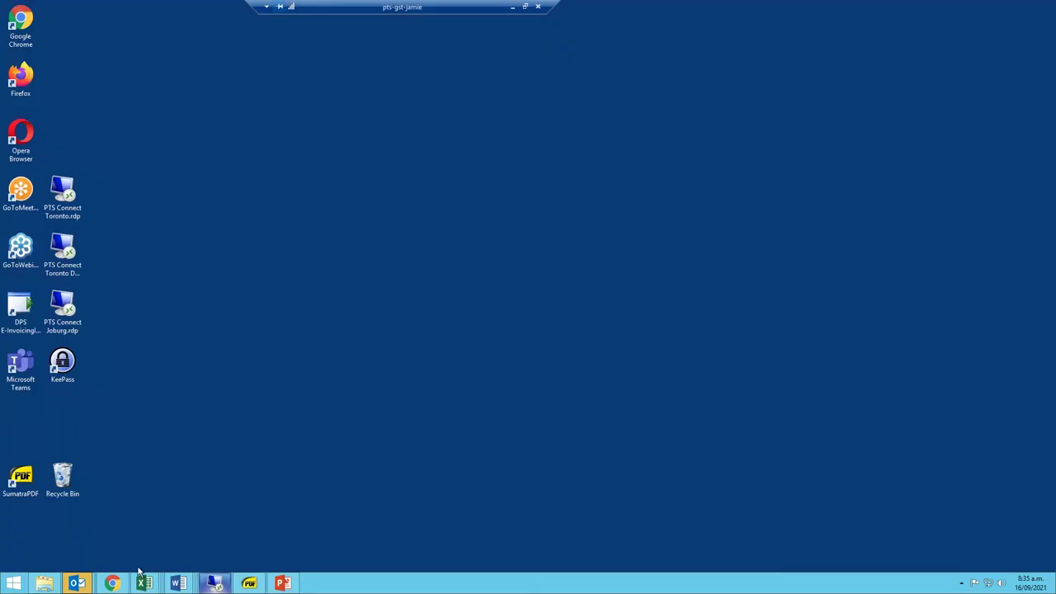
# Step: Log out of PW-Web and log back in as the saved approver for company PTDLRD
pyautogui.click(111, 583)
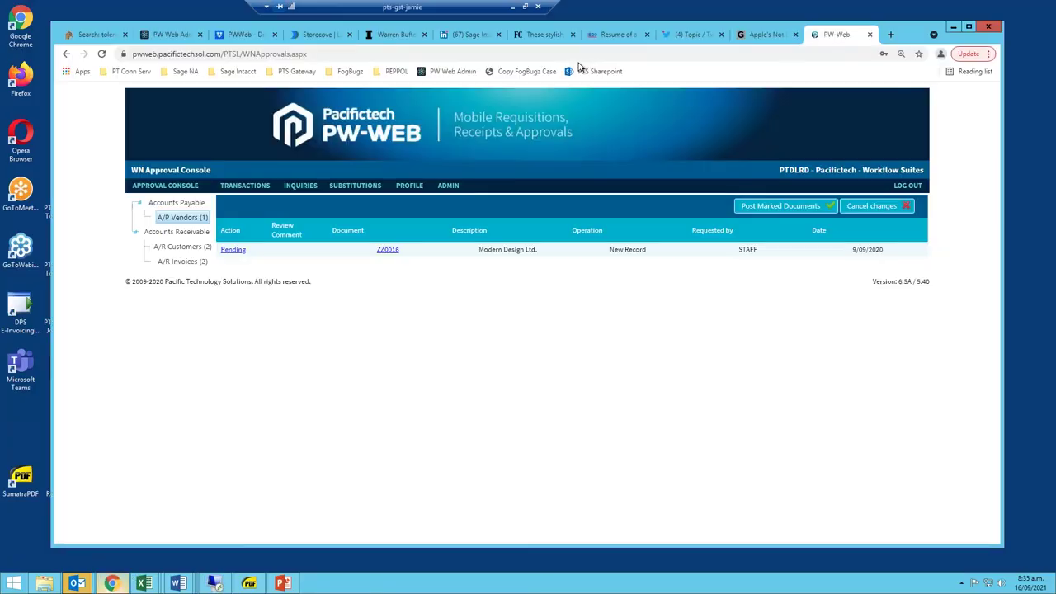
pyautogui.doubleClick(926, 28)
pyautogui.click(953, 161)
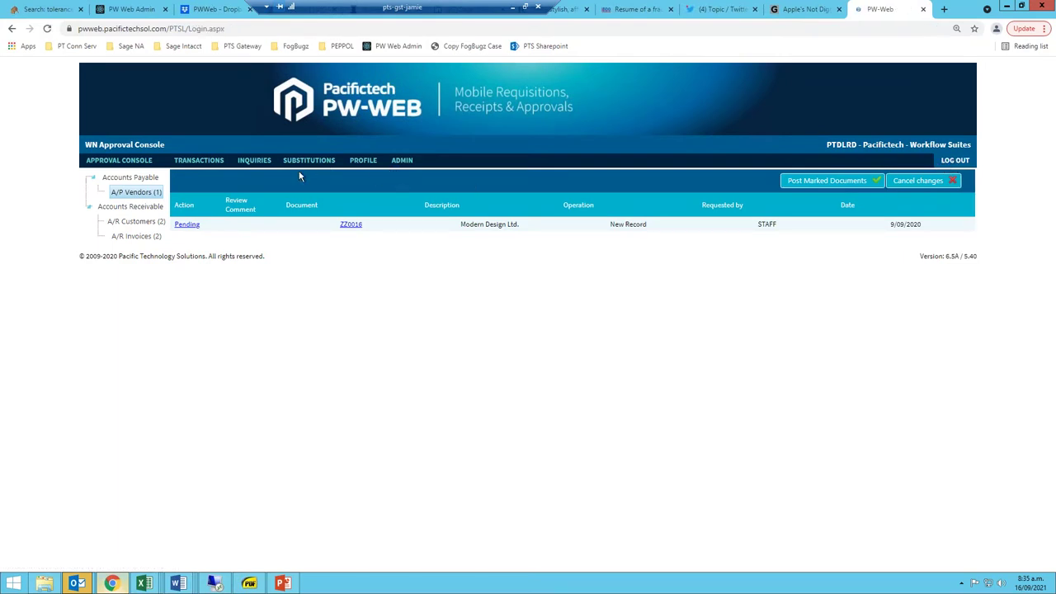
pyautogui.click(329, 157)
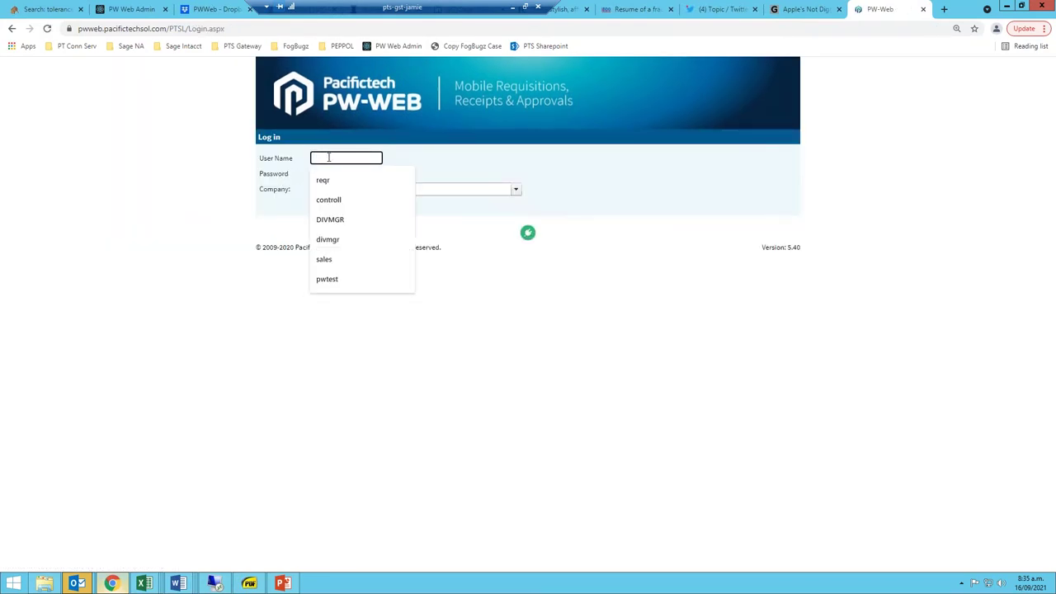
pyautogui.click(328, 200)
pyautogui.click(516, 190)
pyautogui.click(338, 231)
pyautogui.click(337, 205)
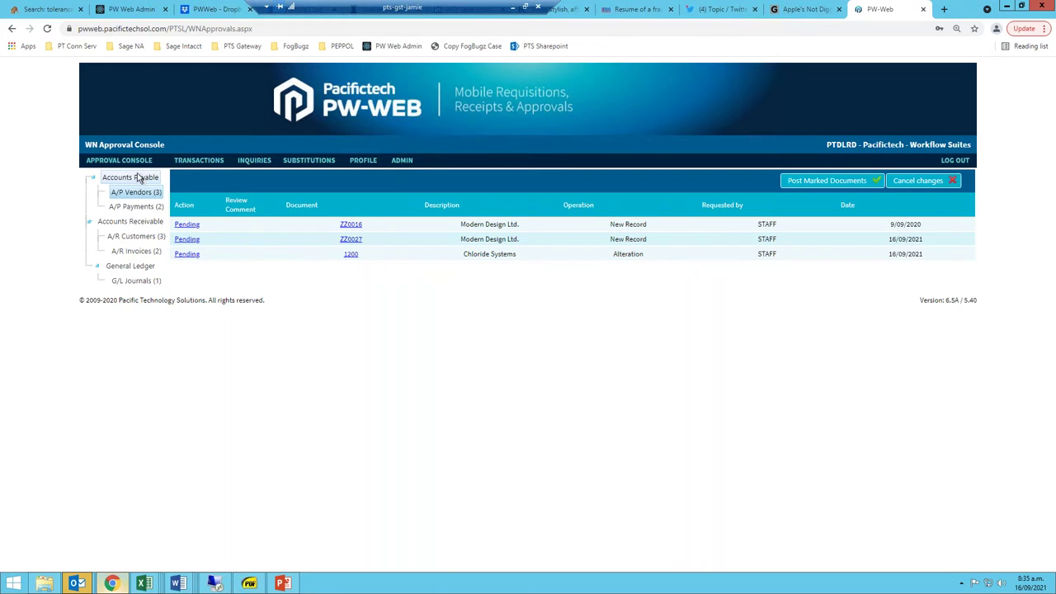
pyautogui.moveTo(132, 169)
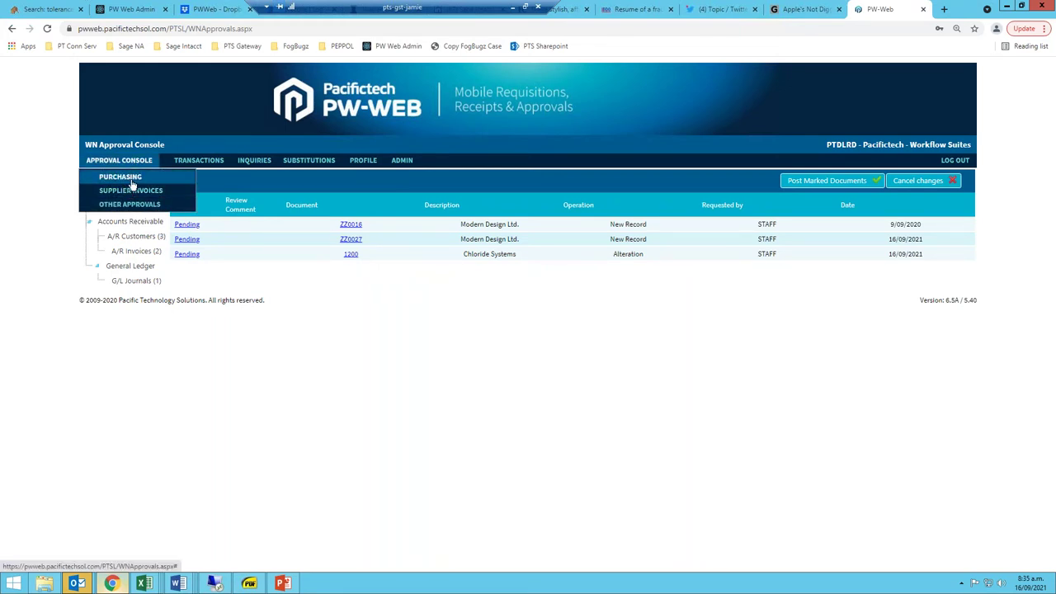
pyautogui.click(135, 207)
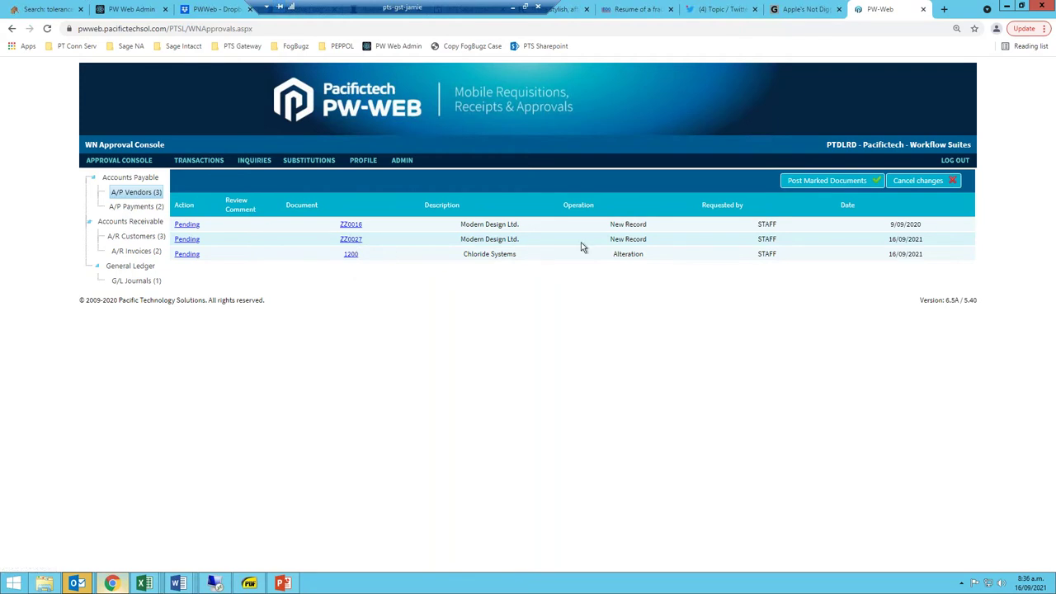
# Step: Page through ZZ0027's Change Details proposing Modern Design Ltd. in Richmond, BC, then close them
pyautogui.click(352, 239)
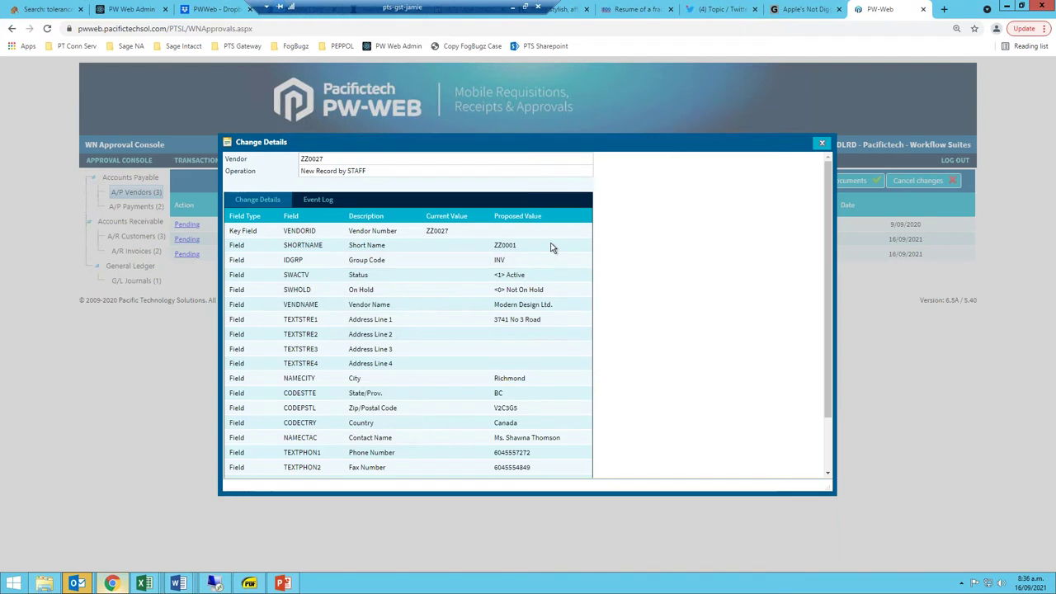
pyautogui.moveTo(828, 233); pyautogui.dragTo(831, 272)
pyautogui.click(295, 468)
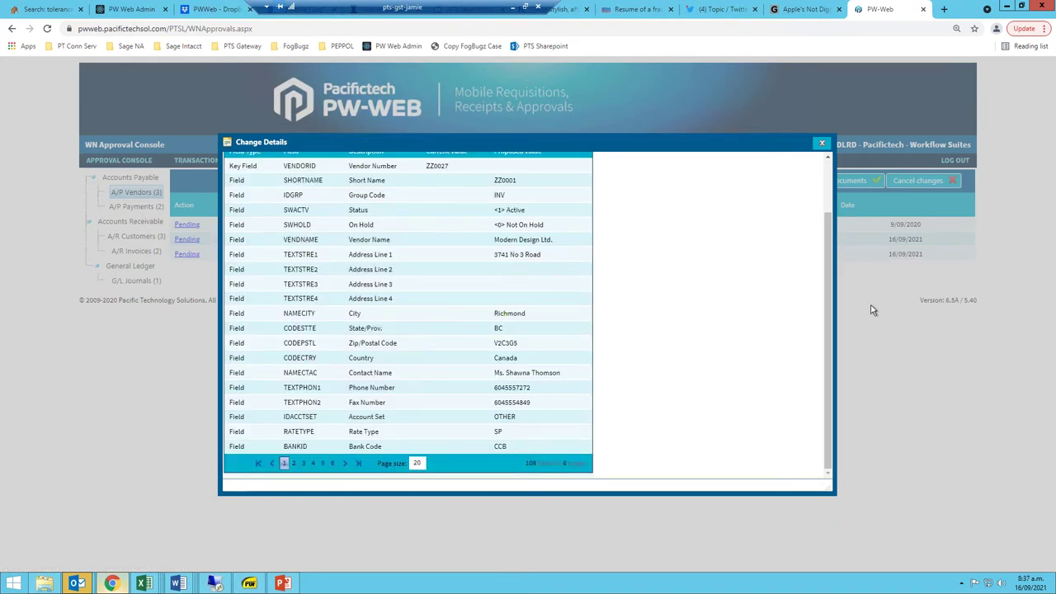
pyautogui.moveTo(828, 298); pyautogui.dragTo(825, 219)
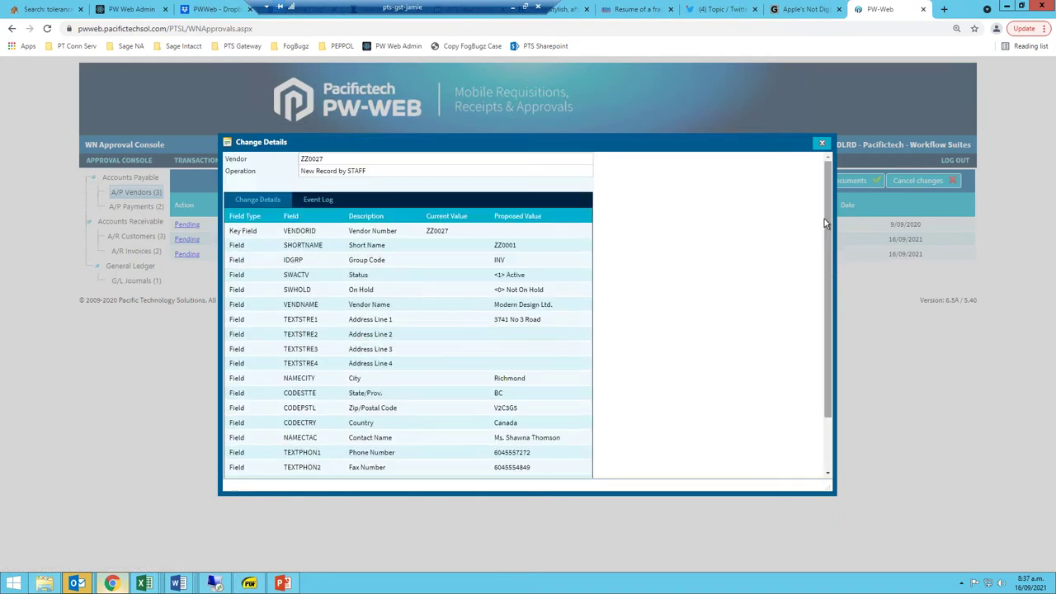
pyautogui.click(823, 146)
# Step: Mark vendor ZZ0027 as Approve with the comment 'This looks fine'
pyautogui.click(823, 146)
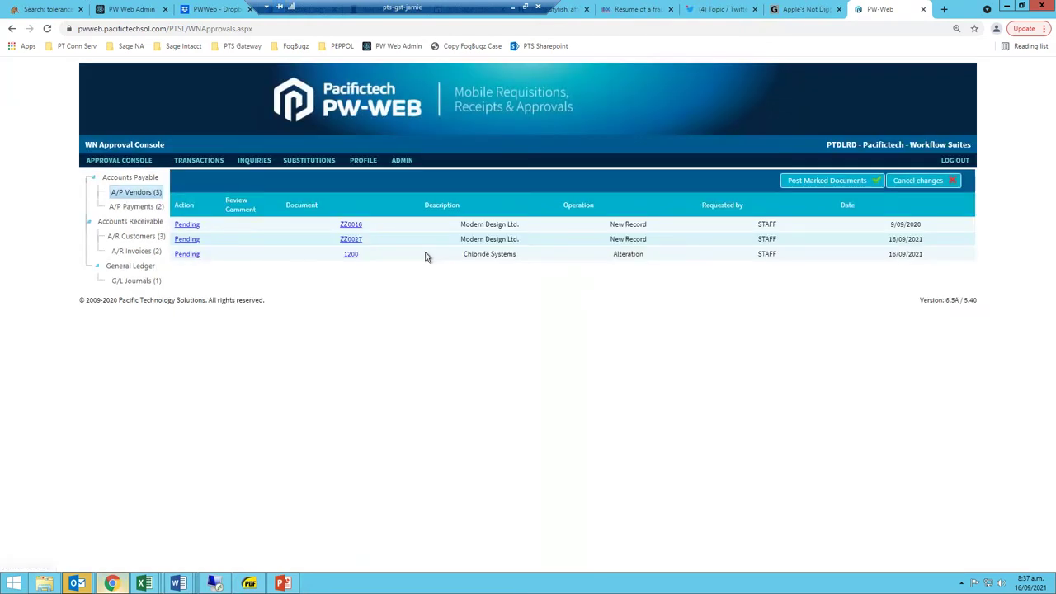
pyautogui.click(195, 241)
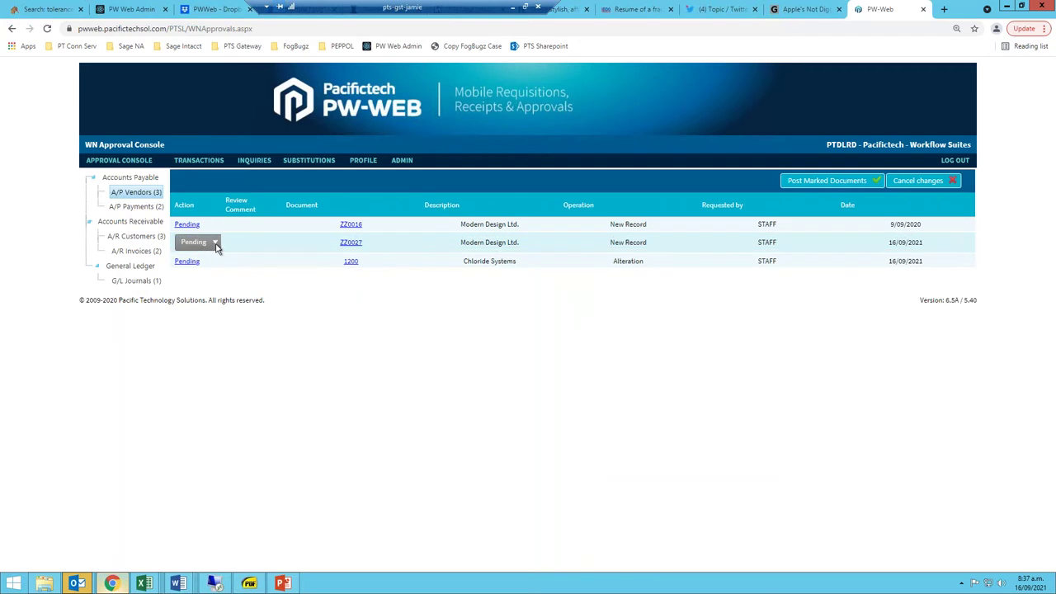
pyautogui.click(217, 247)
pyautogui.click(195, 273)
pyautogui.click(253, 244)
pyautogui.write('This looks fine')
pyautogui.click(312, 268)
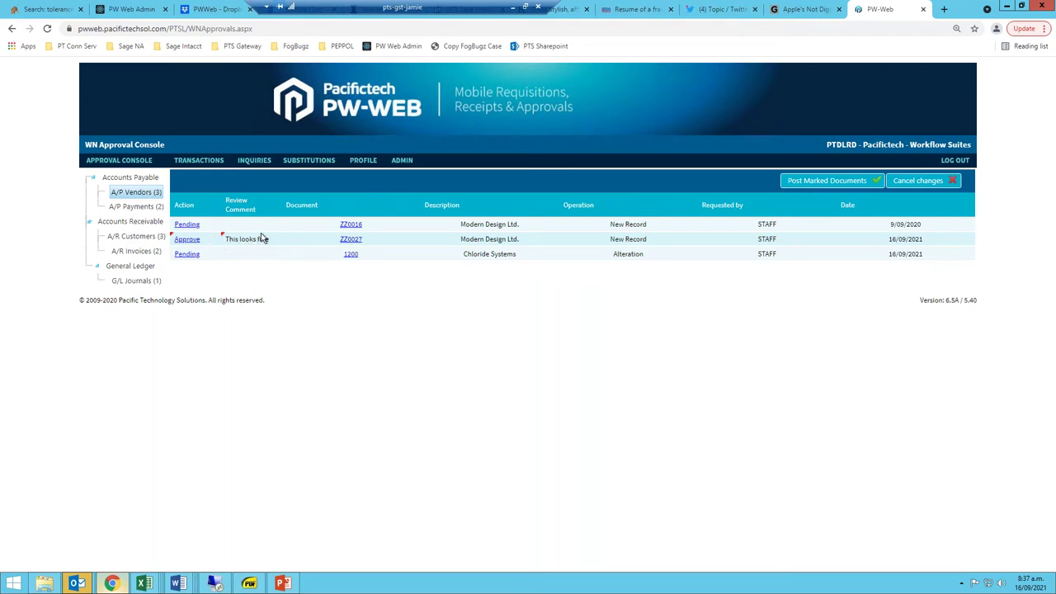
# Step: Decline vendor ZZ0016 with the comment 'Please gte more info' and post both marked documents
pyautogui.click(196, 224)
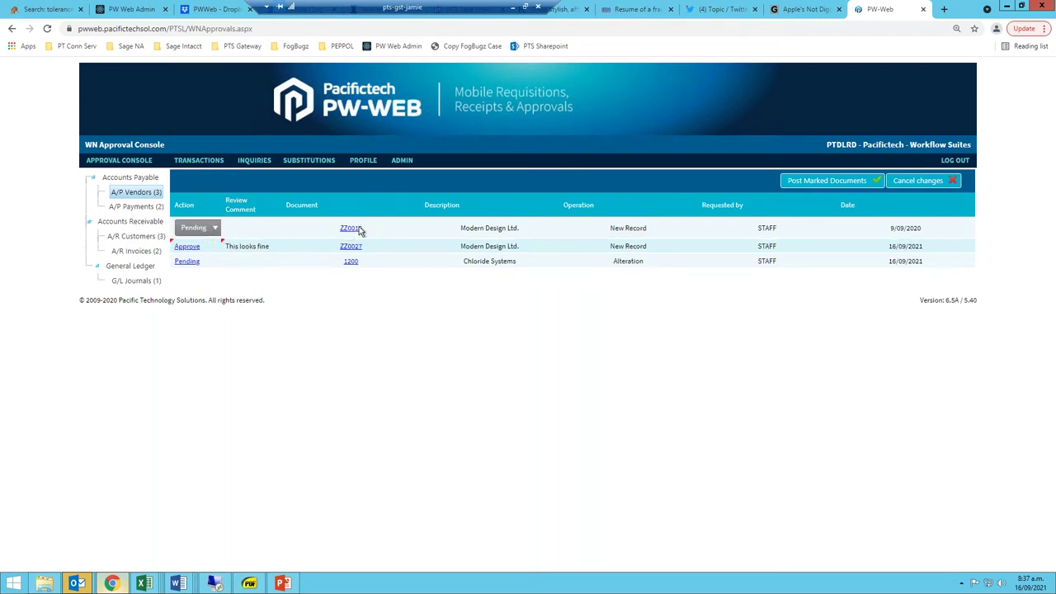
pyautogui.click(215, 229)
pyautogui.click(194, 273)
pyautogui.click(244, 227)
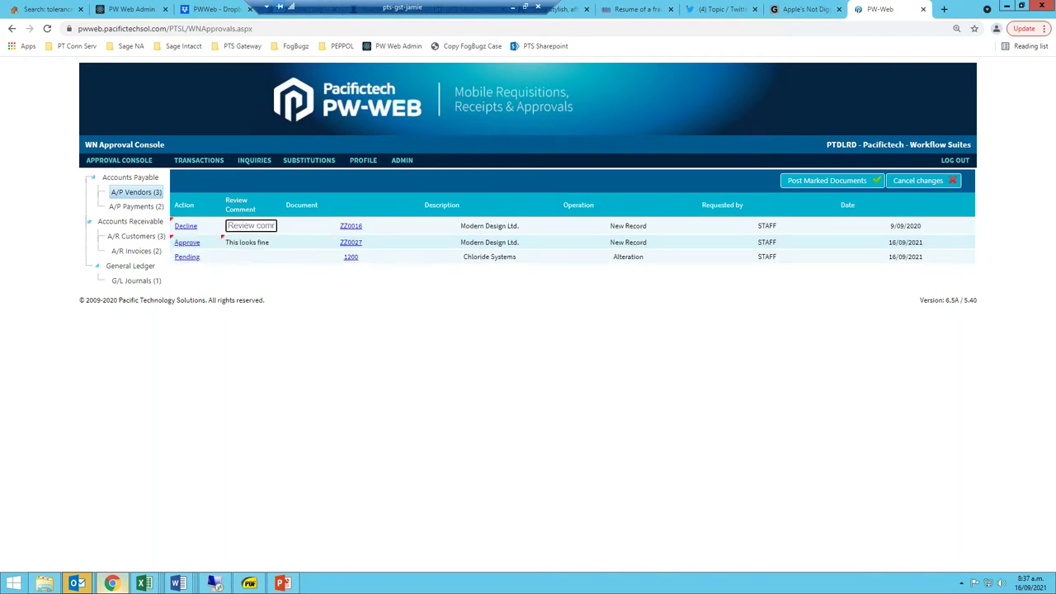
pyautogui.write('Please gte more info')
pyautogui.press('Tab')
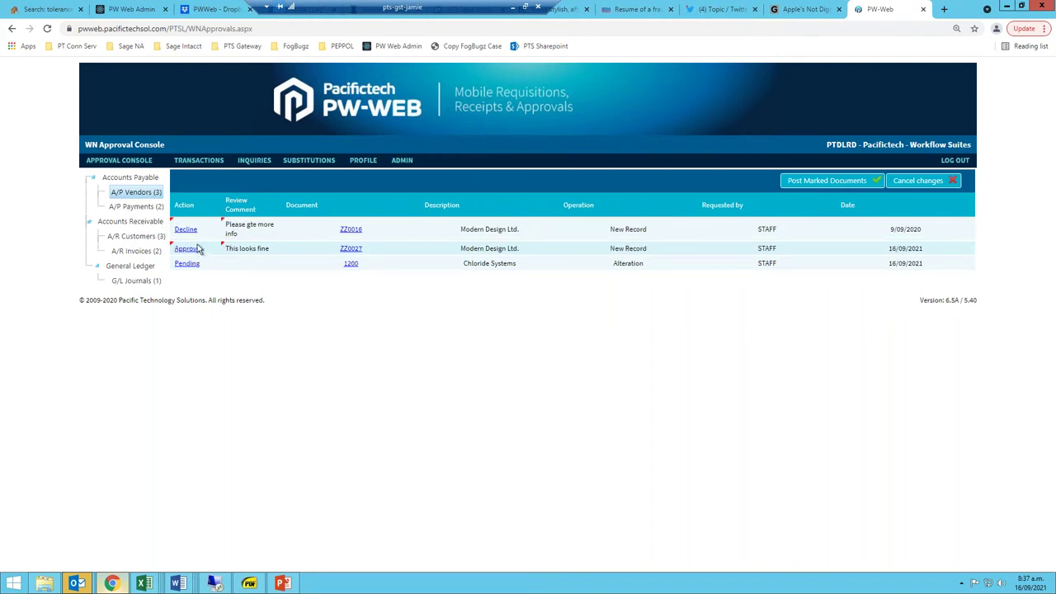
pyautogui.click(863, 179)
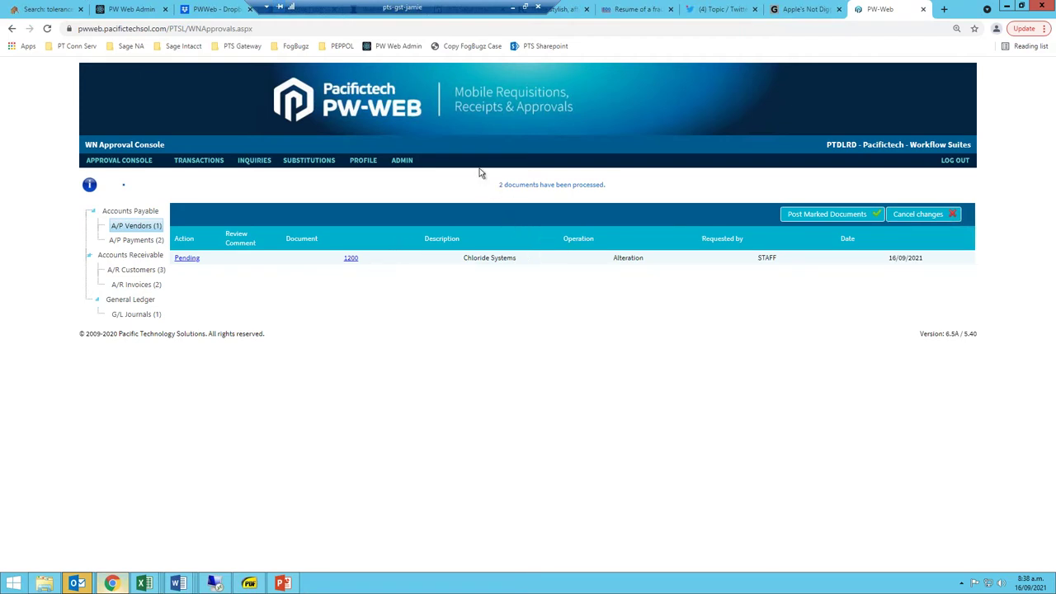
# Step: Refresh the approvals and preview vendor 1200's change log showing AC 9999 changed to 8888
pyautogui.click(214, 583)
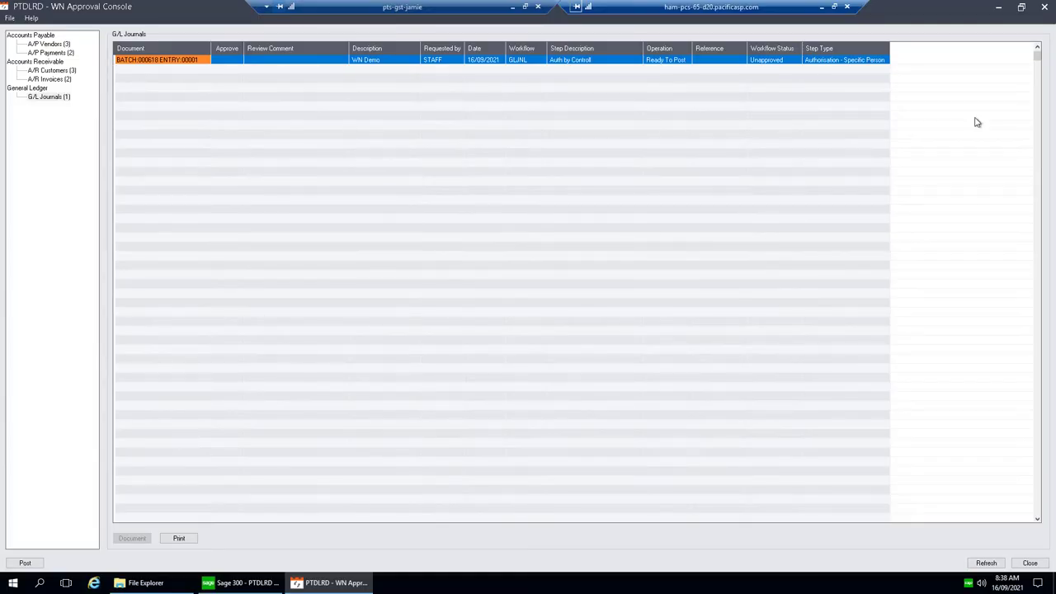
pyautogui.click(986, 562)
pyautogui.click(997, 567)
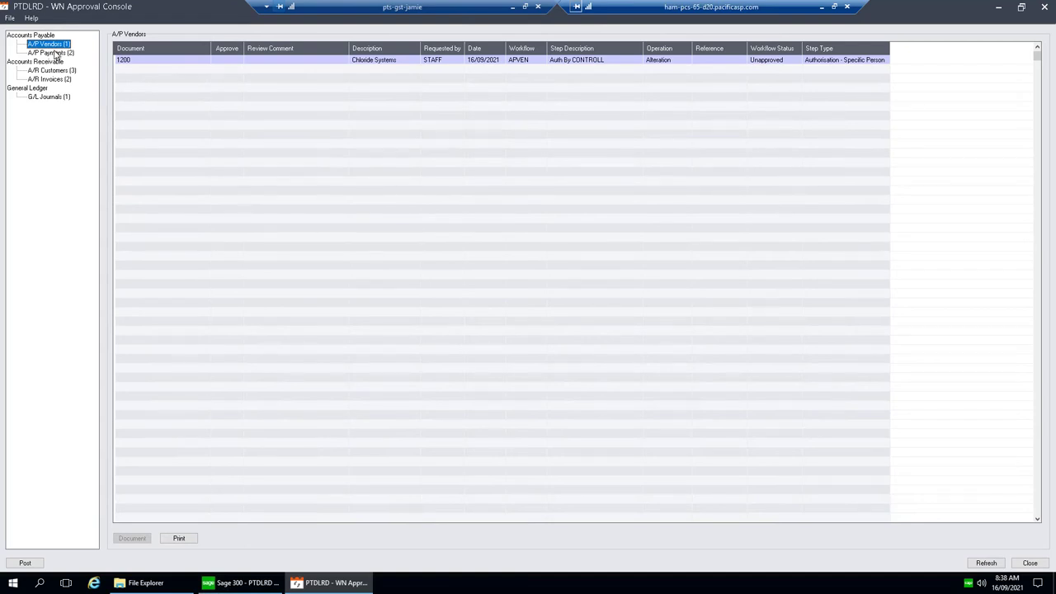
pyautogui.click(153, 61)
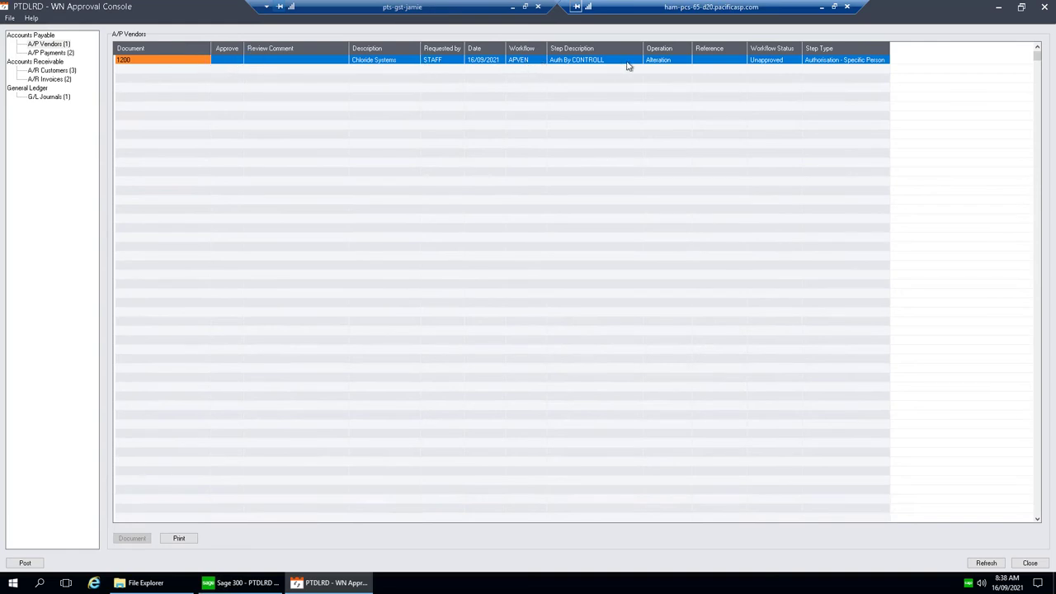
pyautogui.click(656, 65)
pyautogui.click(189, 540)
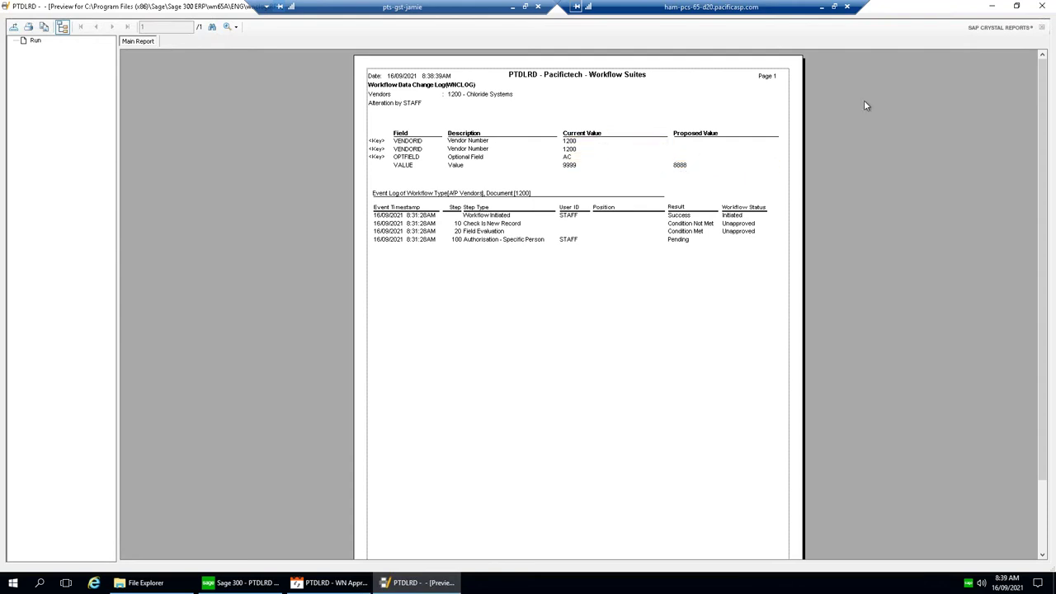
pyautogui.click(1041, 6)
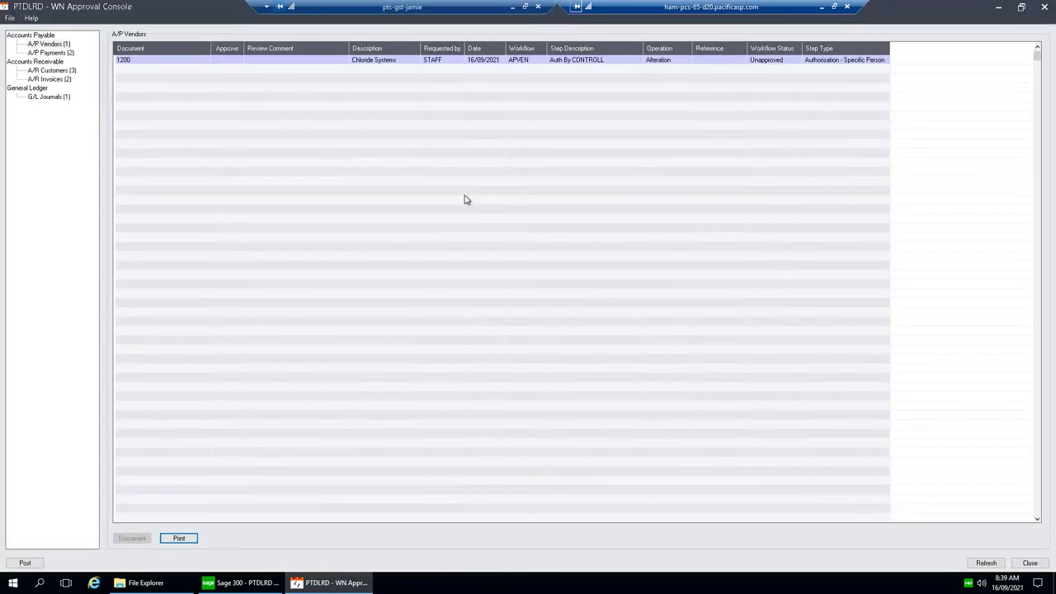
# Step: Approve vendor 1200, then check customer 8831's change log and approve its credit limit change
pyautogui.click(231, 61)
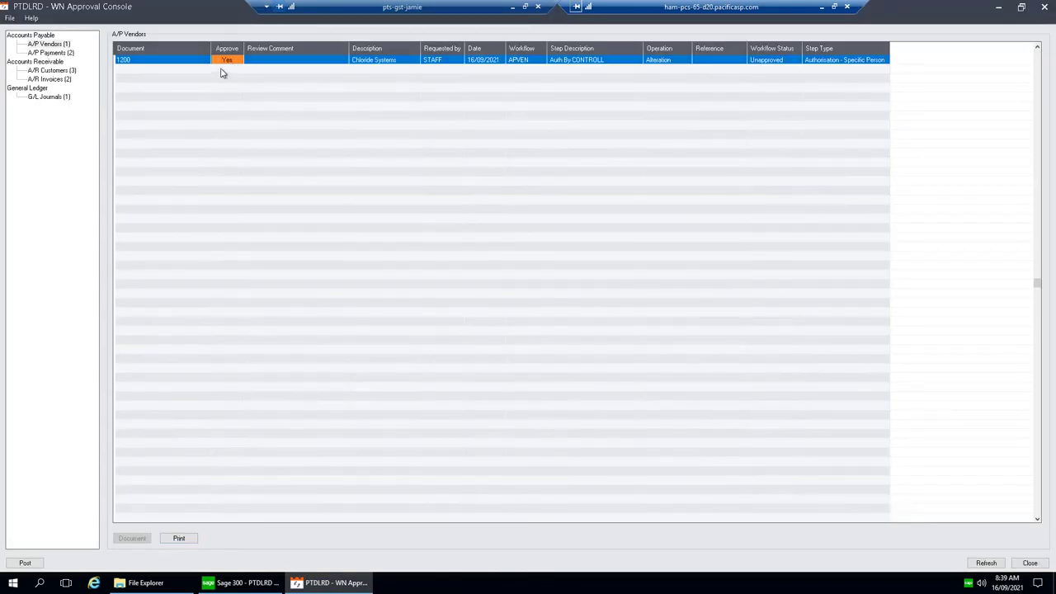
pyautogui.click(52, 70)
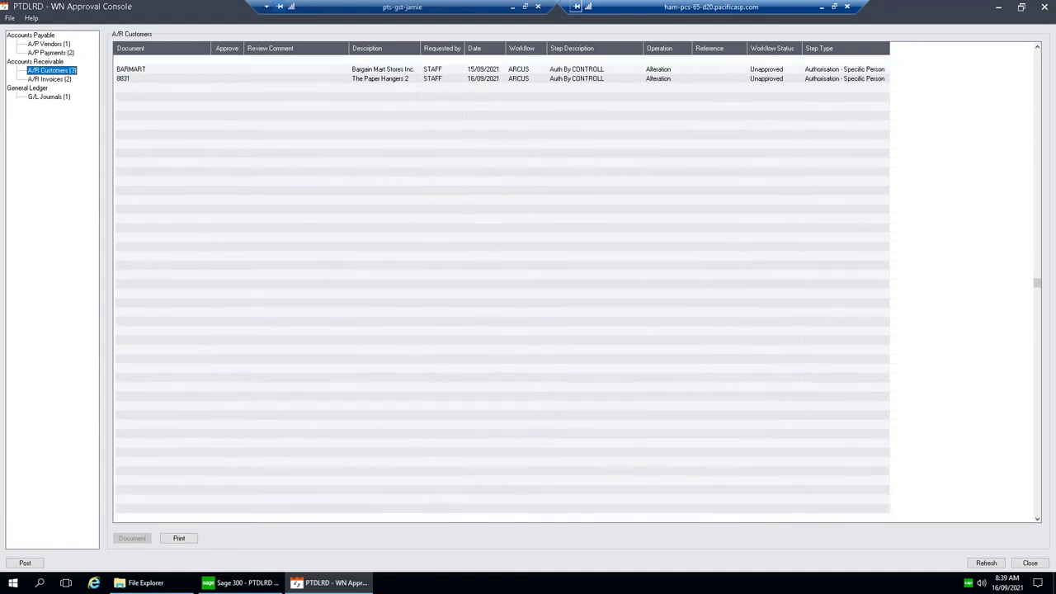
pyautogui.click(142, 80)
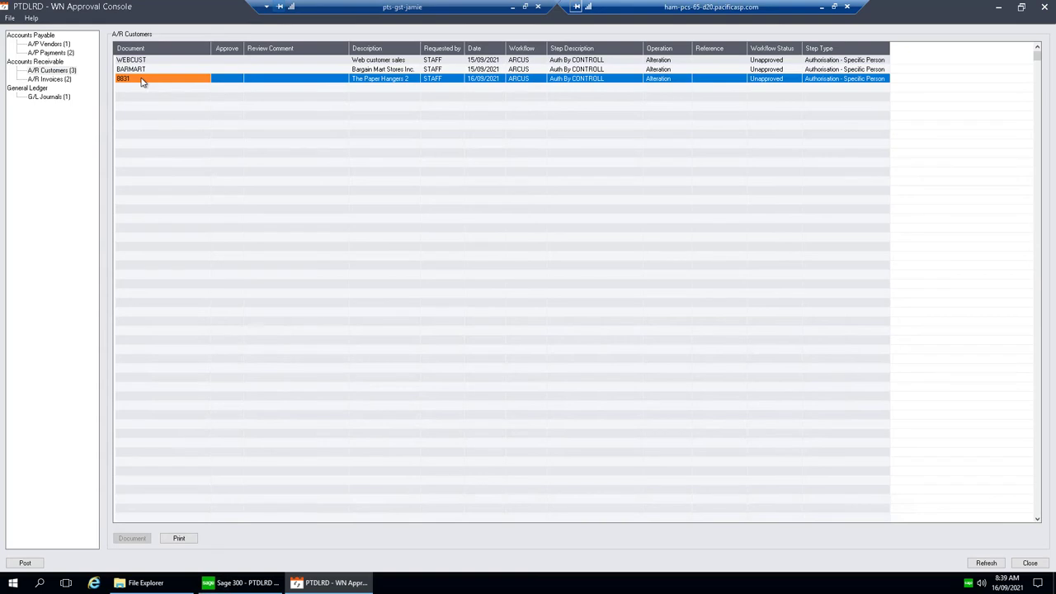
pyautogui.click(179, 540)
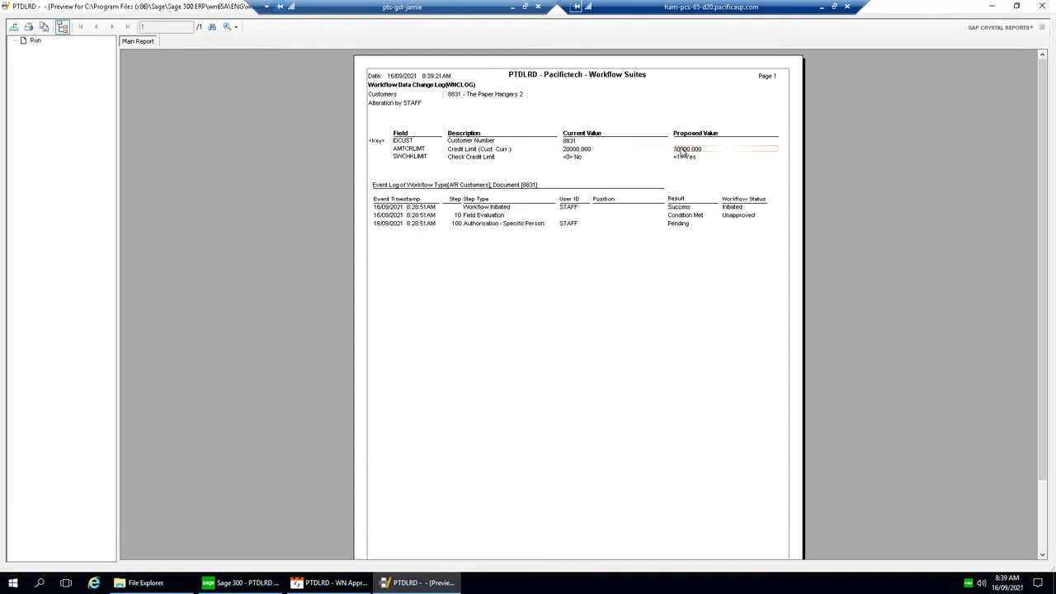
pyautogui.hotkey('alt', 'F4')
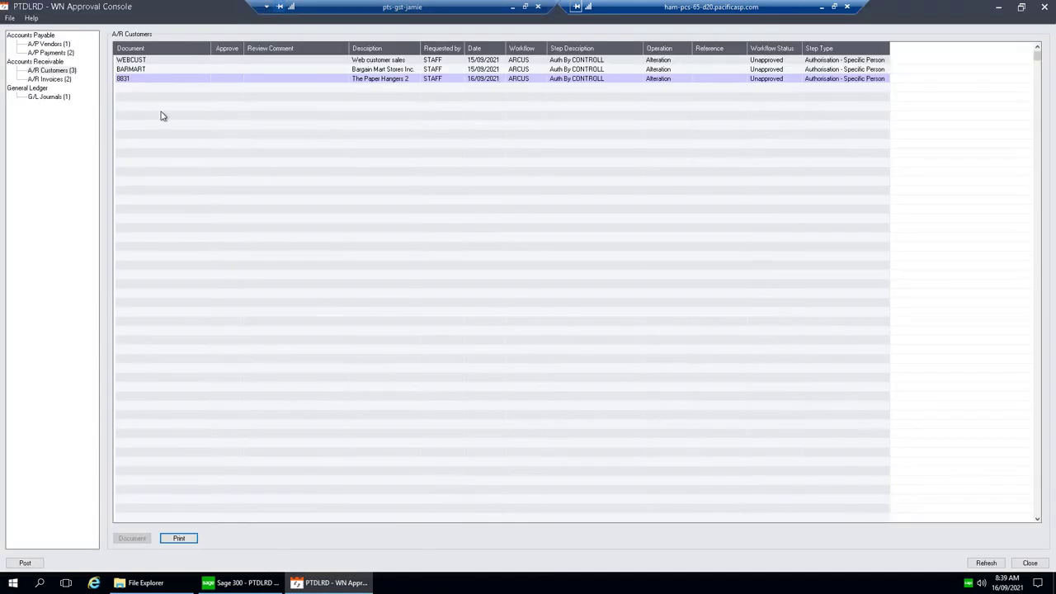
pyautogui.click(232, 80)
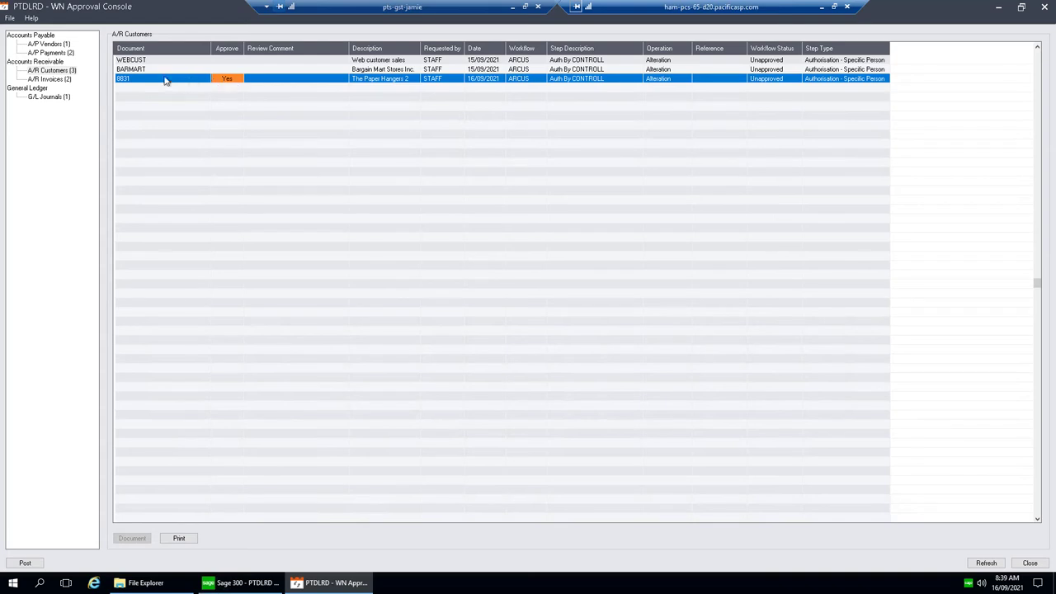
pyautogui.click(66, 79)
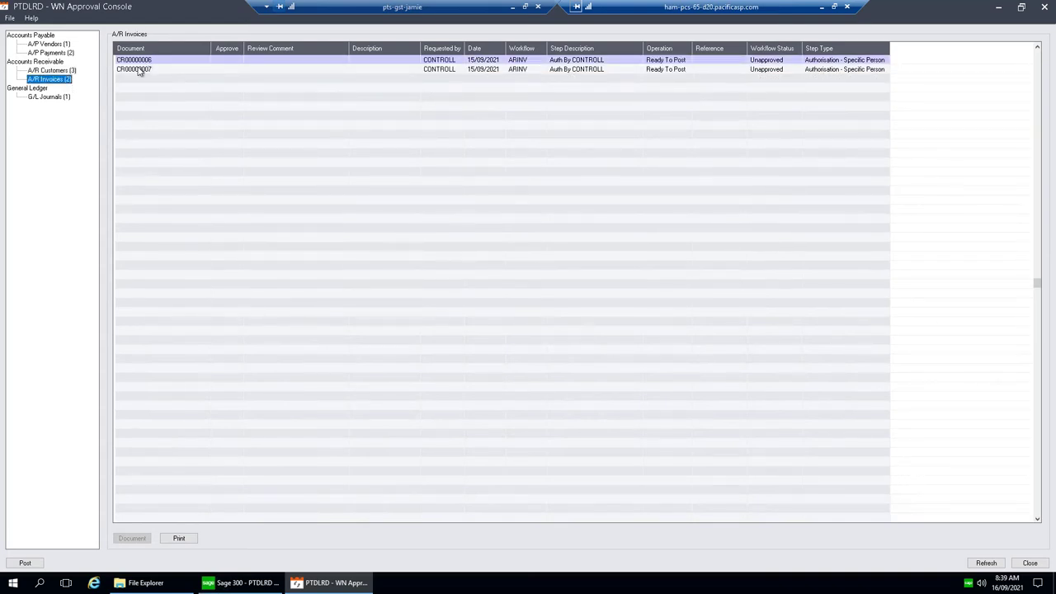
# Step: Select invoice CR00000007, then review G/L journal batch 000618 entry 00001 in G/L Journal Entry
pyautogui.click(142, 69)
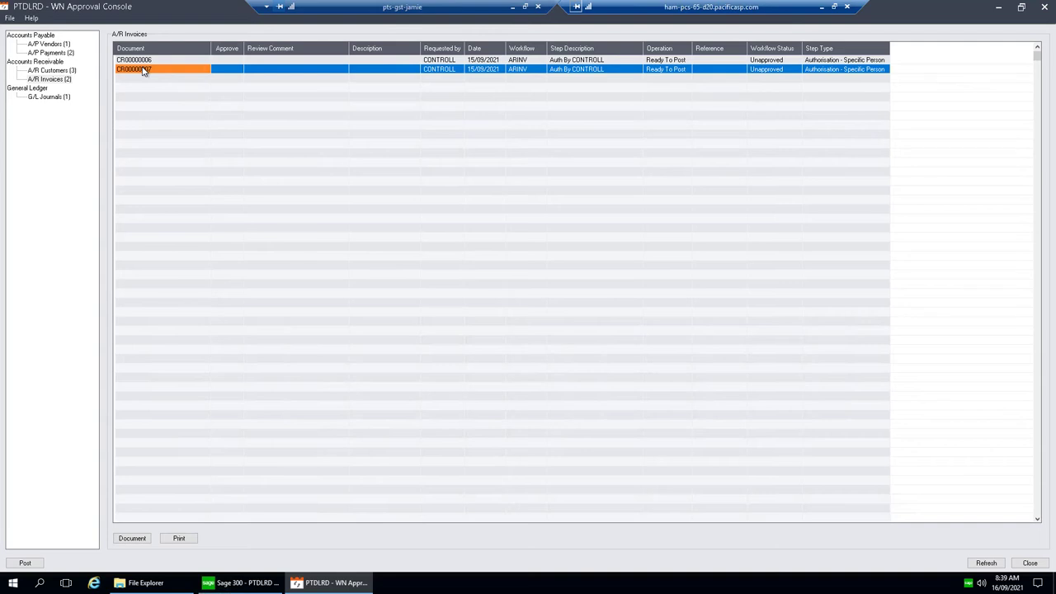
pyautogui.click(51, 97)
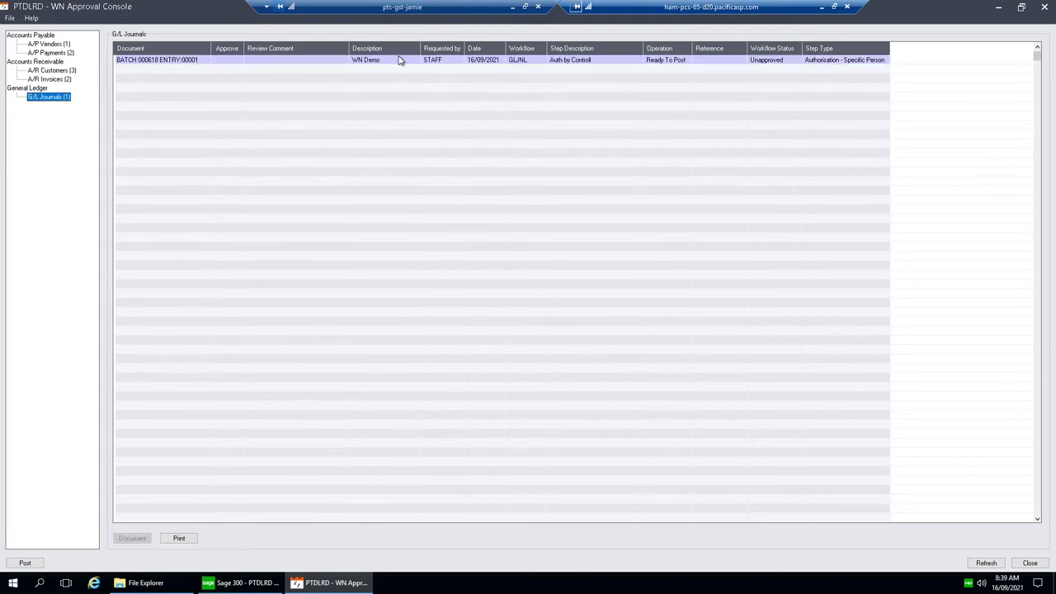
pyautogui.click(176, 64)
pyautogui.doubleClick(175, 64)
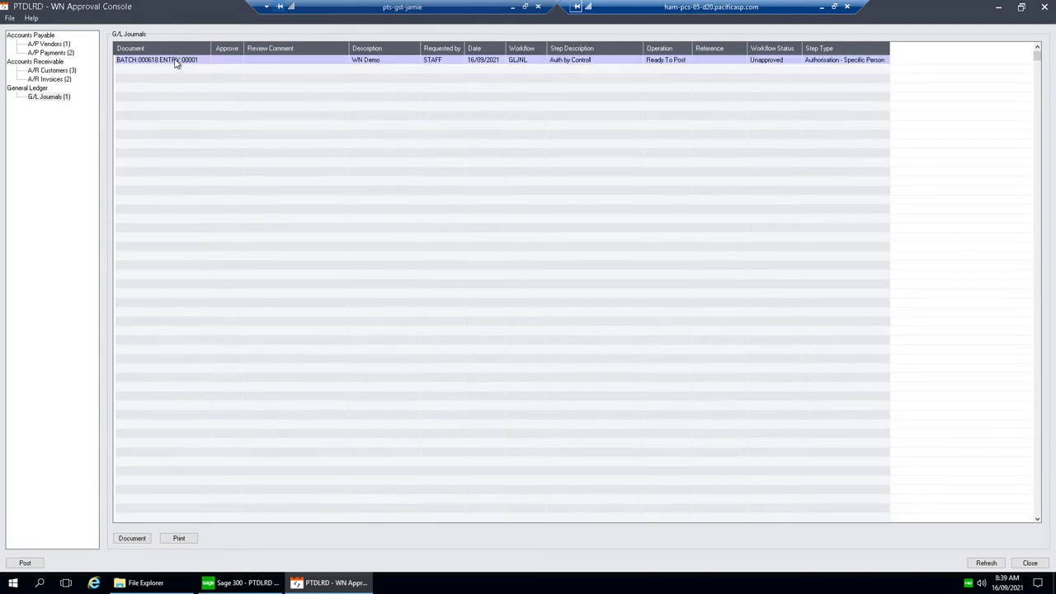
pyautogui.click(220, 98)
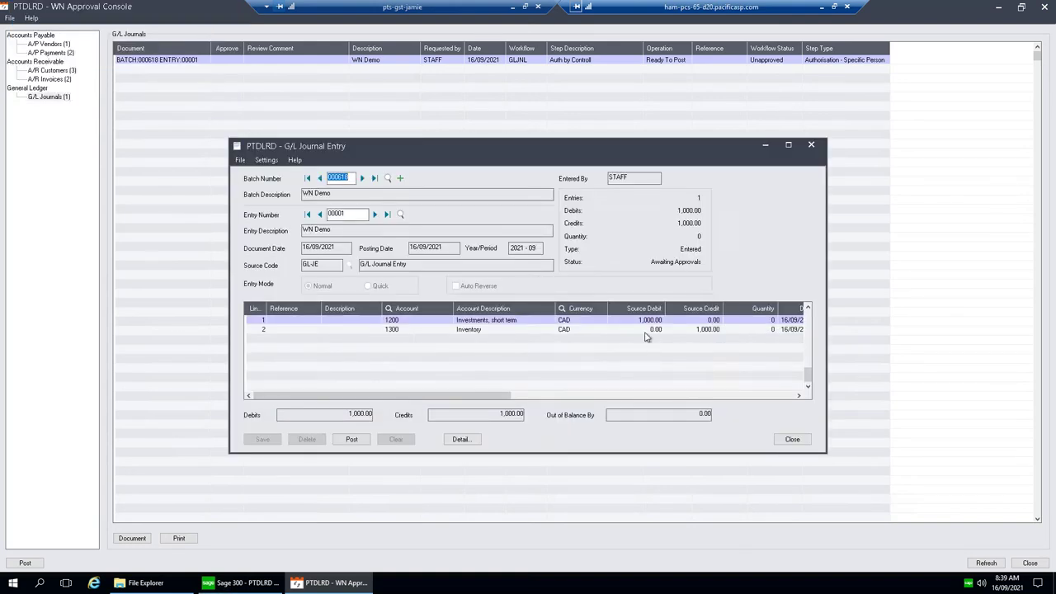
pyautogui.click(792, 440)
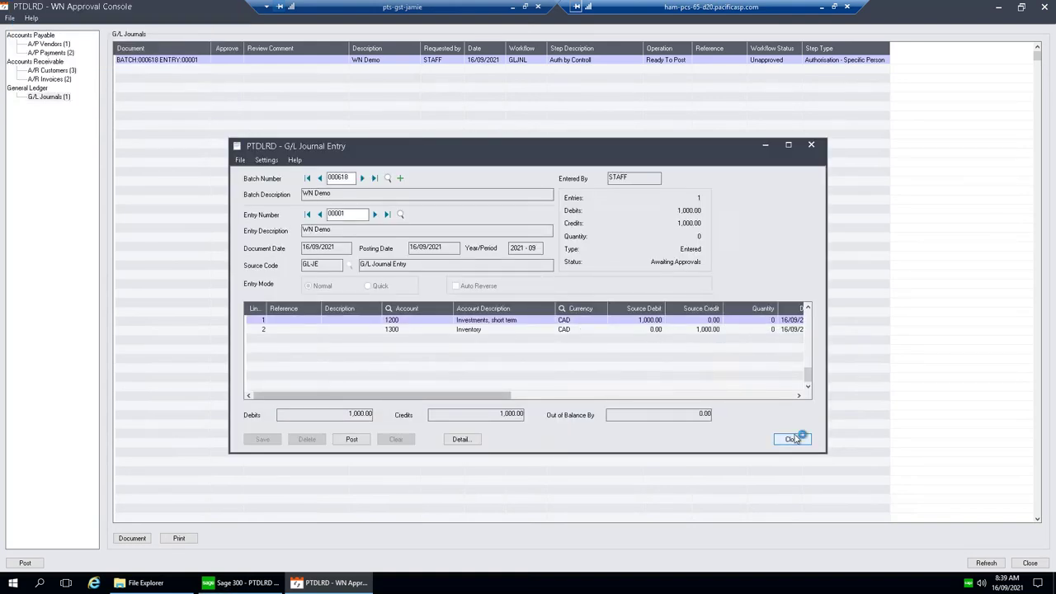
pyautogui.click(51, 53)
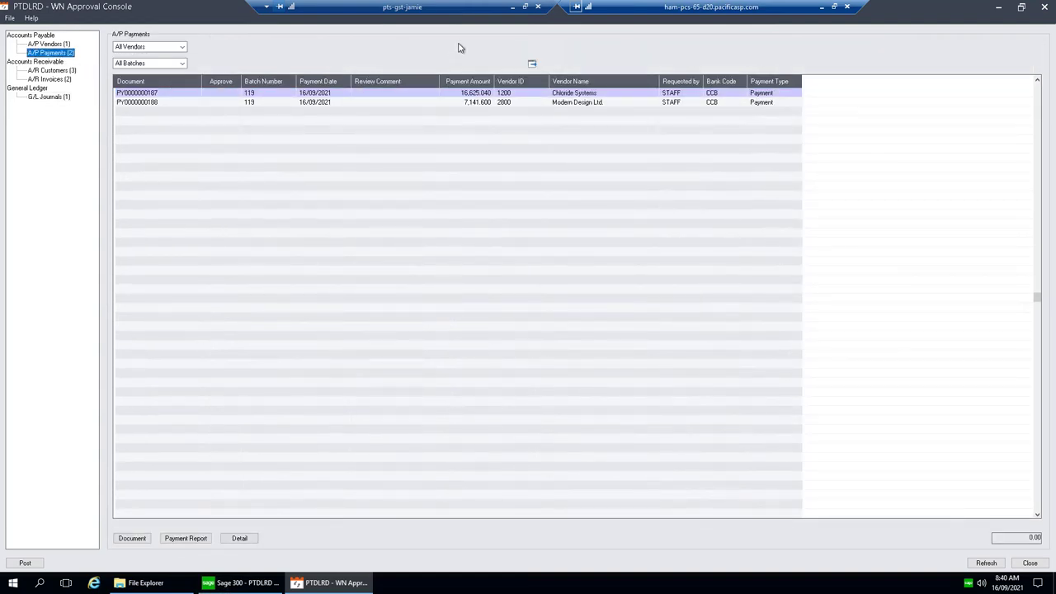
pyautogui.click(179, 93)
pyautogui.click(176, 102)
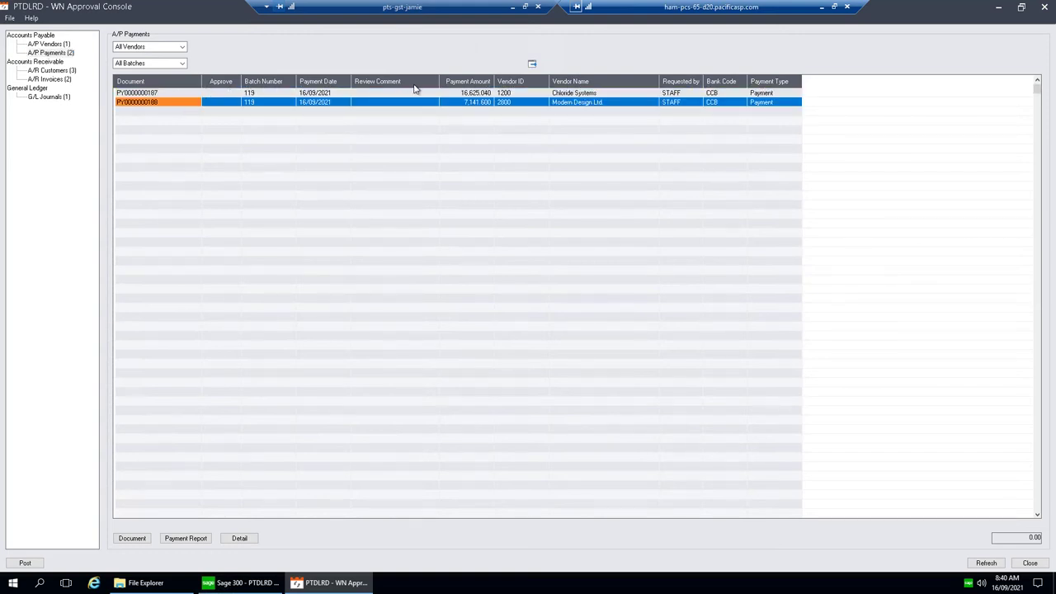
pyautogui.click(477, 92)
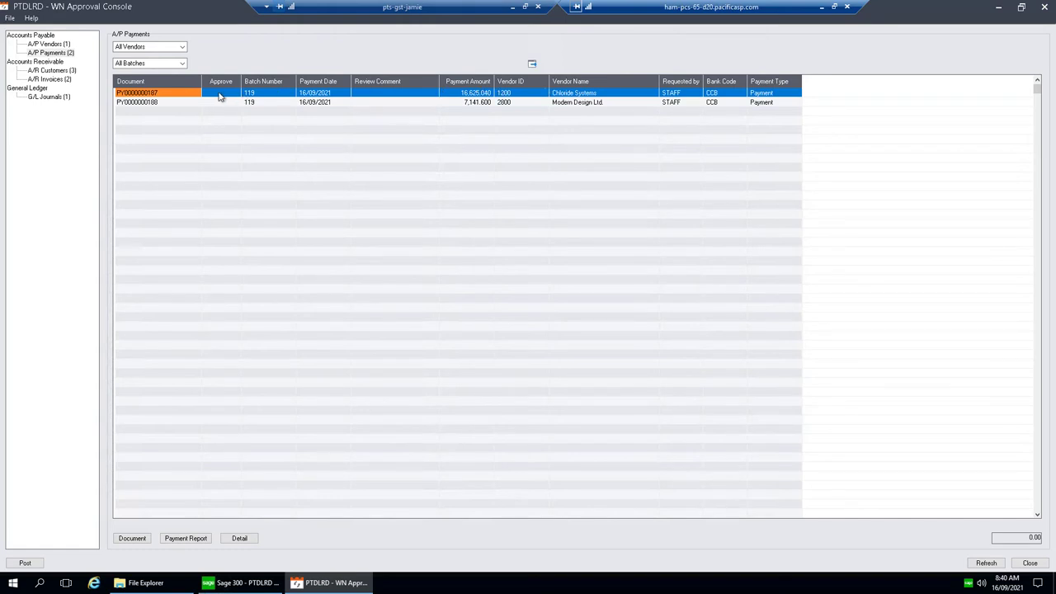
pyautogui.click(472, 94)
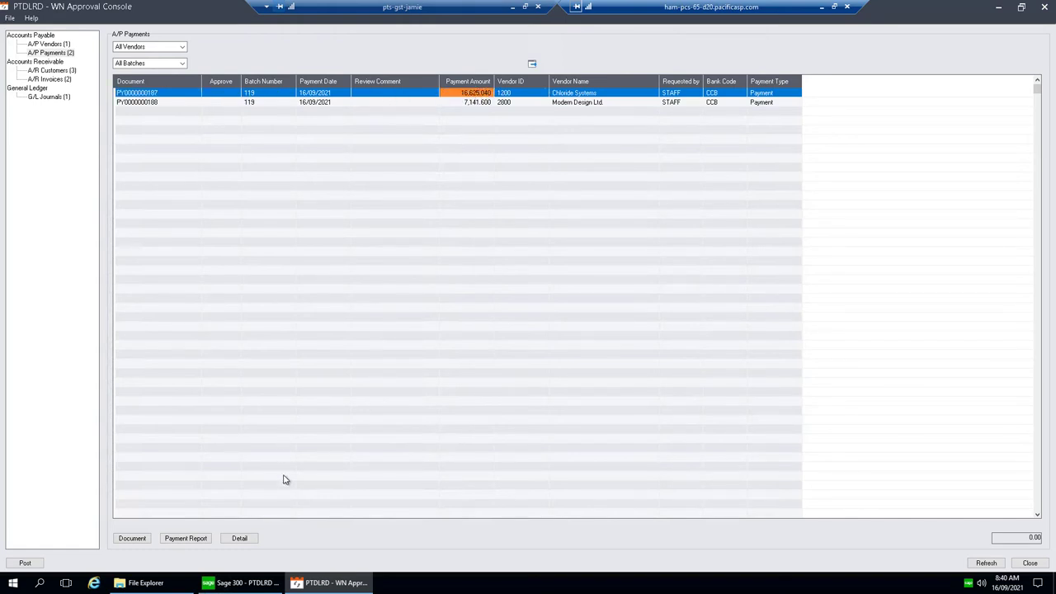
pyautogui.click(239, 538)
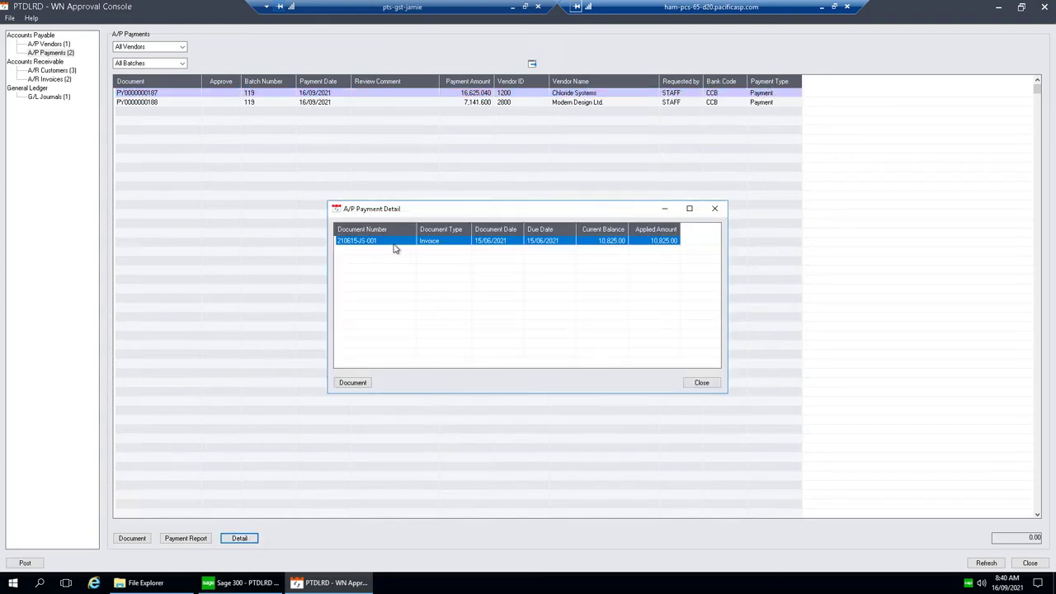
pyautogui.click(366, 384)
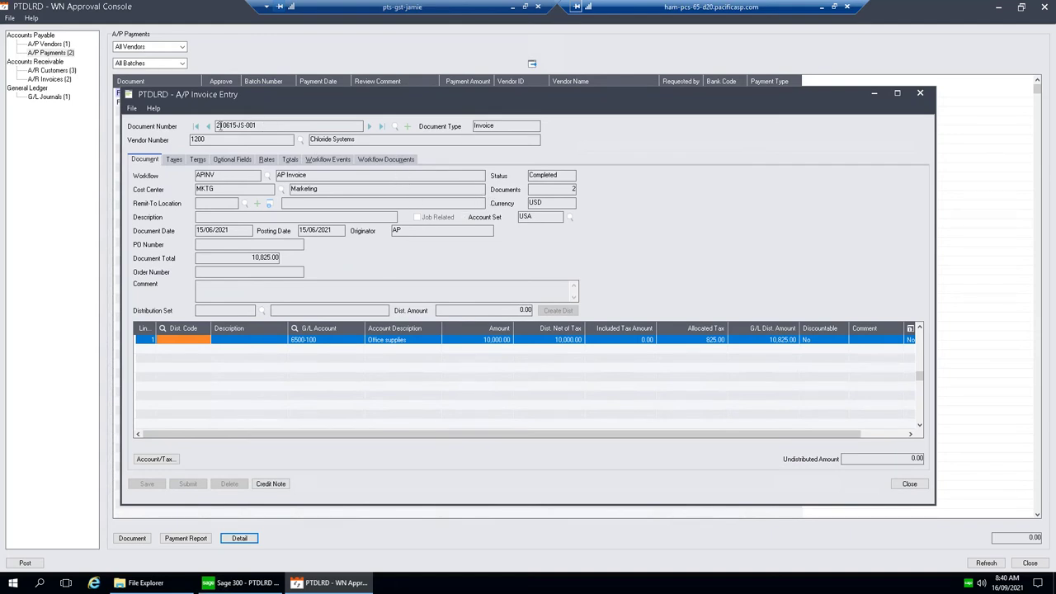
# Step: View the invoice's attached PDF under Workflow Documents
pyautogui.click(383, 163)
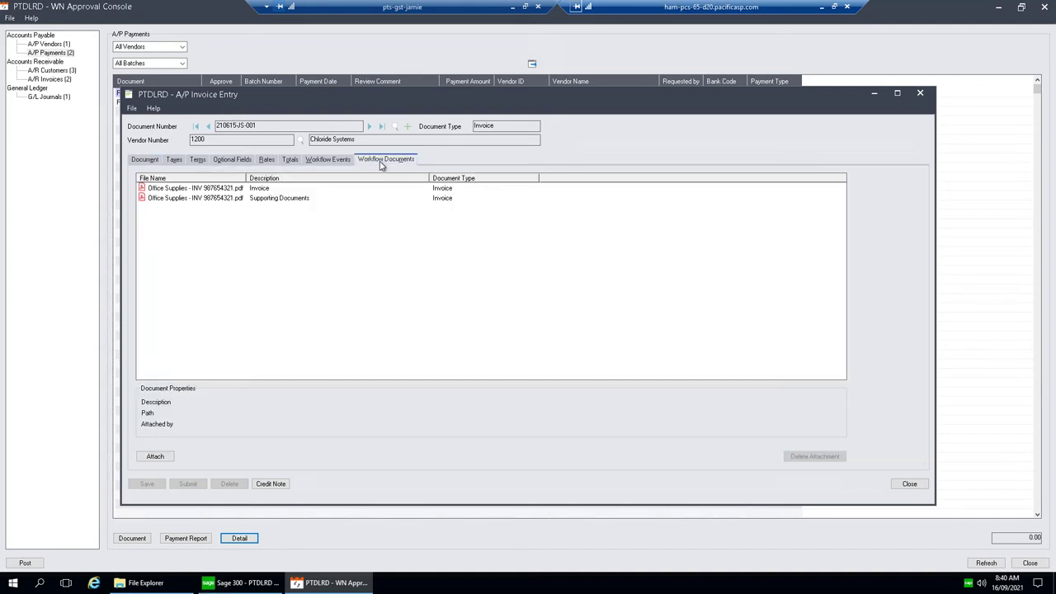
pyautogui.click(220, 190)
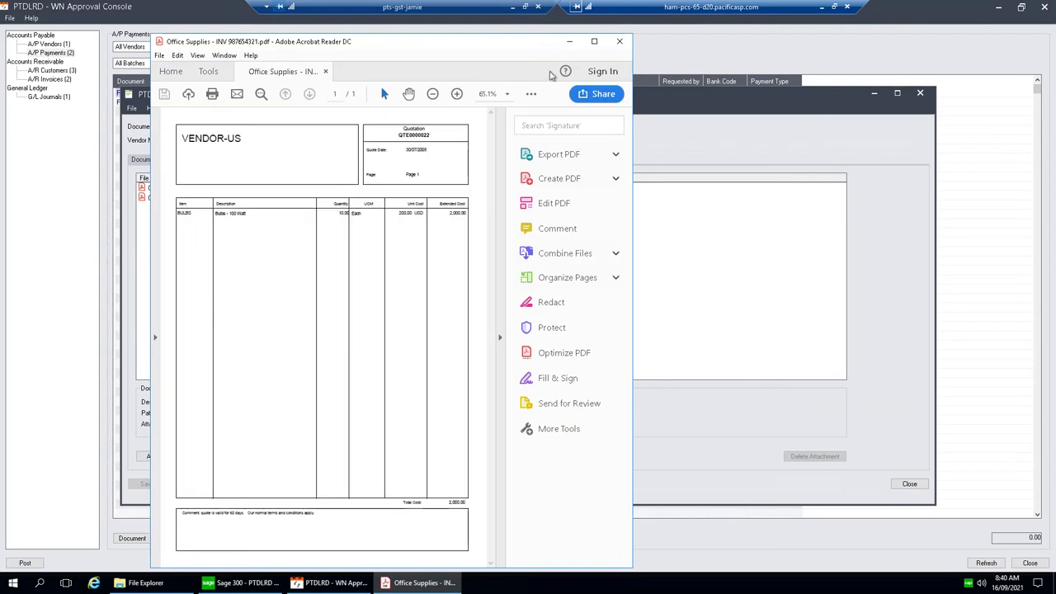
pyautogui.click(620, 41)
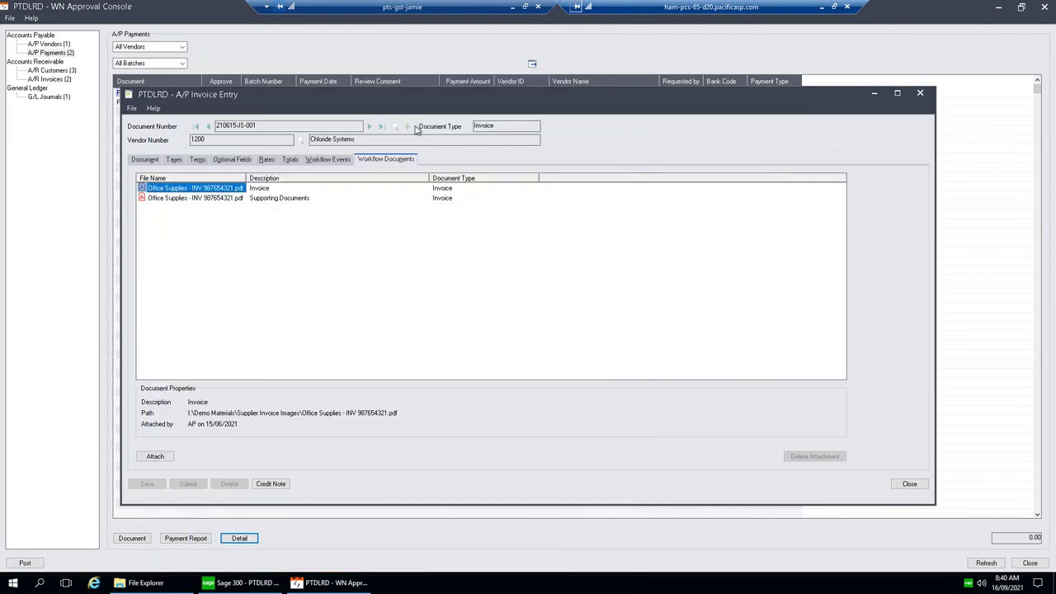
# Step: Refresh the Workflow Events and review step 10's 'Fine' authorisation and step 20, Check Below $500
pyautogui.click(330, 161)
pyautogui.click(149, 201)
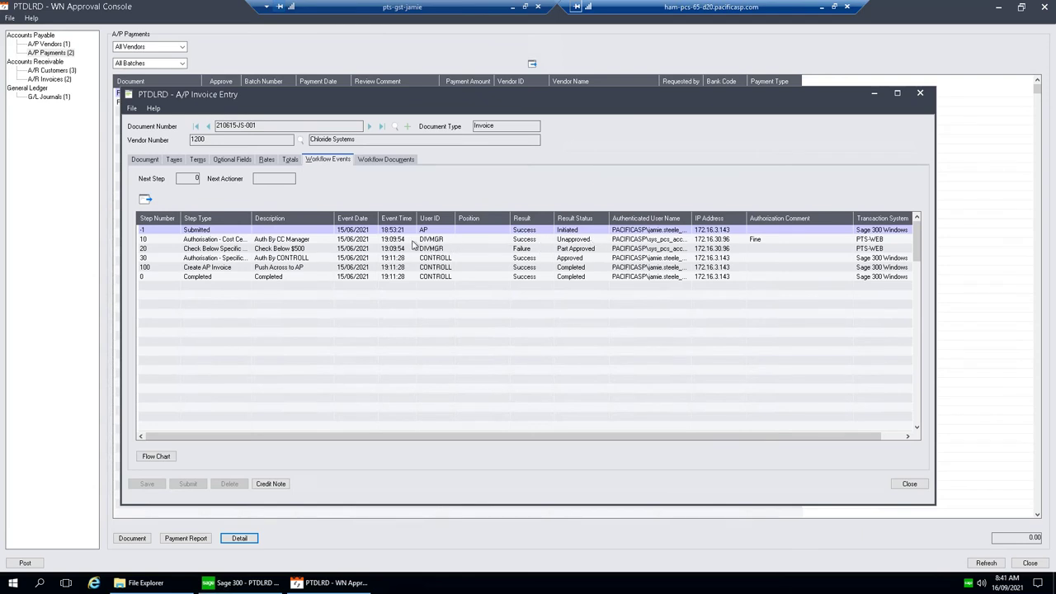
pyautogui.click(295, 240)
pyautogui.click(295, 250)
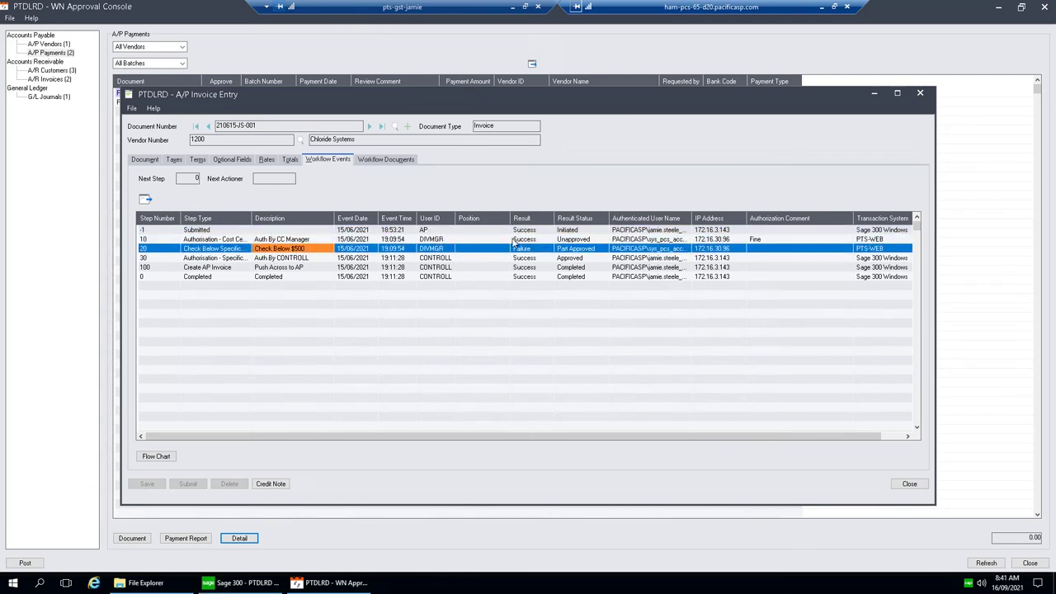
pyautogui.click(437, 239)
pyautogui.click(767, 241)
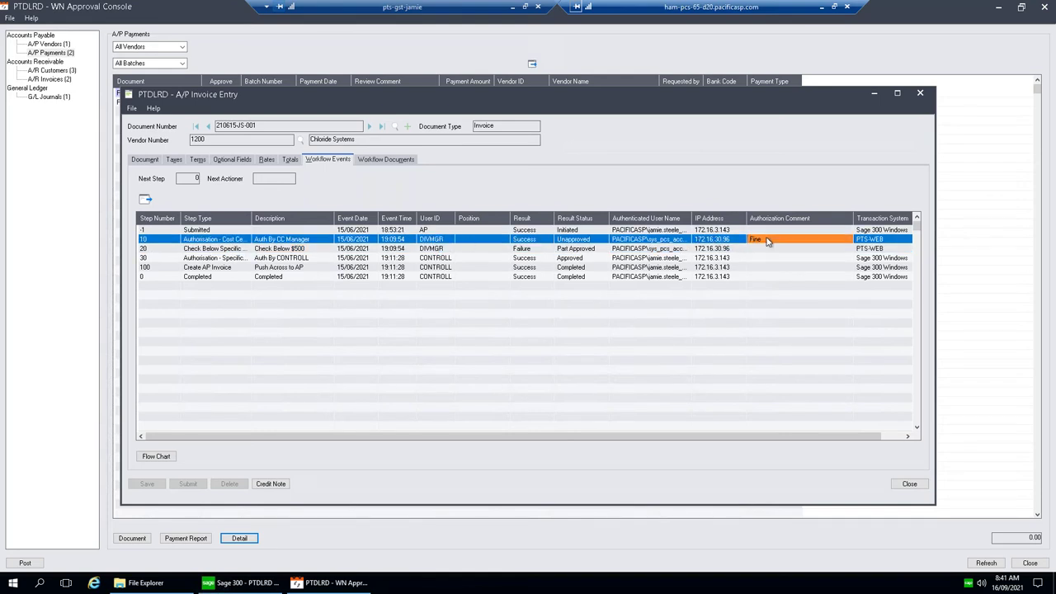
# Step: Check step 30's CONTROLL approval date and time, then close both invoice entry windows
pyautogui.click(446, 259)
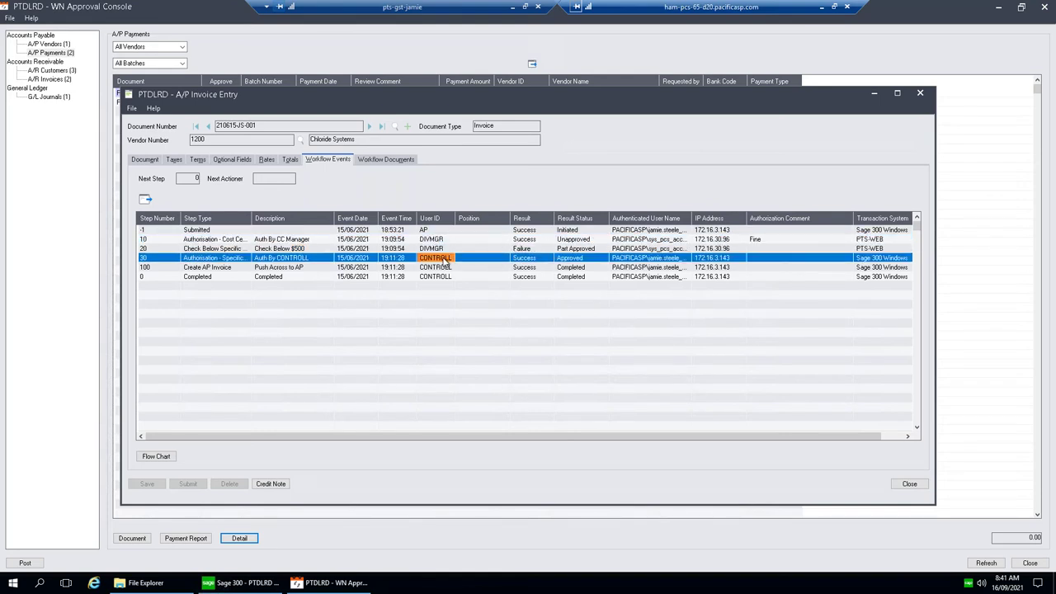
pyautogui.click(358, 263)
pyautogui.press('Right')
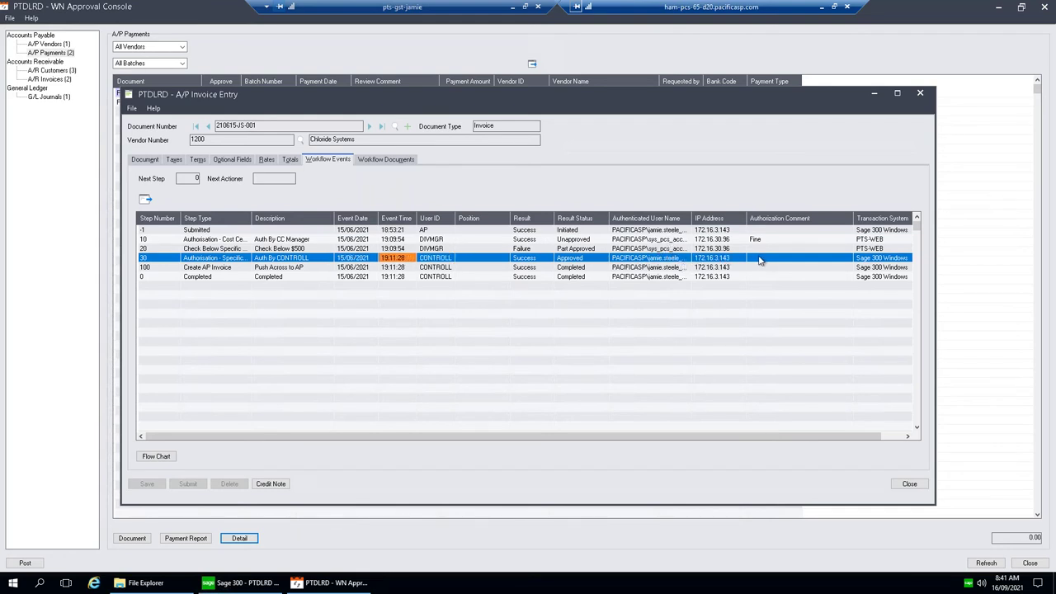
pyautogui.click(910, 484)
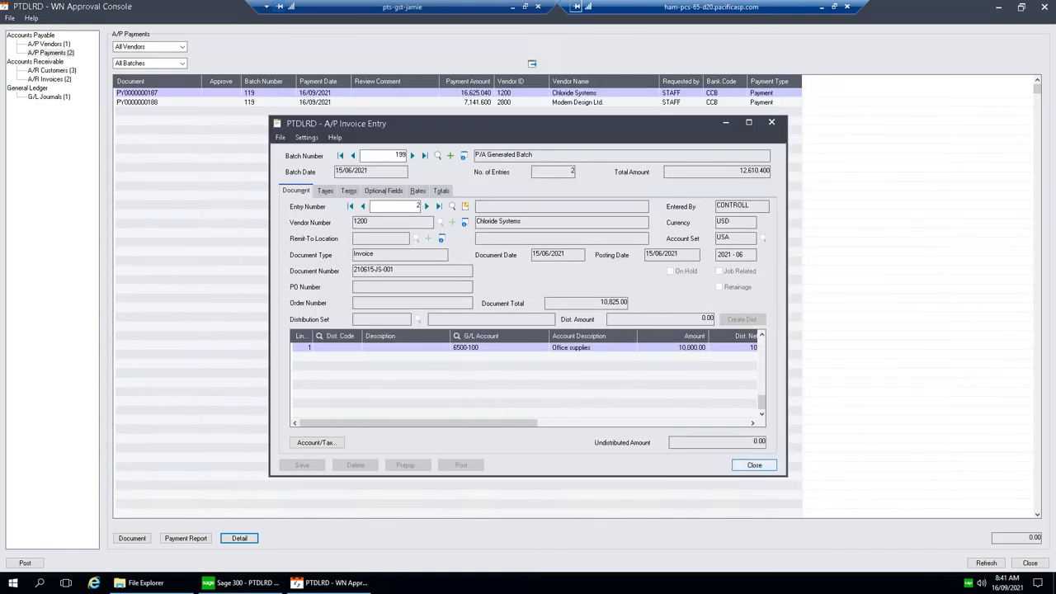
pyautogui.click(754, 468)
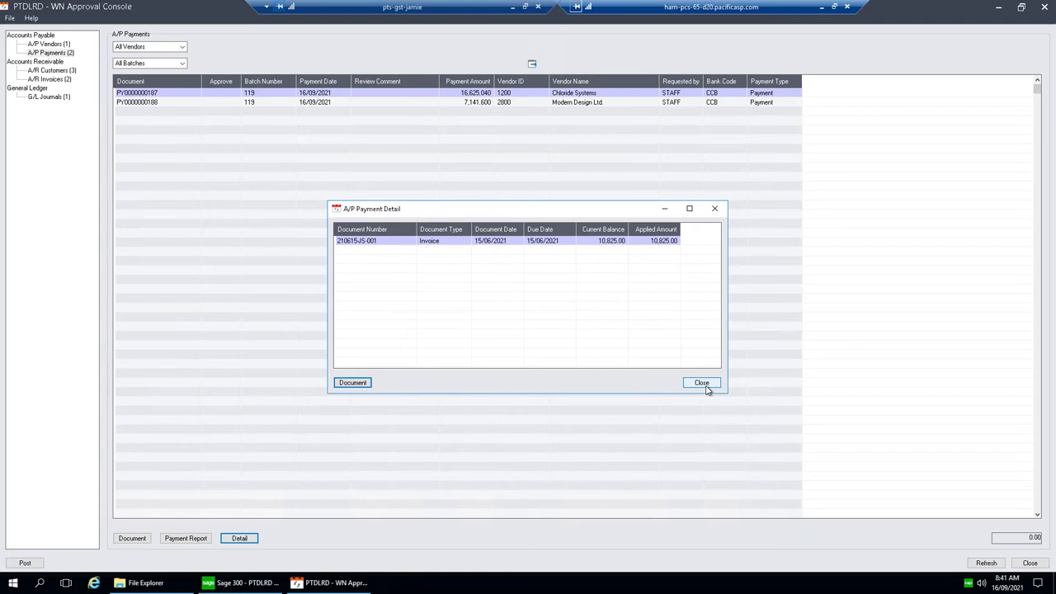
# Step: Set the Chloride Systems payment to Approve No with review comment 'Waiting on ABC', then select the Modern Design Ltd. row
pyautogui.click(701, 383)
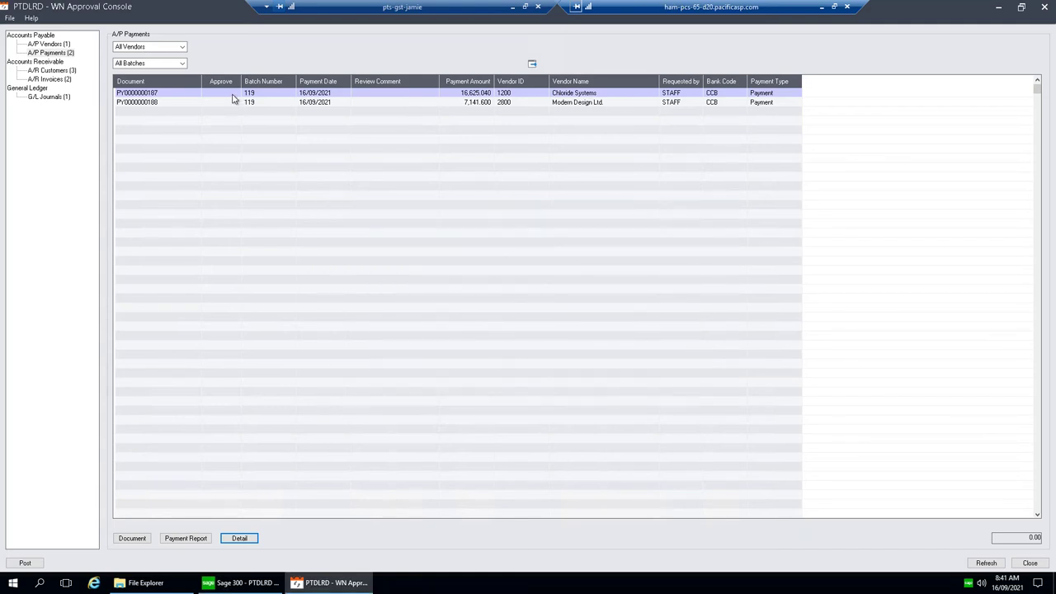
pyautogui.click(233, 95)
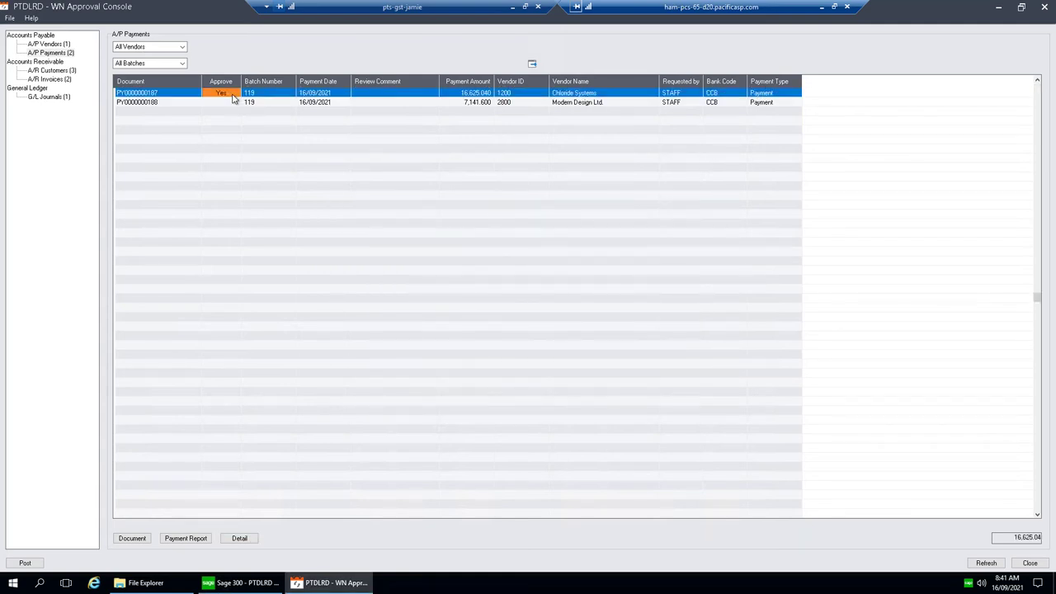
pyautogui.click(376, 95)
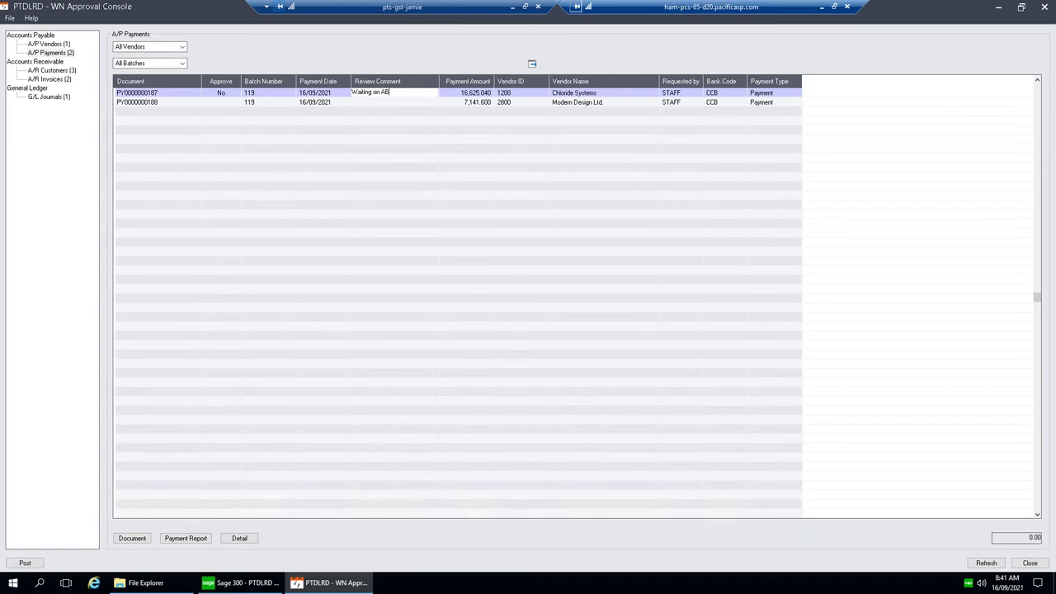
pyautogui.click(183, 101)
pyautogui.click(175, 95)
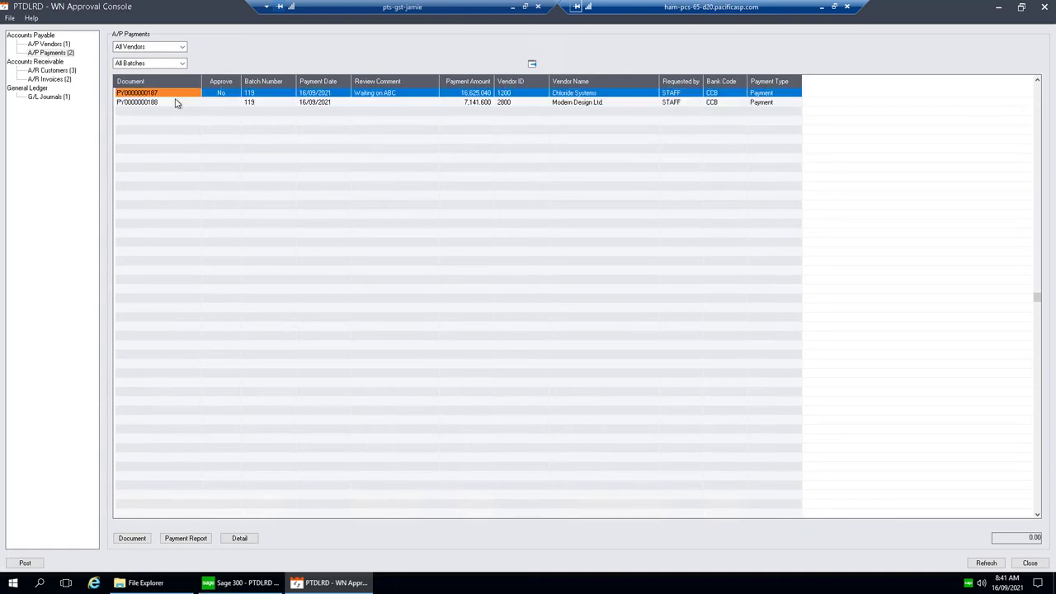
pyautogui.click(513, 93)
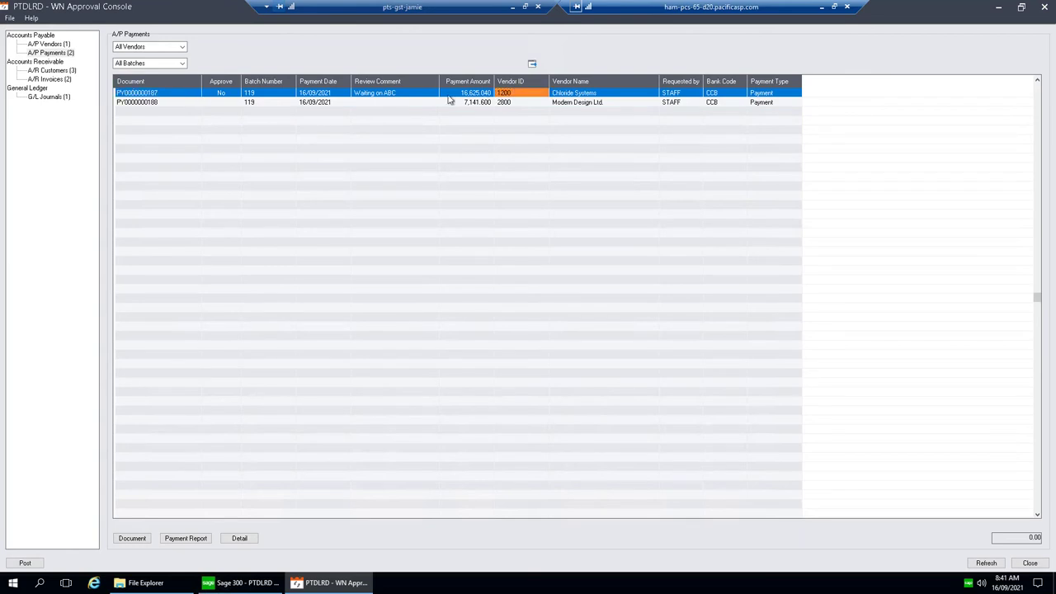
pyautogui.click(188, 103)
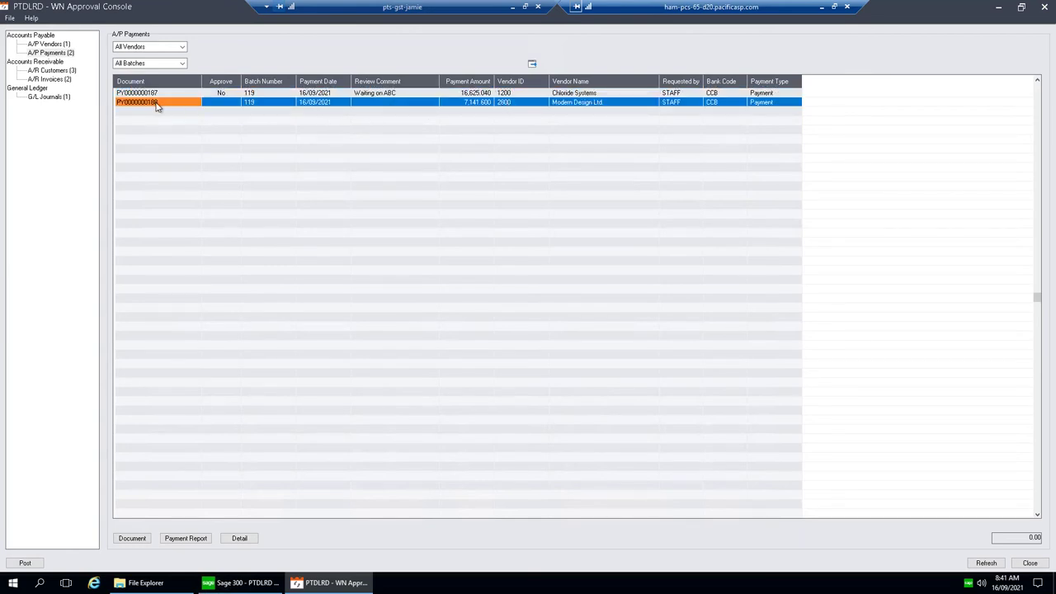
# Step: Review the Modern Design Ltd. payment's invoices, attached invoice PDF and workflow event history
pyautogui.click(241, 539)
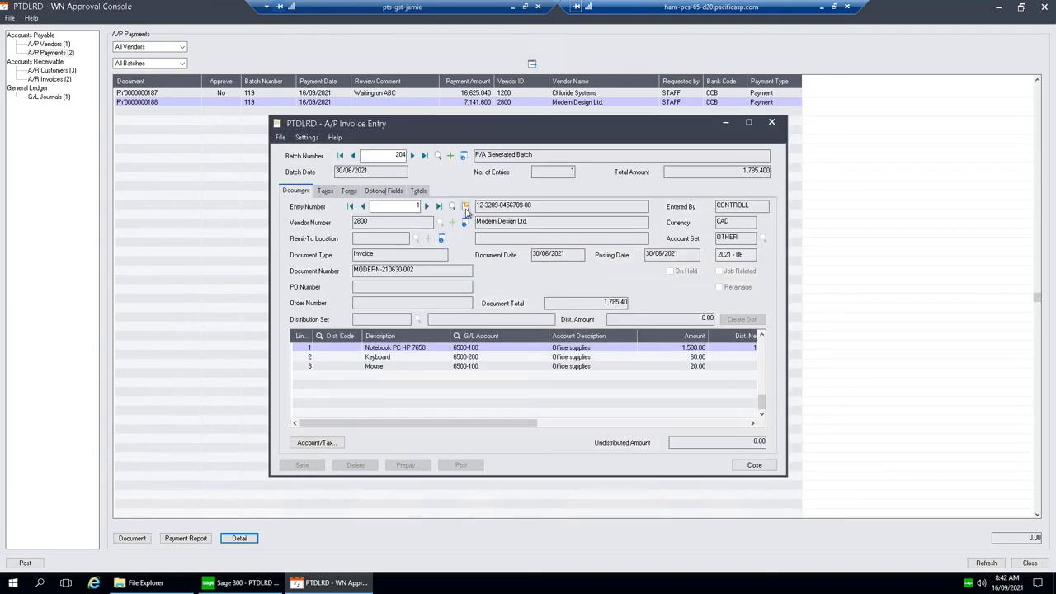
pyautogui.click(466, 208)
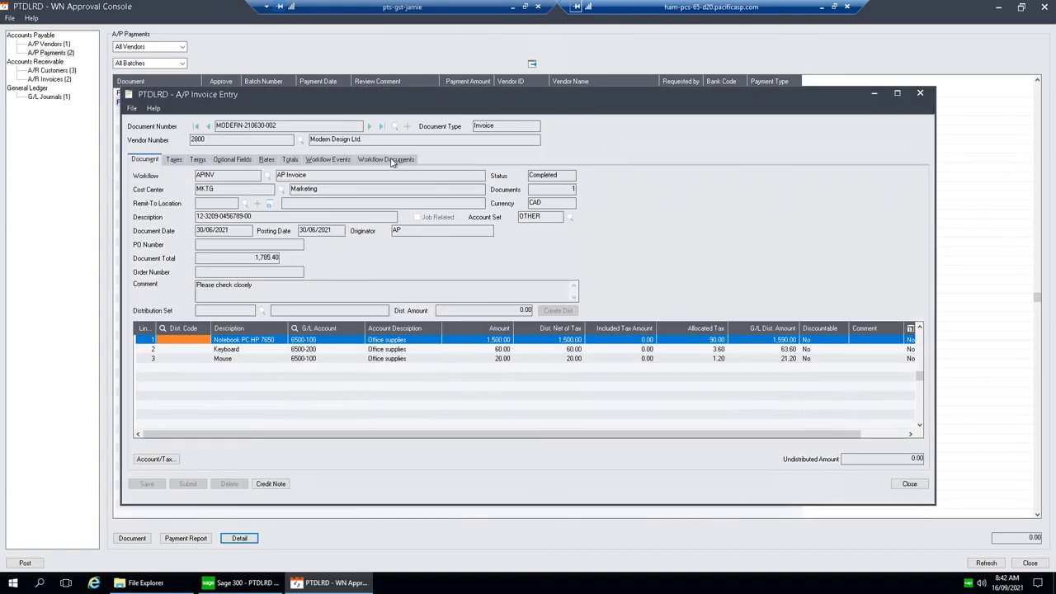
pyautogui.click(387, 159)
pyautogui.doubleClick(183, 194)
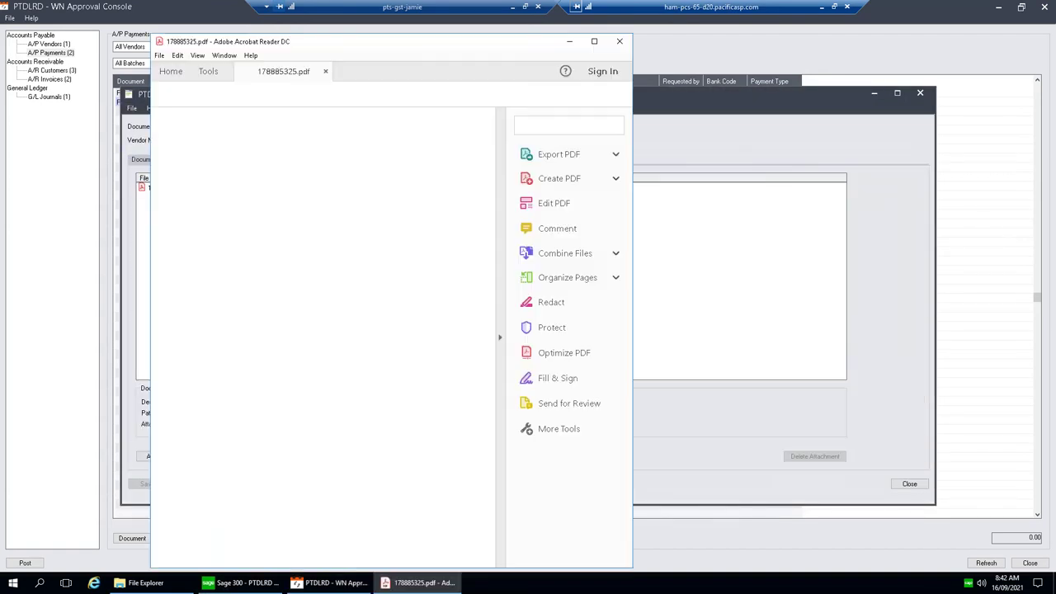
pyautogui.click(620, 41)
pyautogui.click(330, 160)
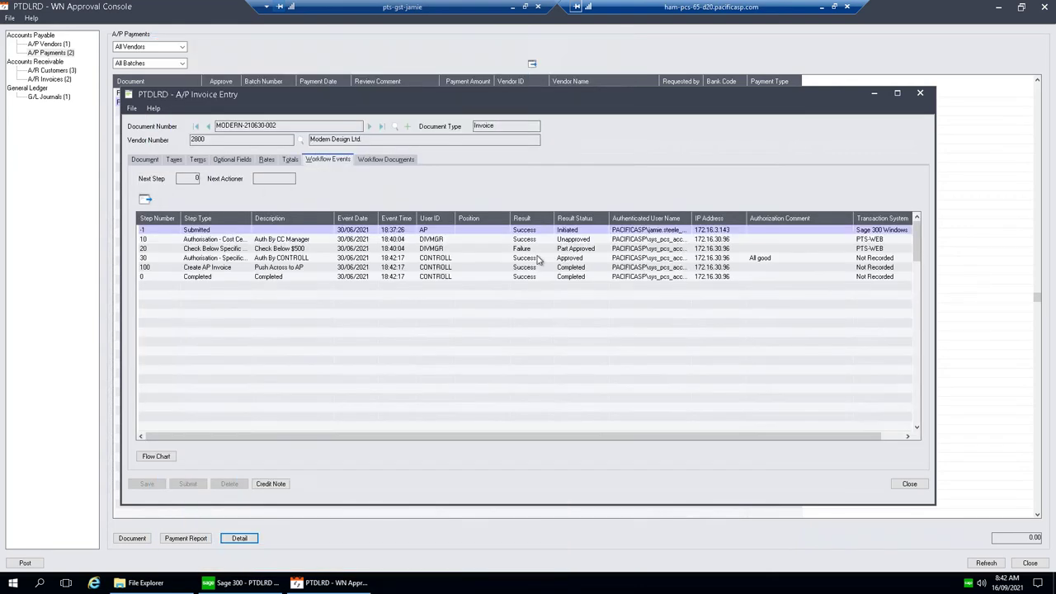
pyautogui.click(439, 259)
# Step: Close the invoice and payment detail windows and set the Modern Design Ltd. payment to Approve Yes
pyautogui.click(910, 484)
pyautogui.click(444, 259)
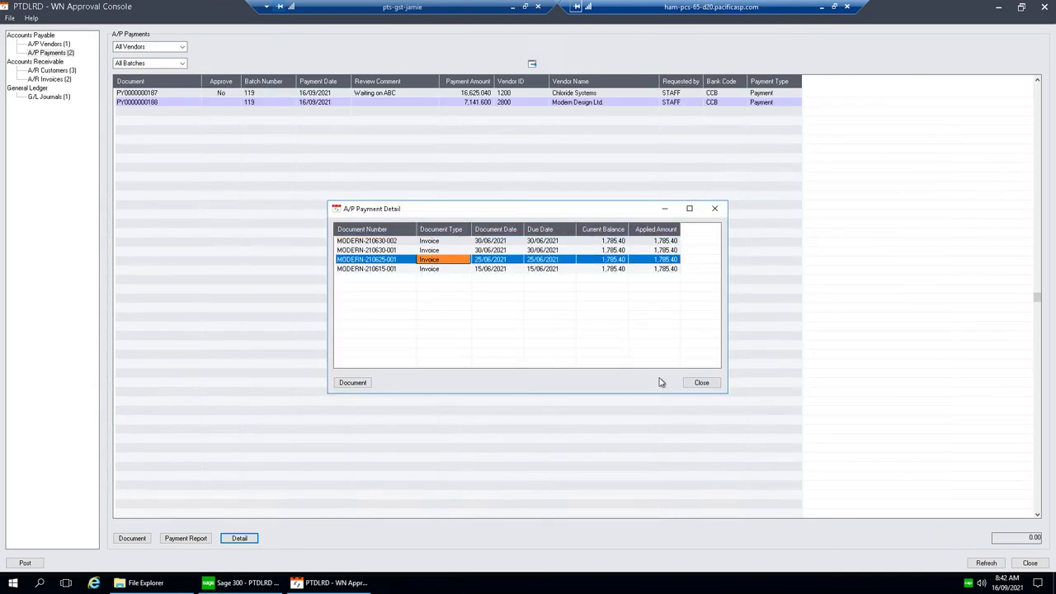
pyautogui.click(698, 382)
pyautogui.click(230, 103)
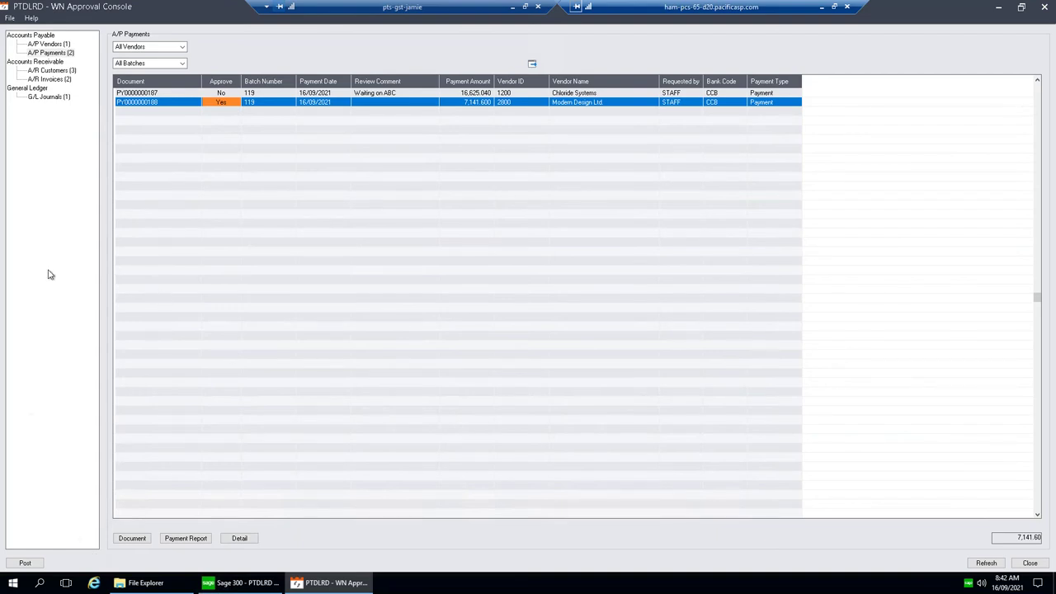
# Step: Check the A/P Vendors, A/R Customers and G/L Journals approval queues, then return to A/P Payments
pyautogui.click(63, 43)
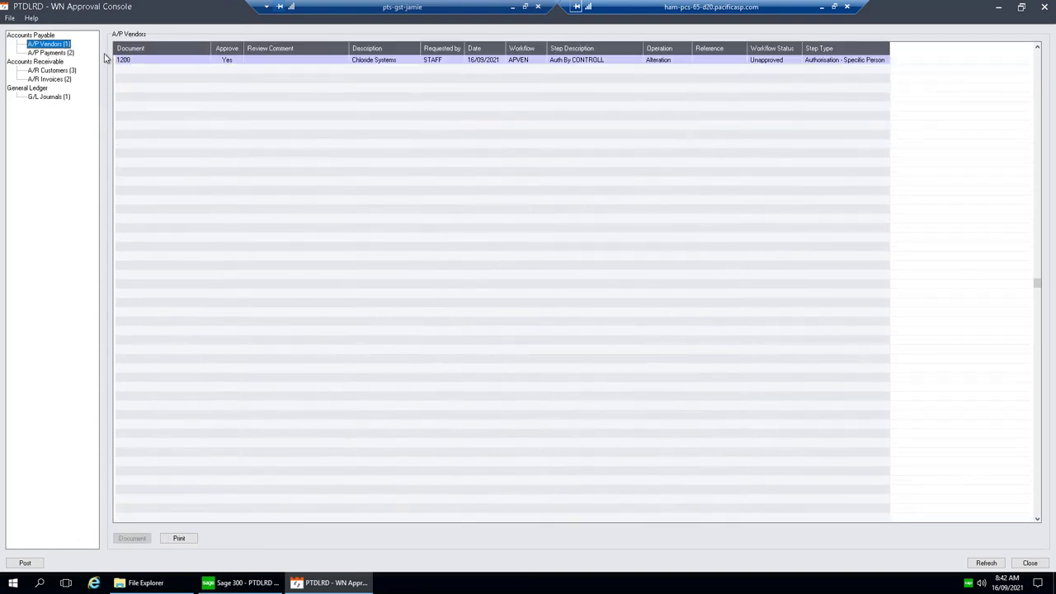
pyautogui.click(65, 71)
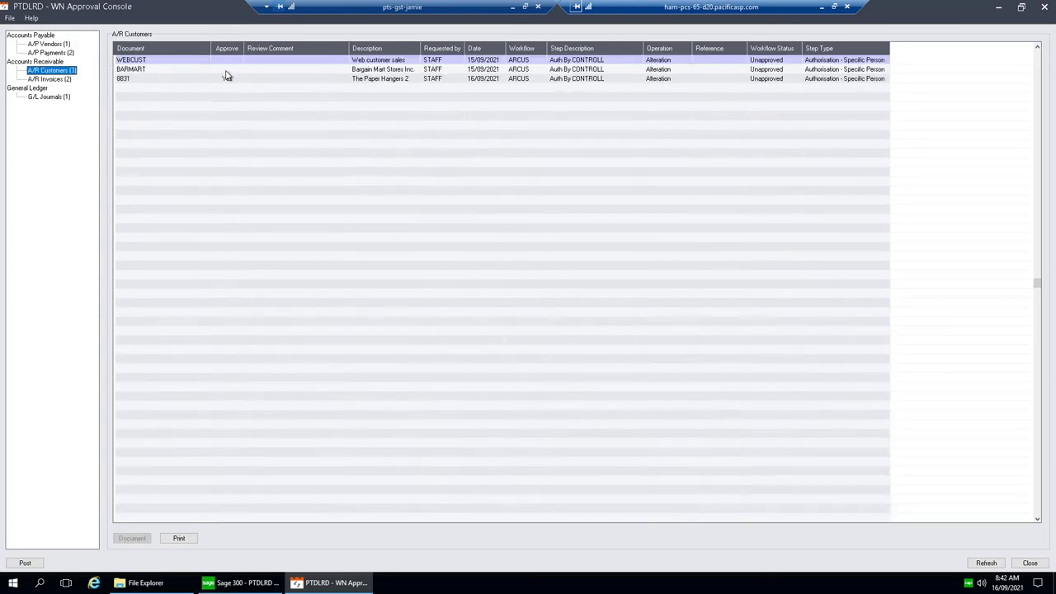
pyautogui.click(55, 98)
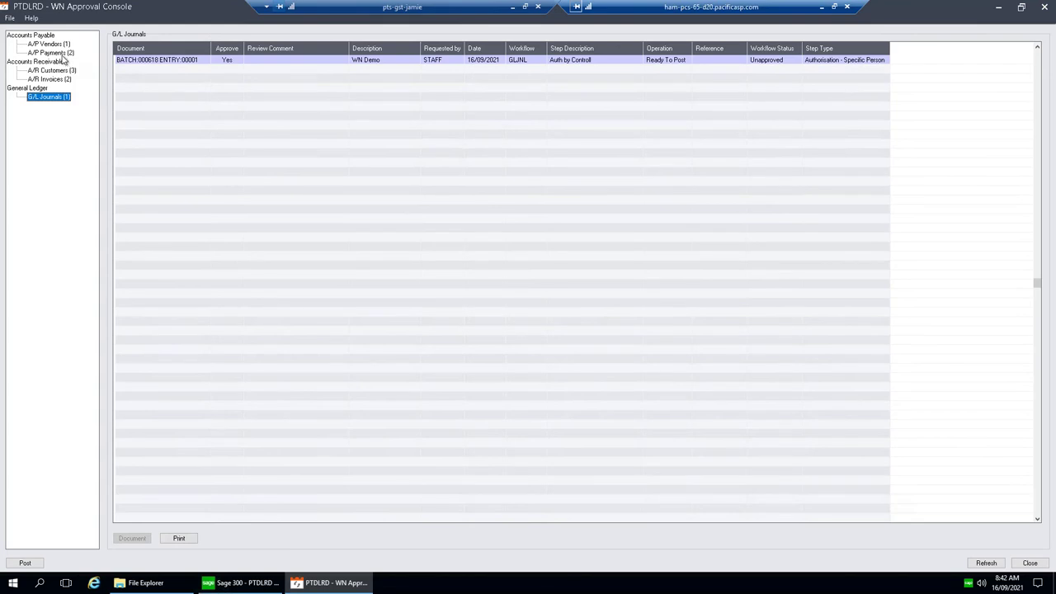
pyautogui.click(61, 53)
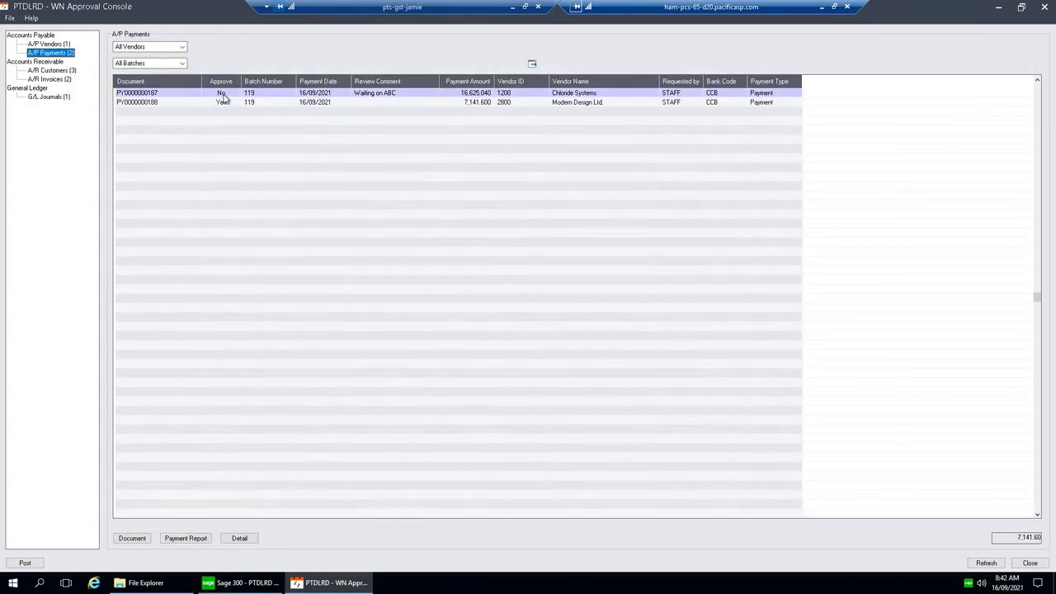
# Step: Post the approval decisions and close the WN Approval Console
pyautogui.click(25, 563)
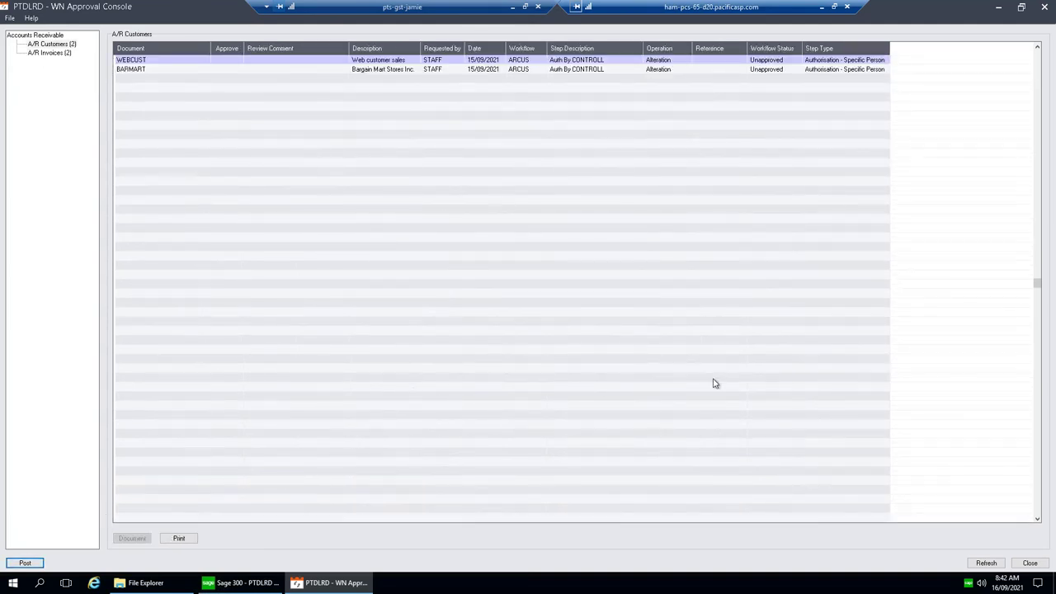
pyautogui.click(1033, 566)
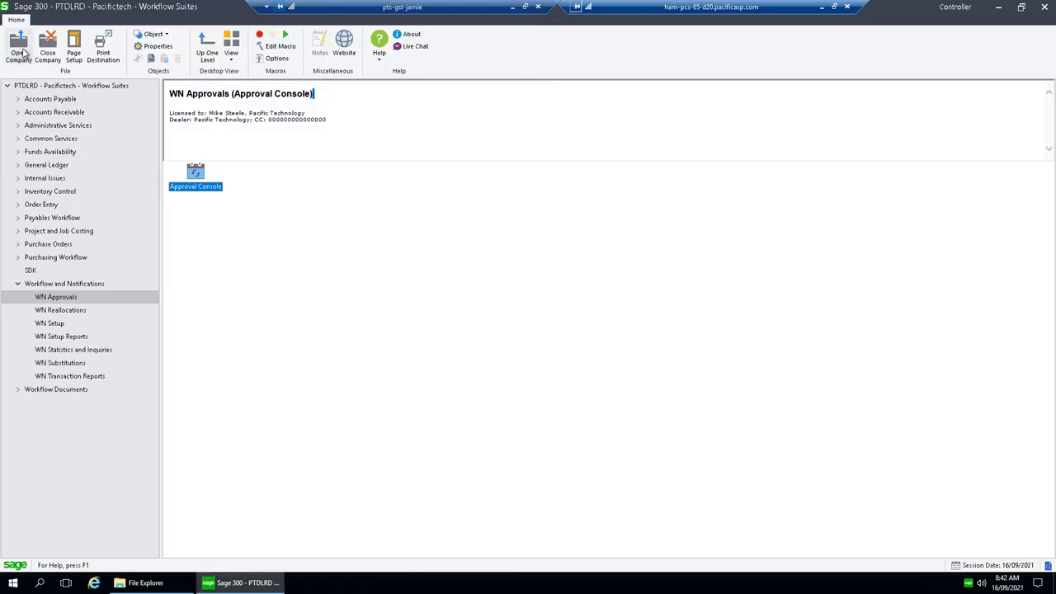
pyautogui.click(23, 49)
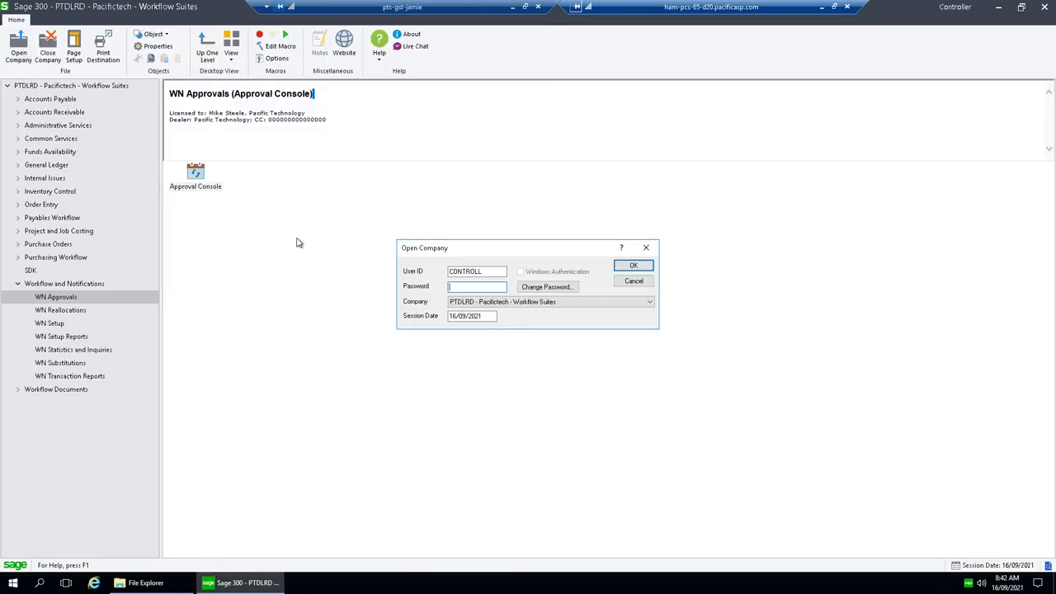
# Step: Sign in to the company as user CEO
pyautogui.click(493, 271)
pyautogui.write('CEO')
pyautogui.click(633, 265)
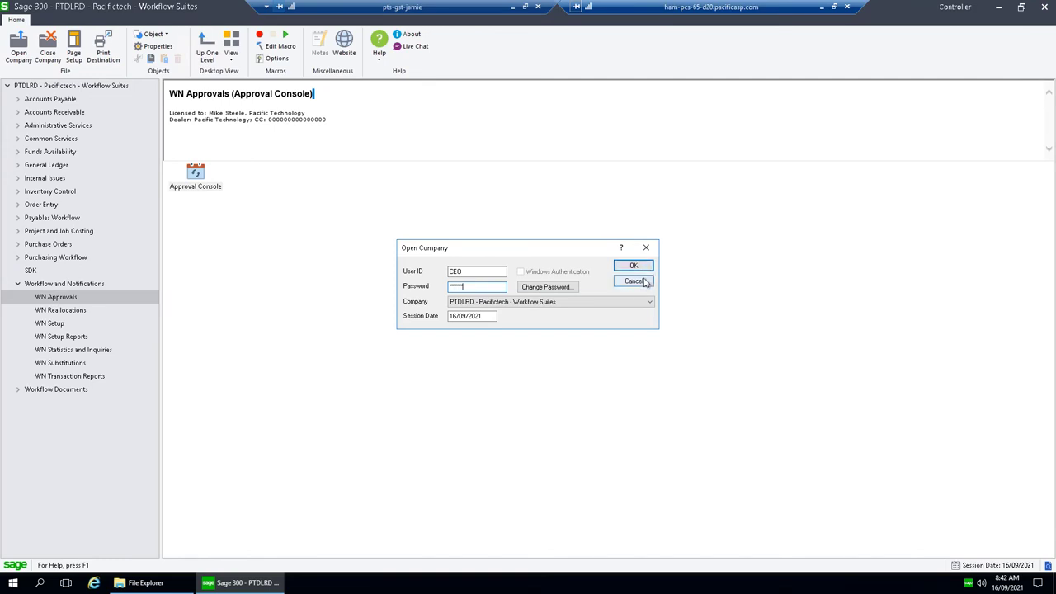
# Step: Open The Paper Hangers 2 customer record, check its Processing tab credit limit, and close it
pyautogui.click(43, 165)
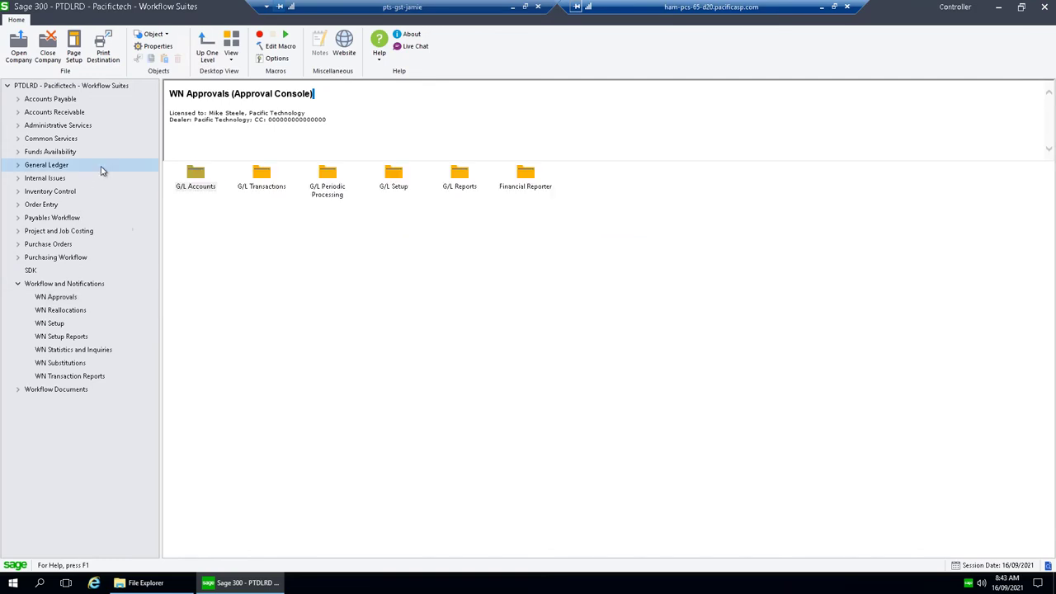
pyautogui.click(18, 112)
pyautogui.click(58, 114)
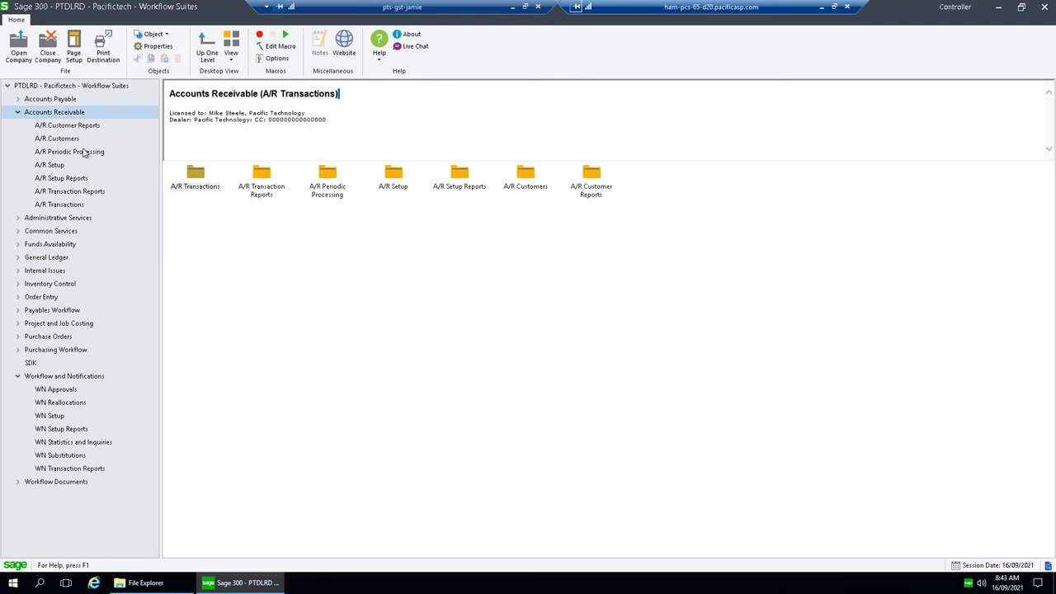
pyautogui.click(58, 138)
pyautogui.doubleClick(459, 174)
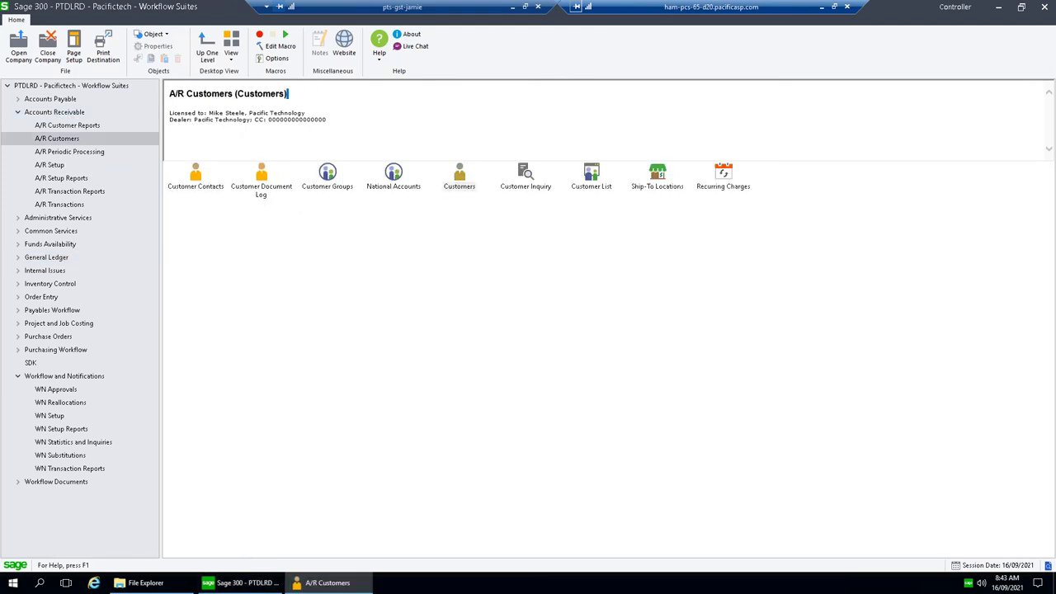
pyautogui.click(381, 171)
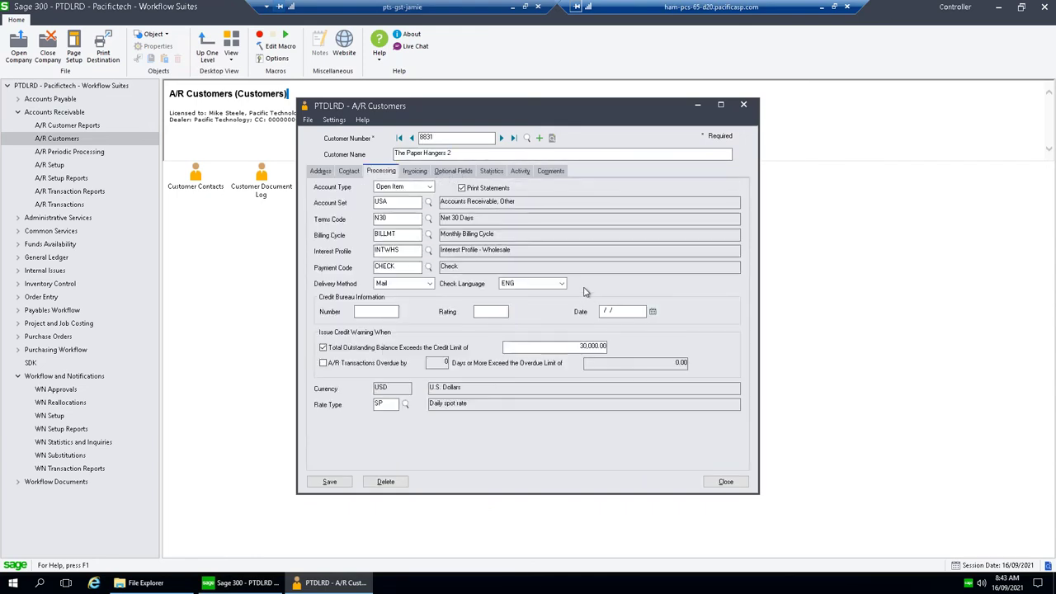
pyautogui.moveTo(581, 347); pyautogui.dragTo(617, 349)
pyautogui.click(744, 105)
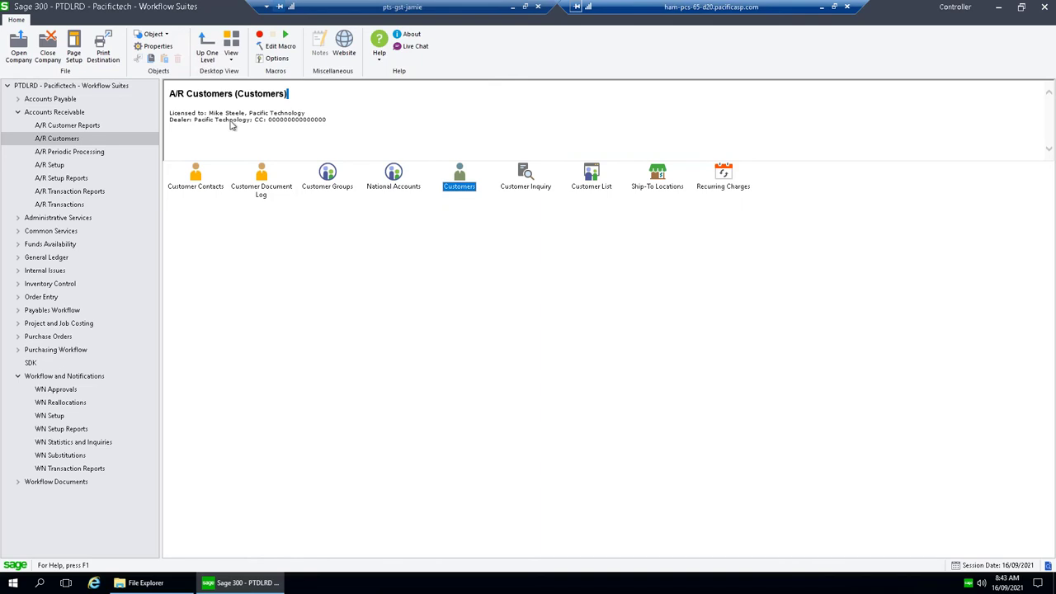
# Step: Open A/P Vendors, view the last vendor Modern Design Ltd., browse the vendor Finder, then close the record
pyautogui.click(18, 99)
pyautogui.click(56, 191)
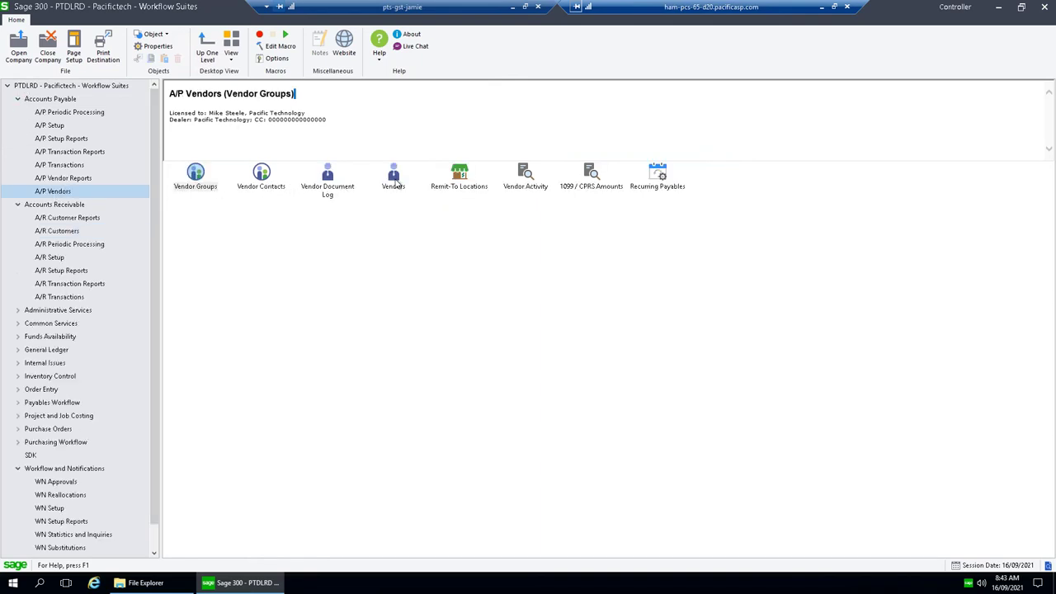
pyautogui.doubleClick(393, 175)
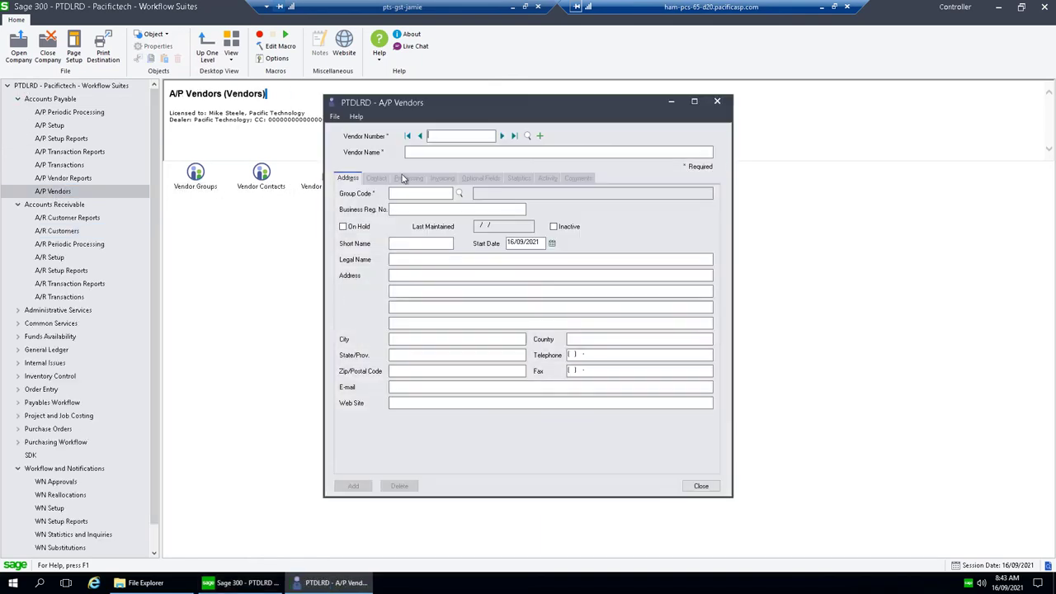
pyautogui.click(514, 136)
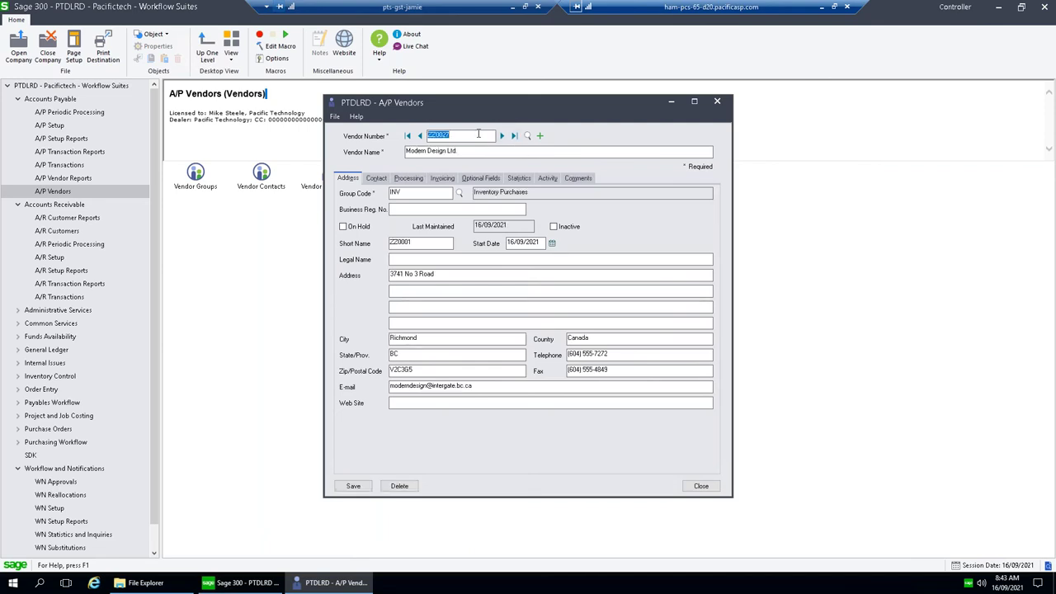
pyautogui.click(527, 136)
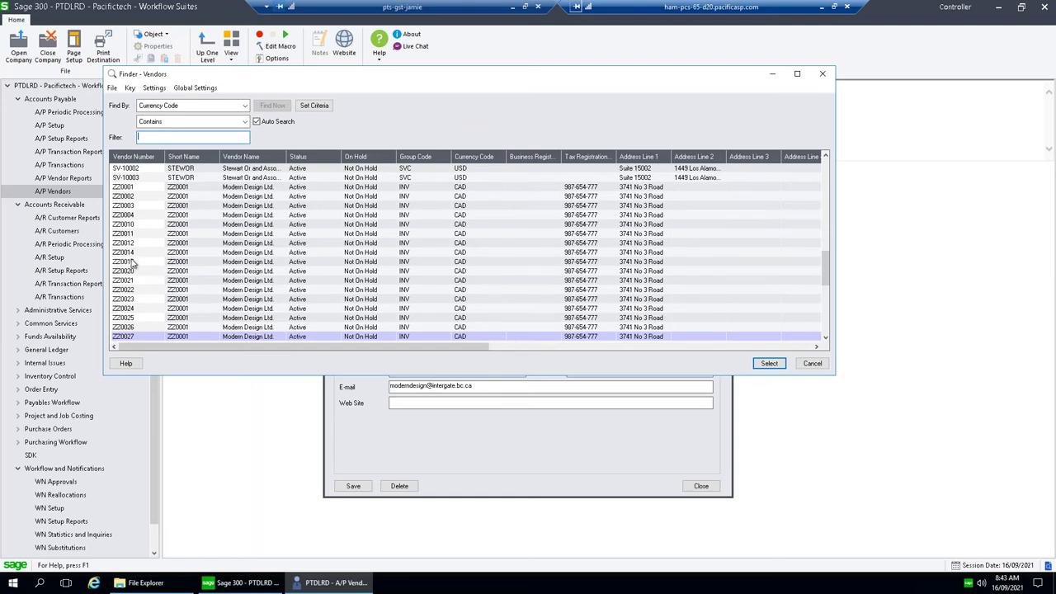
pyautogui.click(812, 364)
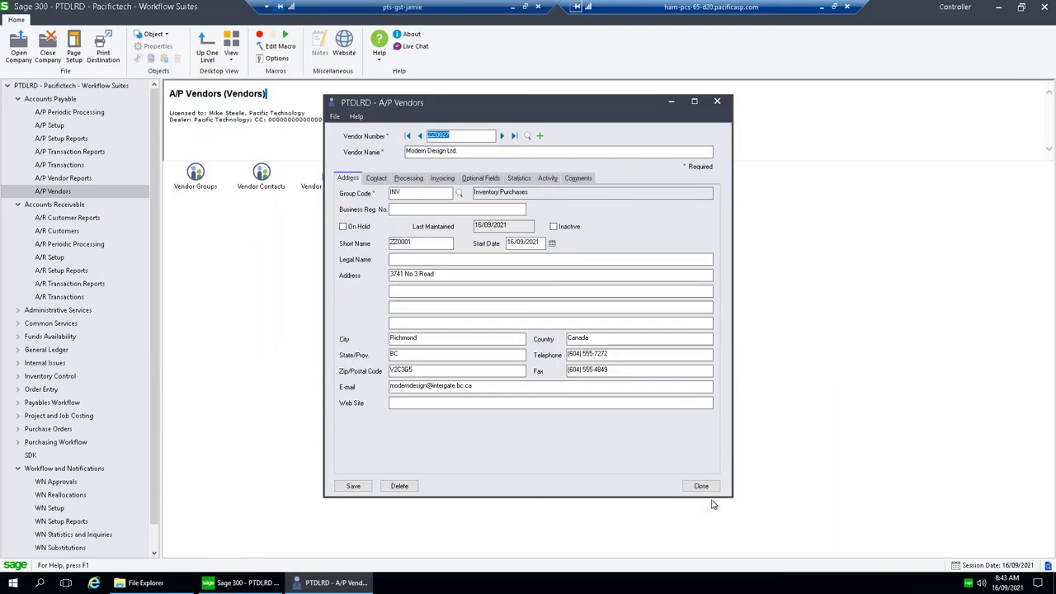
pyautogui.click(702, 487)
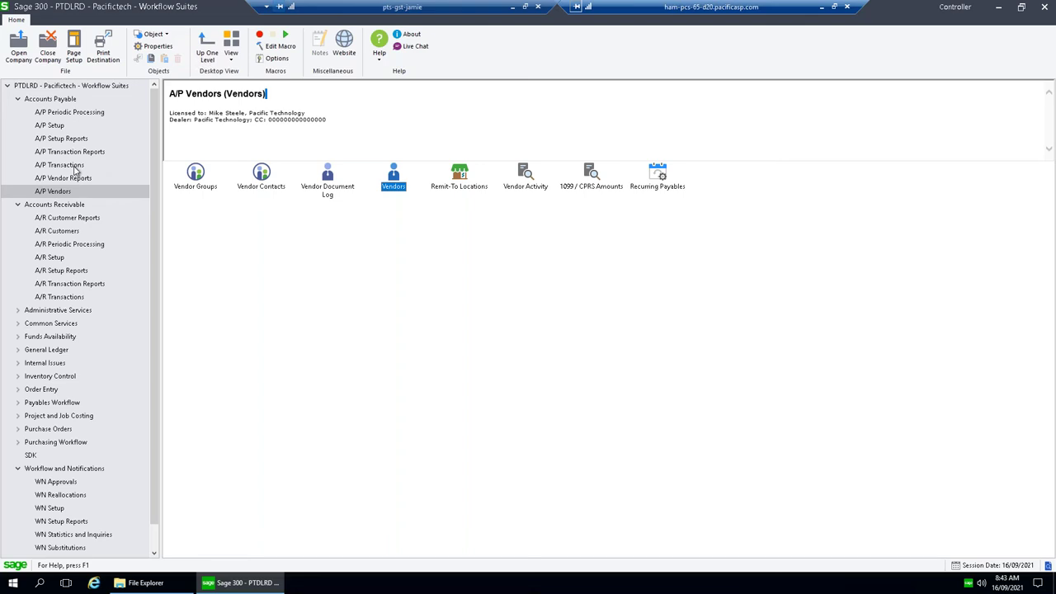
# Step: Open the G/L Batch List and confirm batch 000618 (WN Demo) shows Awaiting Approvals
pyautogui.click(17, 351)
pyautogui.click(29, 353)
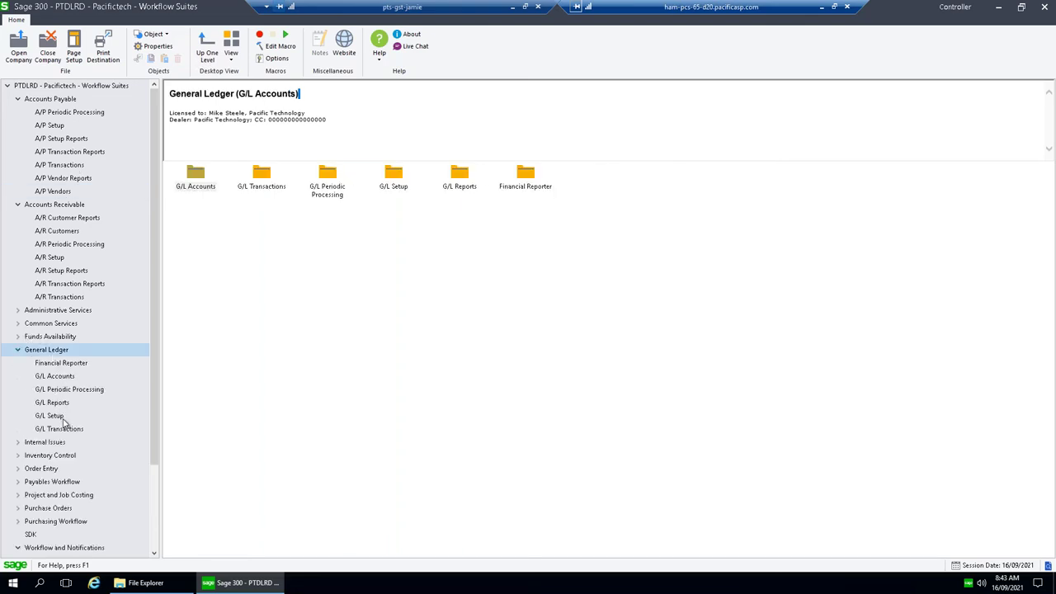
pyautogui.click(66, 431)
pyautogui.doubleClick(195, 175)
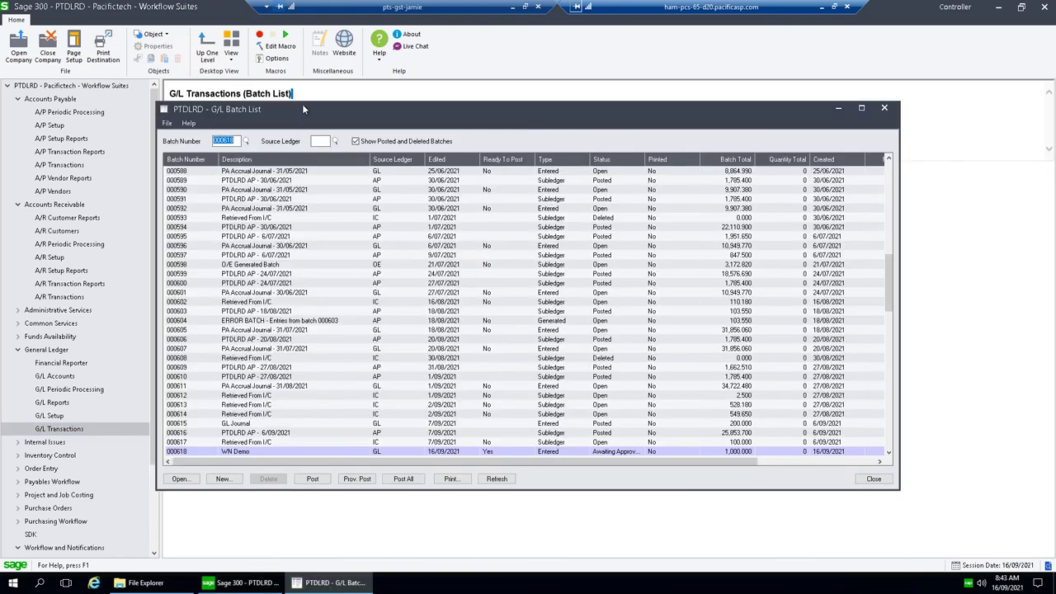
pyautogui.moveTo(302, 104); pyautogui.dragTo(286, 84)
pyautogui.click(290, 425)
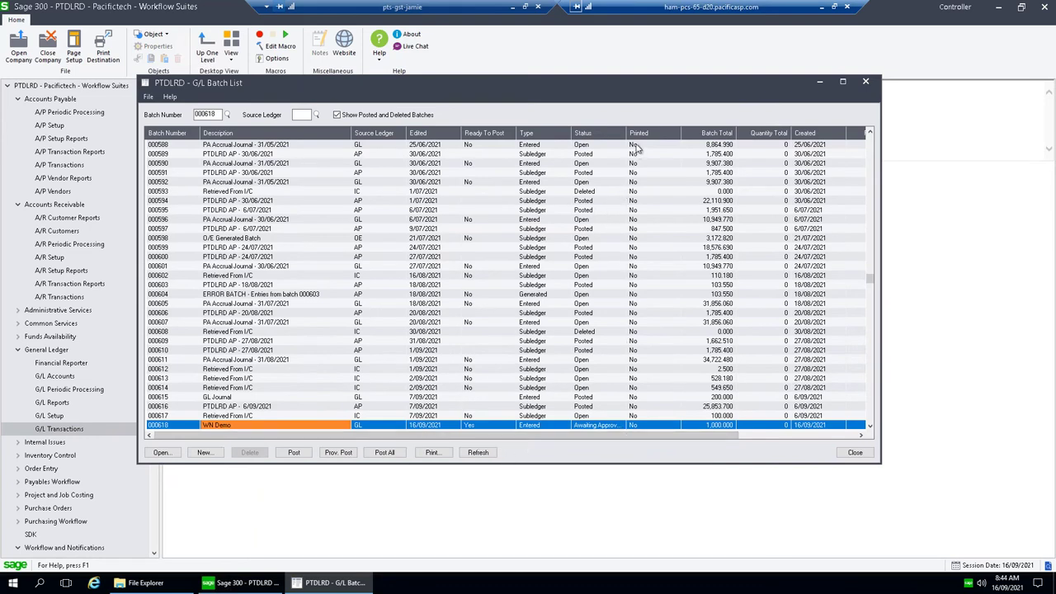
pyautogui.moveTo(626, 133); pyautogui.dragTo(639, 133)
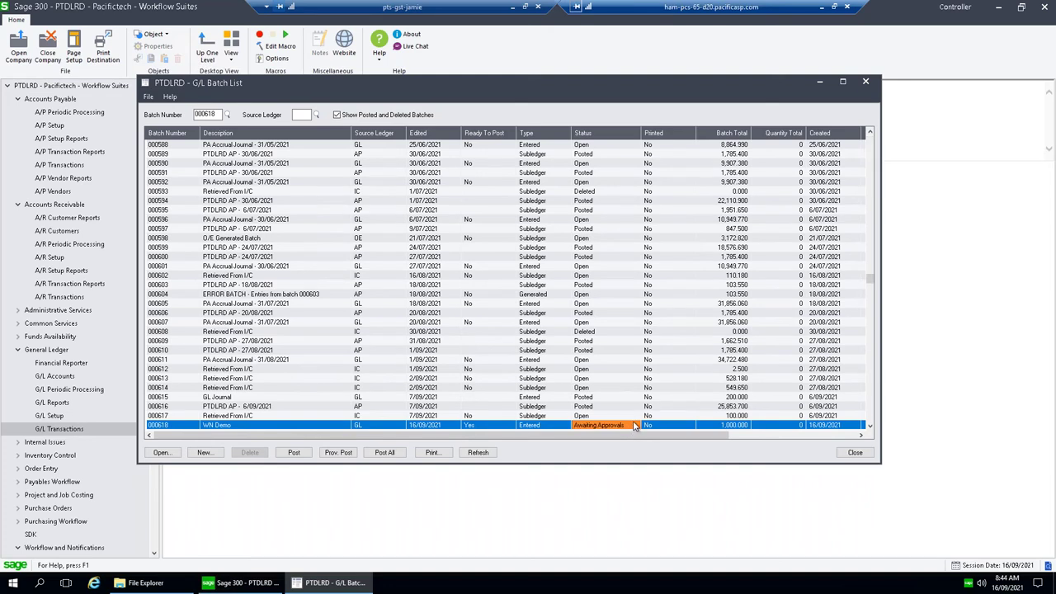
# Step: Close the G/L batch list and open the A/P Payment Batch List
pyautogui.click(865, 82)
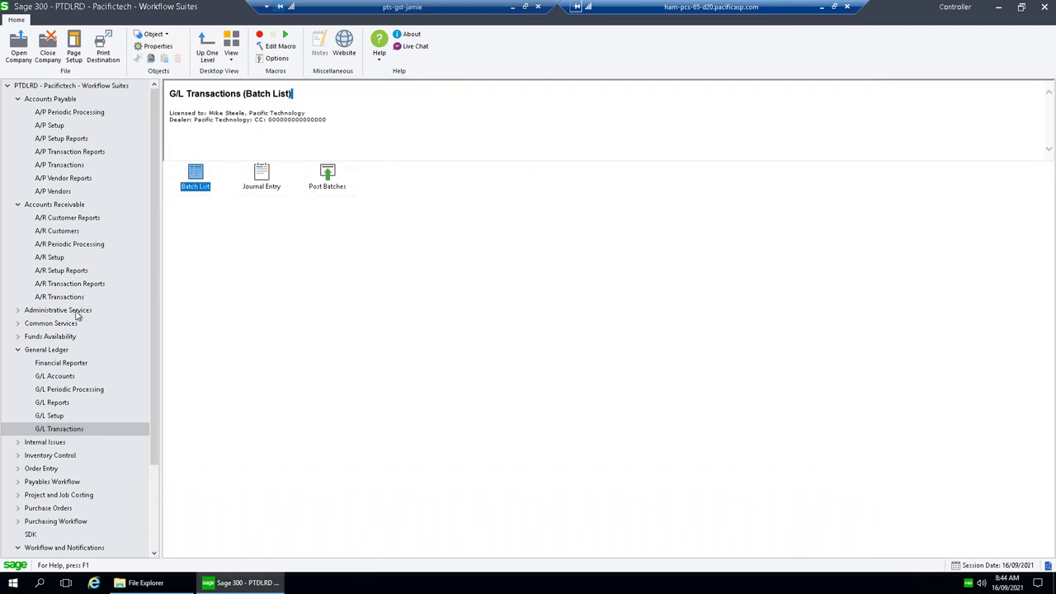
pyautogui.click(76, 165)
pyautogui.doubleClick(328, 175)
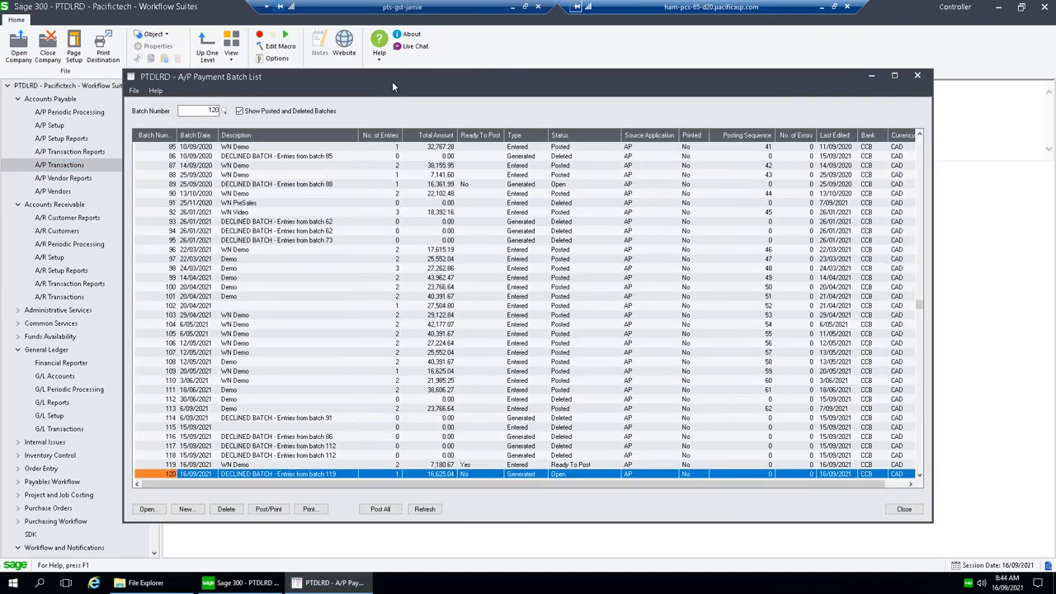
# Step: Maximize the payment batch list and check batch 119's number of entries
pyautogui.doubleClick(393, 80)
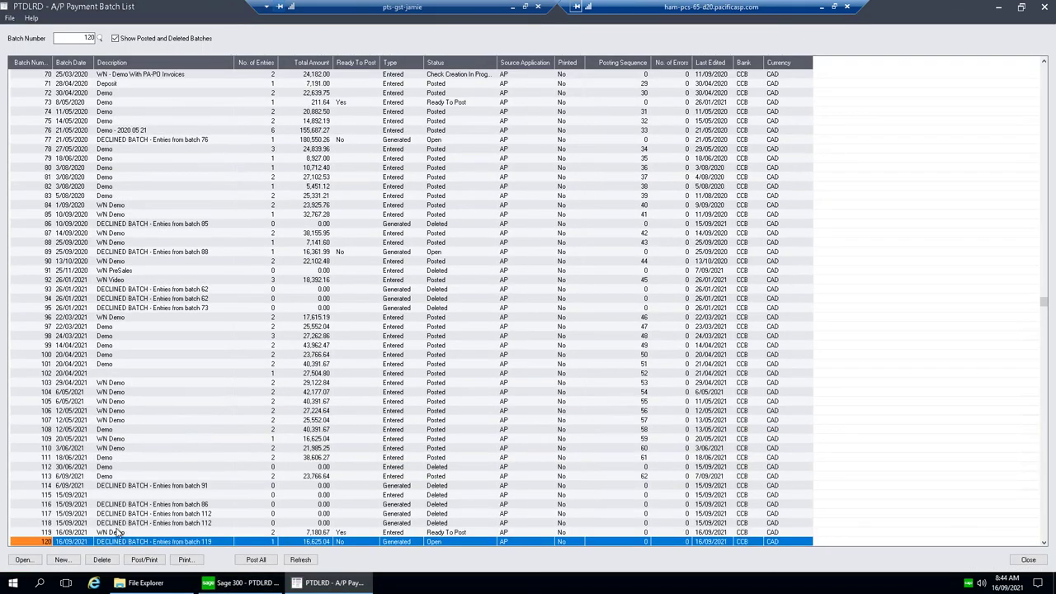
pyautogui.click(118, 534)
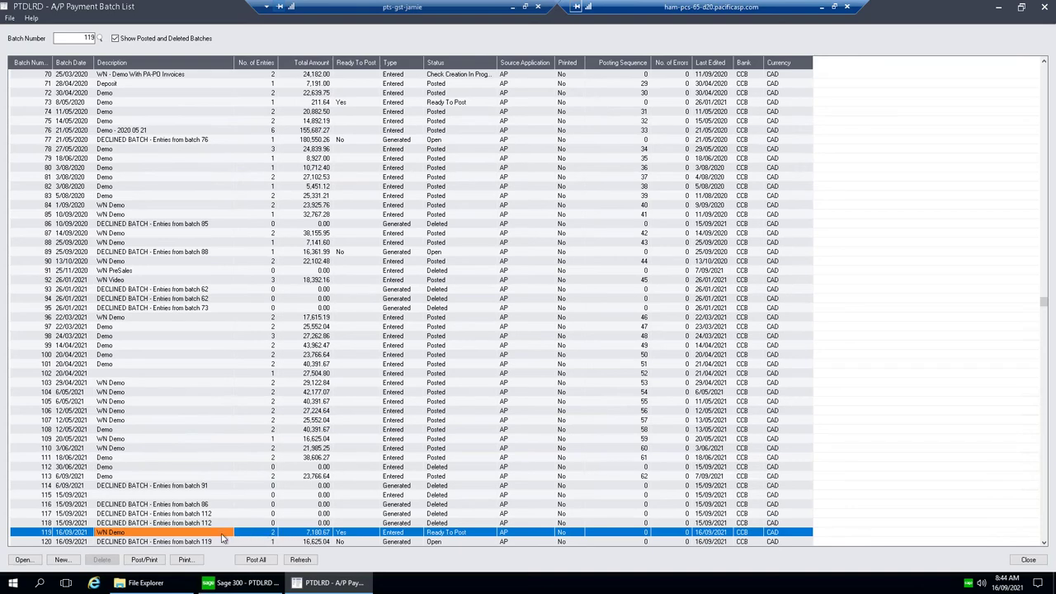
pyautogui.click(268, 534)
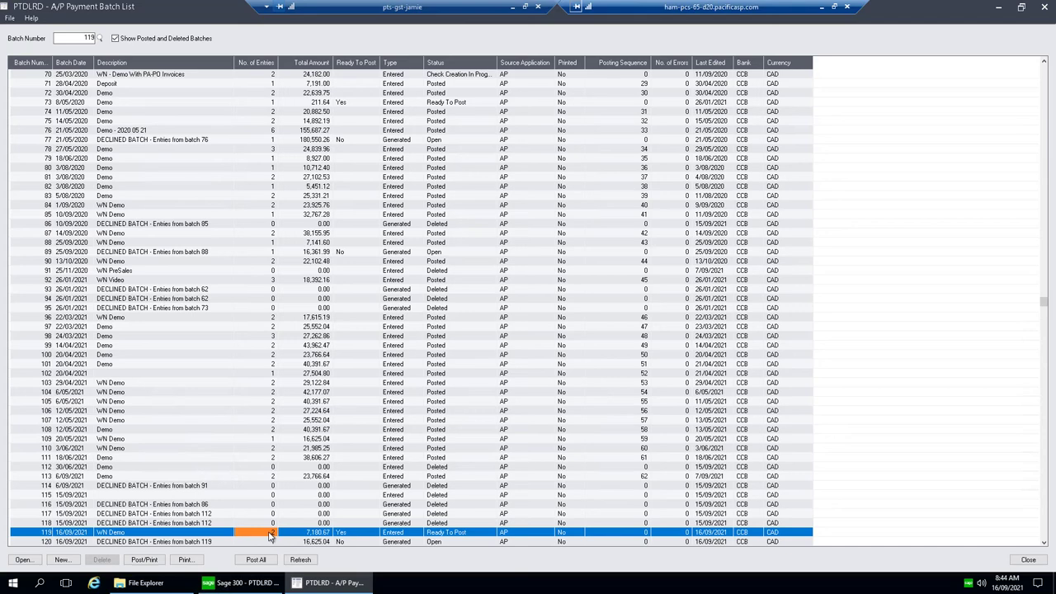
# Step: View declined batch 120's Chloride Systems payment entry, then close it
pyautogui.click(219, 542)
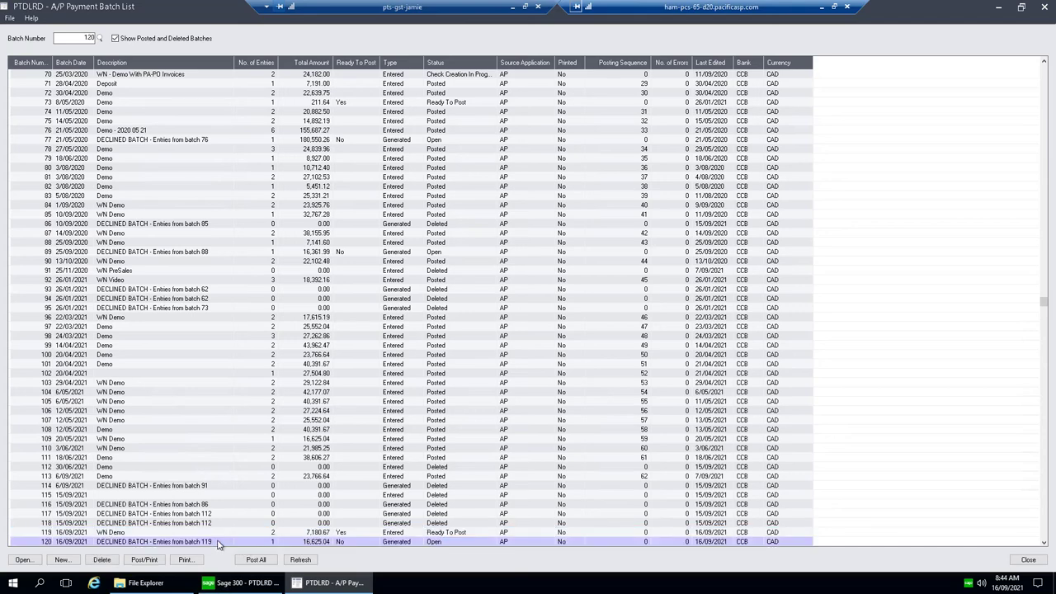
pyautogui.doubleClick(219, 542)
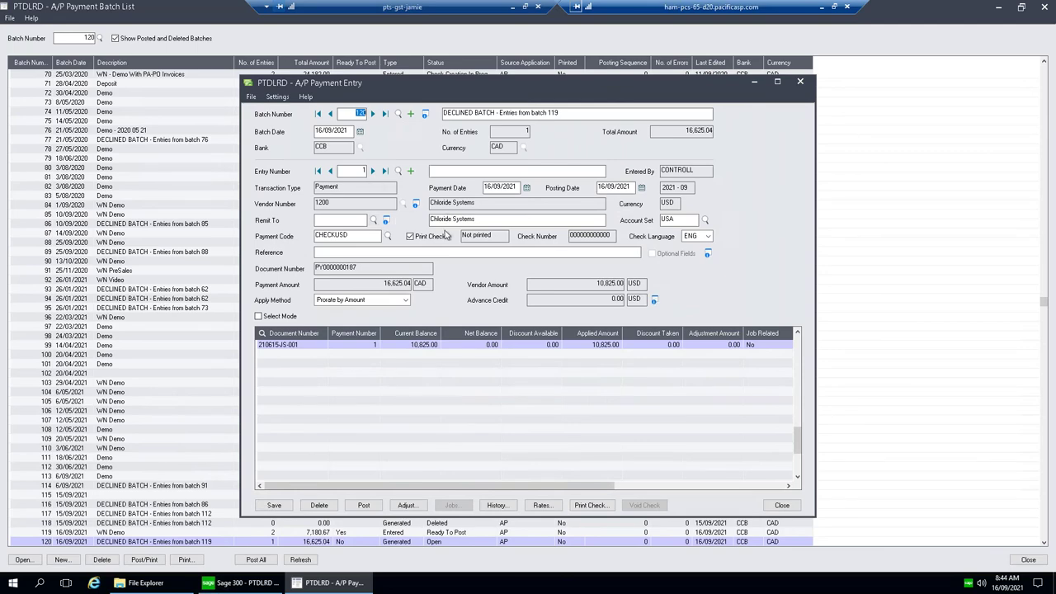
pyautogui.click(781, 505)
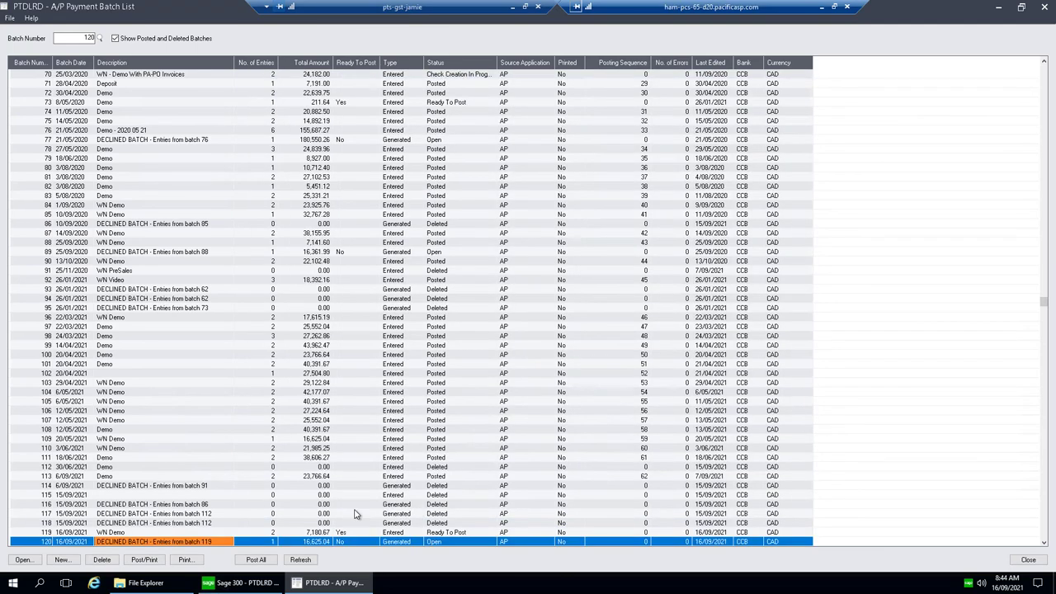
# Step: Compare batches 119 and 120 and confirm batch 119 is Ready To Post
pyautogui.click(206, 533)
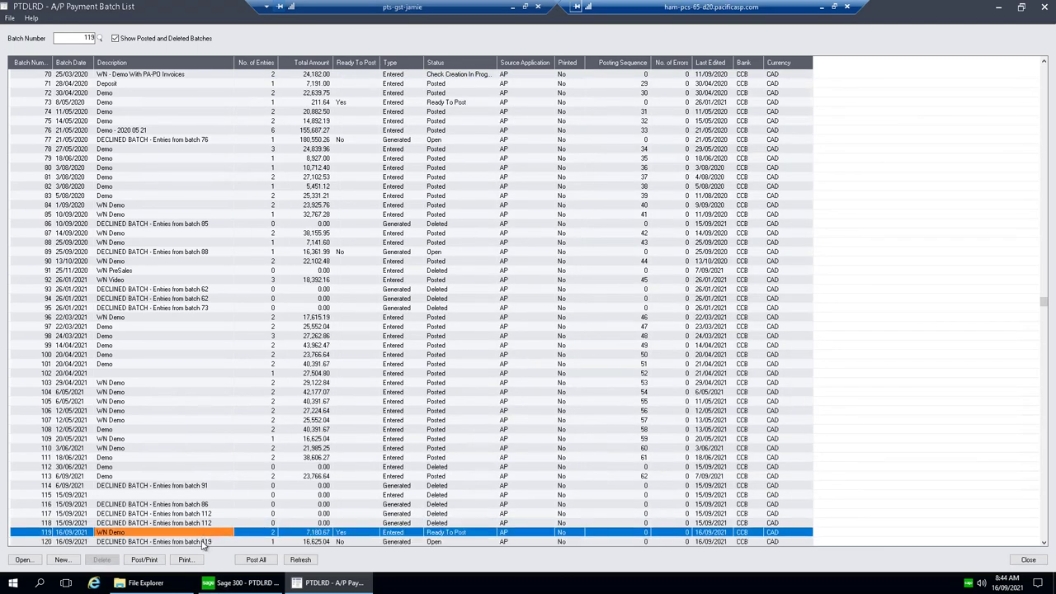
pyautogui.click(203, 542)
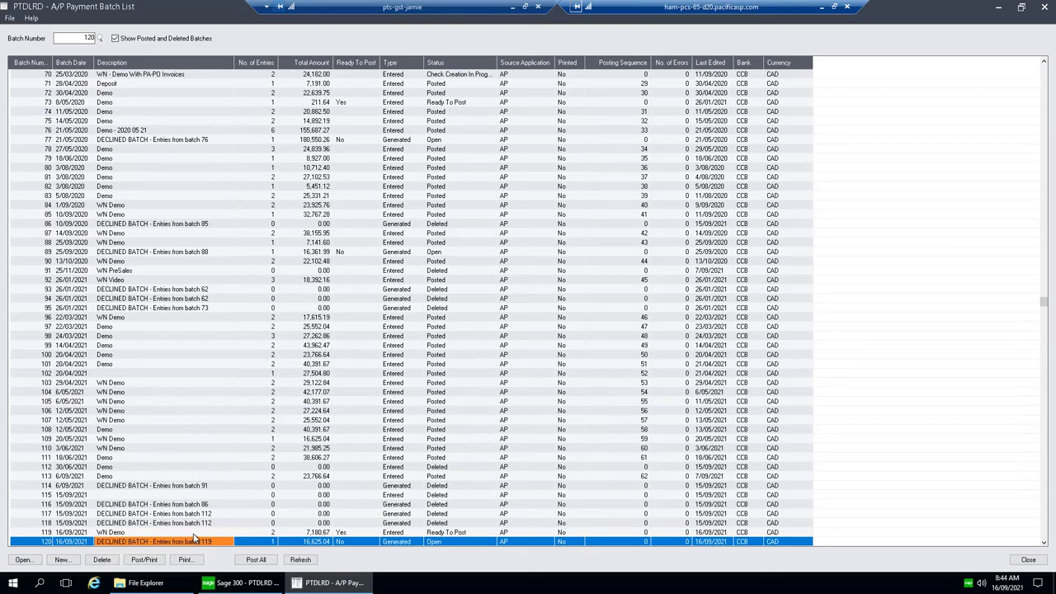
pyautogui.click(195, 534)
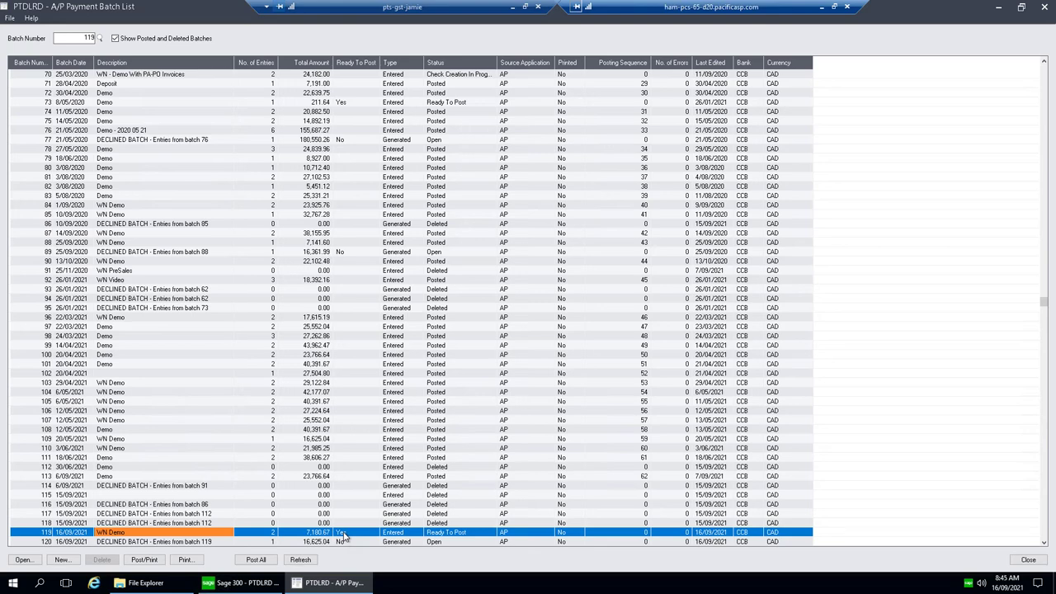
pyautogui.click(452, 533)
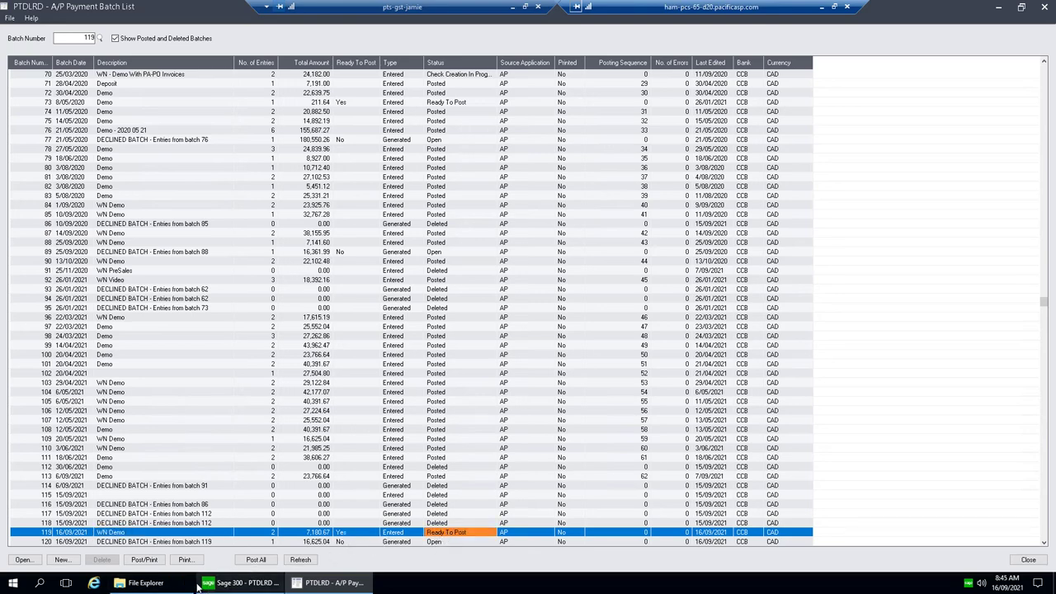
# Step: Print batch 119's checks and post it as sequence 63, then close the batch list
pyautogui.click(144, 559)
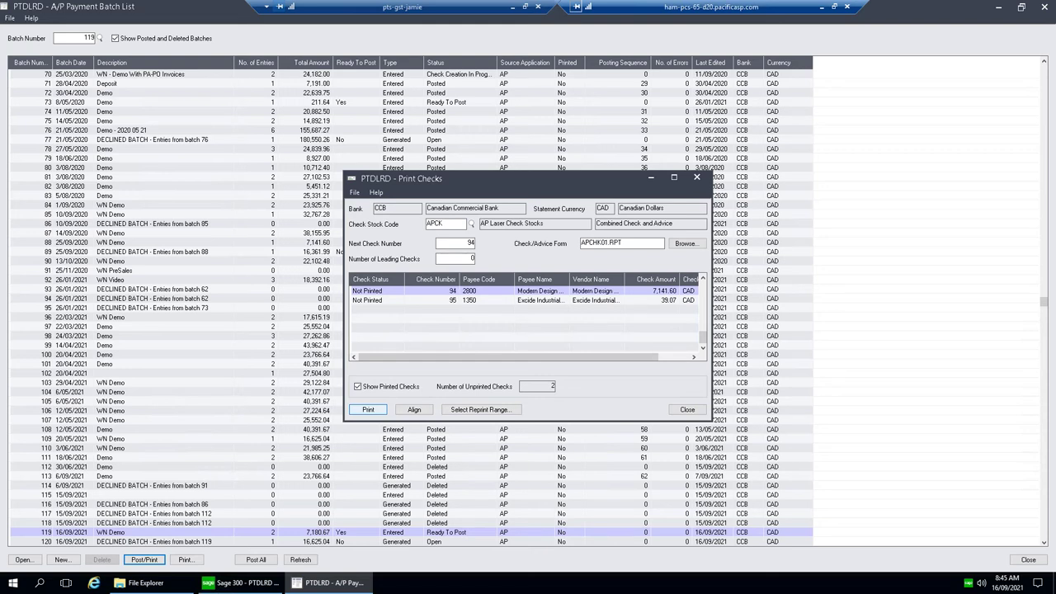
pyautogui.click(368, 409)
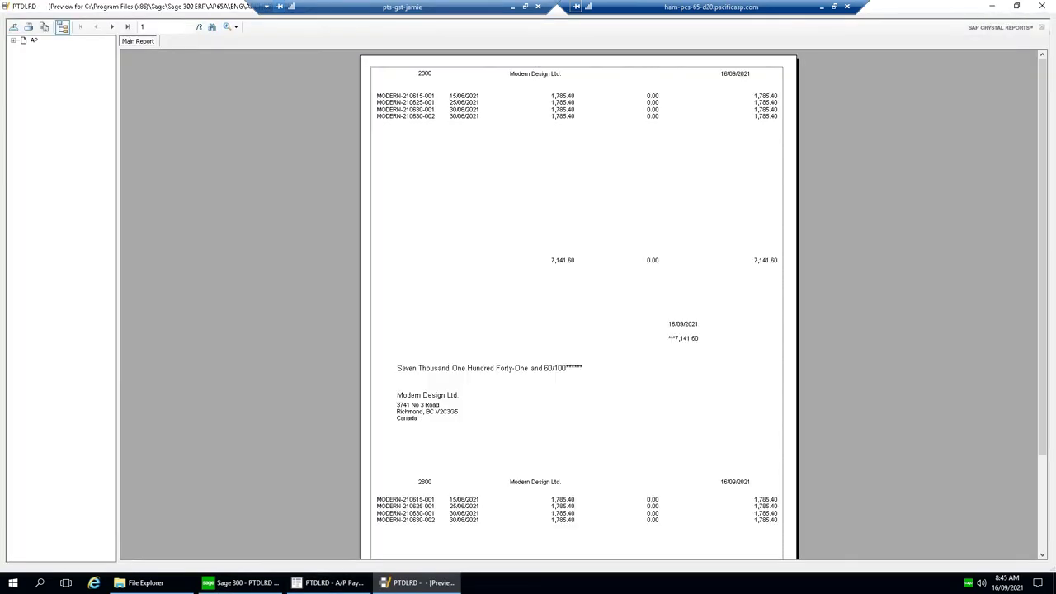
pyautogui.click(1042, 5)
pyautogui.click(484, 332)
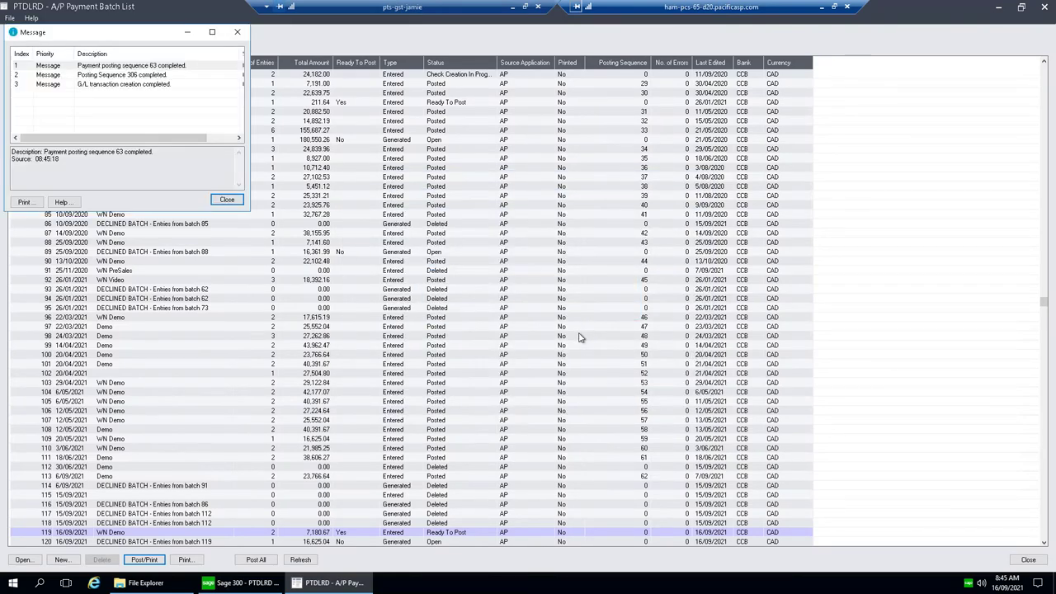
pyautogui.click(229, 200)
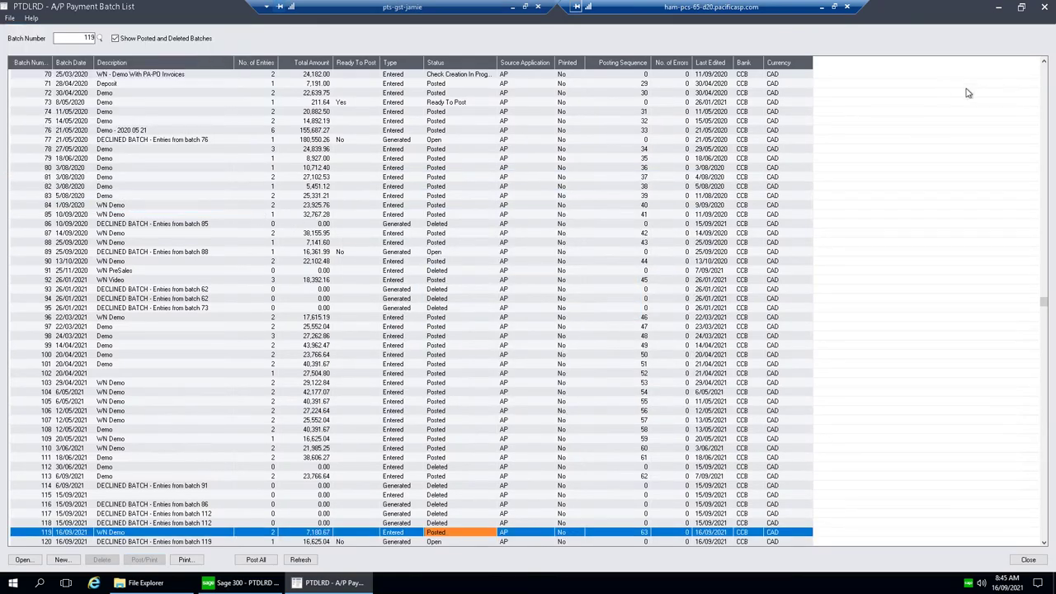
pyautogui.click(1045, 7)
# Step: Cancel exiting Sage 300 and reopen the company signed in as user CEO
pyautogui.click(1045, 7)
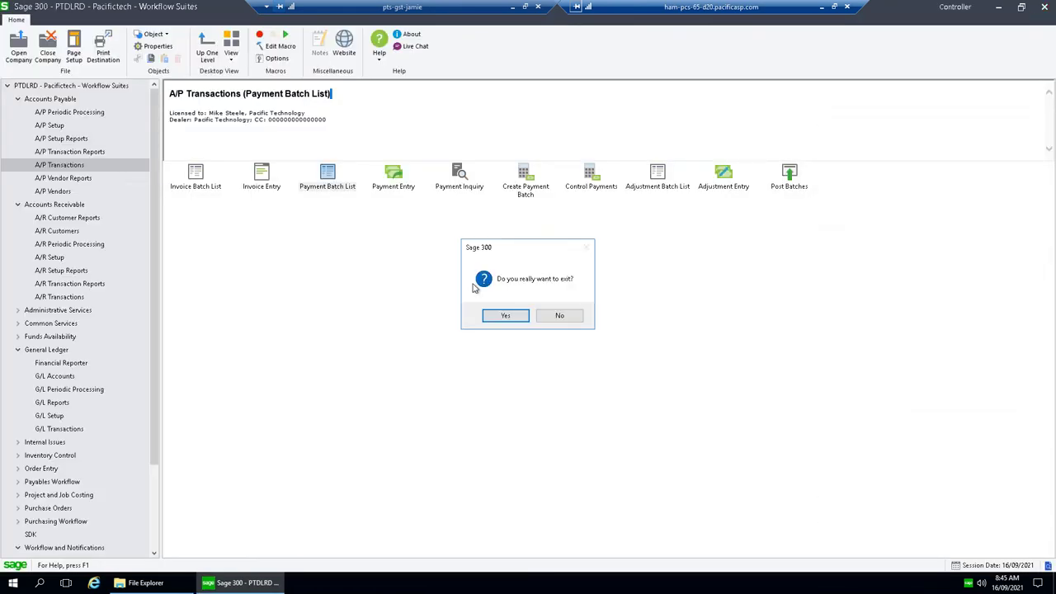
pyautogui.click(561, 317)
pyautogui.click(18, 46)
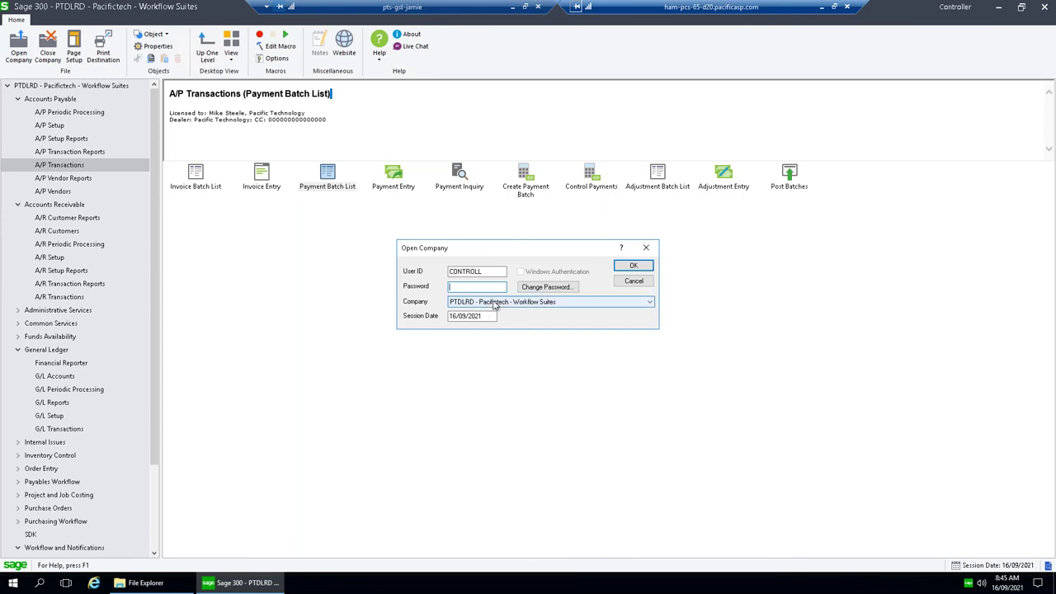
pyautogui.hotkey('shift', 'Tab')
pyautogui.write('CEO')
pyautogui.press('Tab')
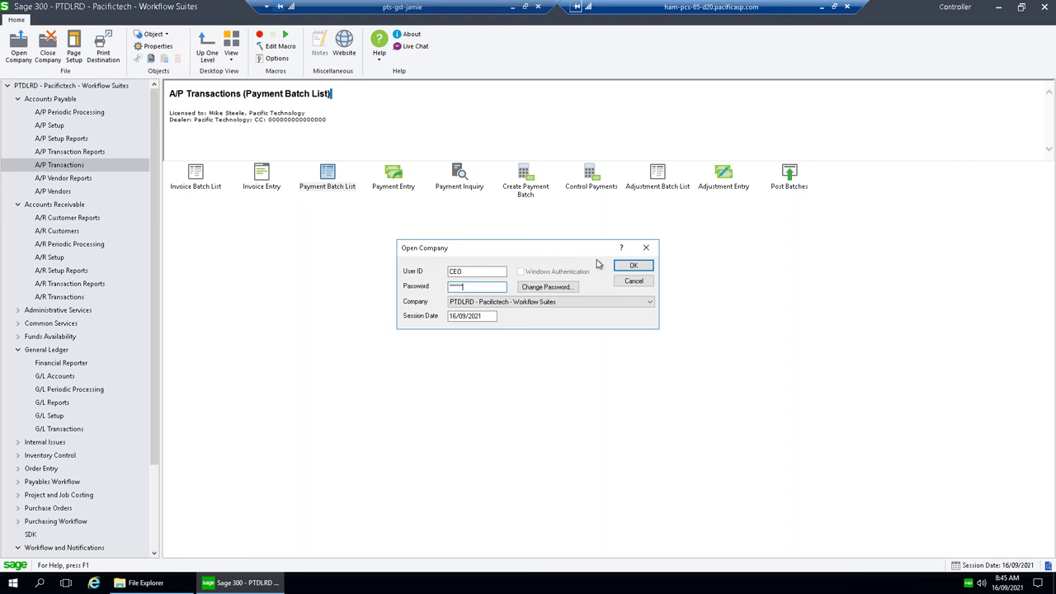
pyautogui.click(630, 269)
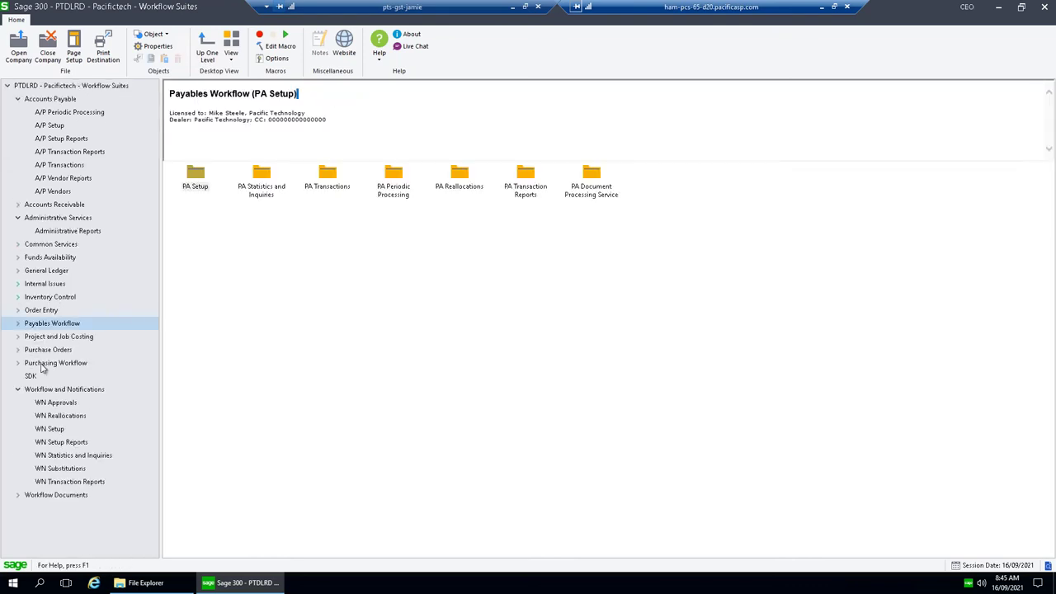
# Step: Approve the WN Demo G/L journal batch in the Approval Console and post the approval
pyautogui.click(63, 403)
pyautogui.doubleClick(196, 175)
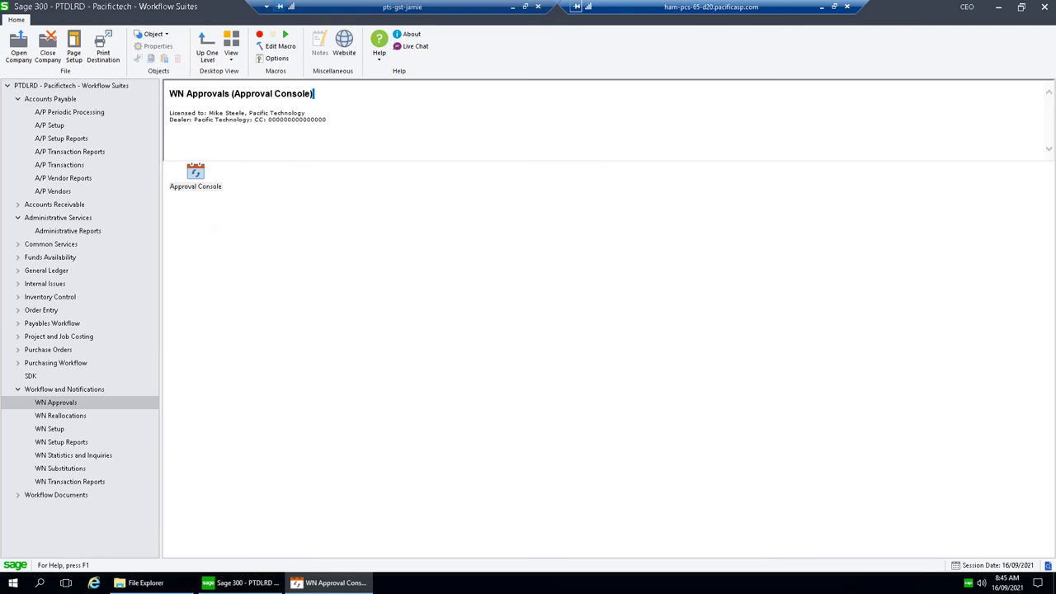
pyautogui.click(485, 223)
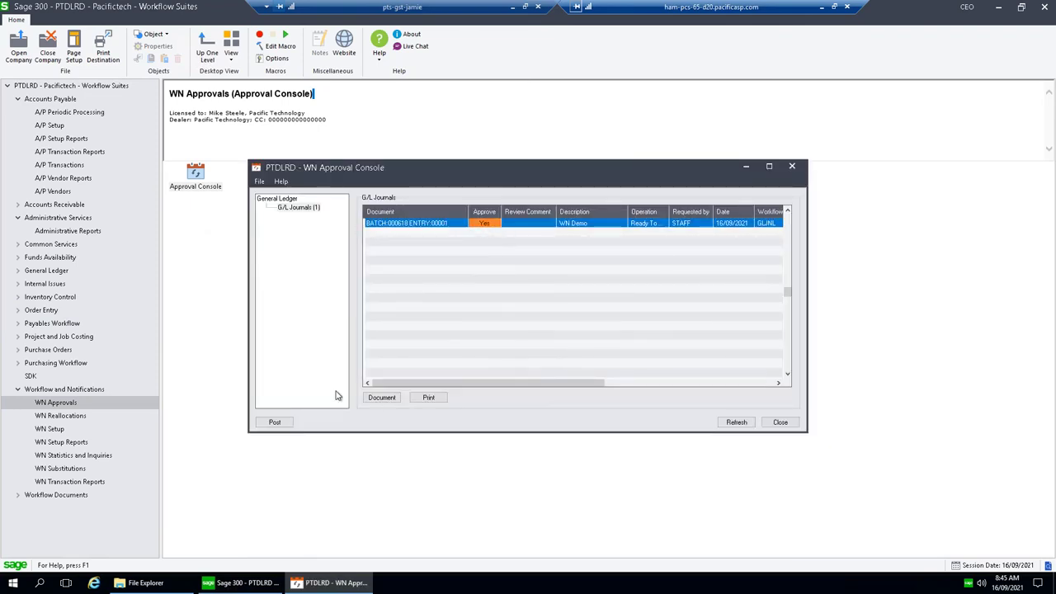
pyautogui.click(277, 422)
pyautogui.click(780, 422)
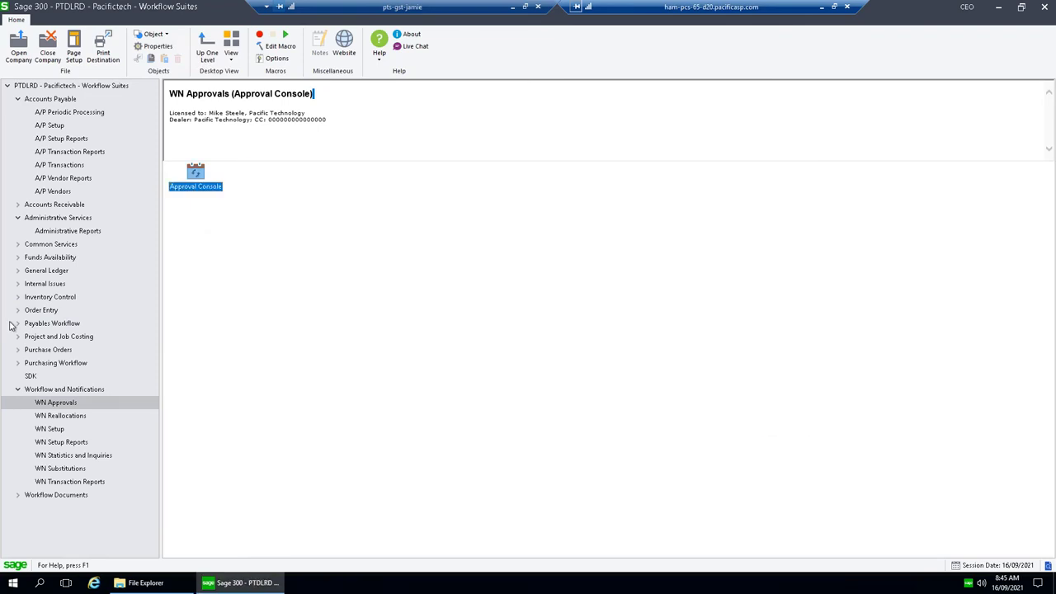
# Step: Post G/L batch 000618 from the G/L Batch List, then close the list
pyautogui.click(17, 270)
pyautogui.click(70, 350)
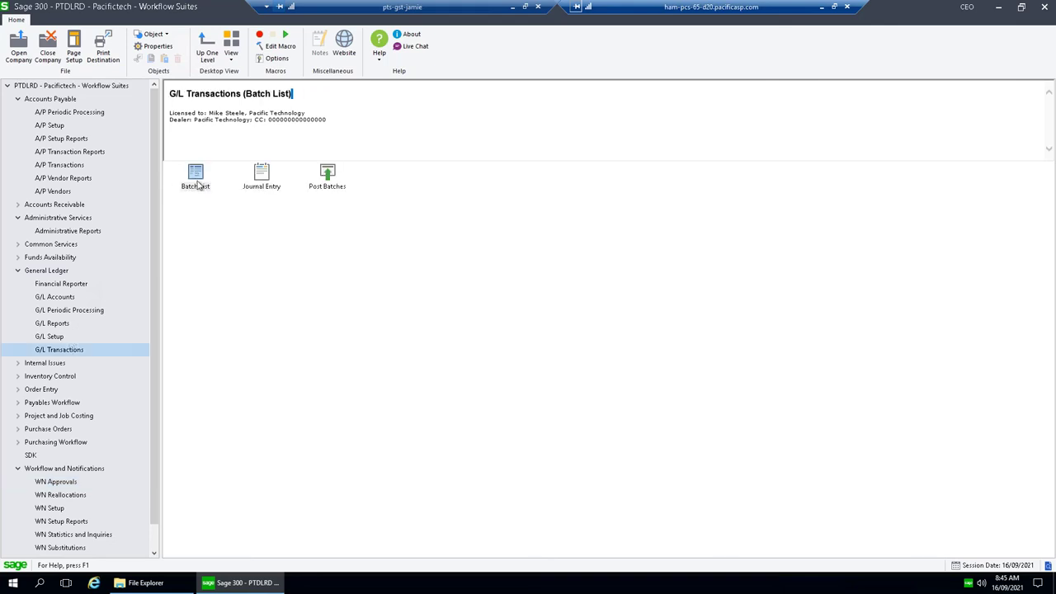
pyautogui.doubleClick(198, 179)
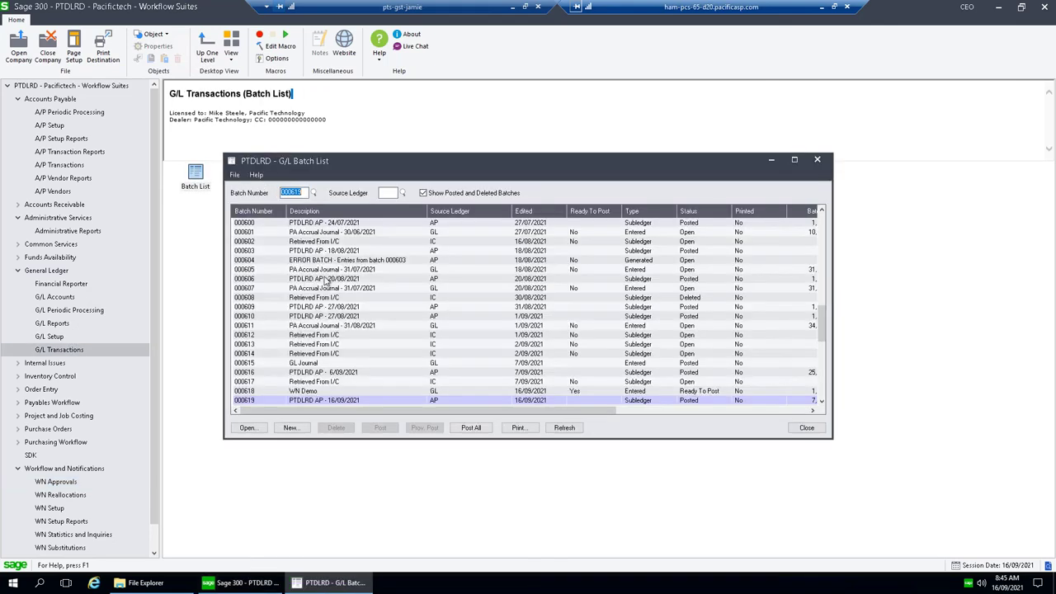
pyautogui.click(370, 400)
pyautogui.click(377, 392)
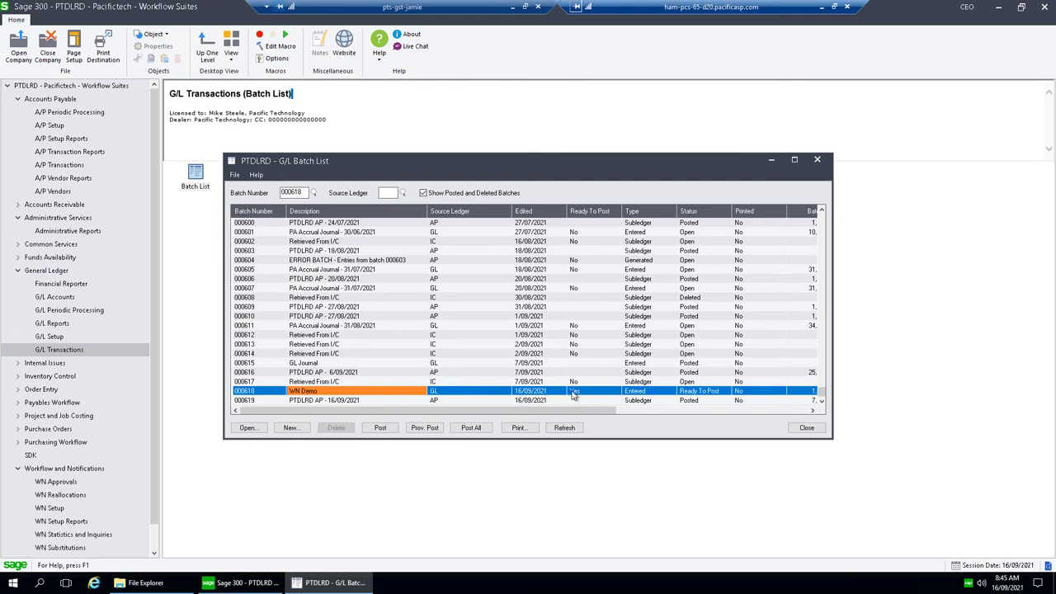
pyautogui.click(388, 431)
pyautogui.click(440, 283)
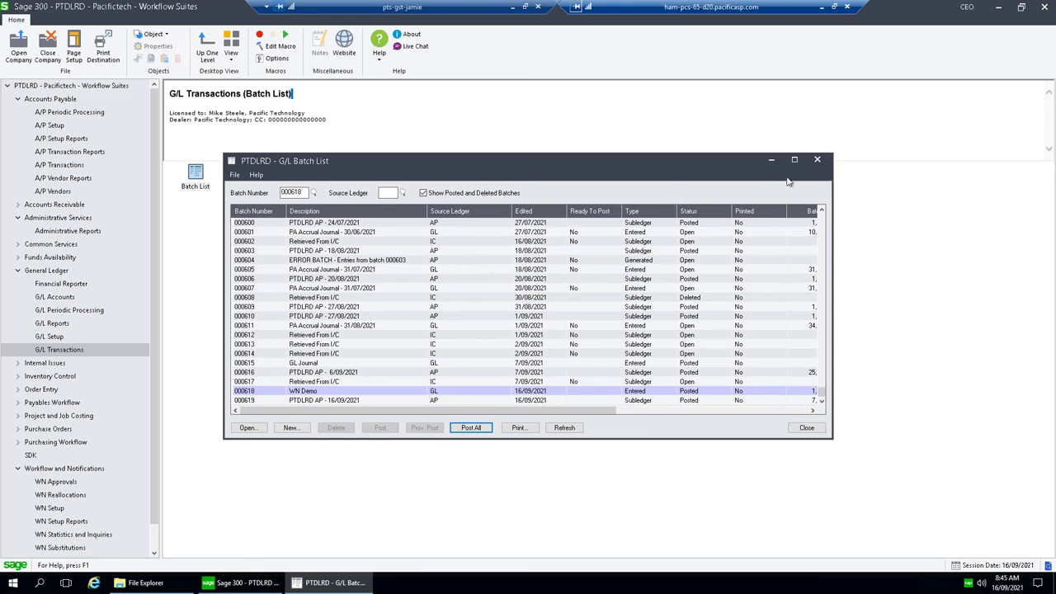
pyautogui.click(817, 159)
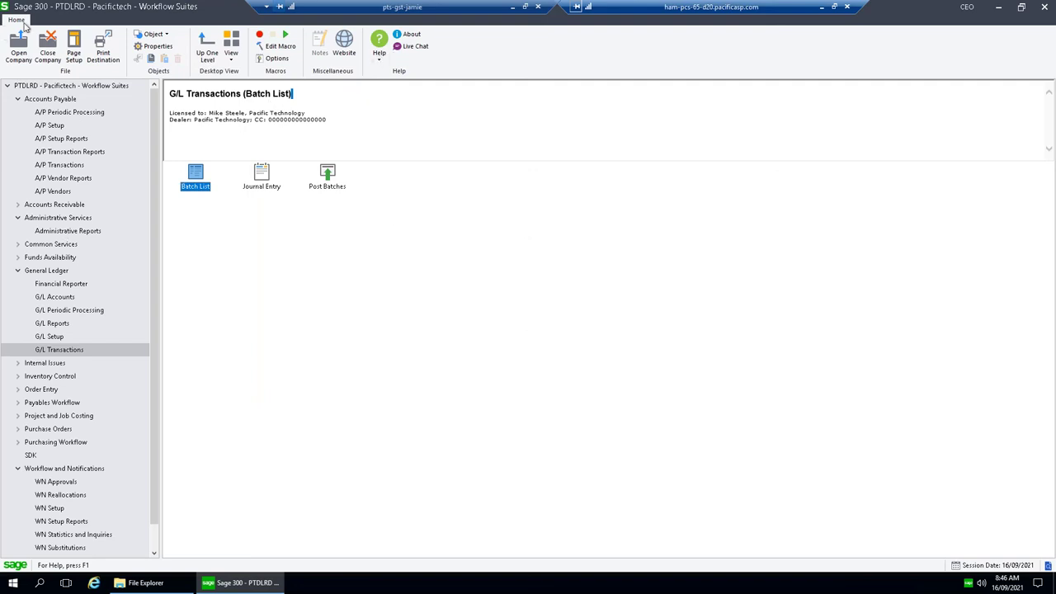
# Step: Reopen the PTDLRD company signed in as the controller user, acknowledging the processing warning
pyautogui.click(16, 48)
pyautogui.hotkey('ctrl', 'a')
pyautogui.write('C')
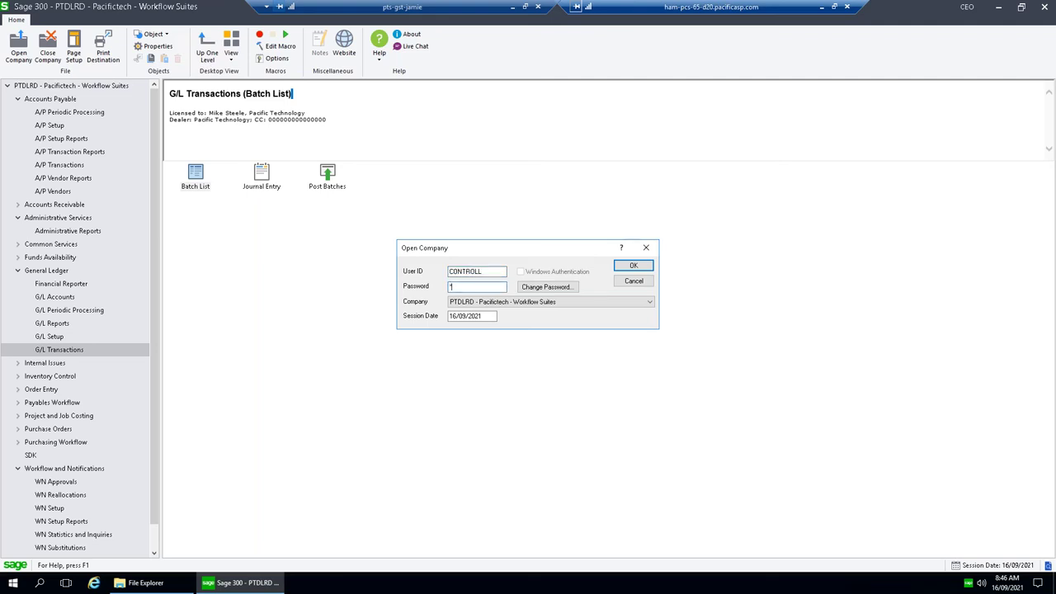
pyautogui.press('Return')
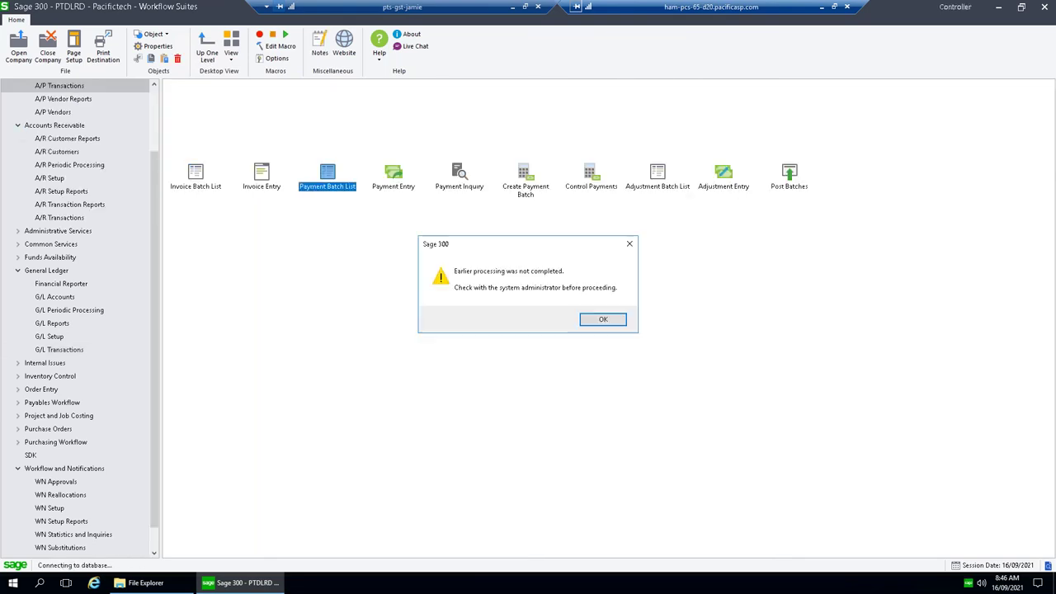
pyautogui.click(607, 320)
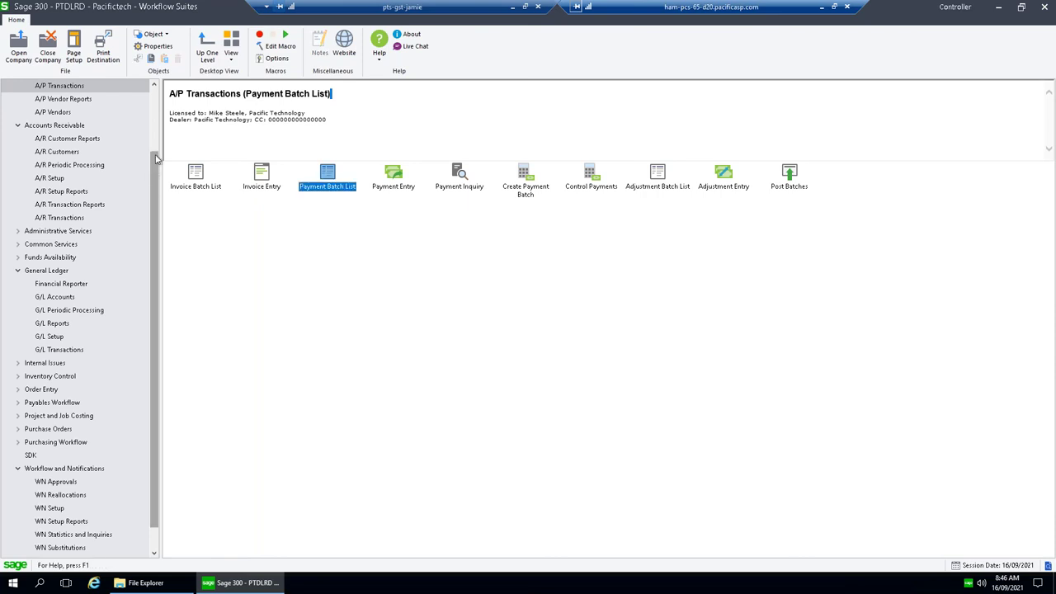
# Step: Collapse the Accounts Payable and Accounts Receivable folders in the navigation tree
pyautogui.scroll(2, 156, 173)
pyautogui.click(18, 99)
pyautogui.click(17, 112)
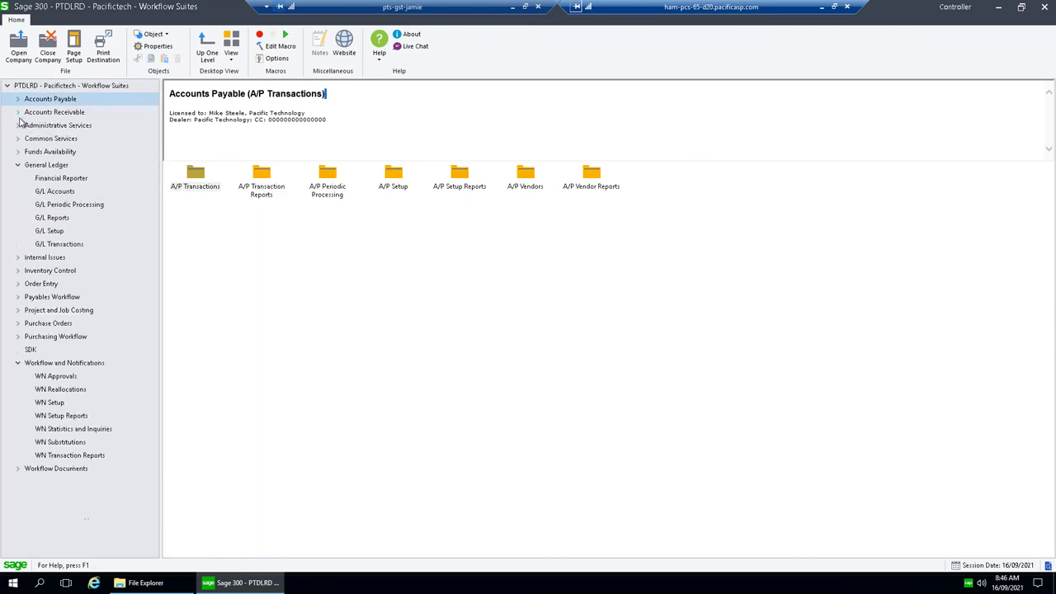
# Step: Open the WN Management Inquiry and list only In Process workflows
pyautogui.click(73, 429)
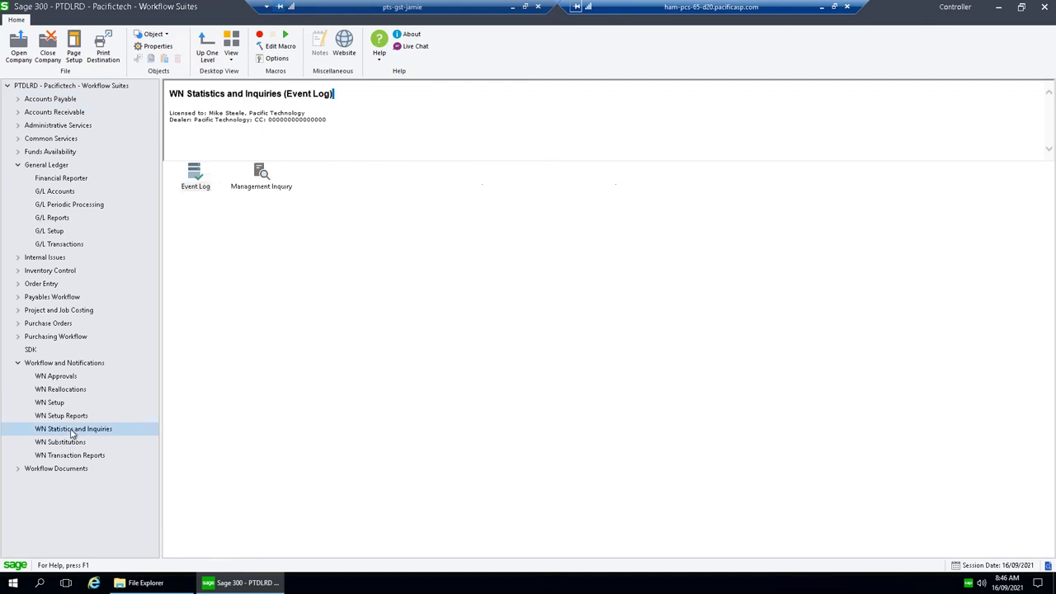
pyautogui.doubleClick(261, 174)
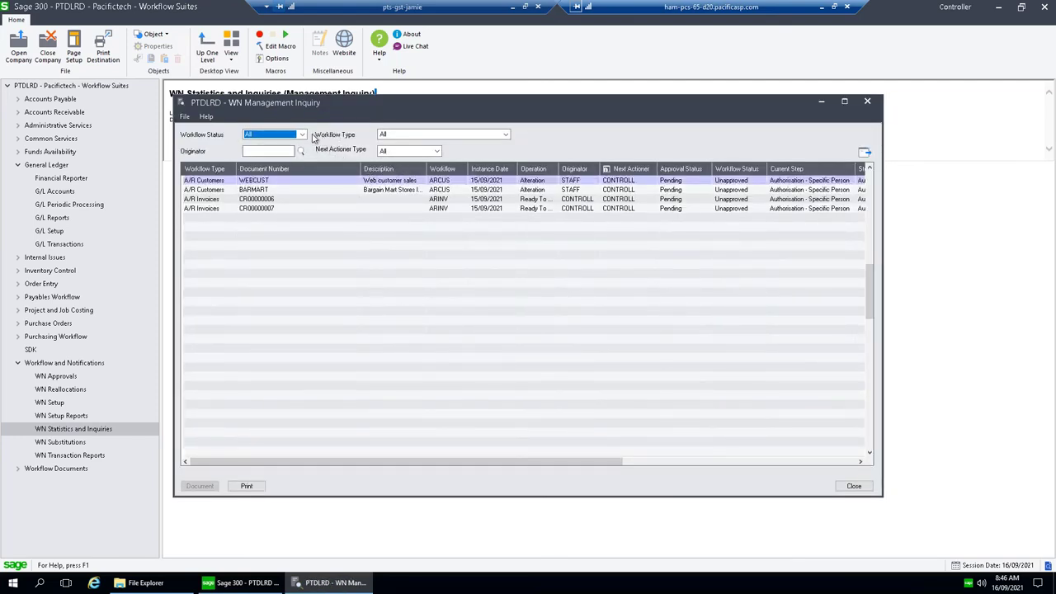
pyautogui.click(303, 134)
pyautogui.click(274, 174)
pyautogui.click(865, 154)
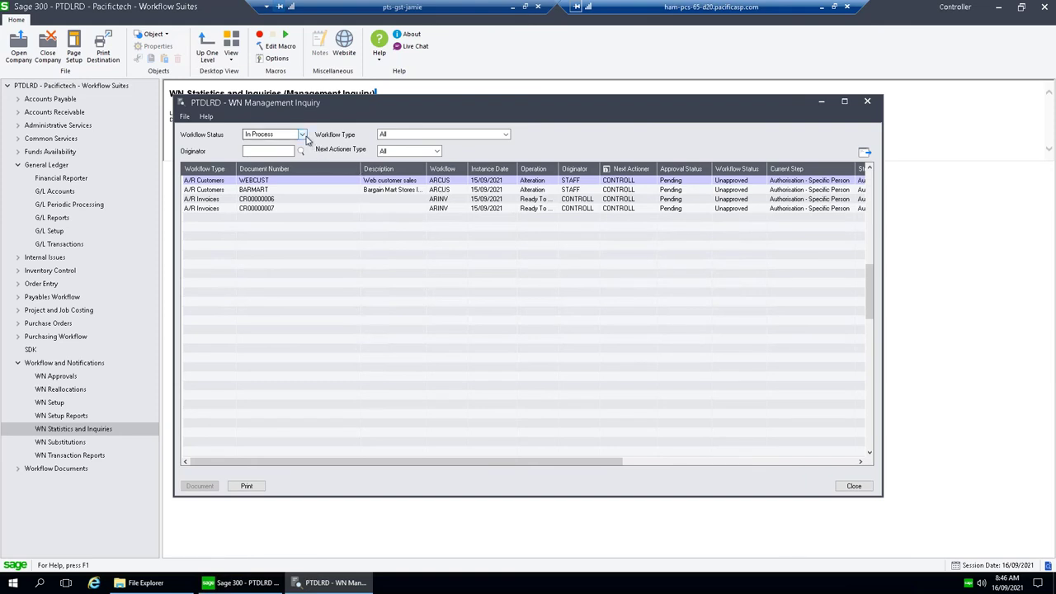
# Step: Refilter the inquiry to Workflow Status All and Workflow Type A/P Vendors
pyautogui.click(303, 136)
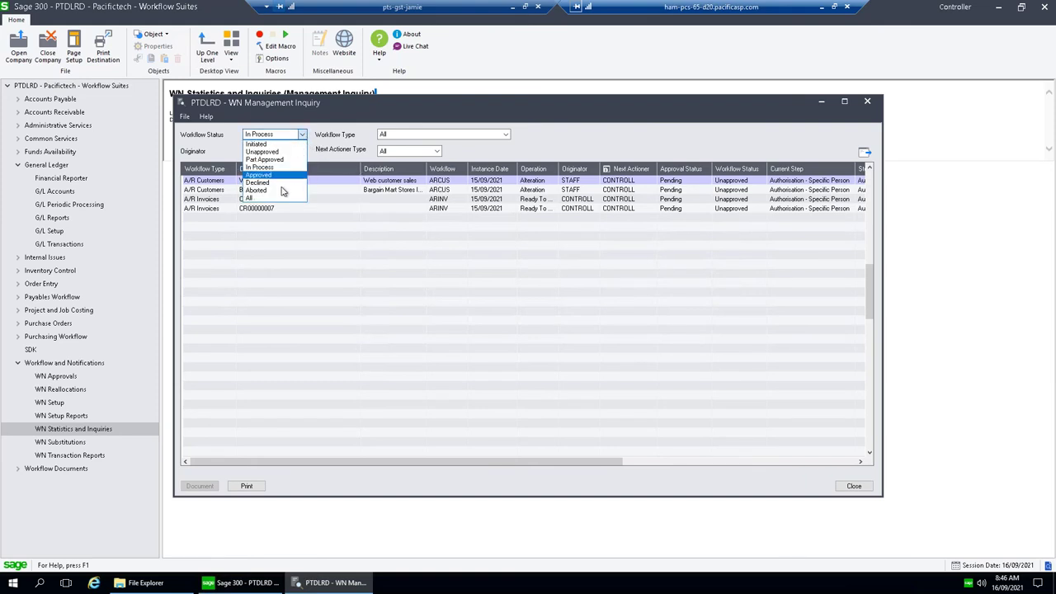
pyautogui.click(252, 198)
pyautogui.click(506, 135)
pyautogui.scroll(10, 496, 147)
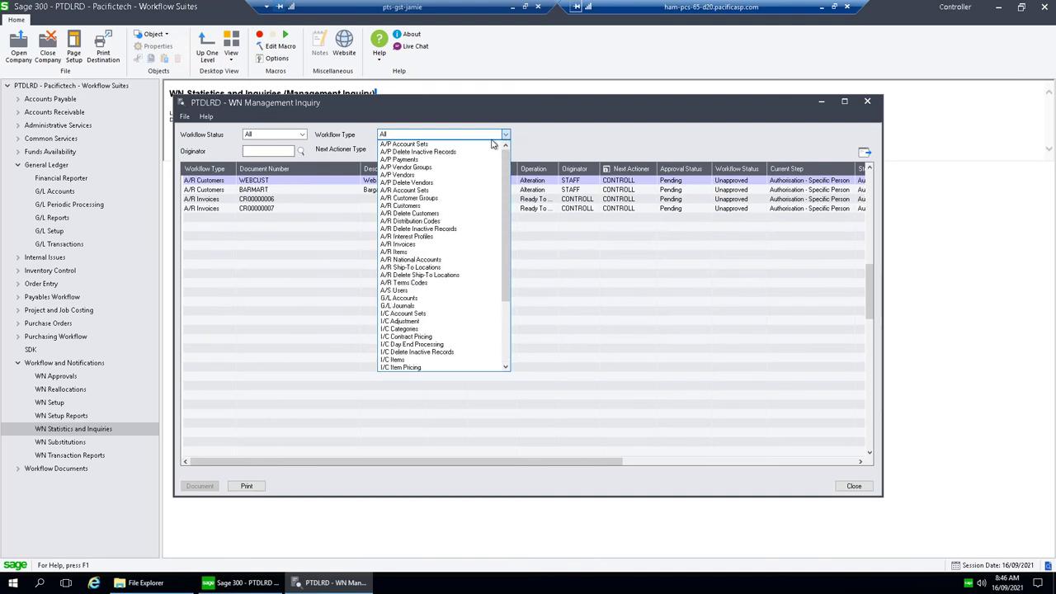
pyautogui.click(439, 175)
pyautogui.click(865, 153)
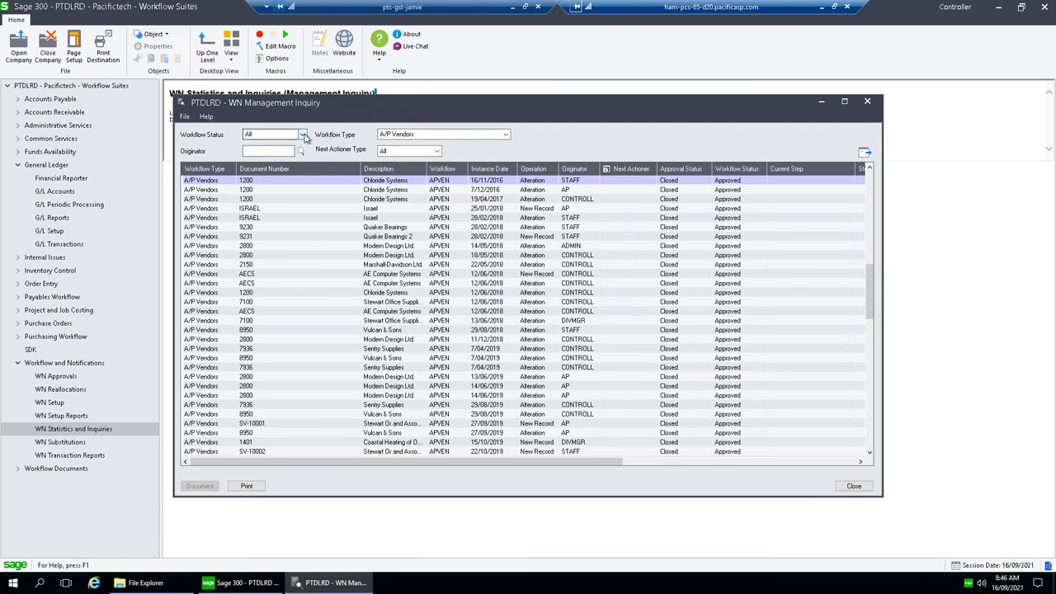
# Step: Browse the vendor records and preview the change log for the latest 1200 Chloride Systems record
pyautogui.click(357, 264)
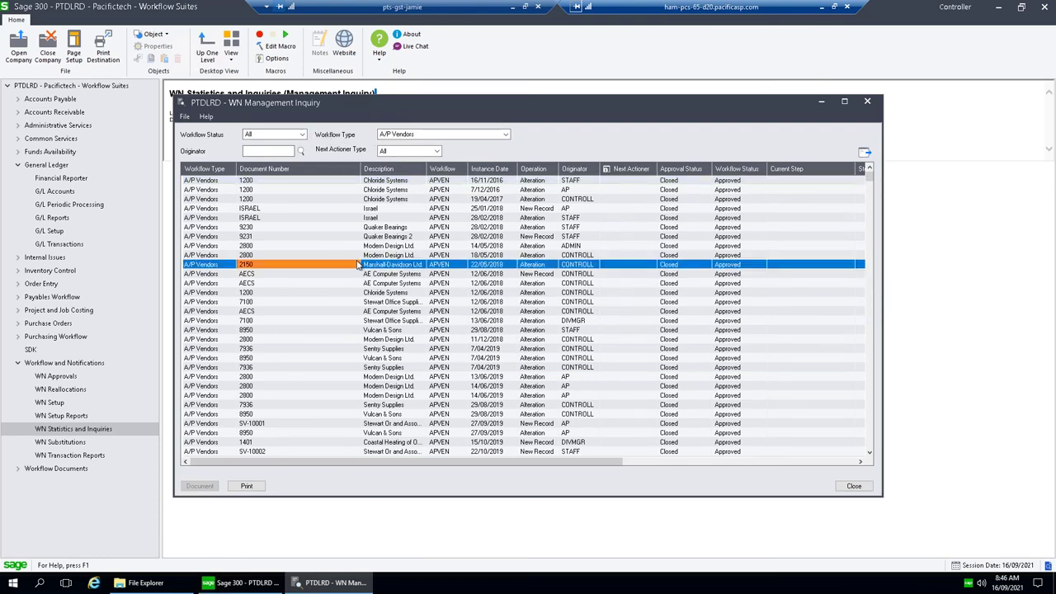
pyautogui.hotkey('ctrl', 'End')
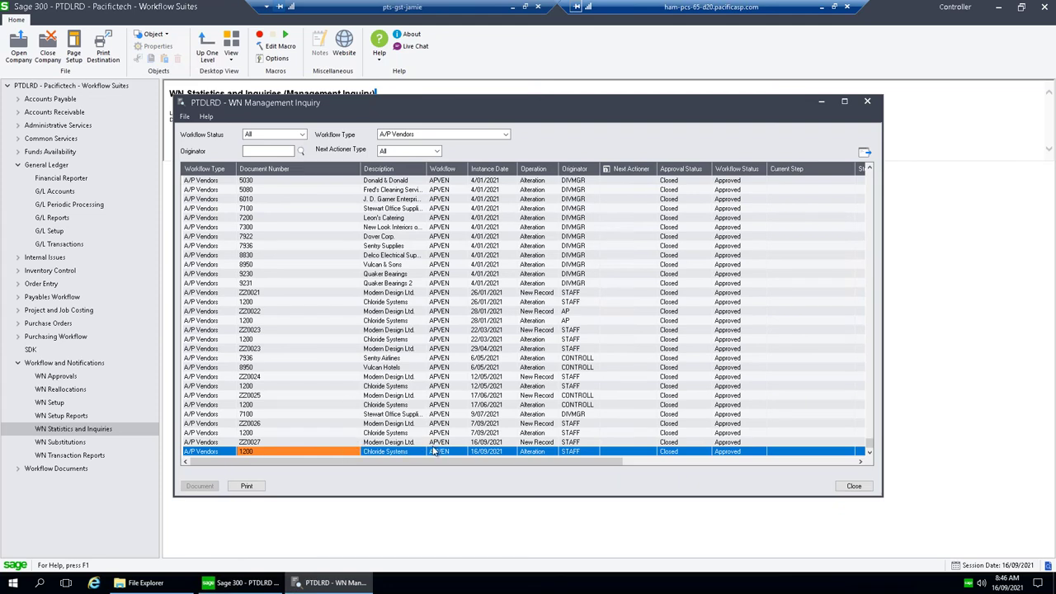
pyautogui.click(261, 444)
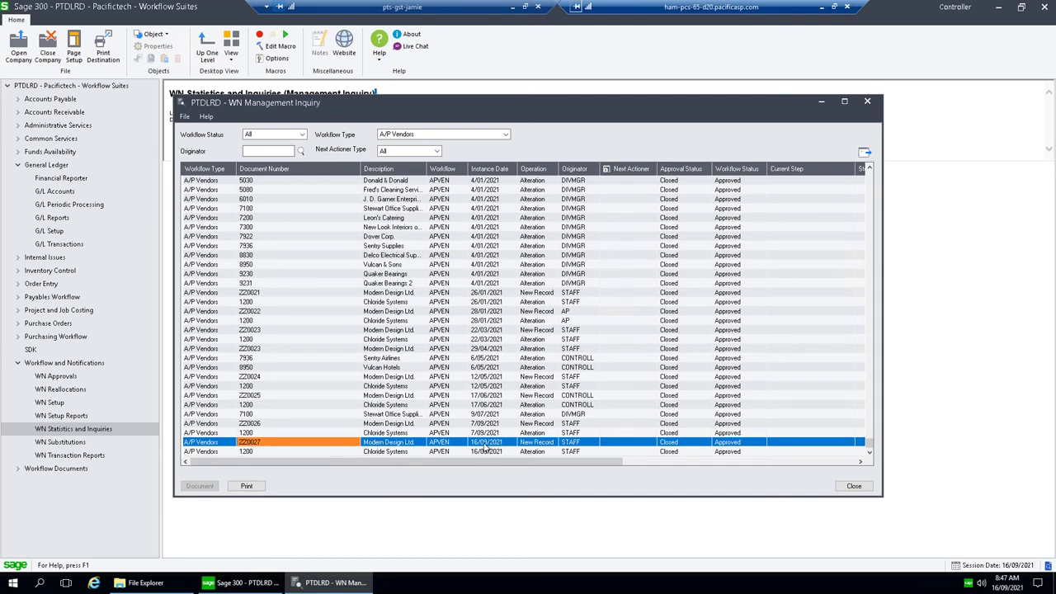
pyautogui.click(554, 445)
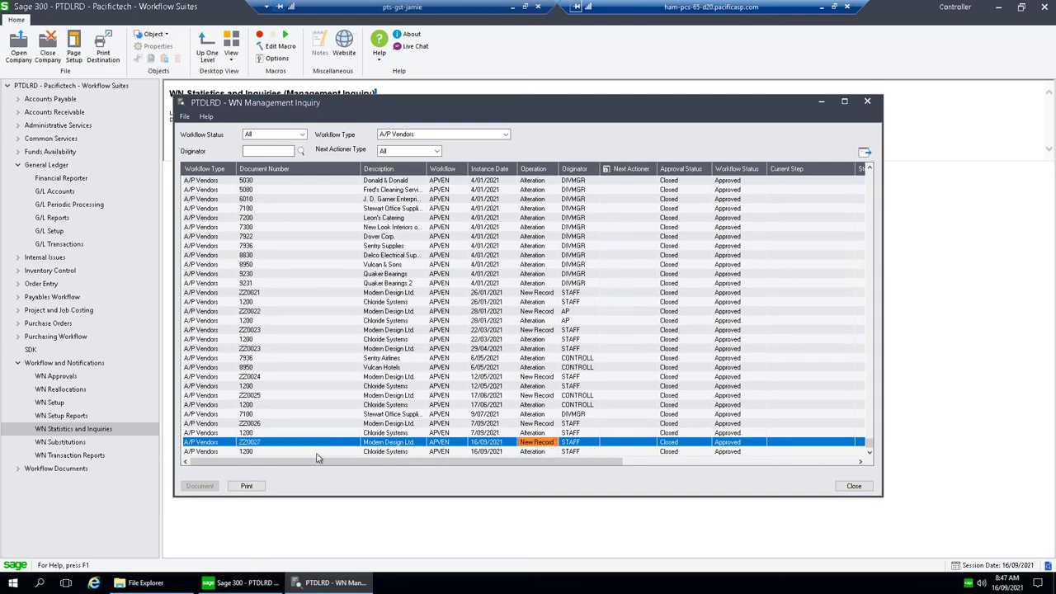
pyautogui.click(275, 453)
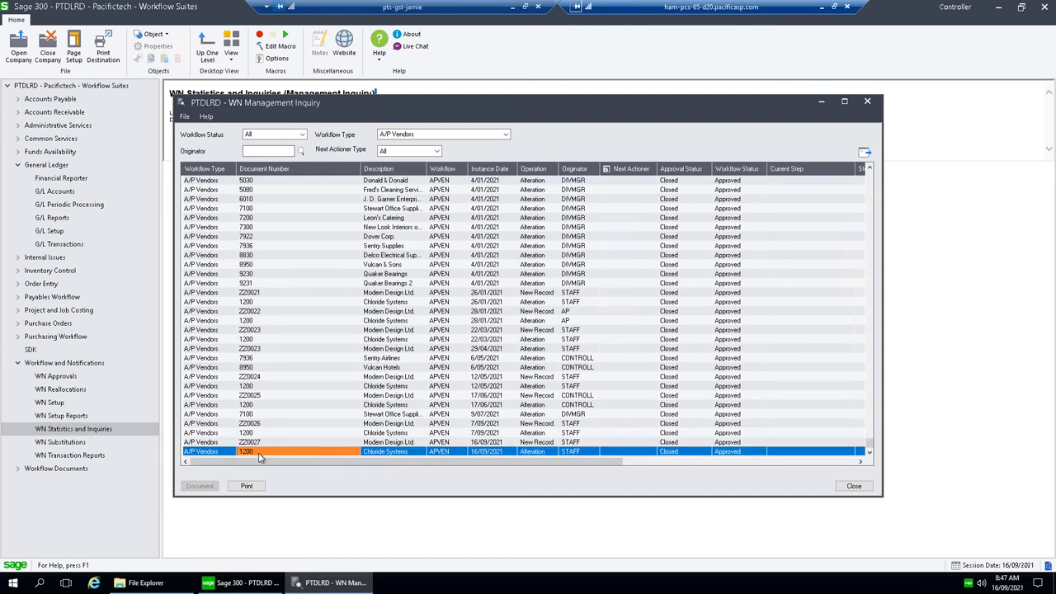
pyautogui.click(246, 486)
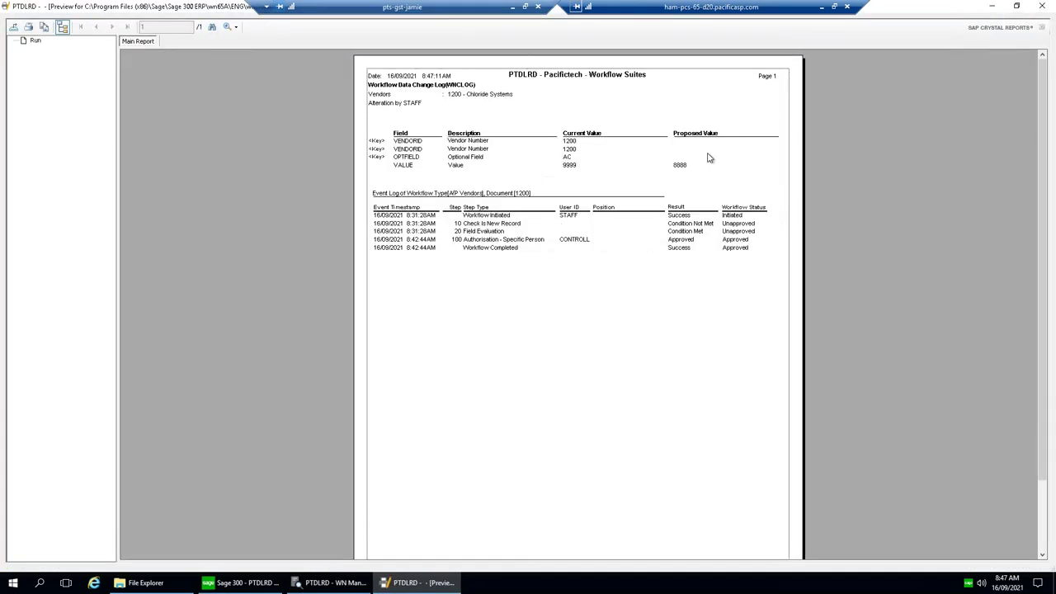
pyautogui.click(1044, 7)
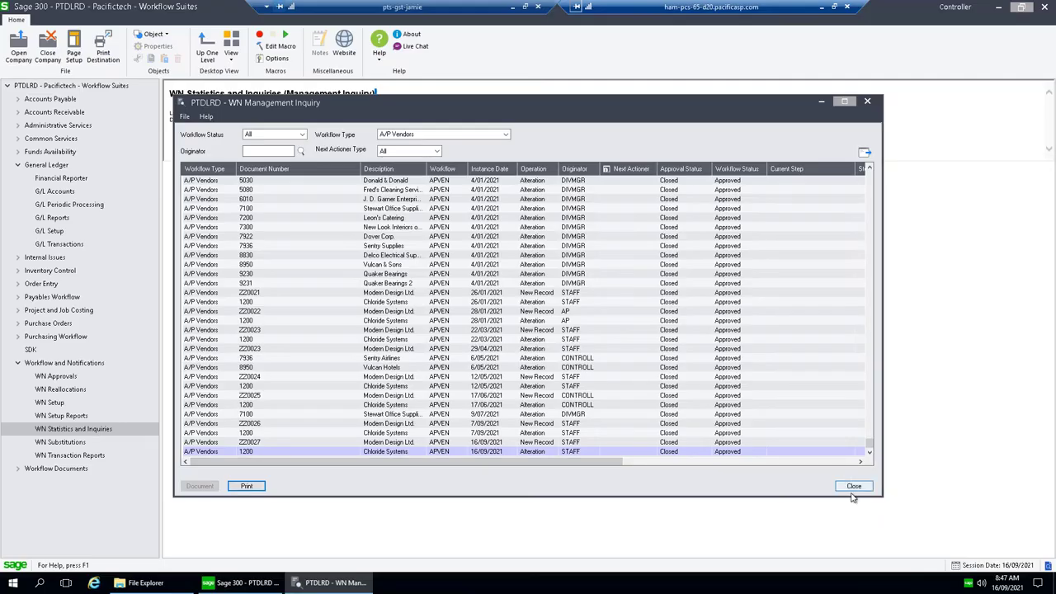
# Step: Close the Management Inquiry and open WN User Substitutions
pyautogui.click(855, 492)
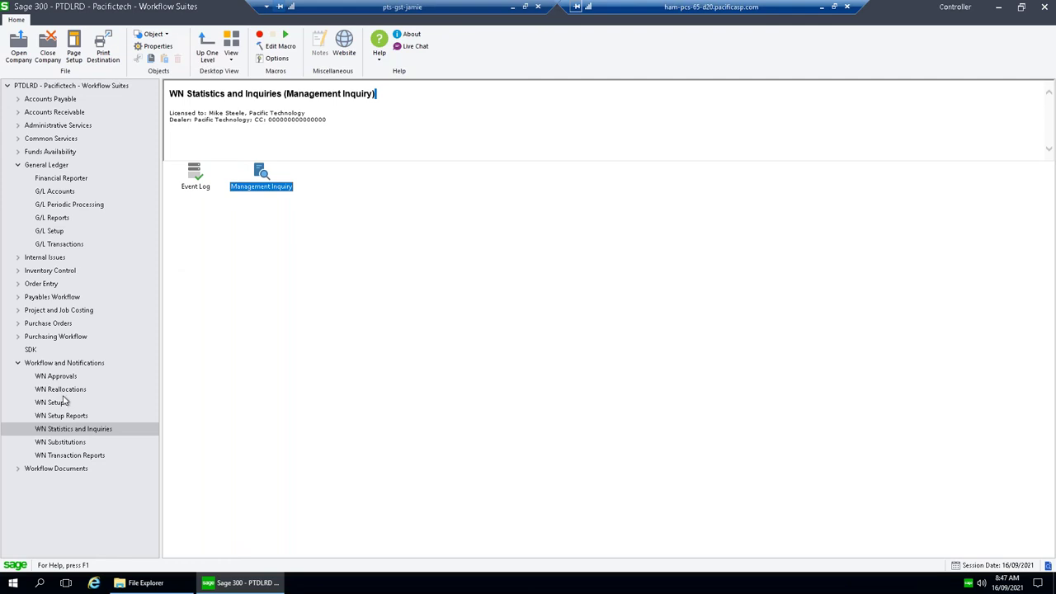
pyautogui.click(70, 442)
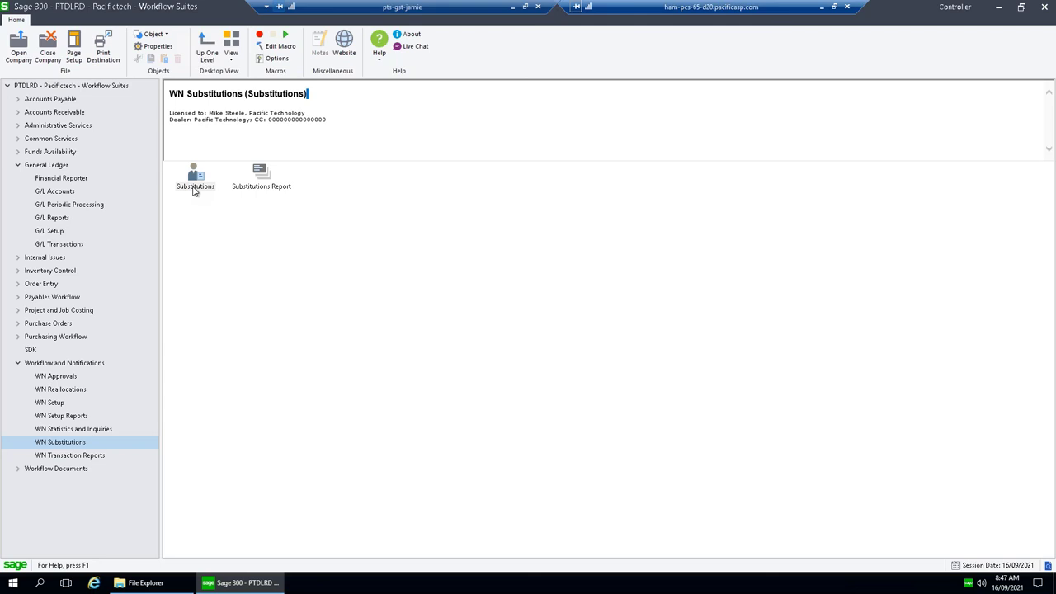
pyautogui.doubleClick(198, 182)
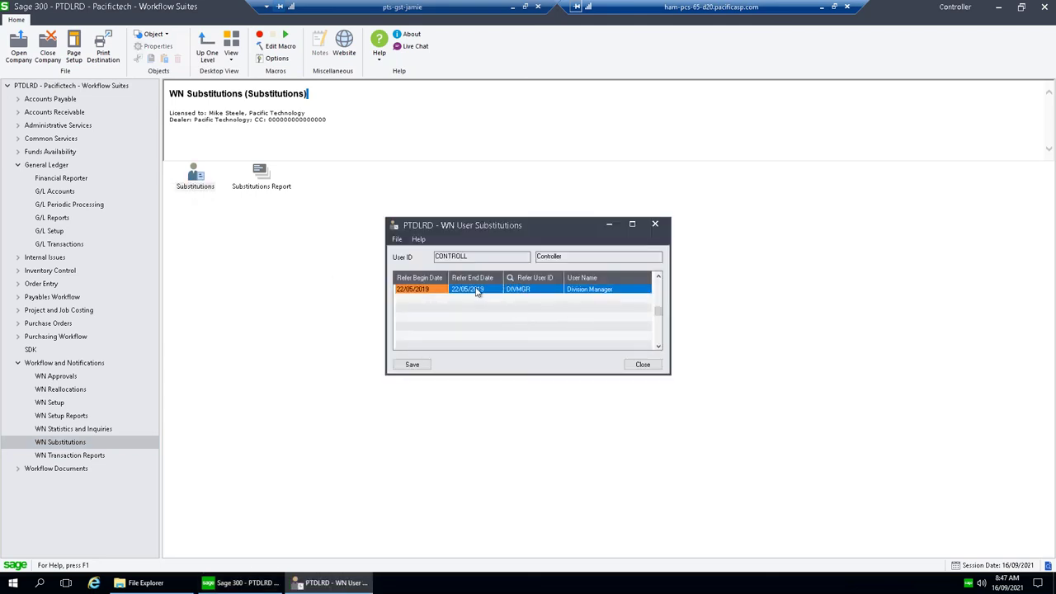
# Step: Check the 22/05/2019 substitution's refer dates, then close the User Substitutions window
pyautogui.click(478, 291)
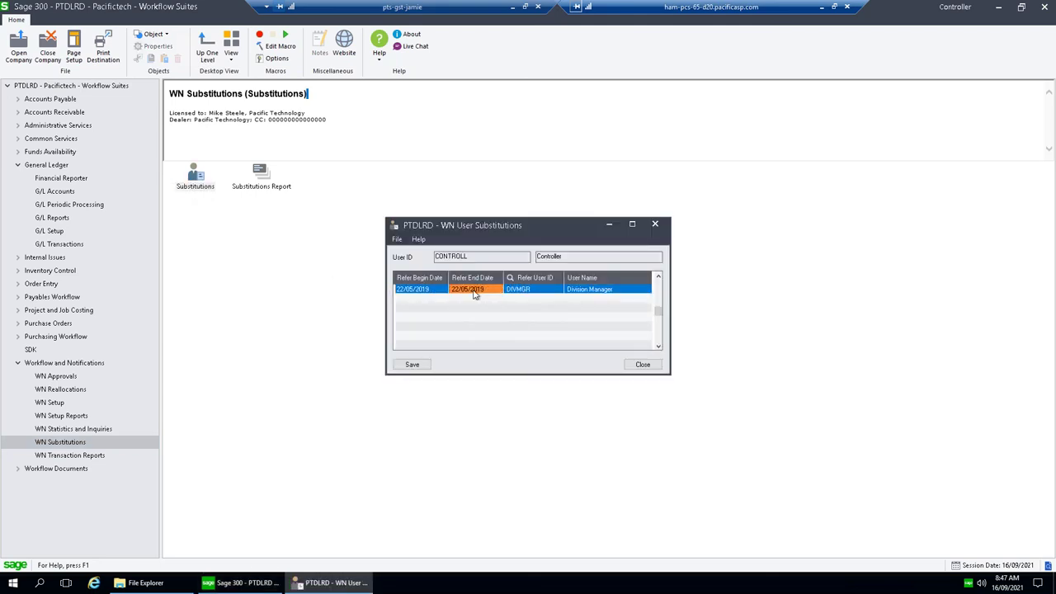
pyautogui.click(431, 293)
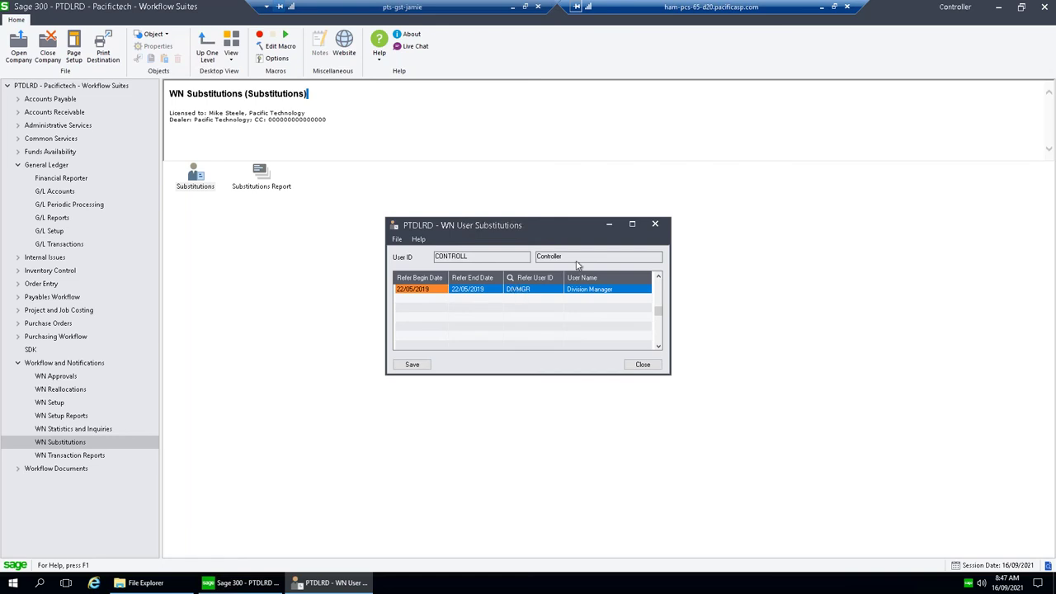
pyautogui.click(657, 226)
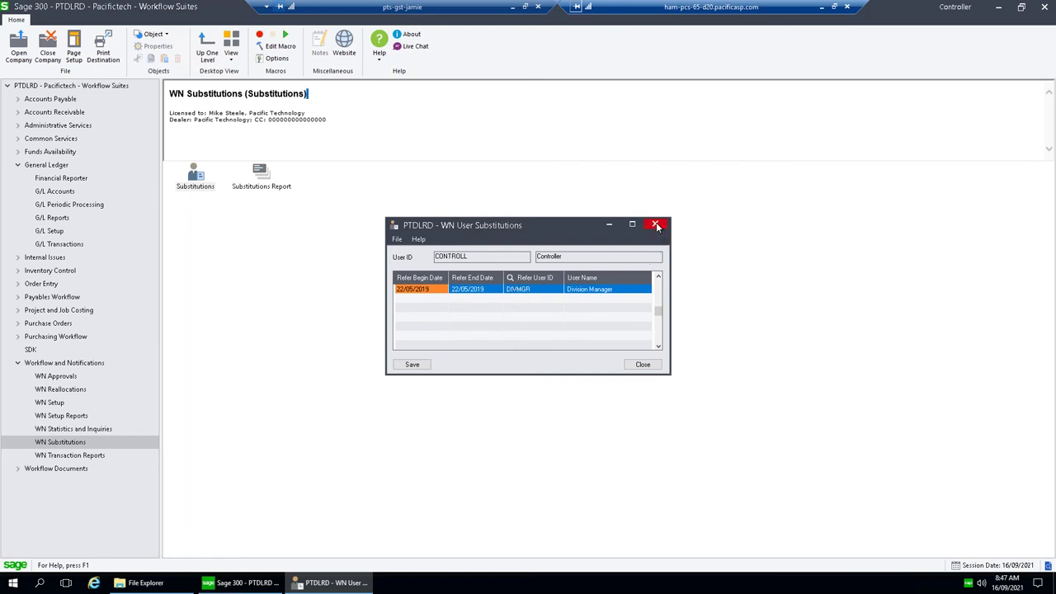
pyautogui.click(73, 391)
# Step: List the four documents assigned to user CONTROLL in Reallocations, then close it, dismissing the blank user ID error
pyautogui.doubleClick(195, 175)
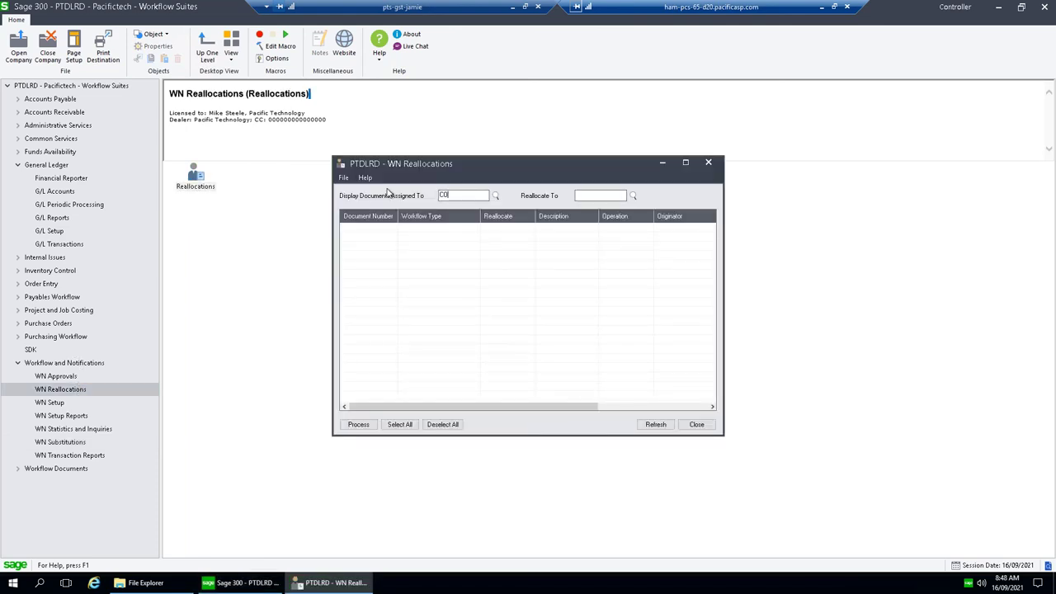
pyautogui.write('CONTROLL')
pyautogui.press('Tab')
pyautogui.moveTo(495, 168); pyautogui.dragTo(441, 150)
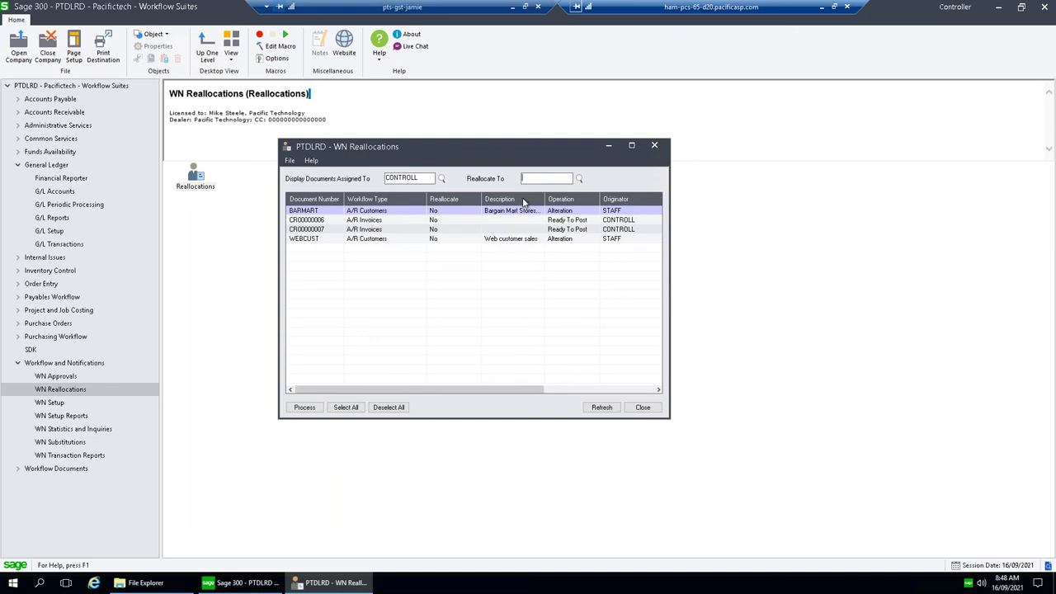
pyautogui.click(655, 146)
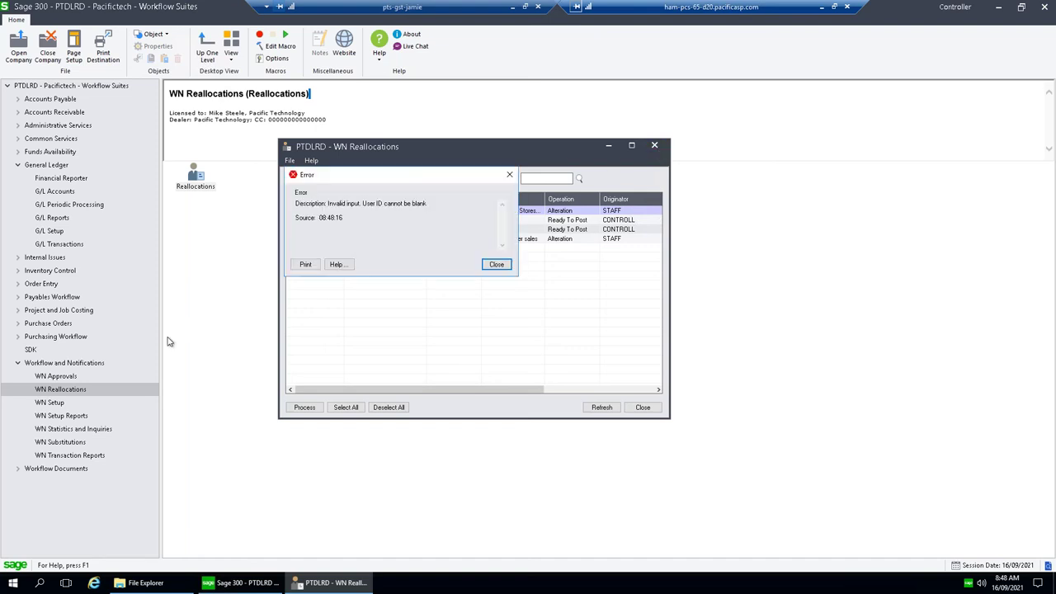
pyautogui.click(503, 265)
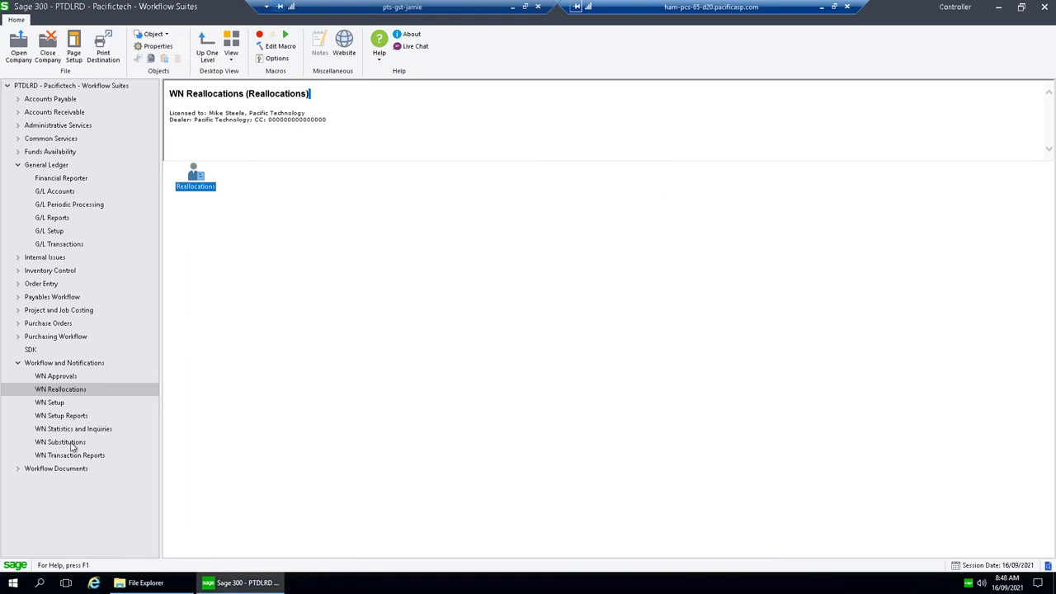
# Step: Open the WN Notifications setup screen from WN Setup and close it again
pyautogui.click(60, 402)
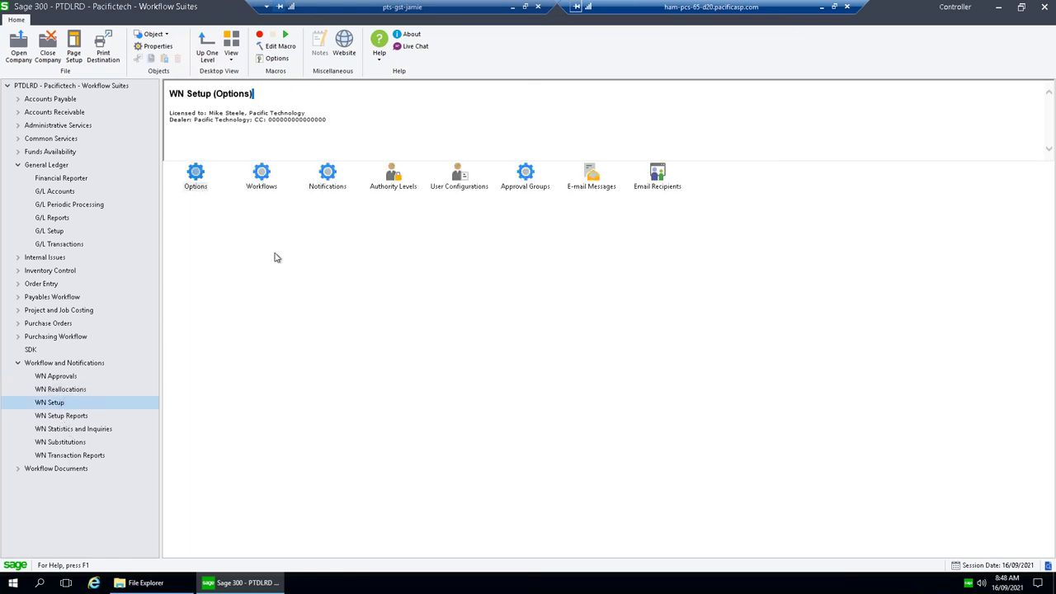
pyautogui.doubleClick(330, 174)
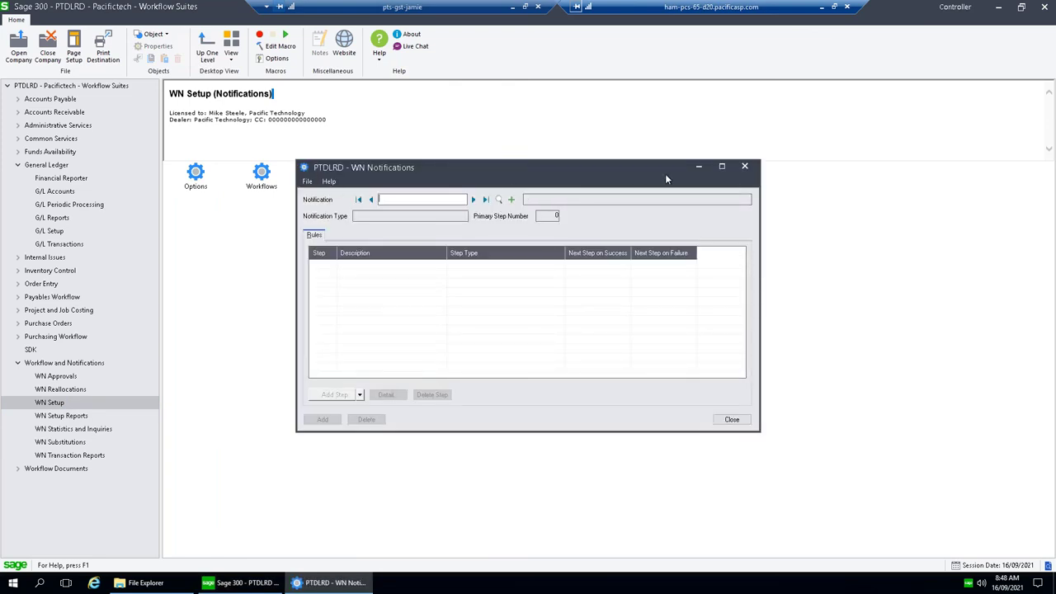
pyautogui.click(744, 166)
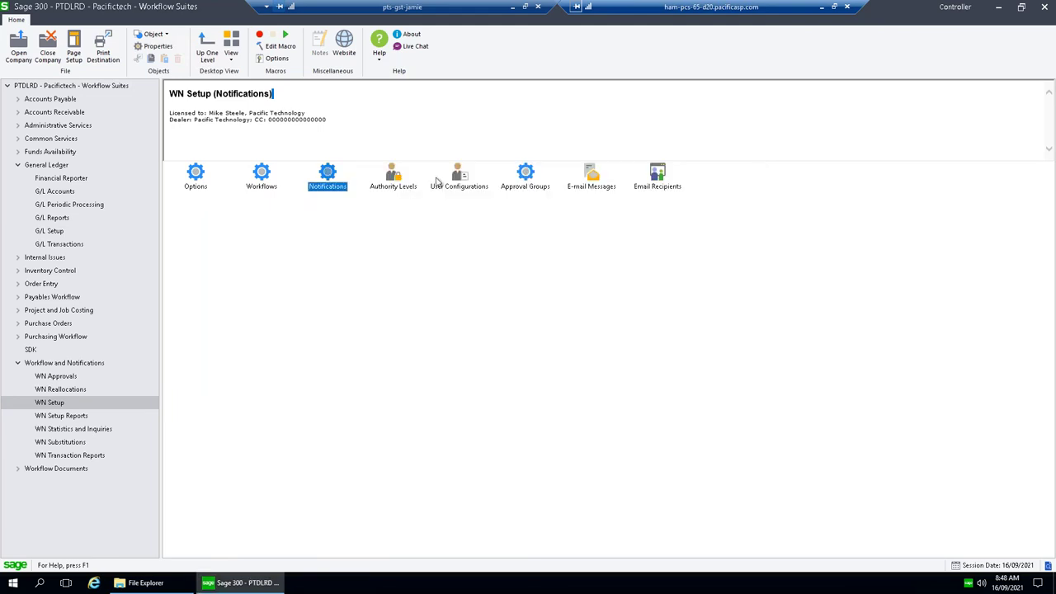
# Step: Enter workflow code ZZ in WN Workflows, browse the workflow types, and close without saving
pyautogui.doubleClick(263, 175)
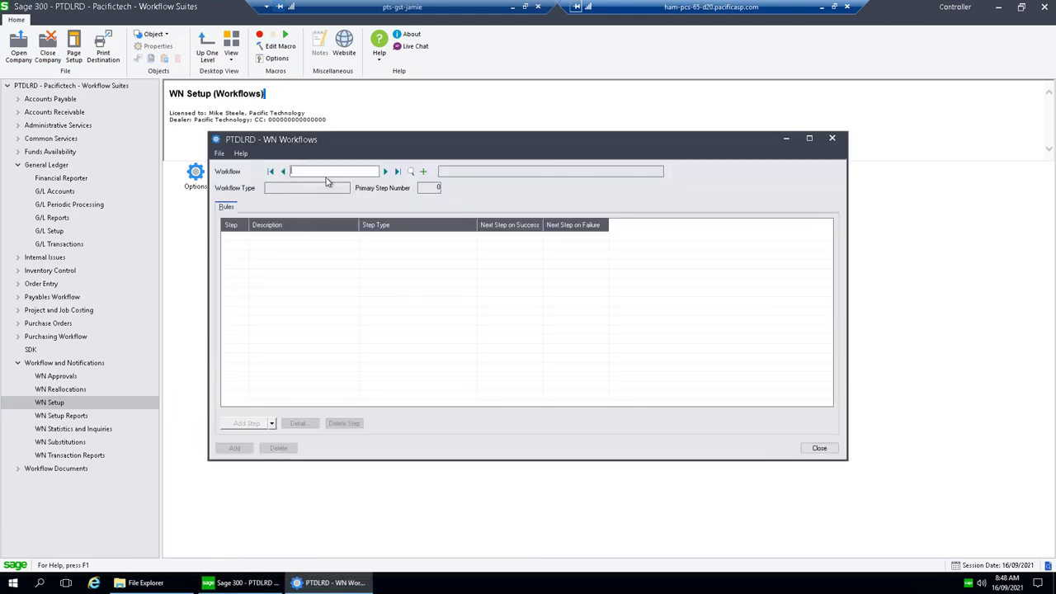
pyautogui.write('ZZ')
pyautogui.press('Tab')
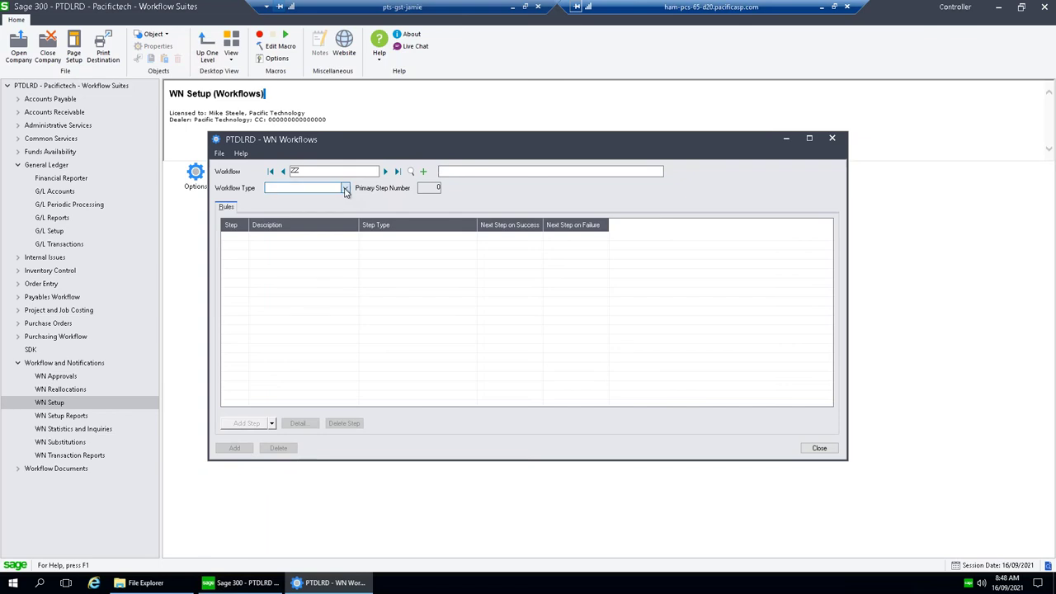
pyautogui.click(345, 188)
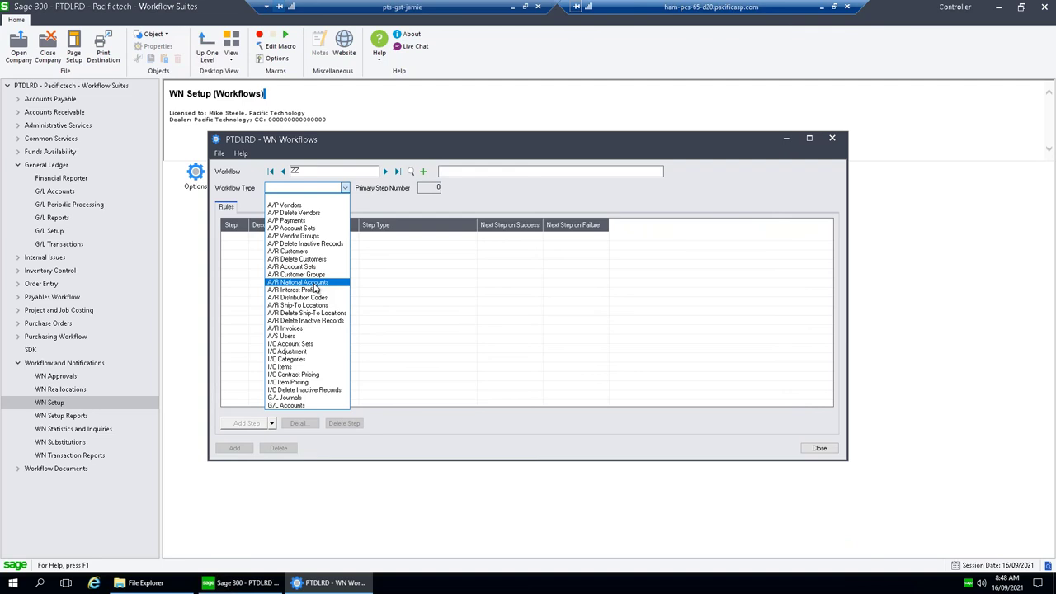
pyautogui.click(832, 138)
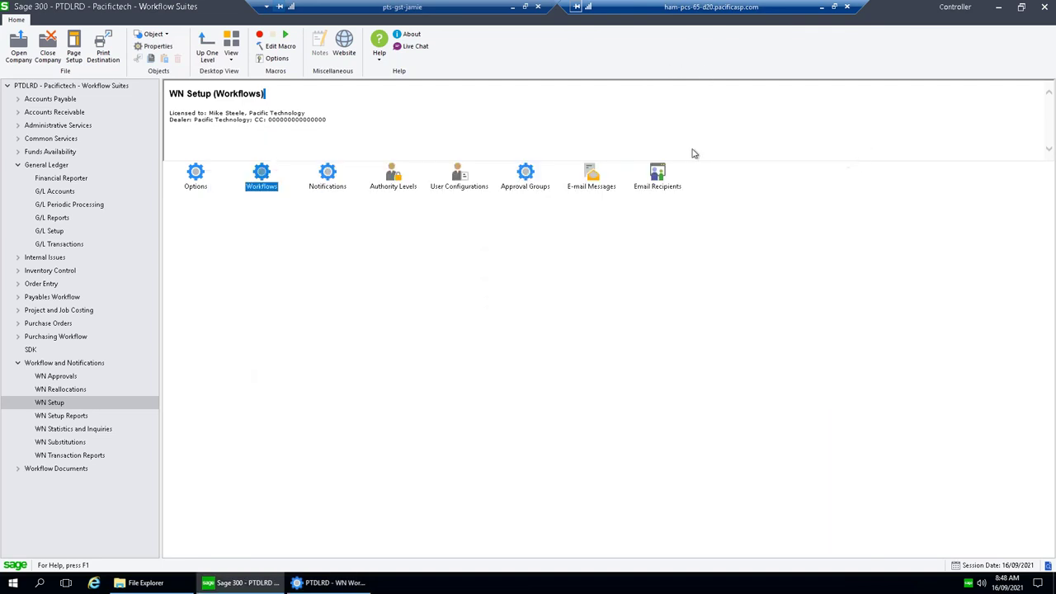
pyautogui.click(334, 582)
pyautogui.click(832, 139)
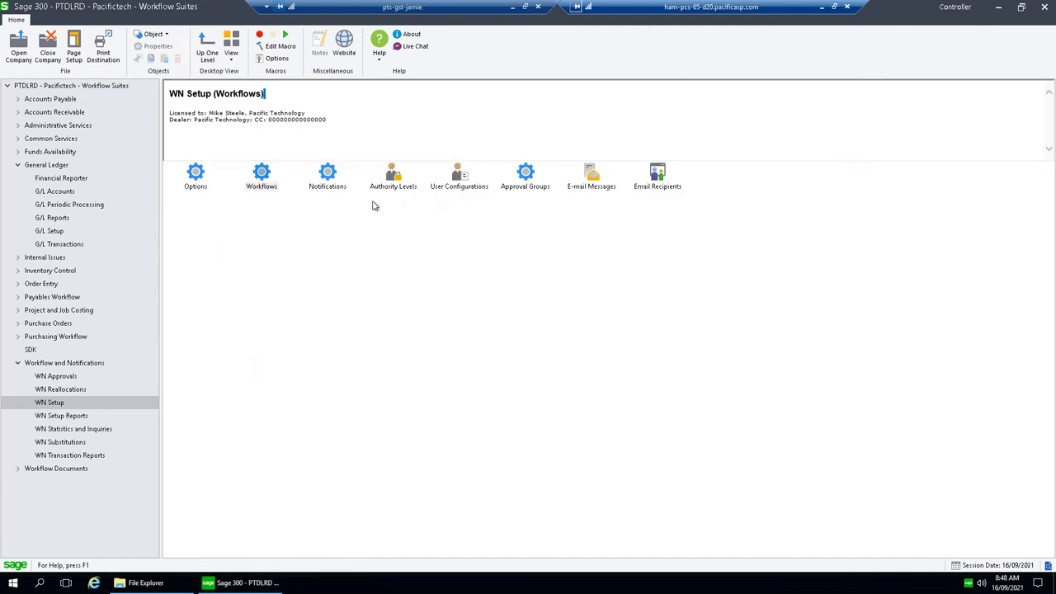
# Step: Start notification ZZ as type O/E Orders, discard it unsaved, and open the notification finder
pyautogui.doubleClick(329, 175)
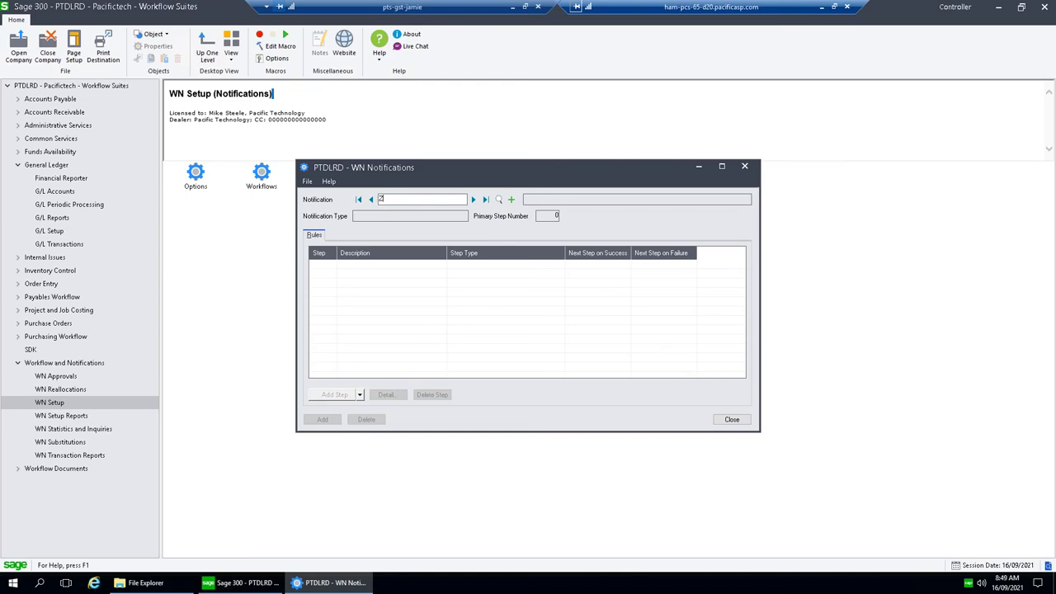
pyautogui.press('Tab')
pyautogui.moveTo(475, 168); pyautogui.dragTo(462, 142)
pyautogui.click(451, 191)
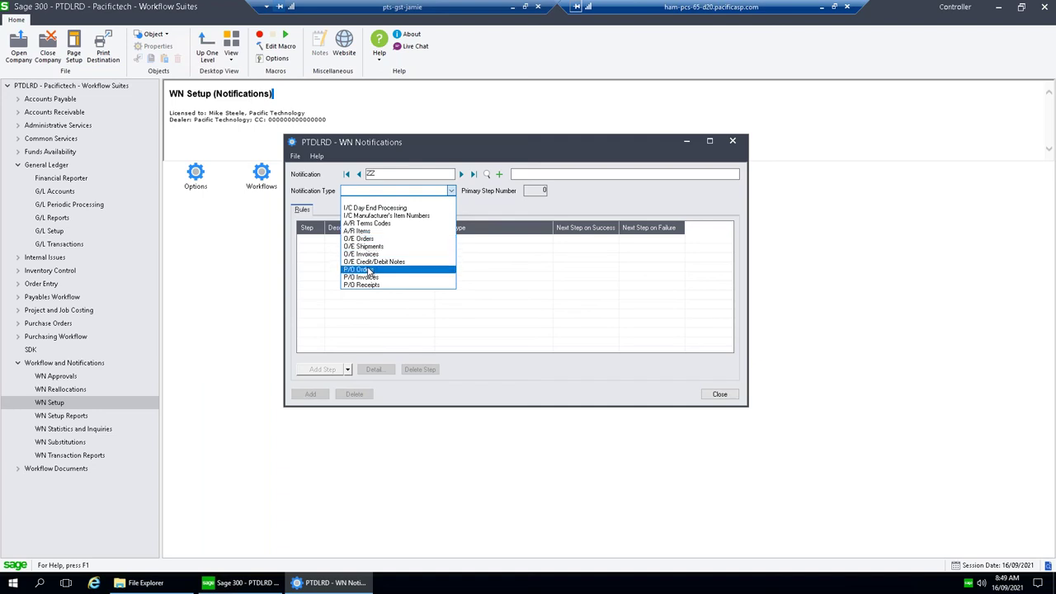
pyautogui.click(383, 241)
pyautogui.click(462, 174)
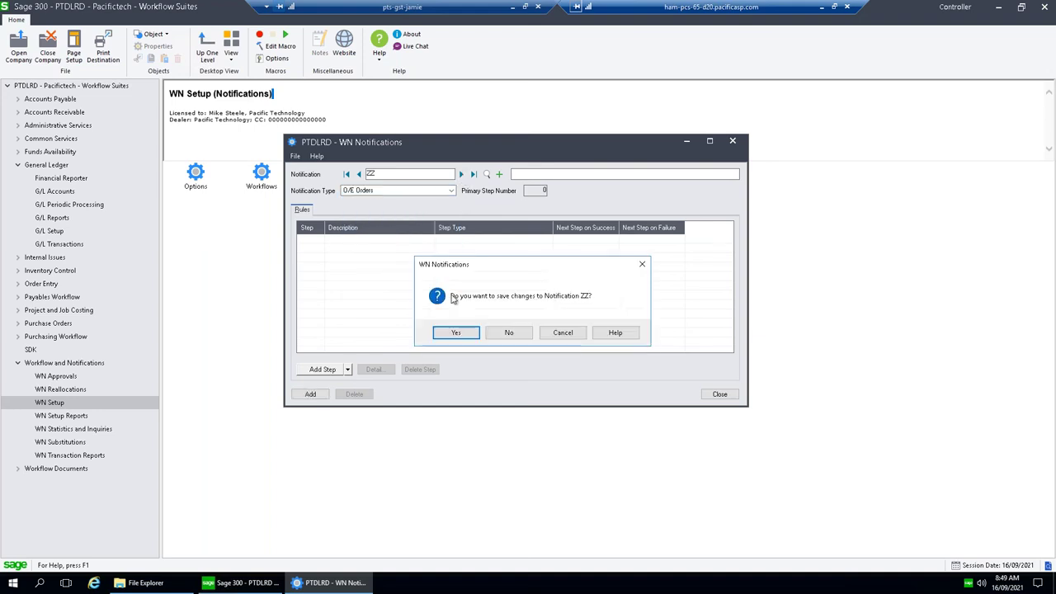
pyautogui.click(509, 334)
pyautogui.click(486, 174)
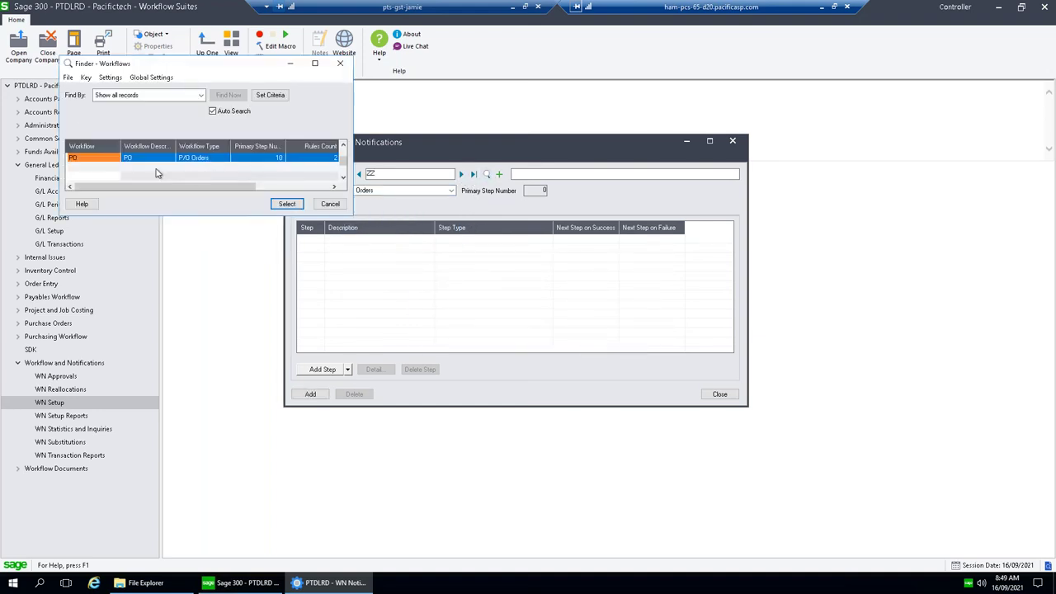
# Step: Load the PO notification, inspect its row 100 Notification step, and close WN Notifications
pyautogui.click(286, 204)
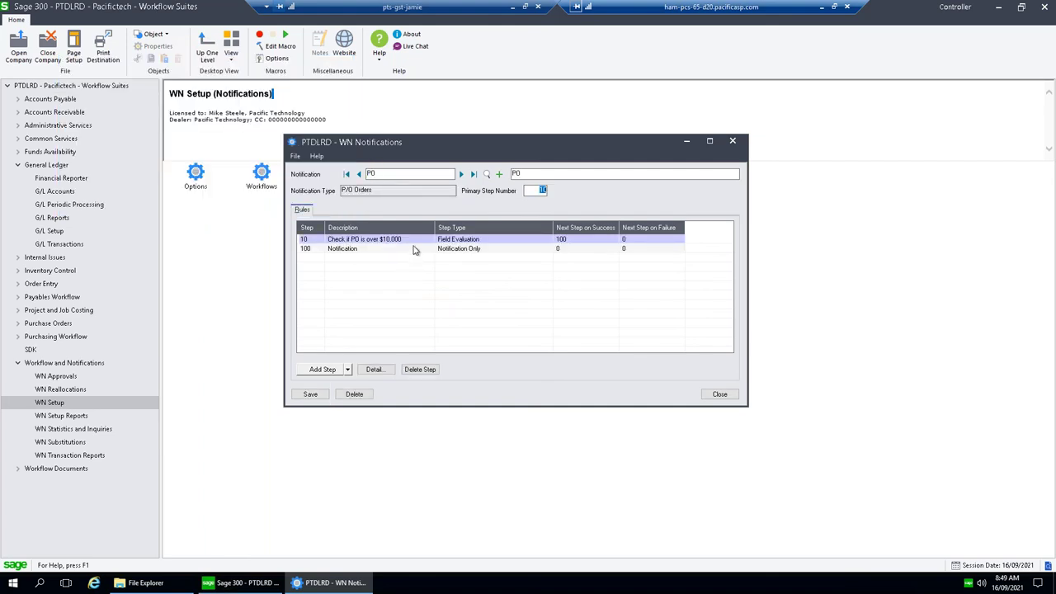
pyautogui.click(403, 175)
pyautogui.click(394, 251)
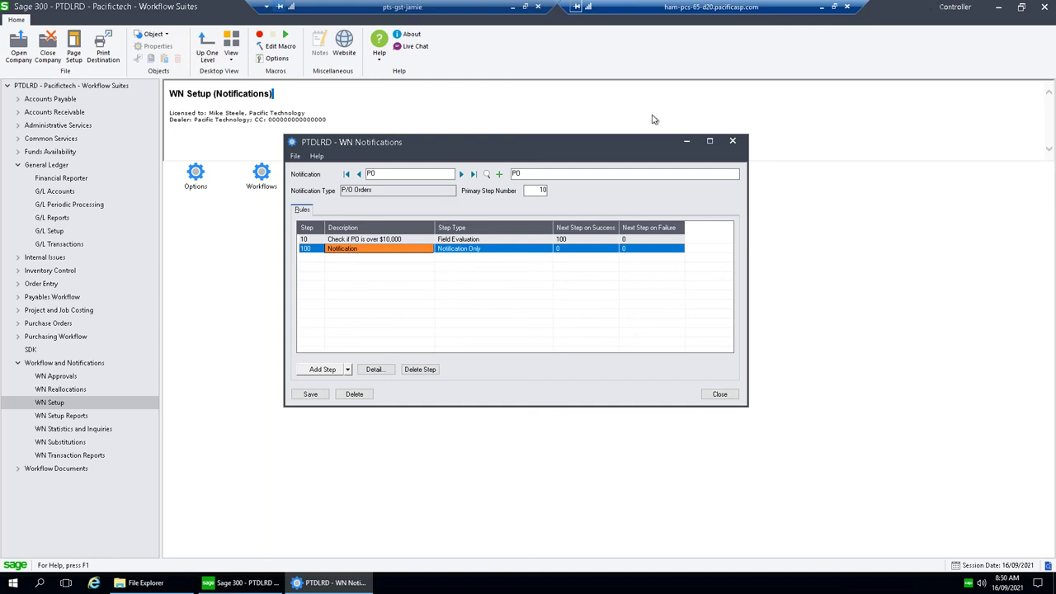
pyautogui.click(734, 142)
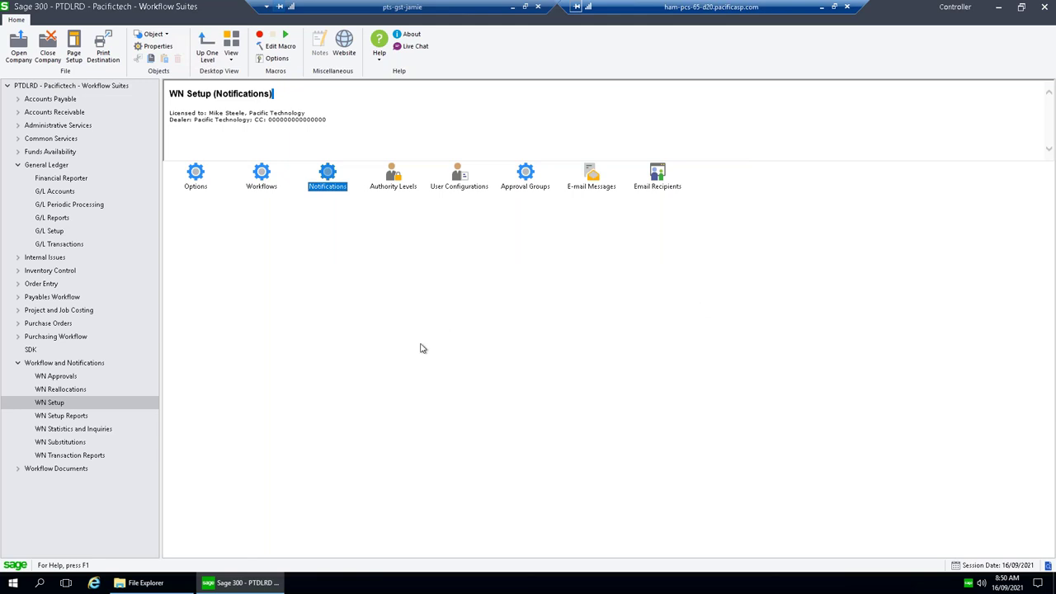
pyautogui.click(18, 363)
# Step: Collapse General Ledger, minimize the remote session, and advance to the next presentation slide
pyautogui.click(18, 165)
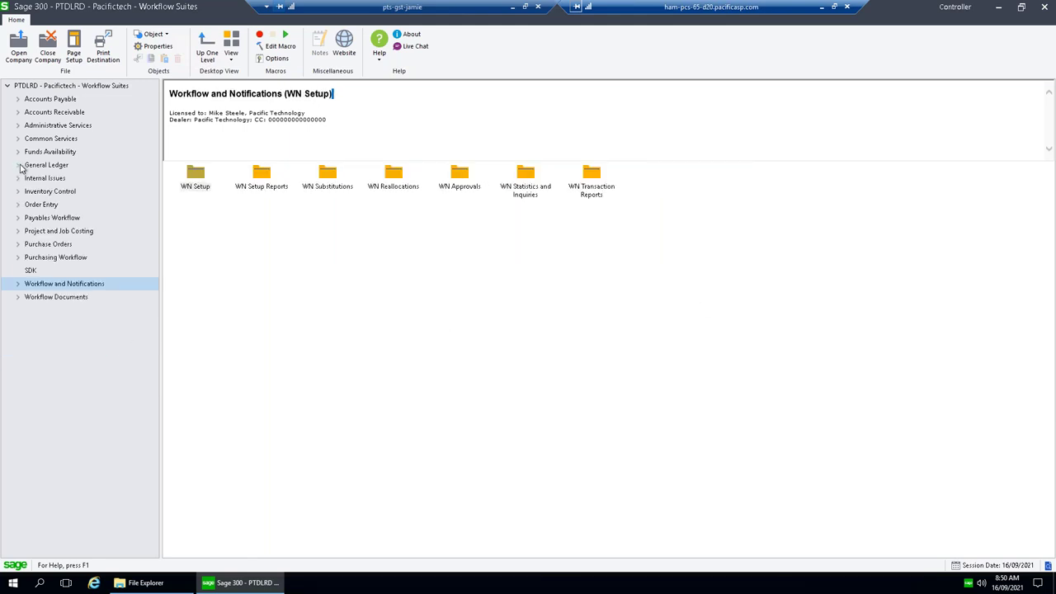
pyautogui.click(824, 7)
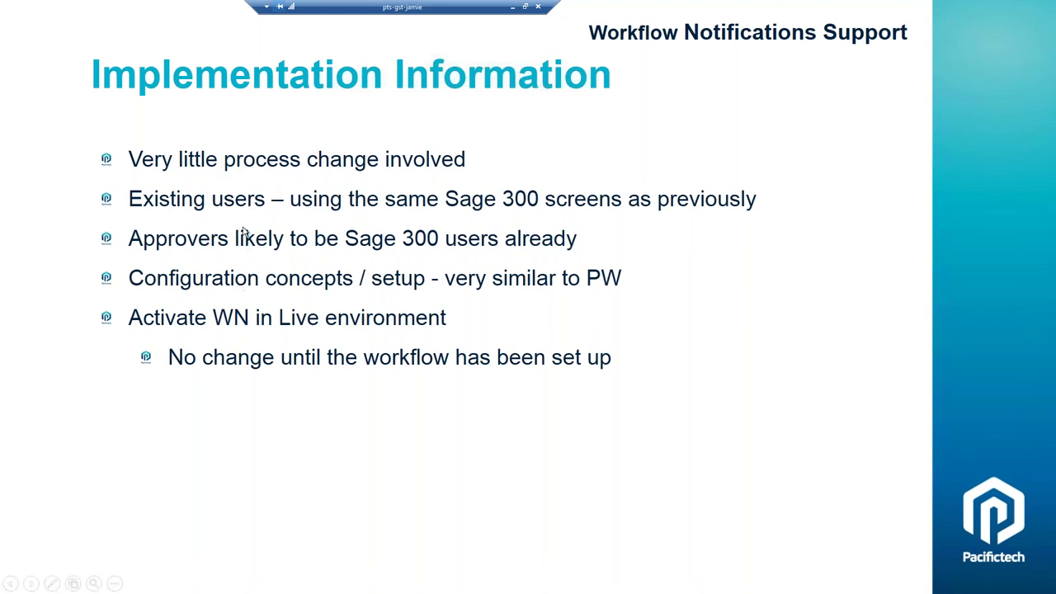
pyautogui.press('Right')
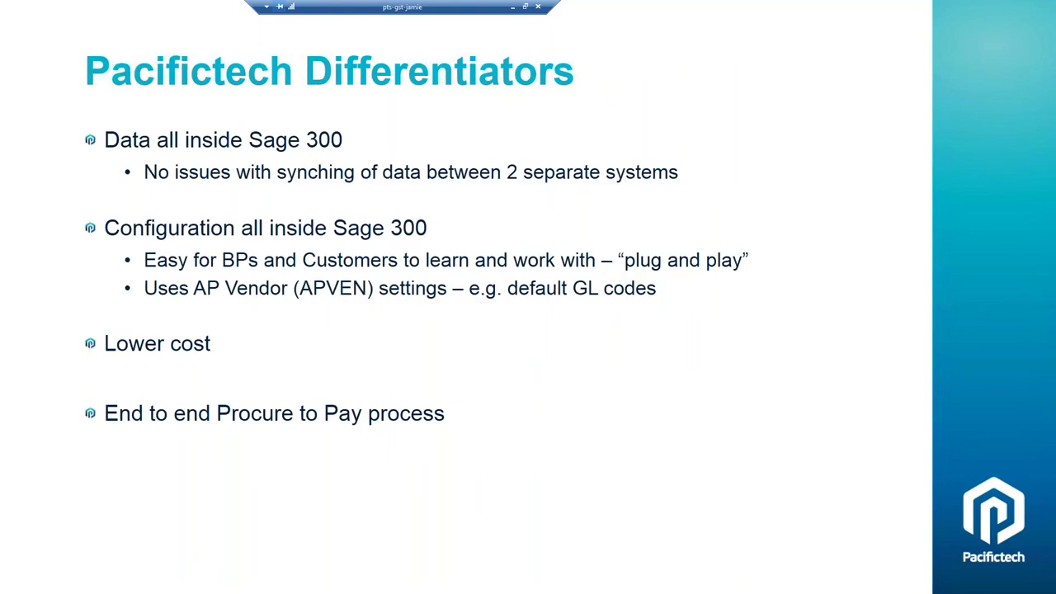